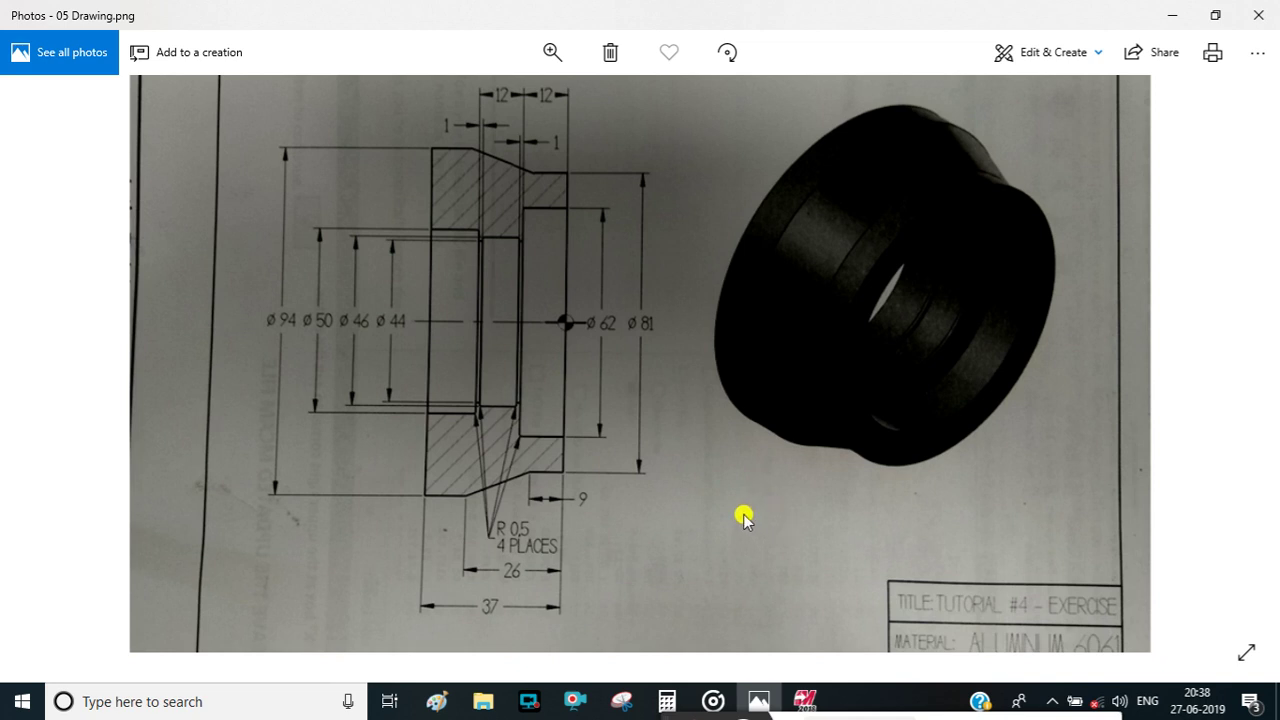
Arrange the 05 Drawing.png window and the Mastercam window side by side and set the Levels manager to auto-hide.
{"action": "left_click", "coordinate": [1215, 15]}
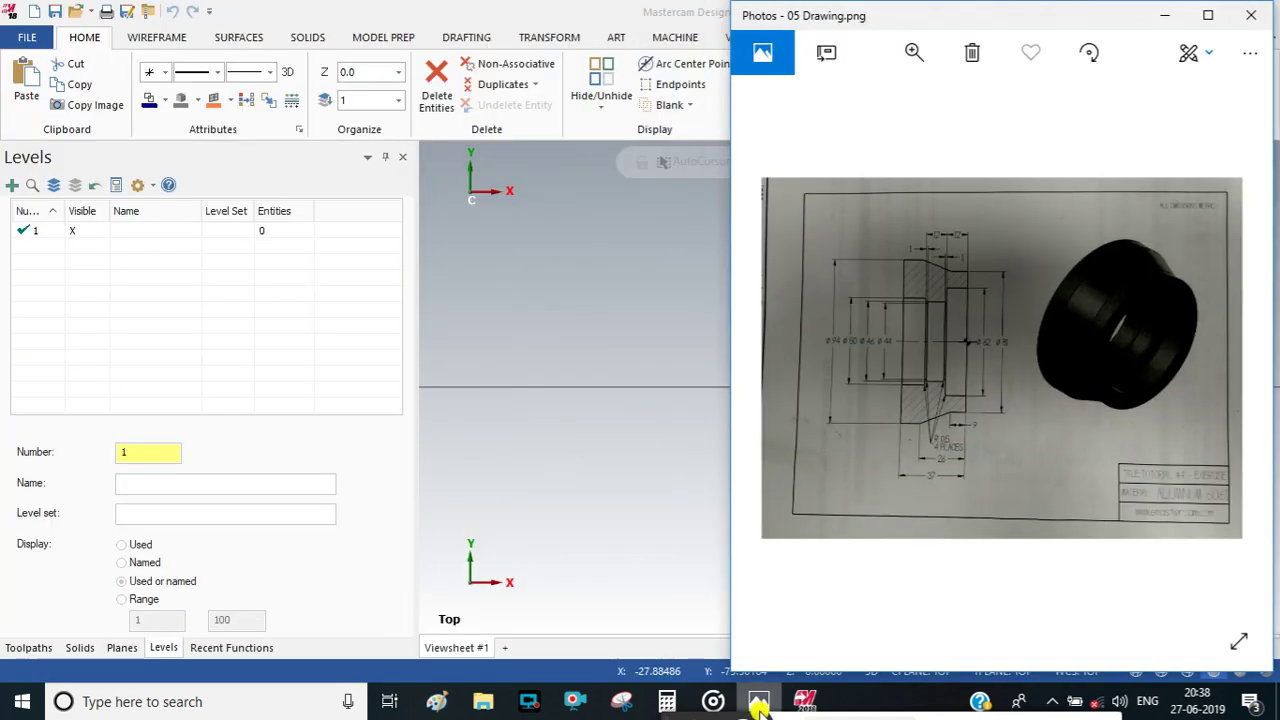
{"action": "left_click", "coordinate": [807, 704]}
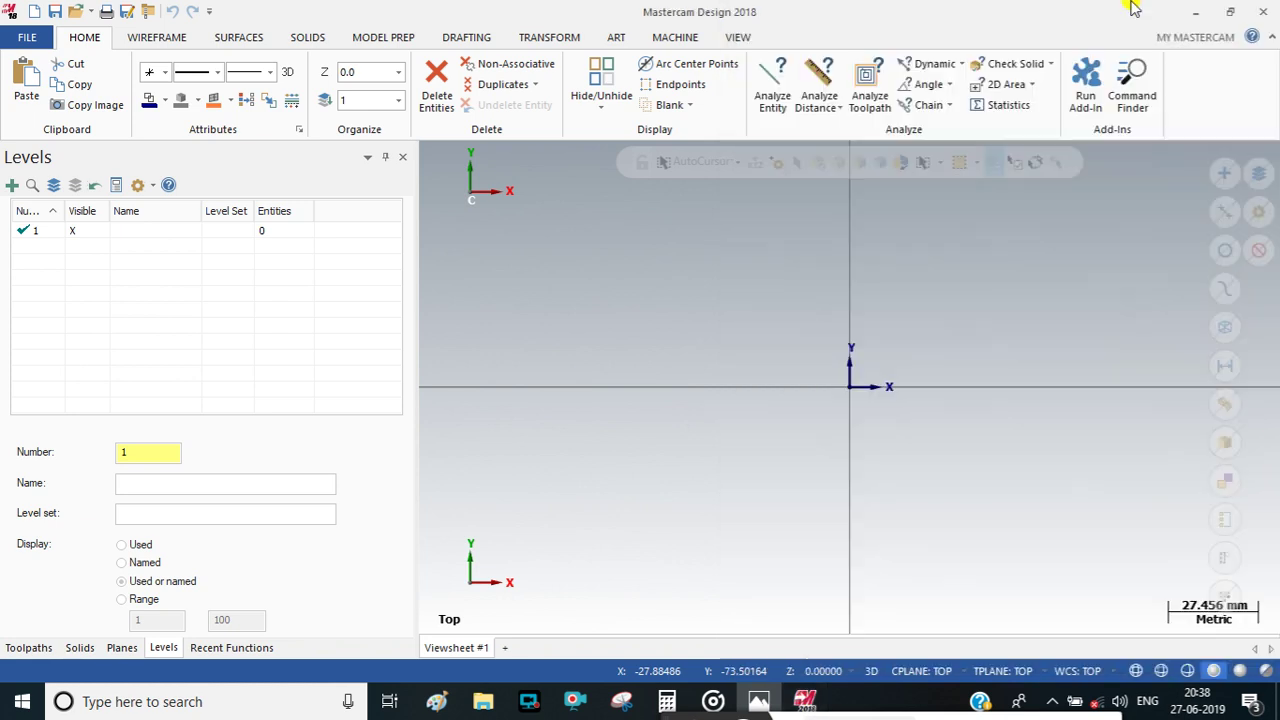
{"action": "left_click", "coordinate": [1229, 12]}
{"action": "left_click_drag", "start_coordinate": [714, 137], "coordinate": [594, 18]}
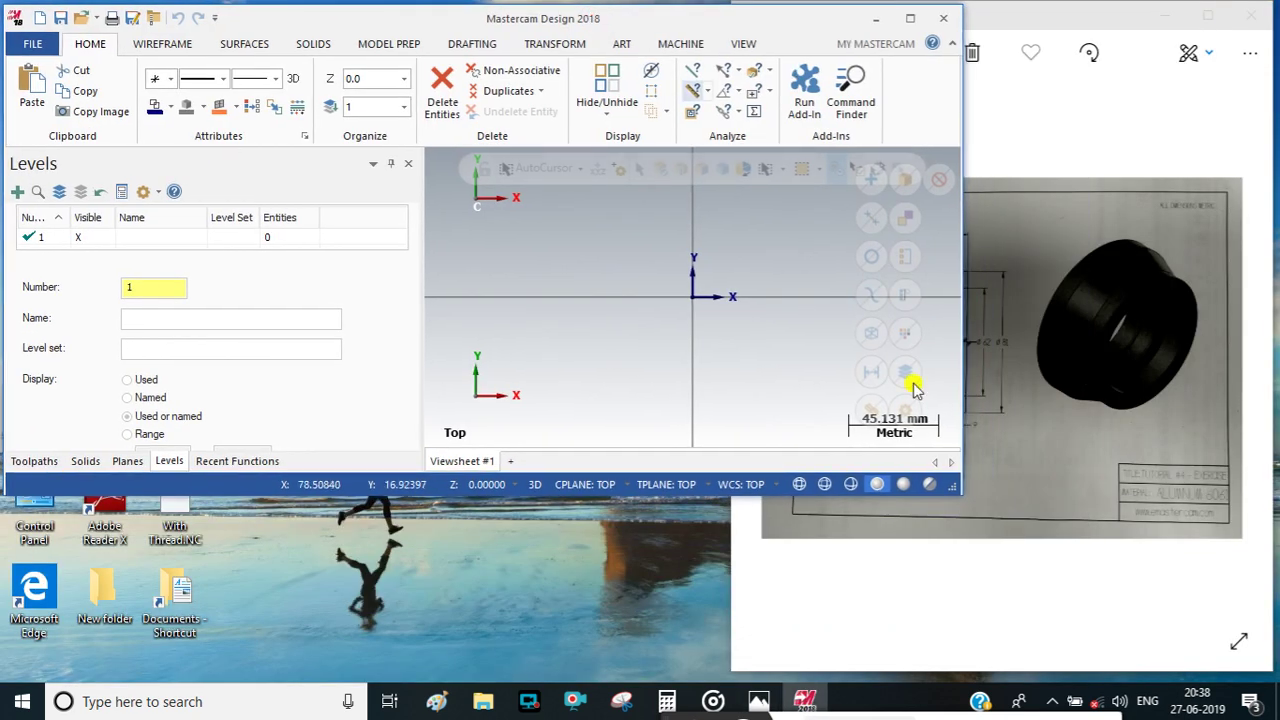
{"action": "left_click_drag", "start_coordinate": [957, 500], "coordinate": [956, 501]}
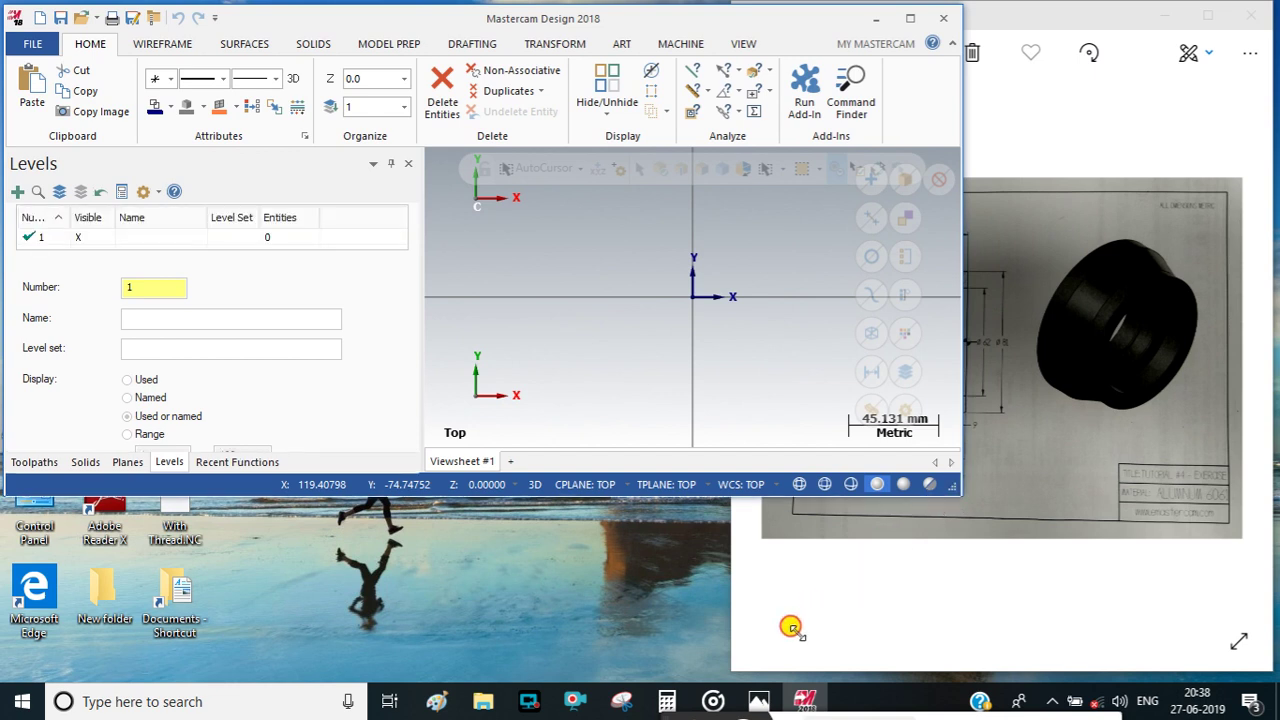
{"action": "left_click_drag", "start_coordinate": [709, 651], "coordinate": [730, 670]}
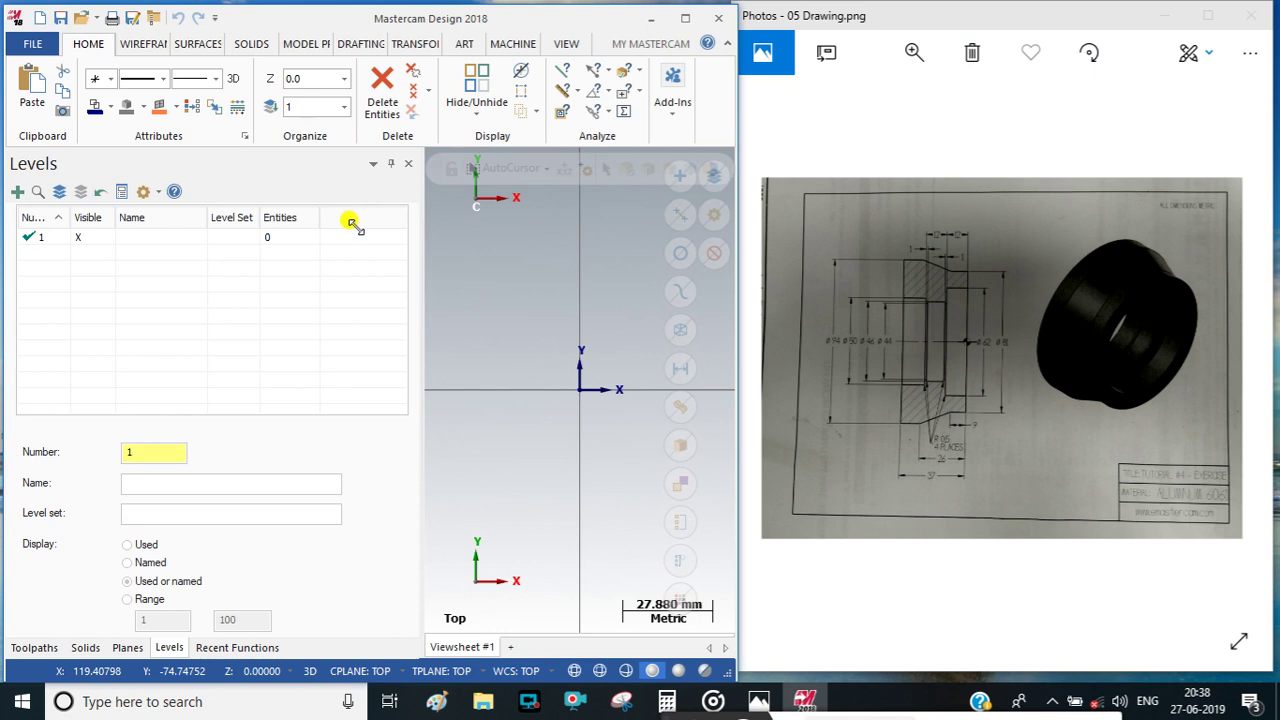
{"action": "left_click", "coordinate": [395, 168]}
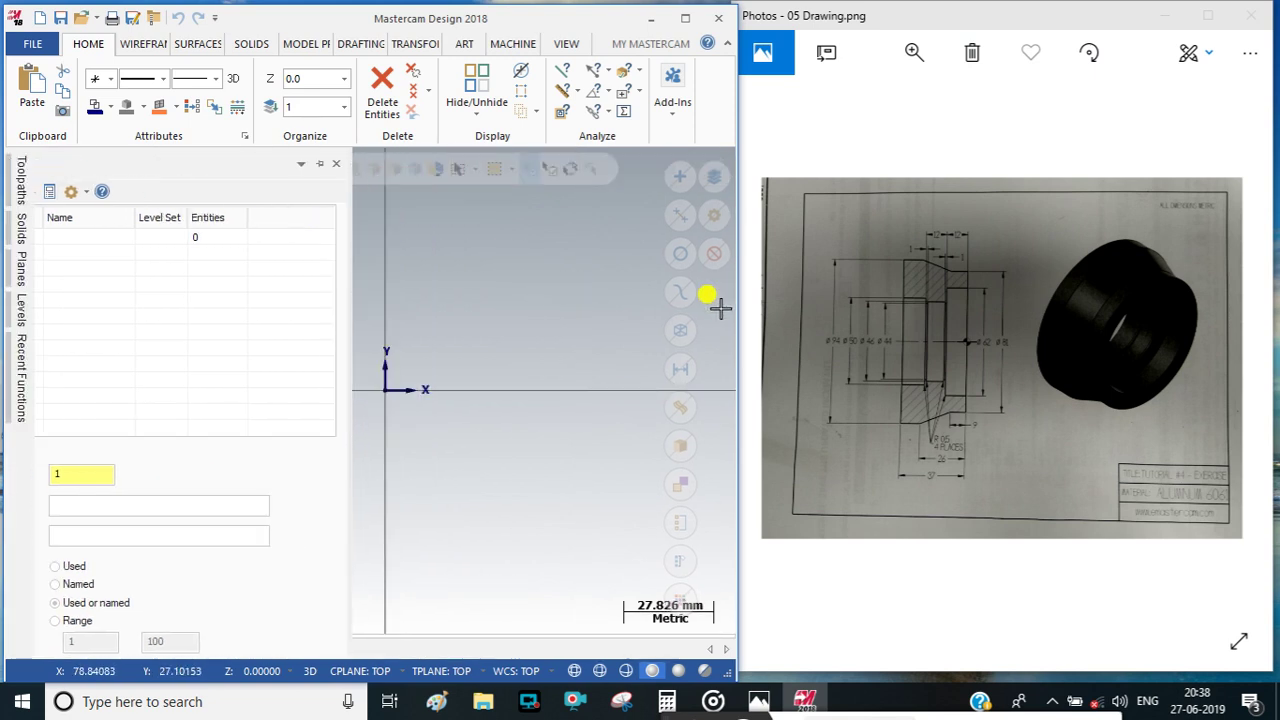
Switch to the Photos window and enlarge the dimensioned section view of the part to examine its dimensions.
{"action": "left_click", "coordinate": [940, 418]}
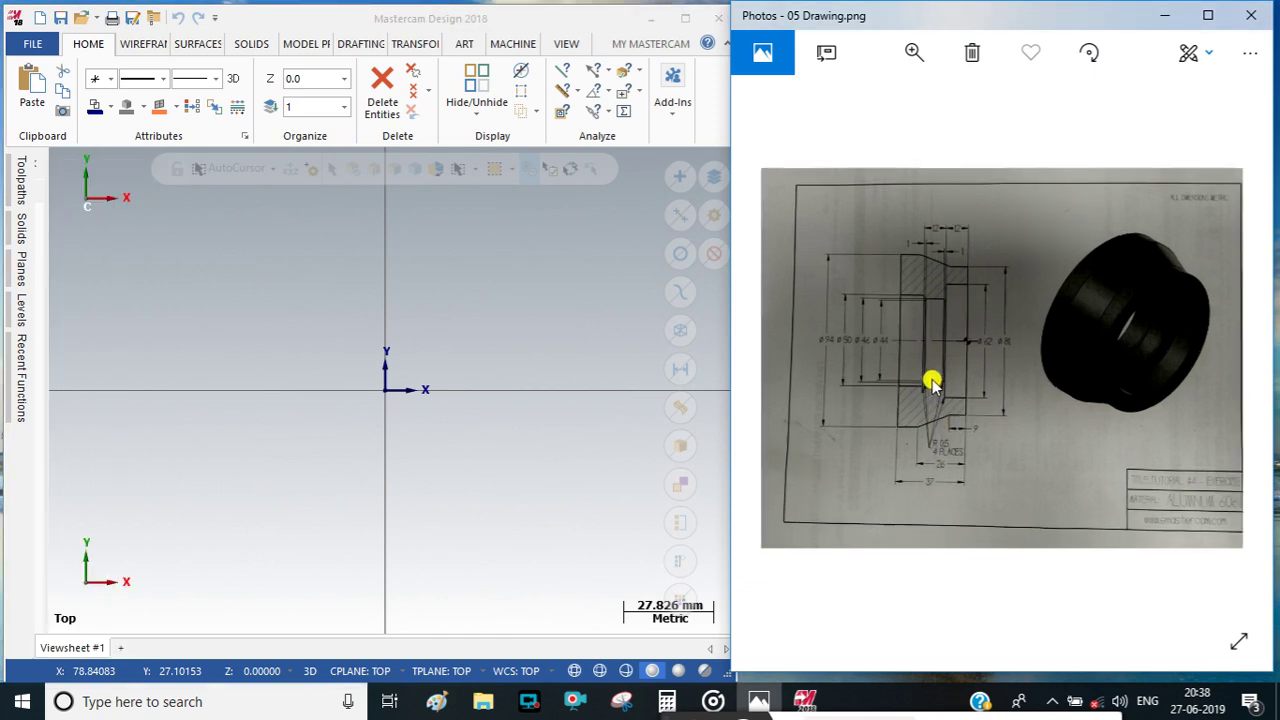
{"action": "scroll", "coordinate": [931, 383], "scroll_direction": "up", "scroll_amount": 2}
{"action": "scroll", "coordinate": [931, 383], "scroll_direction": "up", "scroll_amount": 3}
{"action": "left_click_drag", "start_coordinate": [929, 377], "coordinate": [1054, 378]}
{"action": "scroll", "coordinate": [1017, 329], "scroll_direction": "up", "scroll_amount": 2}
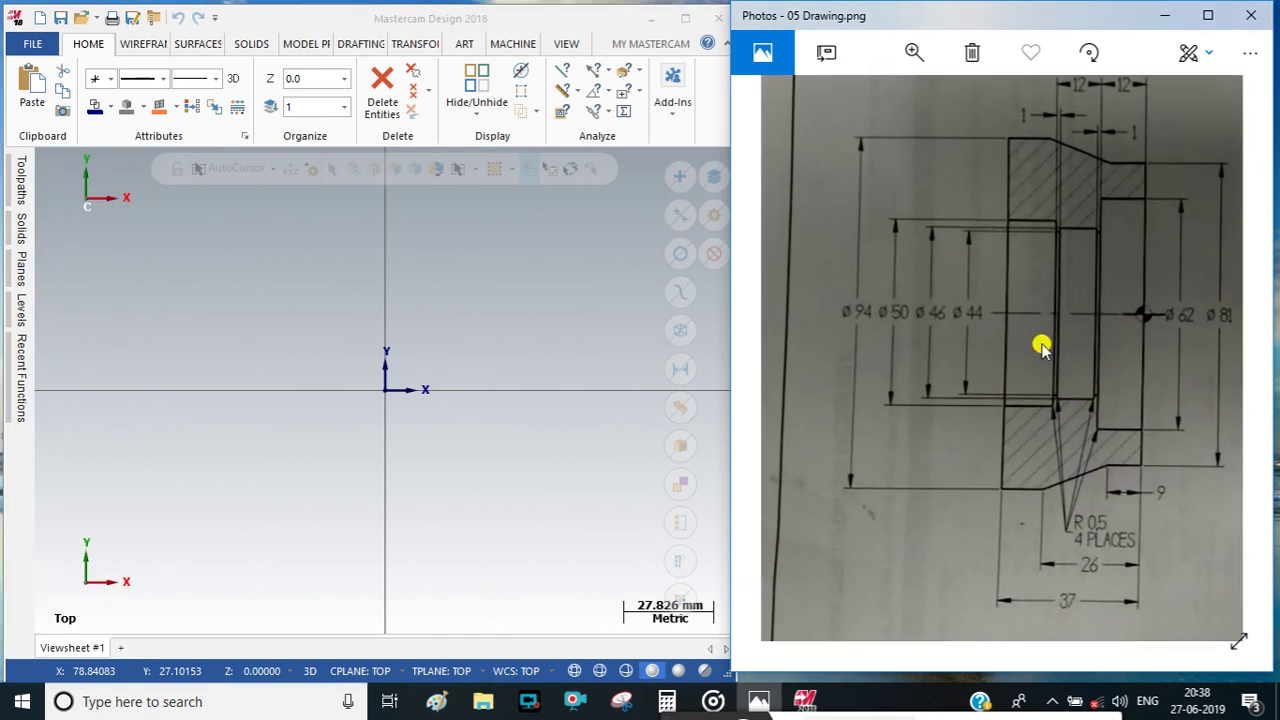
{"action": "scroll", "coordinate": [1040, 350], "scroll_direction": "down", "scroll_amount": 1}
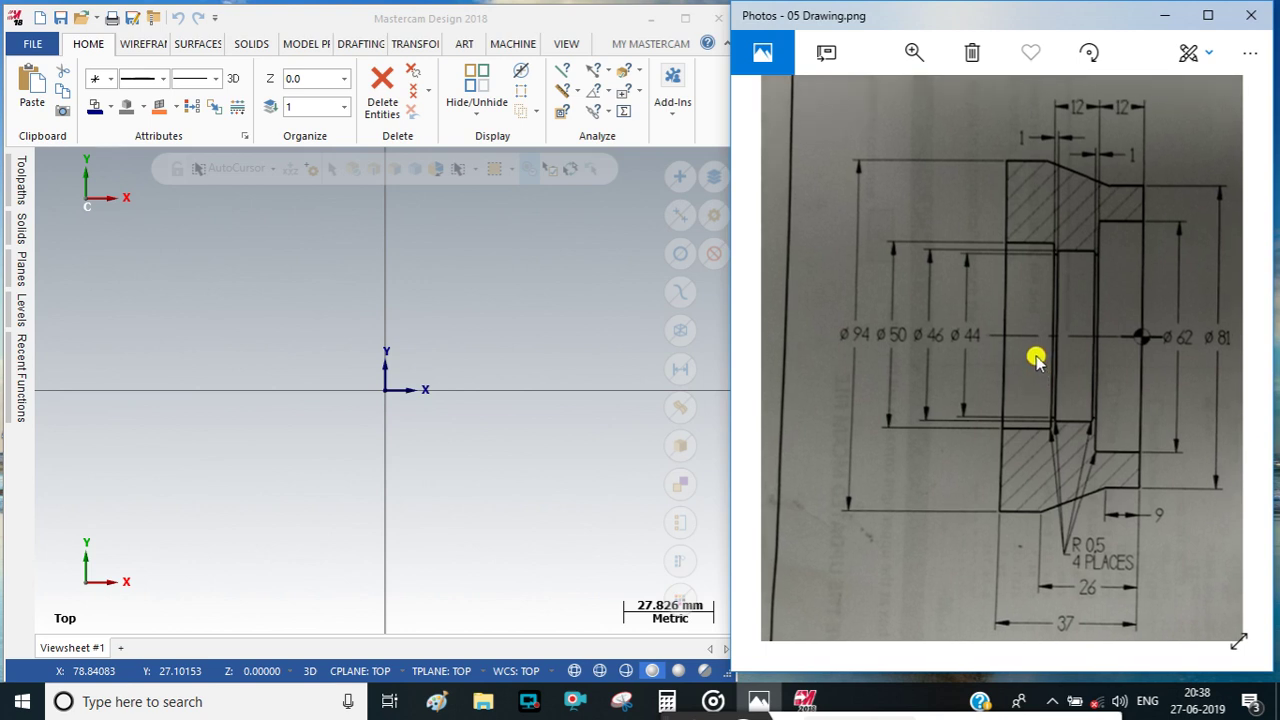
{"action": "scroll", "coordinate": [1036, 360], "scroll_direction": "down", "scroll_amount": 1}
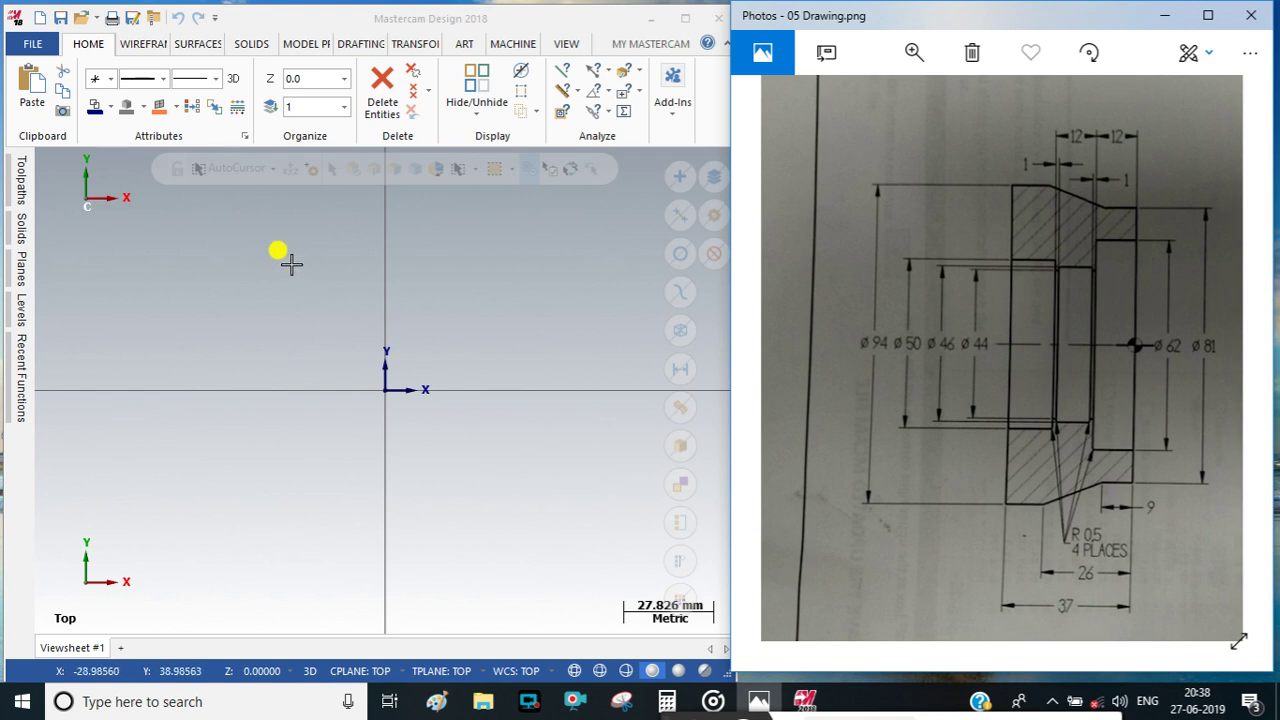
In Mastercam, sketch a rectangle from the origin toward negative X and positive Y, about 39 mm wide and 36 mm high.
{"action": "left_click", "coordinate": [143, 44]}
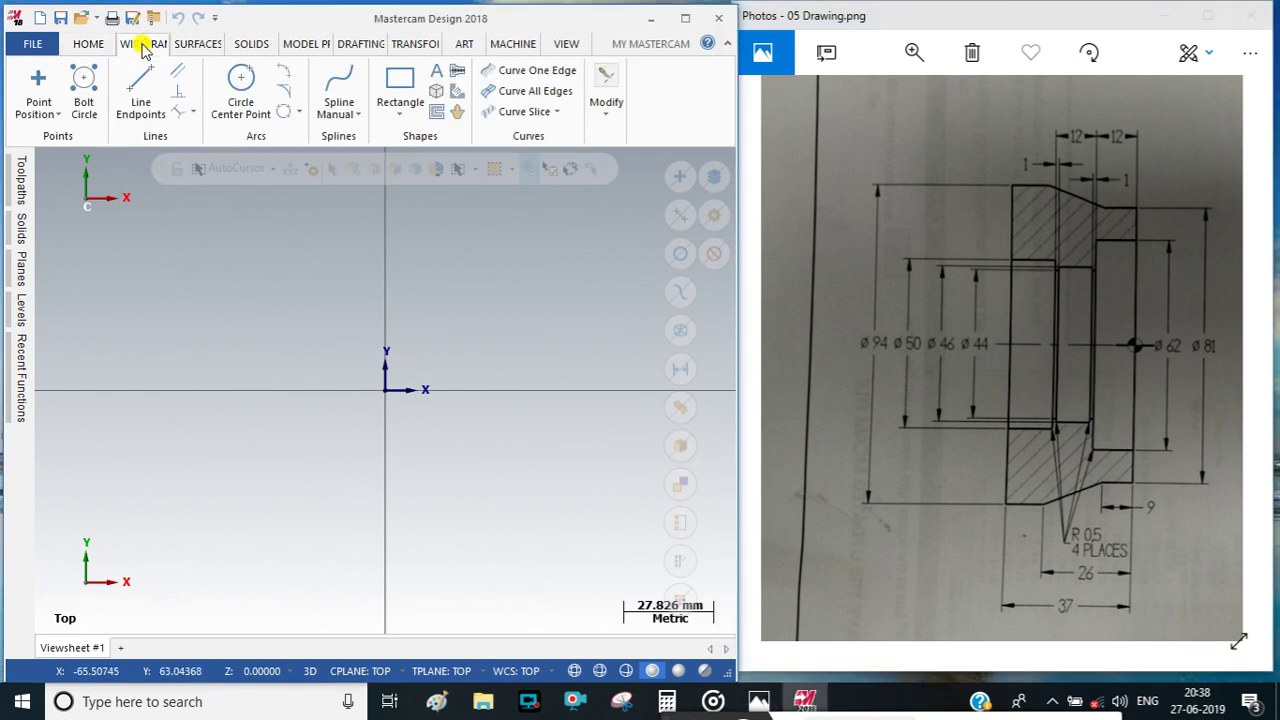
{"action": "left_click", "coordinate": [399, 88]}
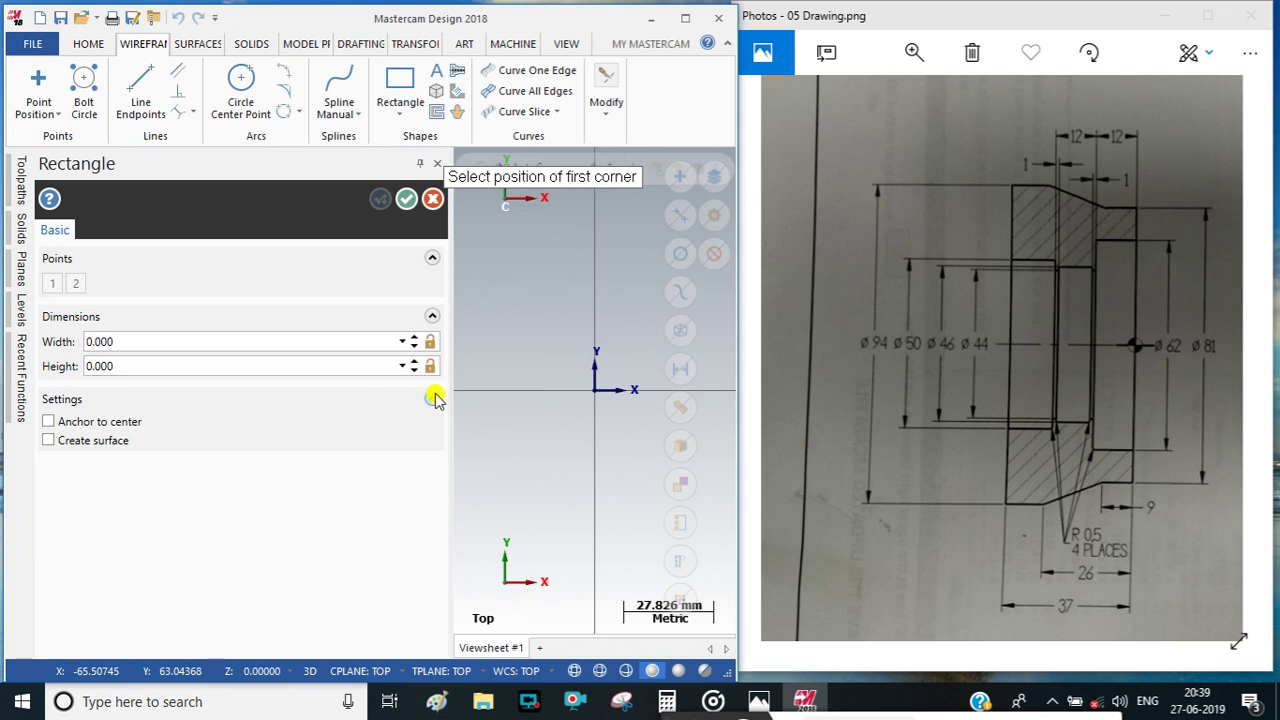
{"action": "left_click", "coordinate": [596, 390]}
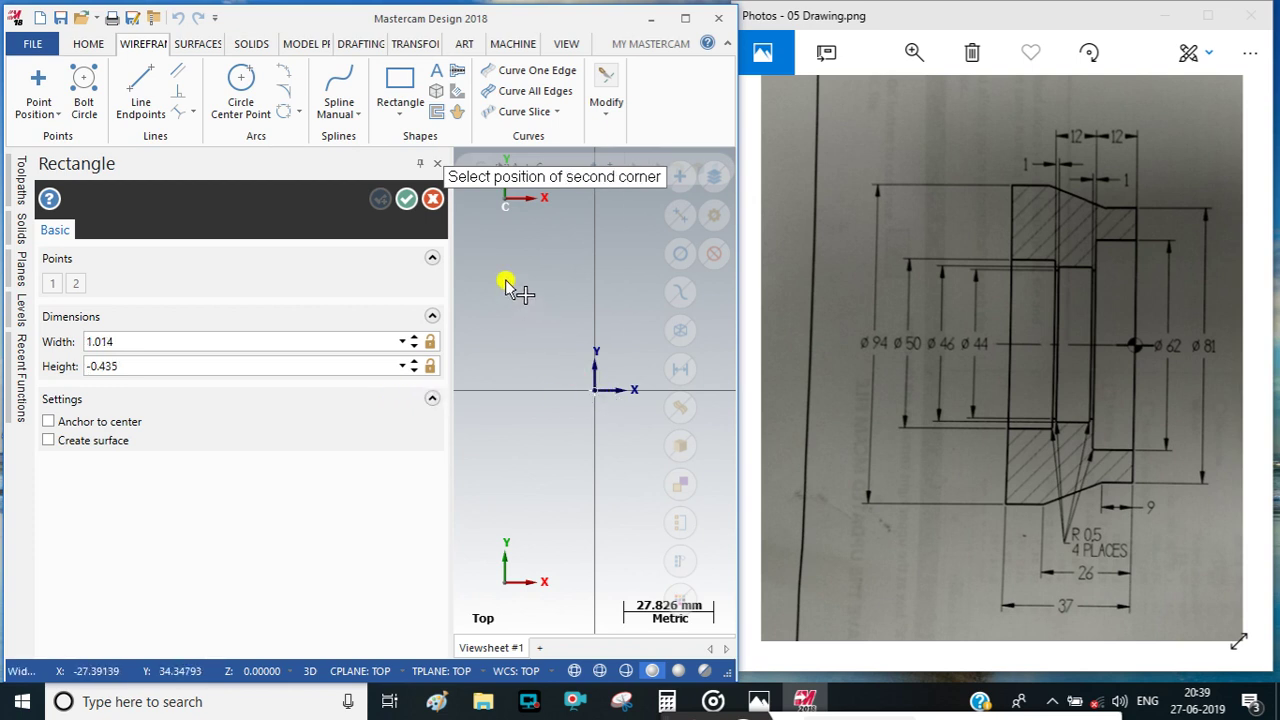
{"action": "left_click", "coordinate": [467, 273]}
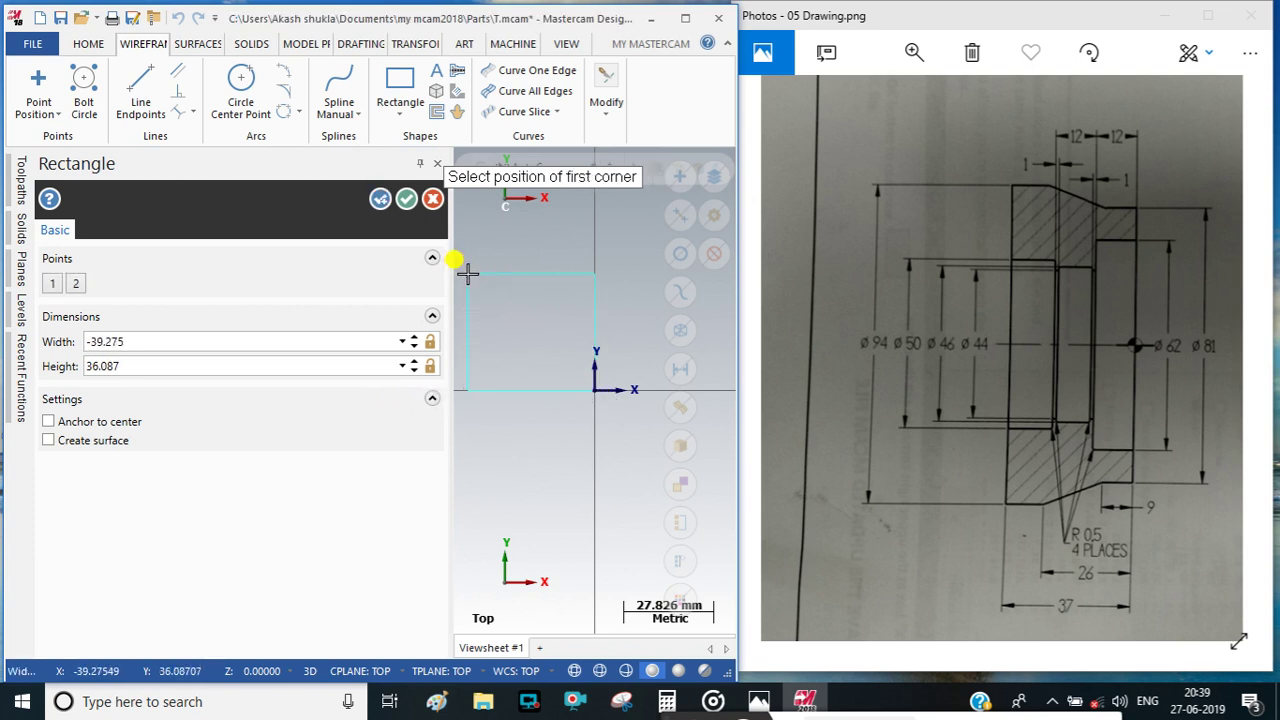
Set the rectangle's width to -37 and its height to 94.0/2, and accept it.
{"action": "left_click", "coordinate": [175, 341]}
{"action": "left_click", "coordinate": [170, 340]}
{"action": "left_click_drag", "start_coordinate": [166, 338], "coordinate": [5, 350]}
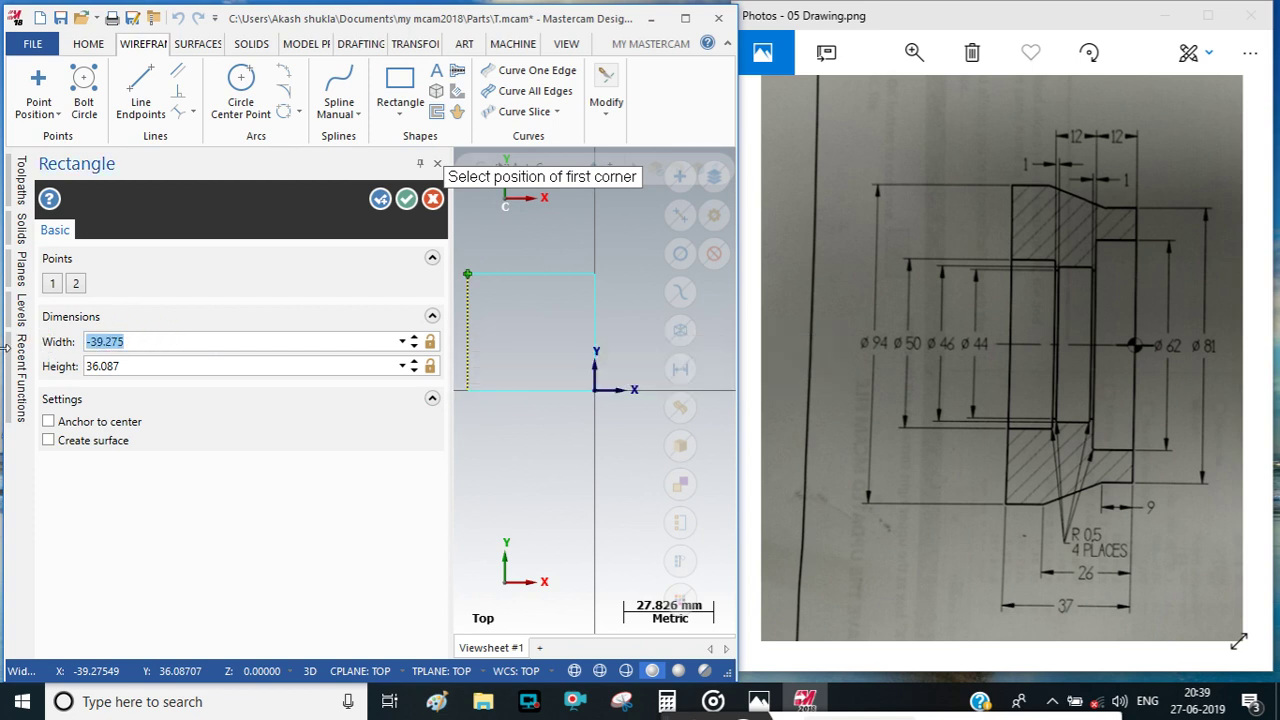
{"action": "type", "text": "-37."}
{"action": "key", "text": "Tab"}
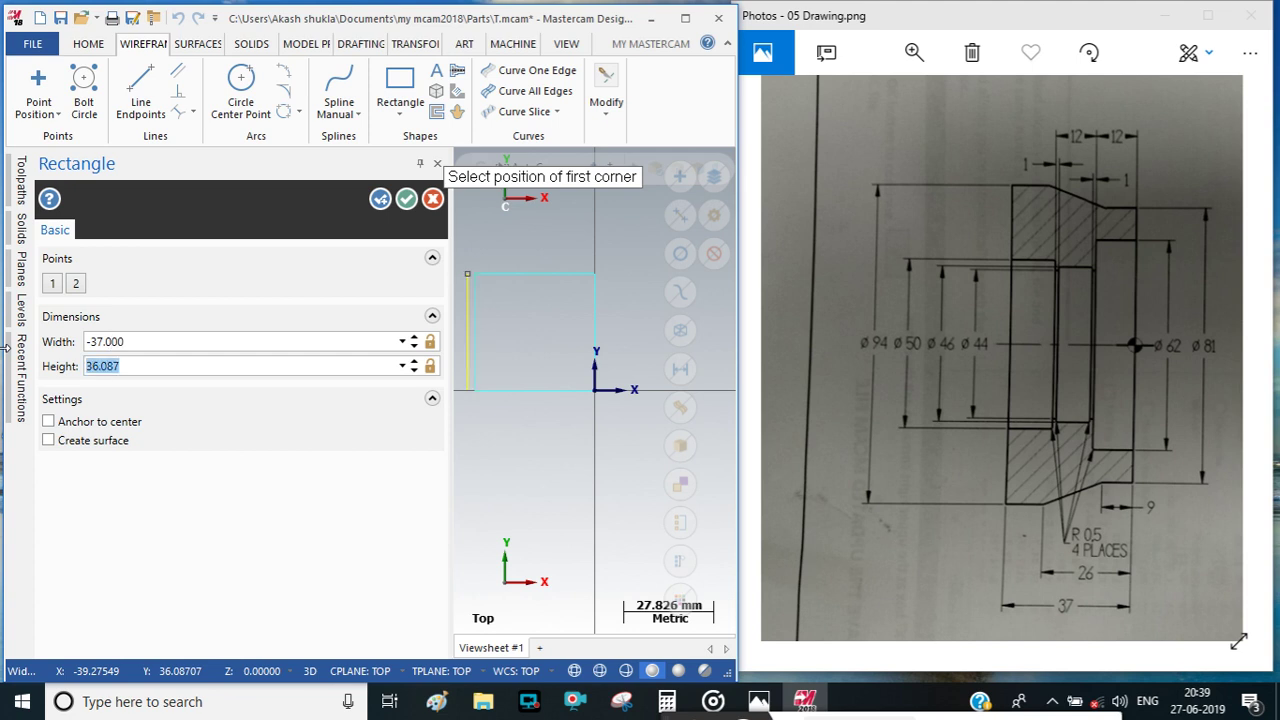
{"action": "type", "text": "94.0/2"}
{"action": "key", "text": "Return"}
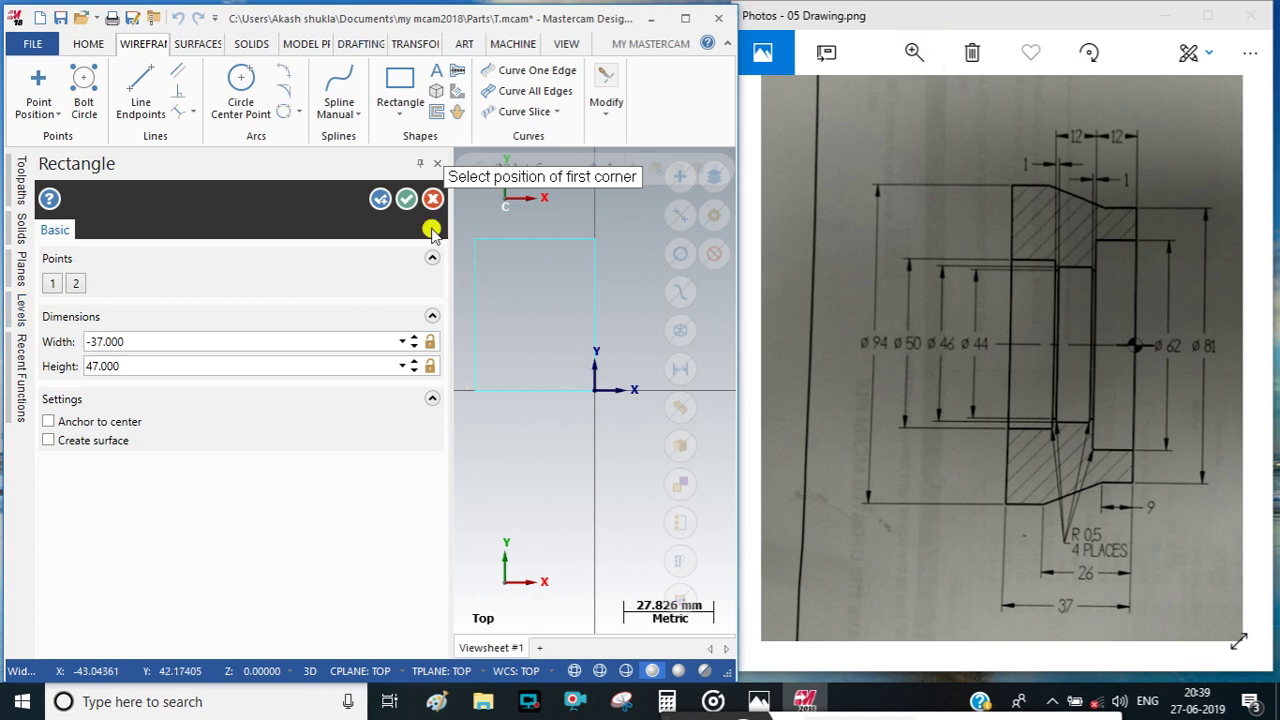
{"action": "left_click", "coordinate": [406, 198]}
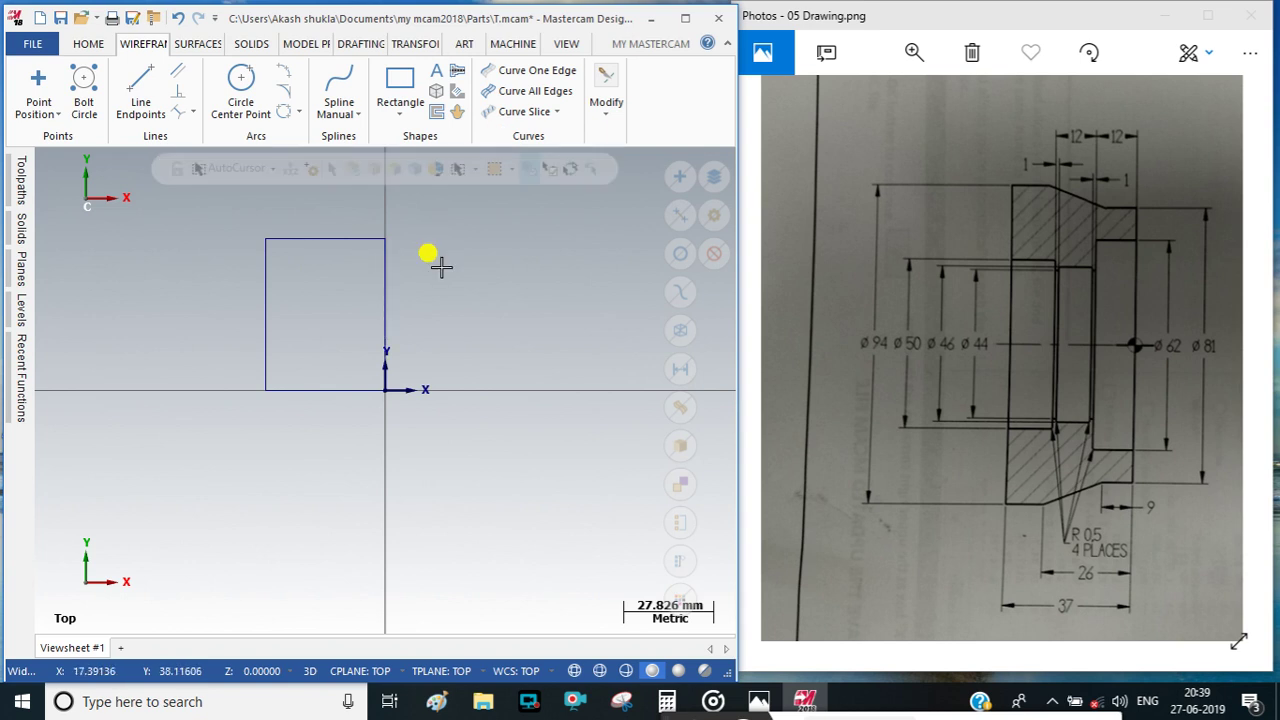
Offset a copy of the rectangle's right vertical edge 9 mm toward the inside.
{"action": "left_click", "coordinate": [607, 90]}
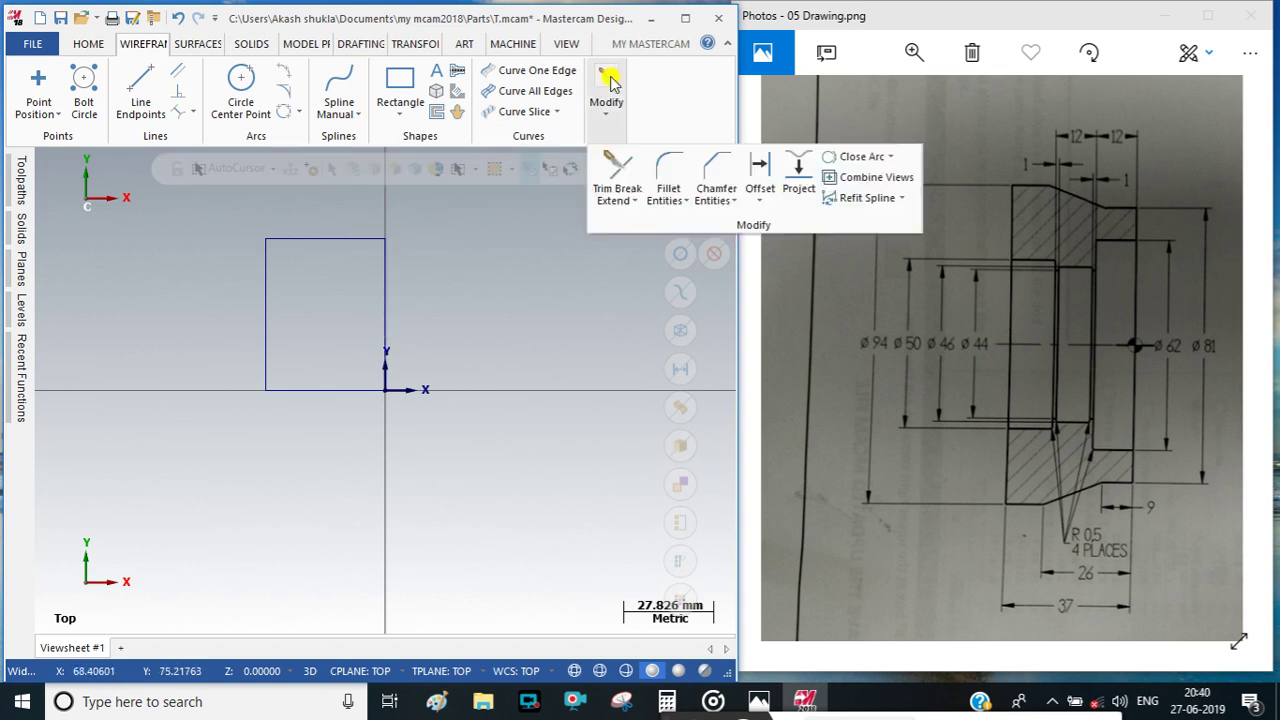
{"action": "left_click", "coordinate": [757, 175]}
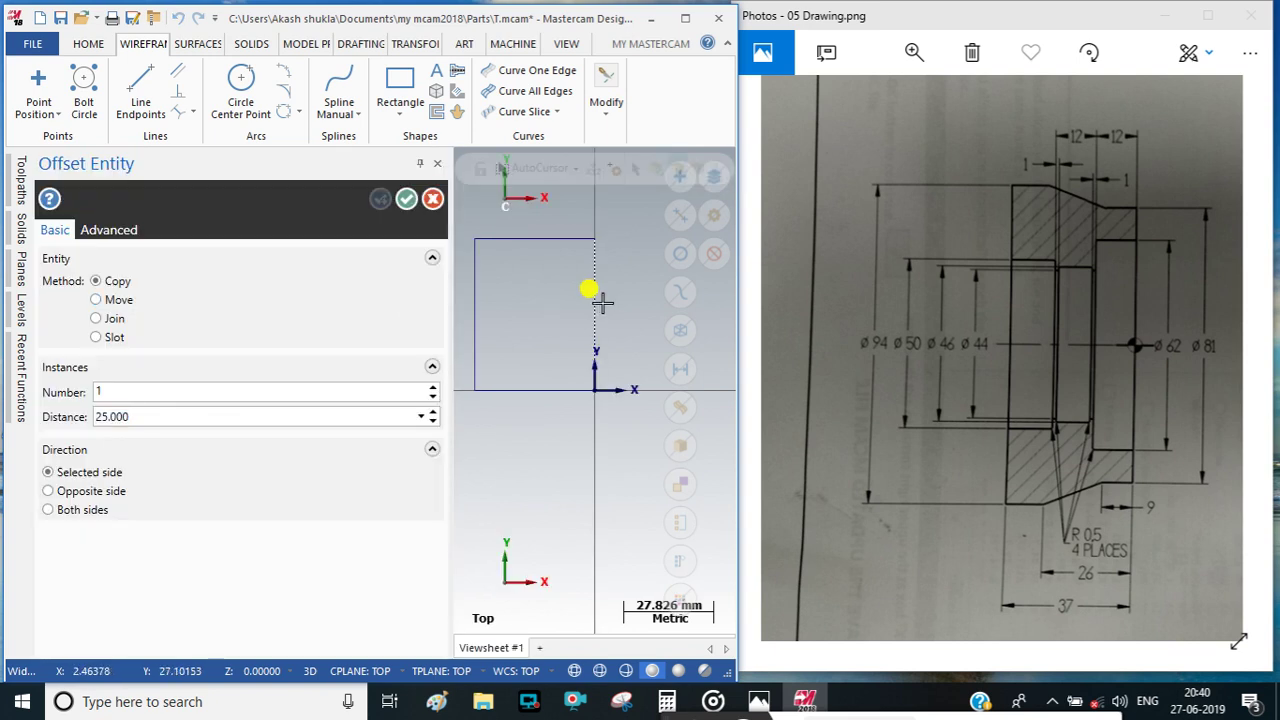
{"action": "left_click", "coordinate": [601, 302]}
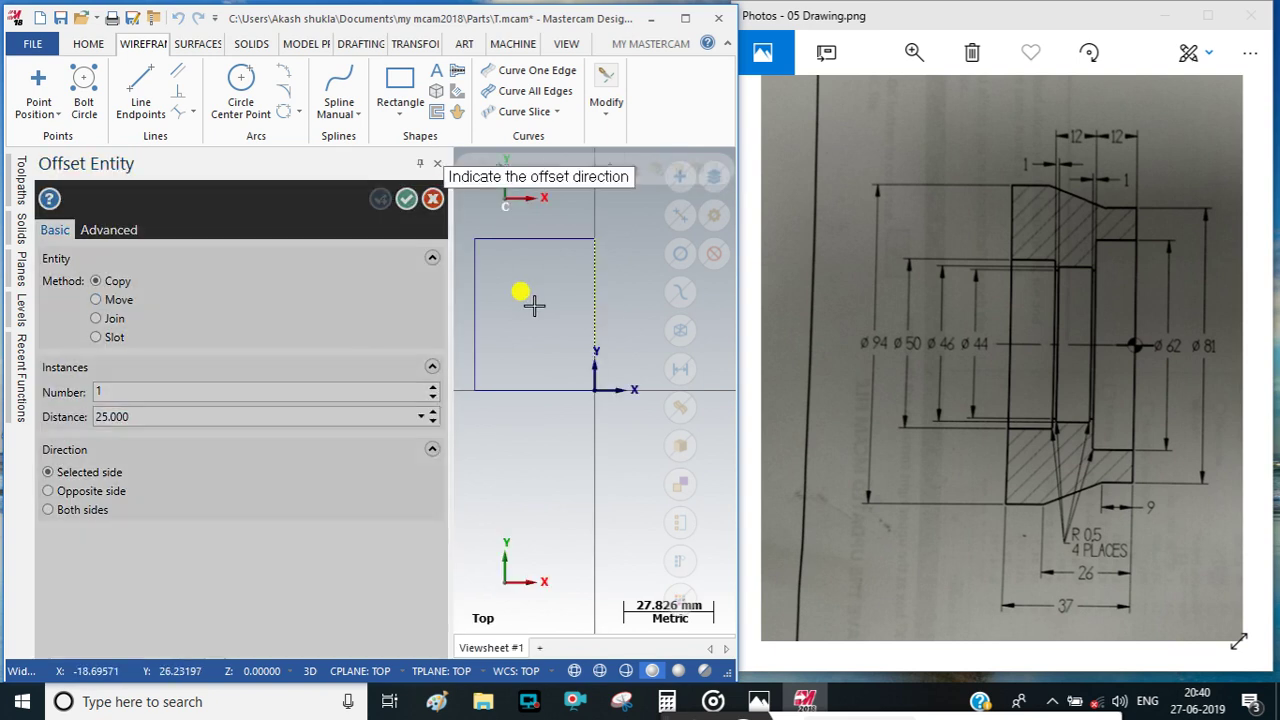
{"action": "left_click", "coordinate": [533, 305]}
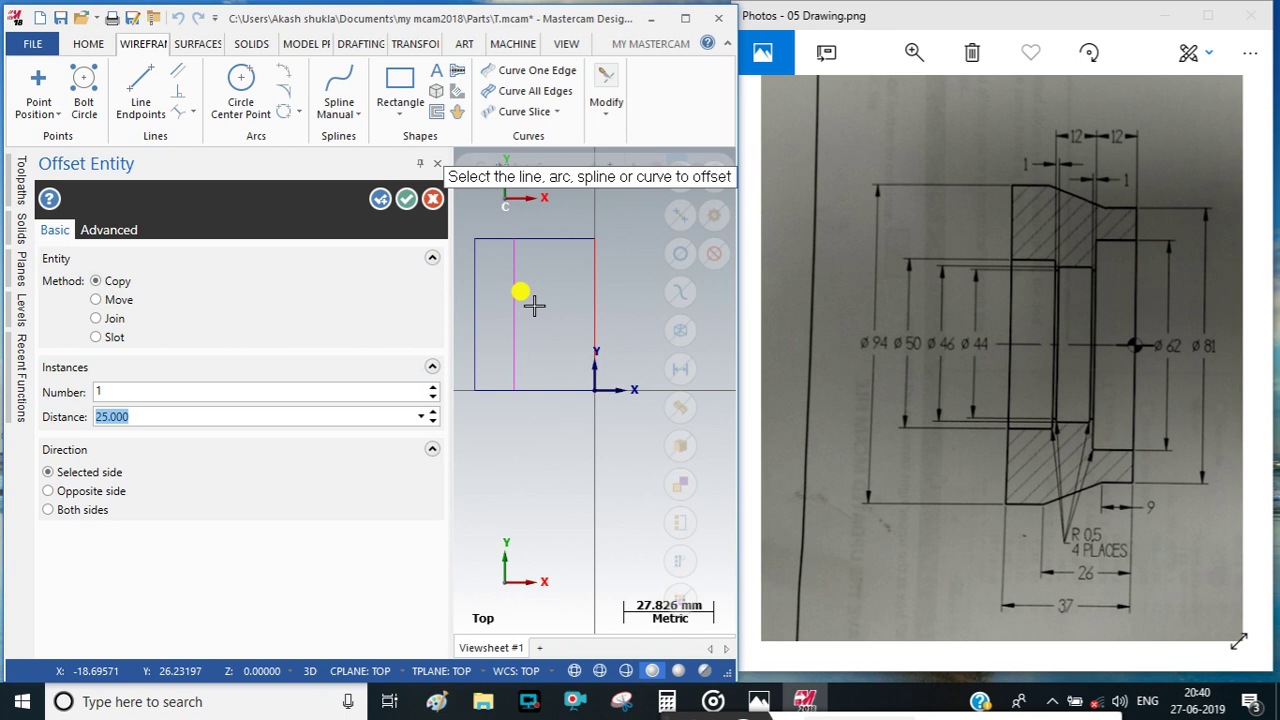
{"action": "type", "text": "9"}
{"action": "key", "text": "Return"}
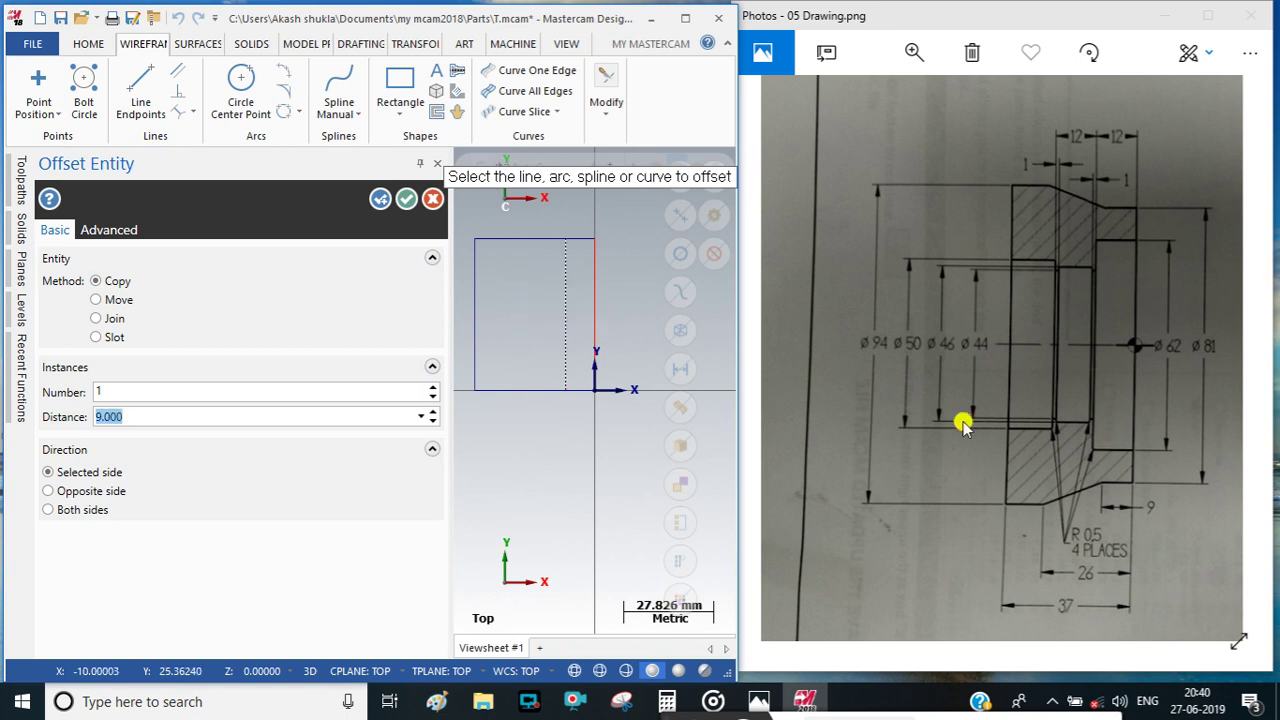
{"action": "left_click", "coordinate": [381, 198]}
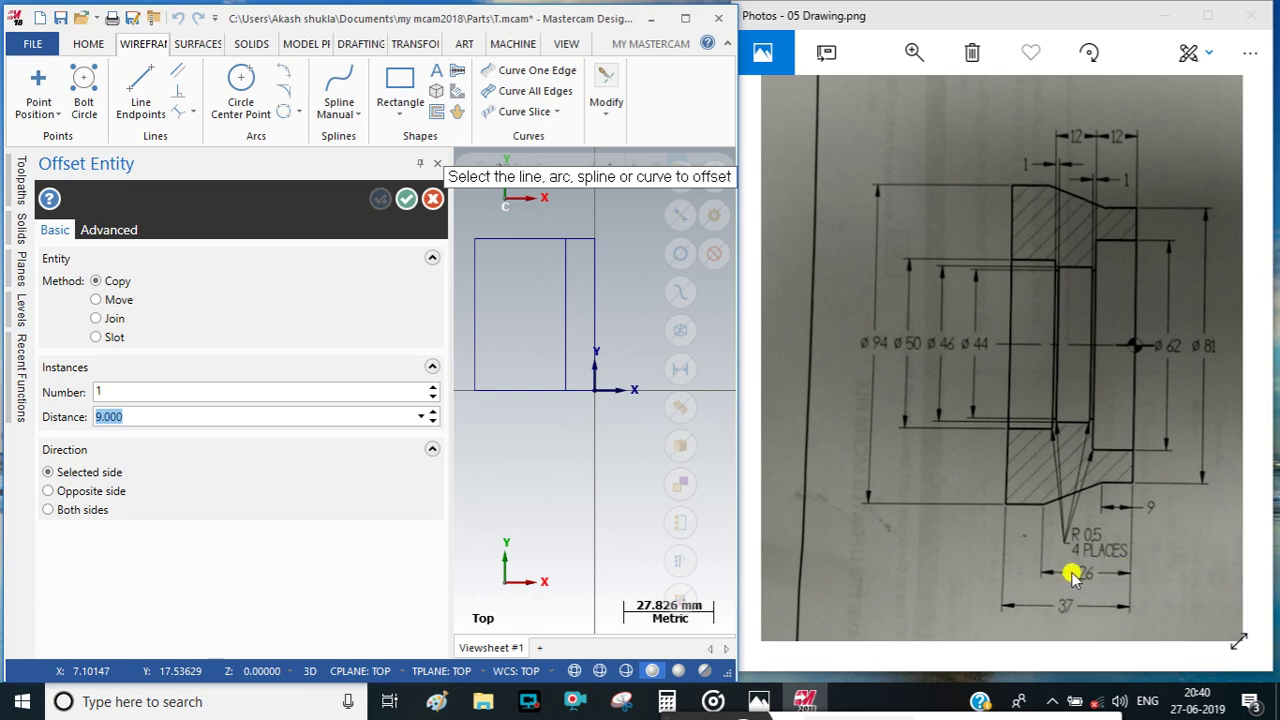
Offset another copy of the rectangle's right vertical edge 26 mm inward and finish the offset.
{"action": "left_click", "coordinate": [592, 305]}
{"action": "left_click", "coordinate": [518, 308]}
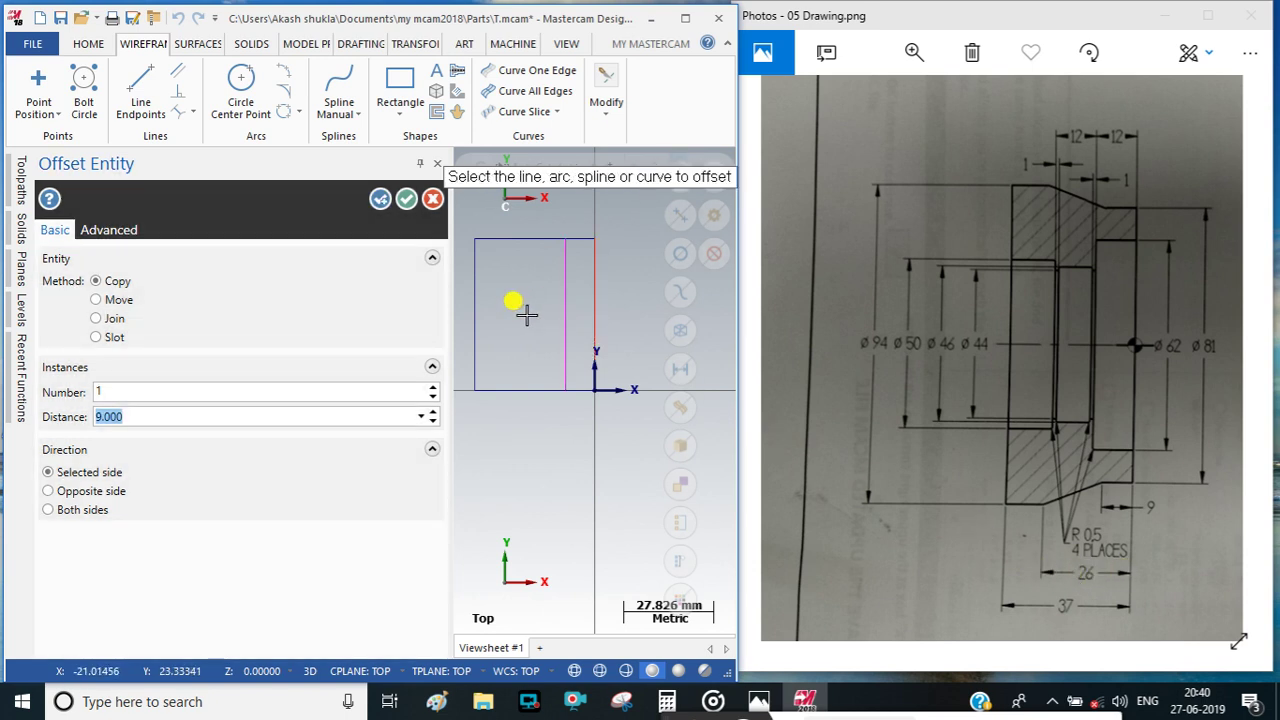
{"action": "type", "text": "26"}
{"action": "key", "text": "Return"}
{"action": "left_click", "coordinate": [381, 198]}
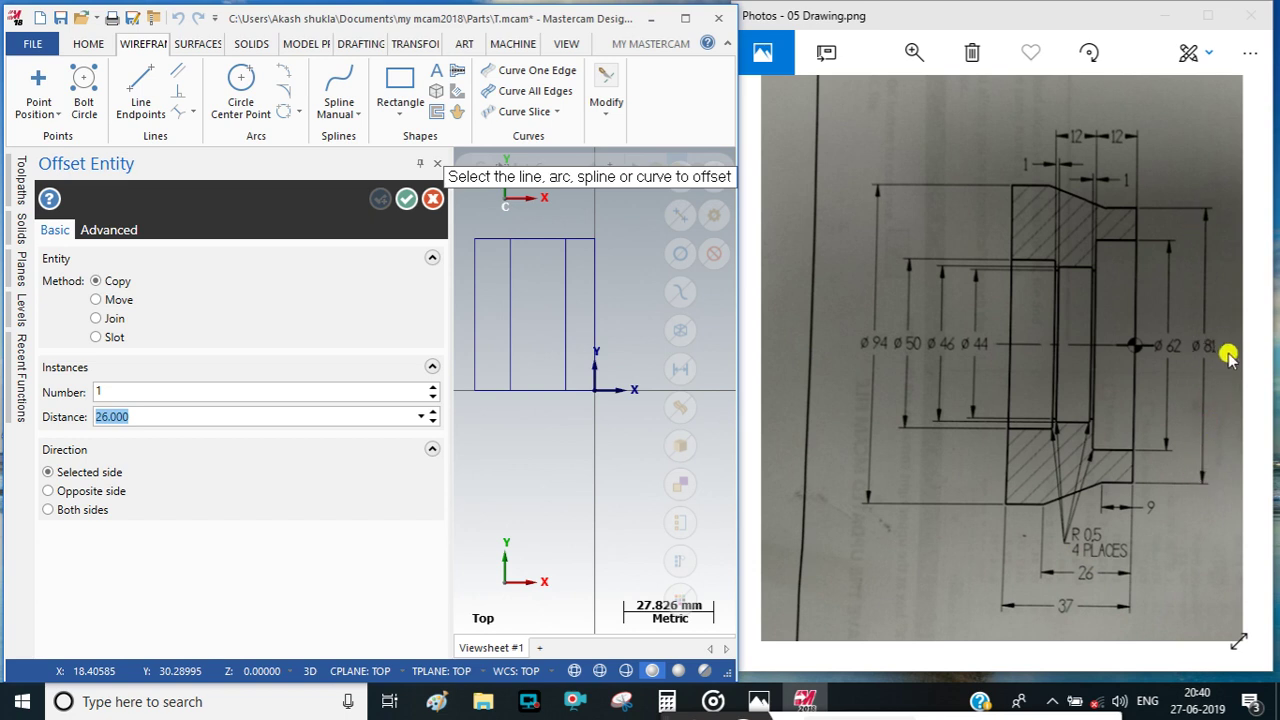
{"action": "left_click", "coordinate": [406, 198]}
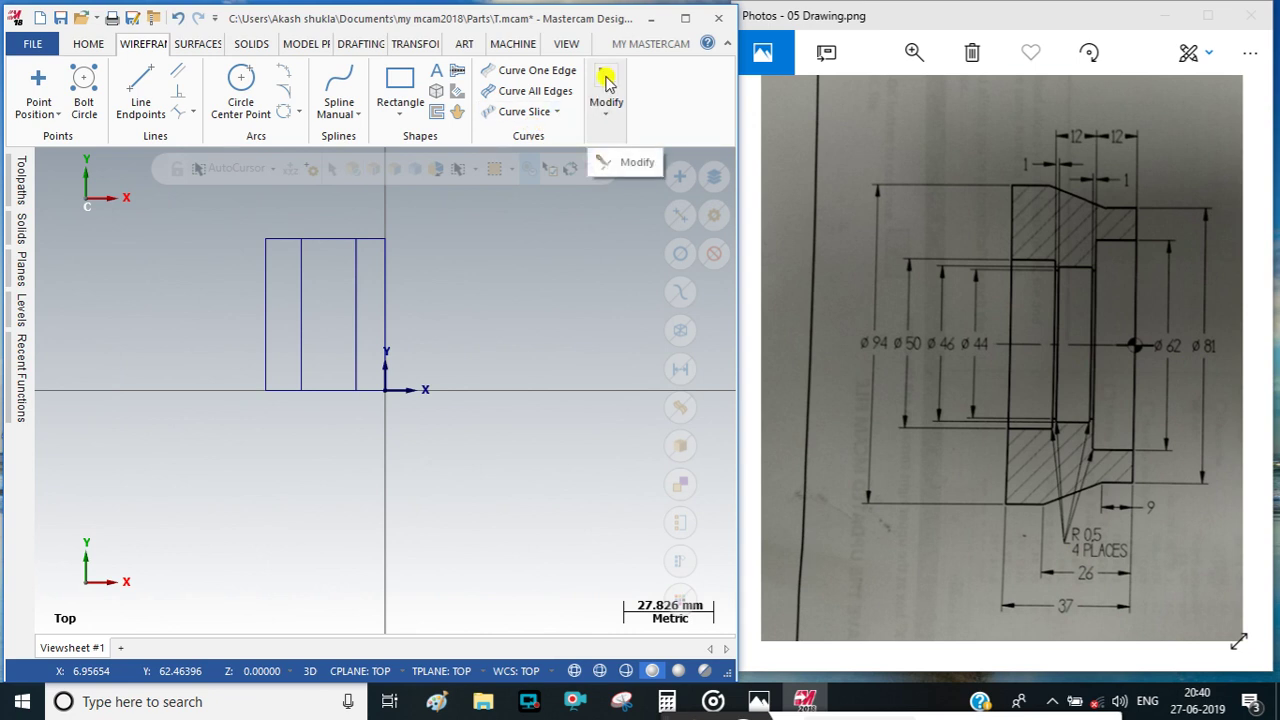
Offset a copy of the rectangle's bottom edge upward by 40.5 mm, half of the 81 mm diameter.
{"action": "left_click", "coordinate": [606, 95]}
{"action": "left_click", "coordinate": [742, 172]}
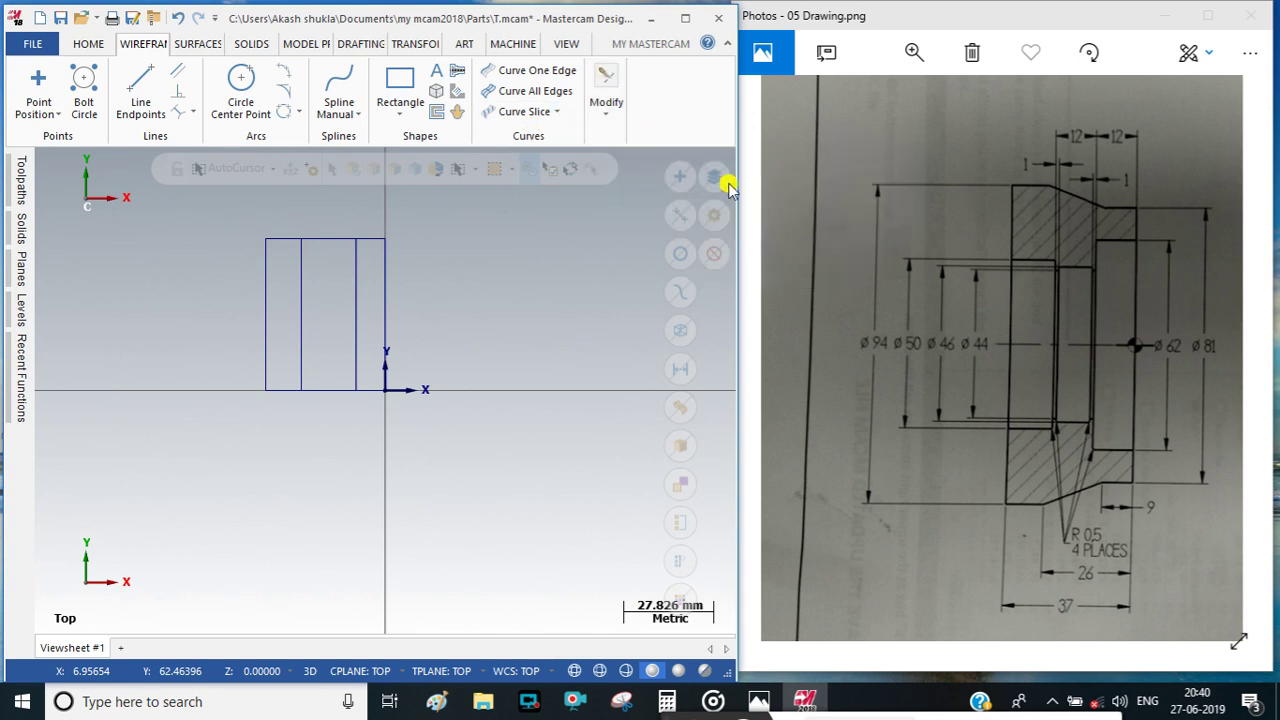
{"action": "left_click", "coordinate": [516, 390]}
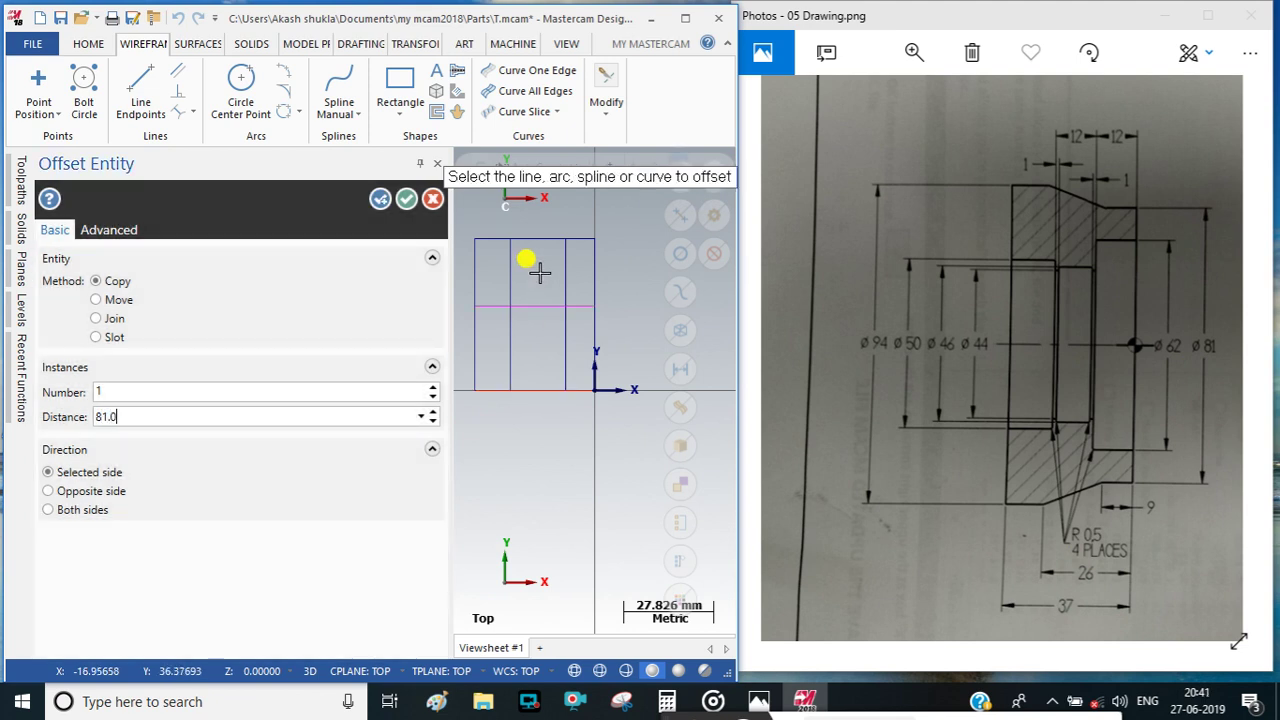
{"action": "key", "text": "Return"}
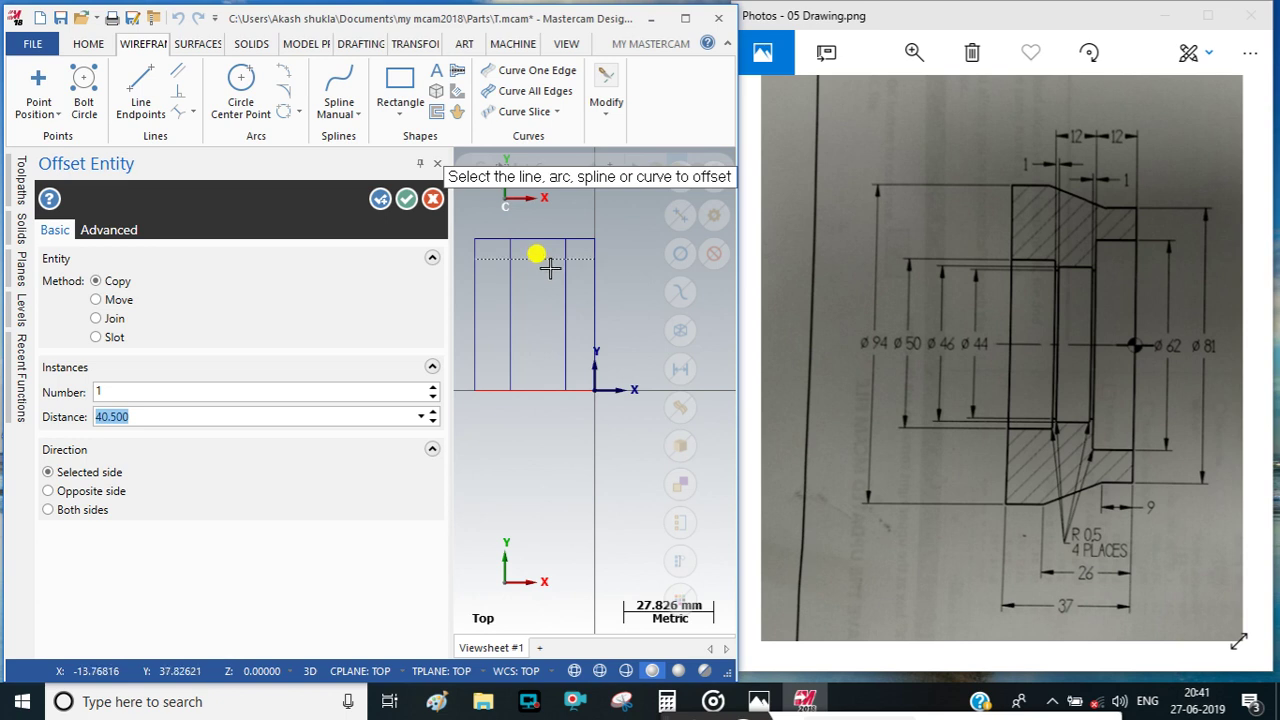
{"action": "left_click", "coordinate": [406, 198]}
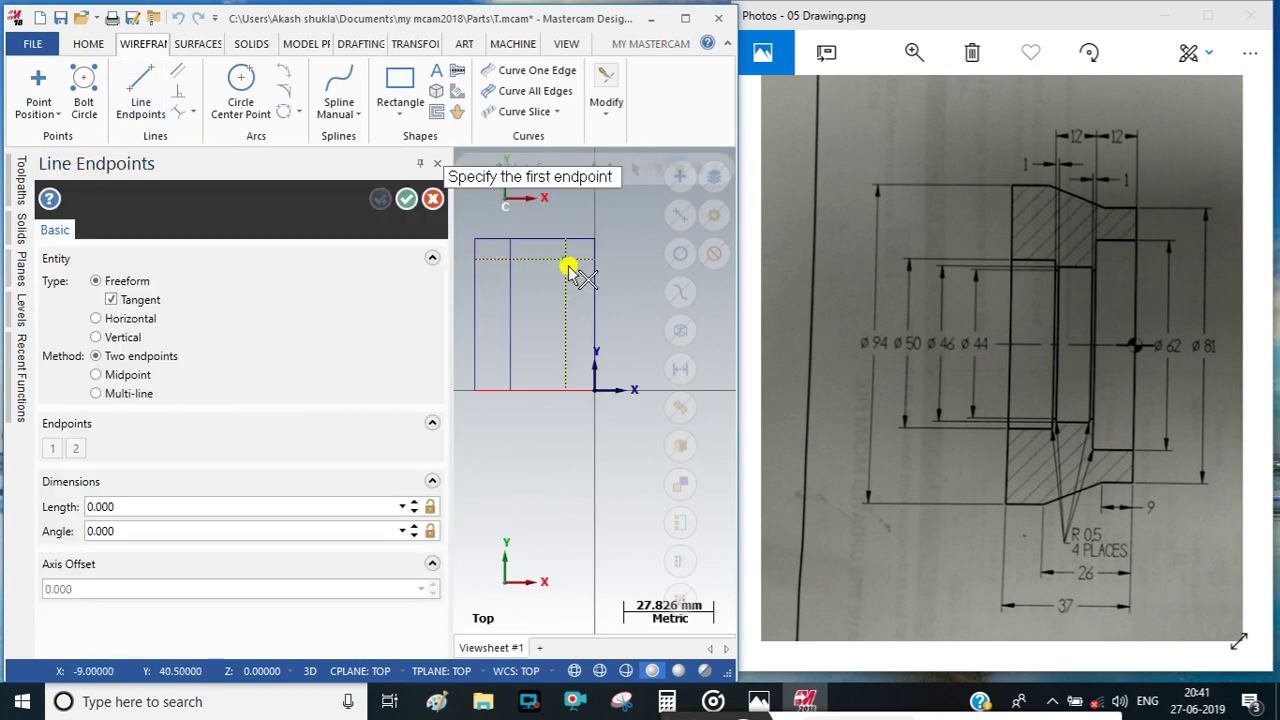
Draw the taper line from the intersection of the 9 mm and 40.5 mm offset lines to the top end of the 26 mm offset line.
{"action": "left_click", "coordinate": [567, 263]}
{"action": "left_click", "coordinate": [513, 240]}
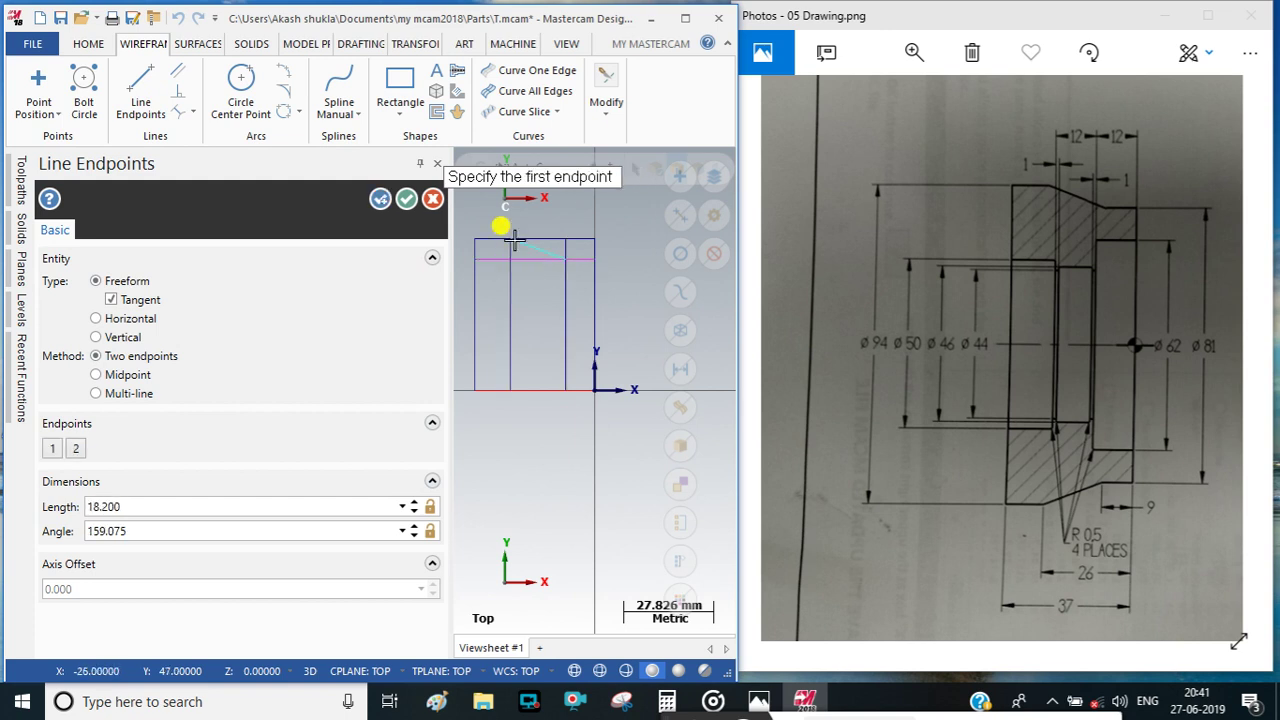
{"action": "left_click", "coordinate": [406, 199]}
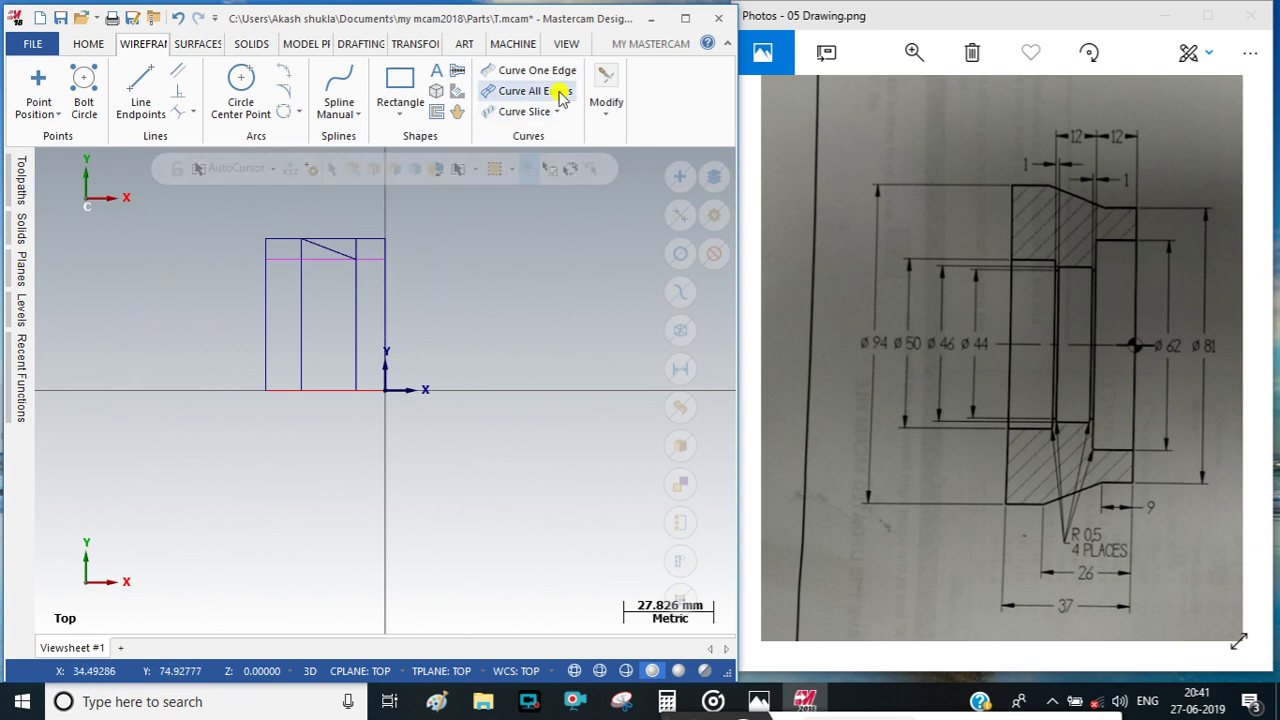
Trim with Divide/delete the corner outside the taper, the 9 mm and 26 mm offset lines, and the inner part of the 40.5 mm line.
{"action": "left_click", "coordinate": [606, 90]}
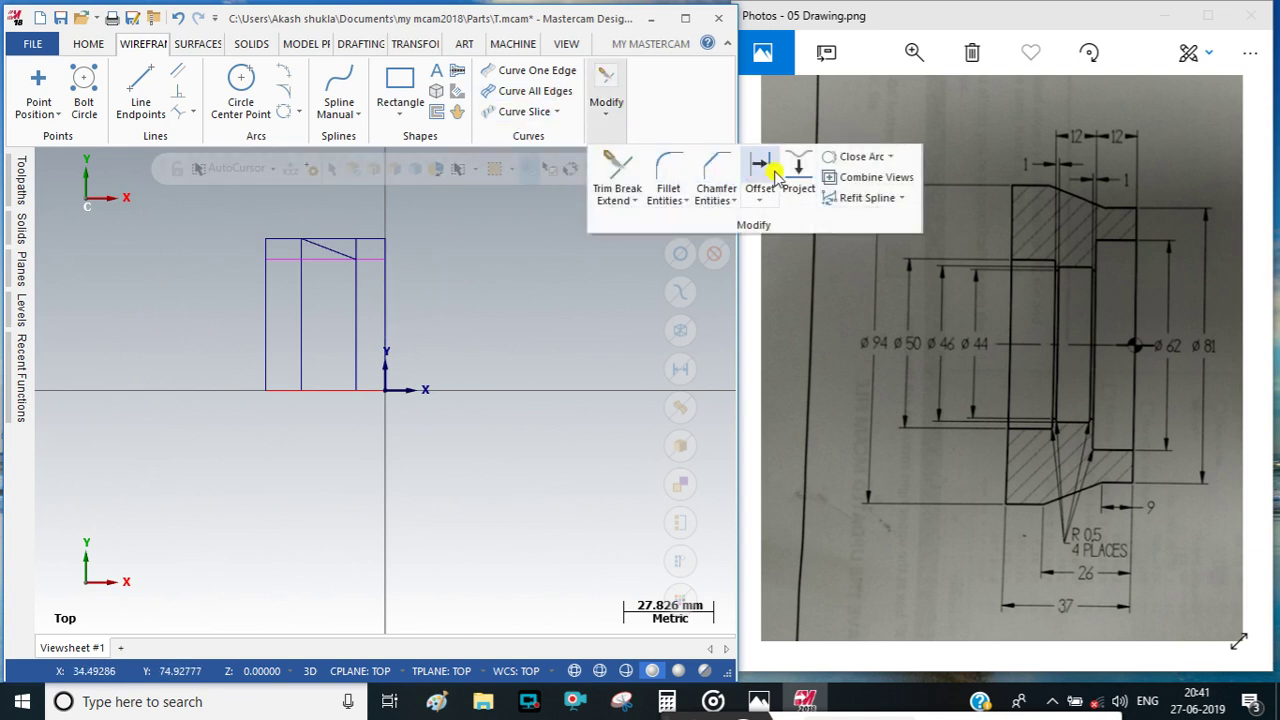
{"action": "left_click", "coordinate": [610, 168]}
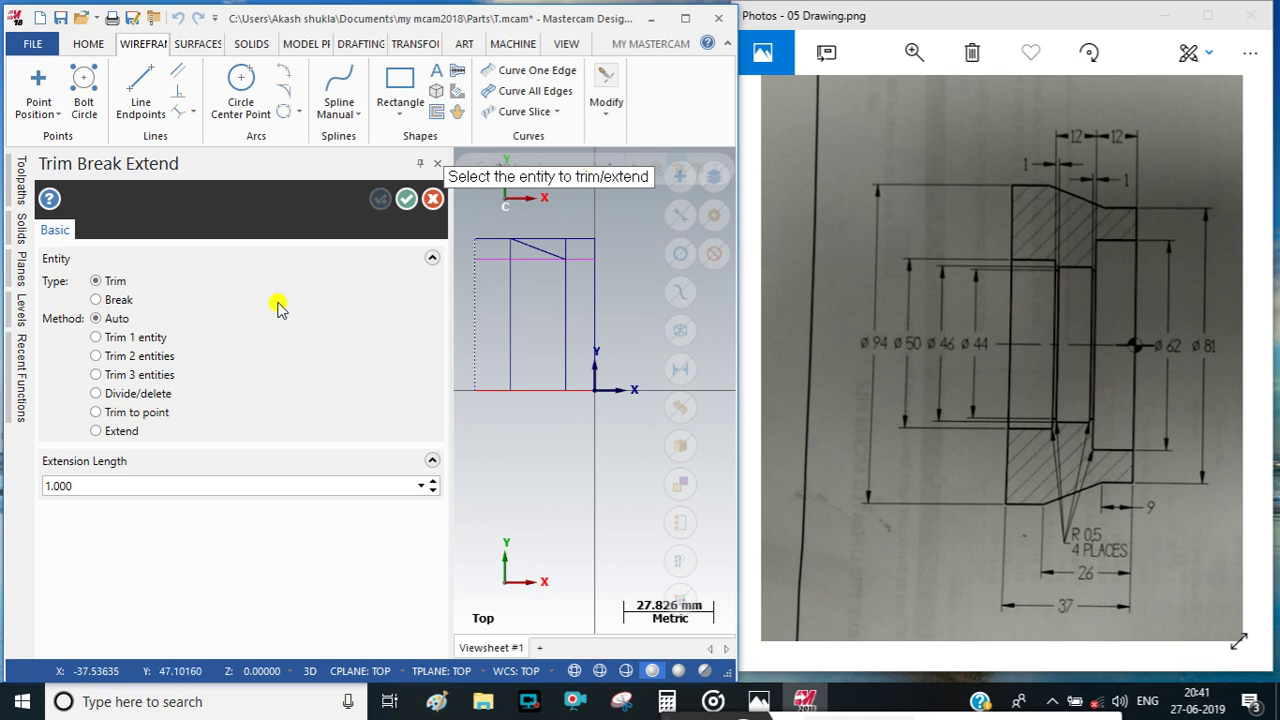
{"action": "left_click", "coordinate": [95, 396]}
{"action": "scroll", "coordinate": [560, 238], "scroll_direction": "up", "scroll_amount": 1}
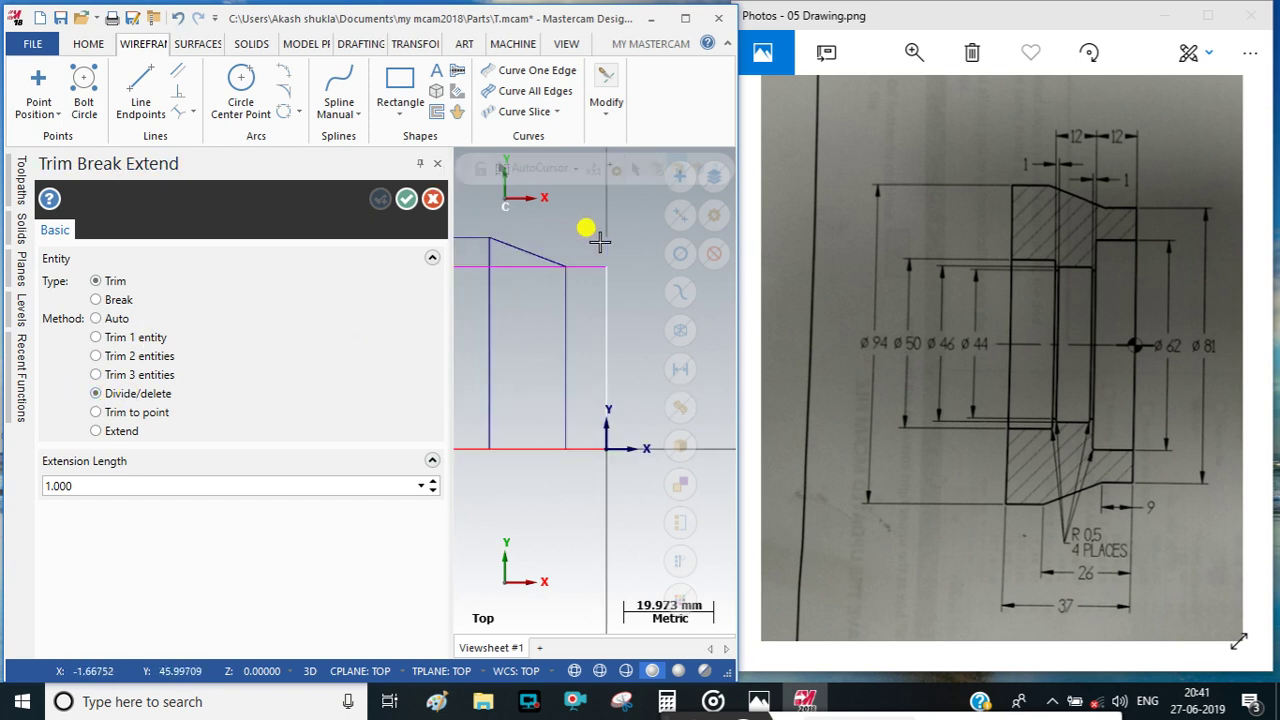
{"action": "scroll", "coordinate": [603, 245], "scroll_direction": "down", "scroll_amount": 1}
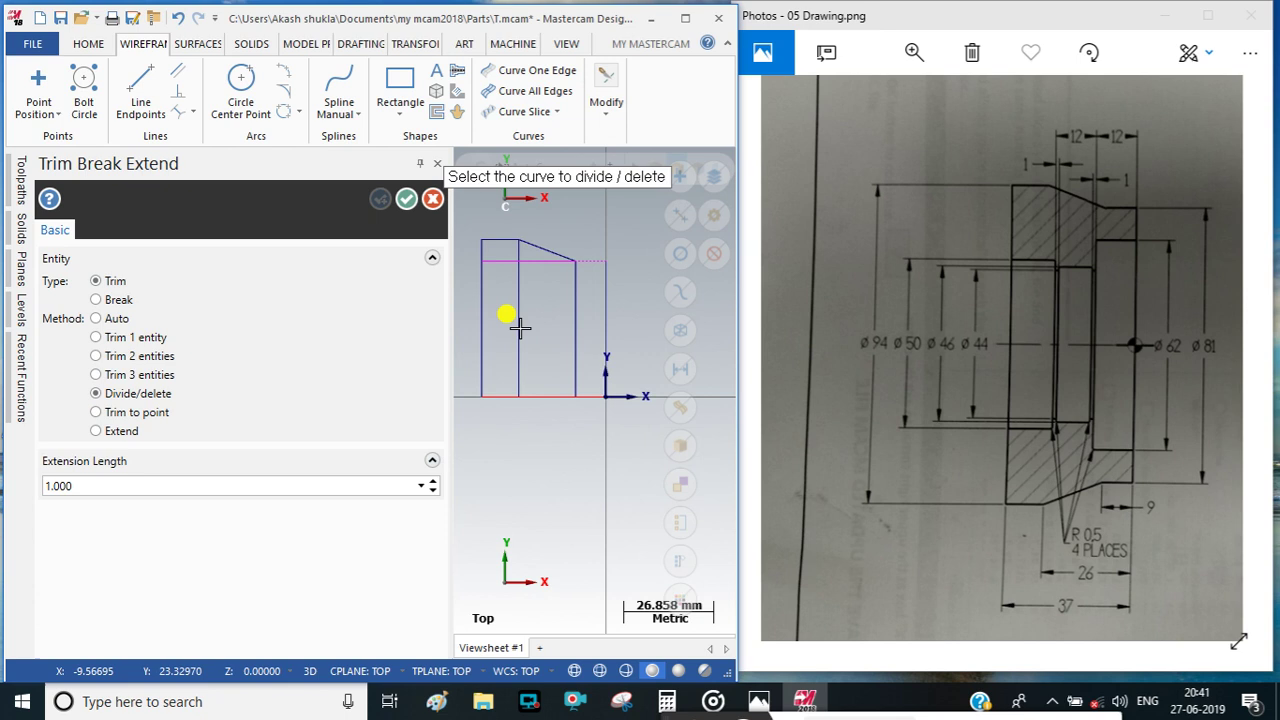
{"action": "left_click", "coordinate": [521, 264]}
{"action": "left_click", "coordinate": [519, 267]}
{"action": "left_click", "coordinate": [574, 290]}
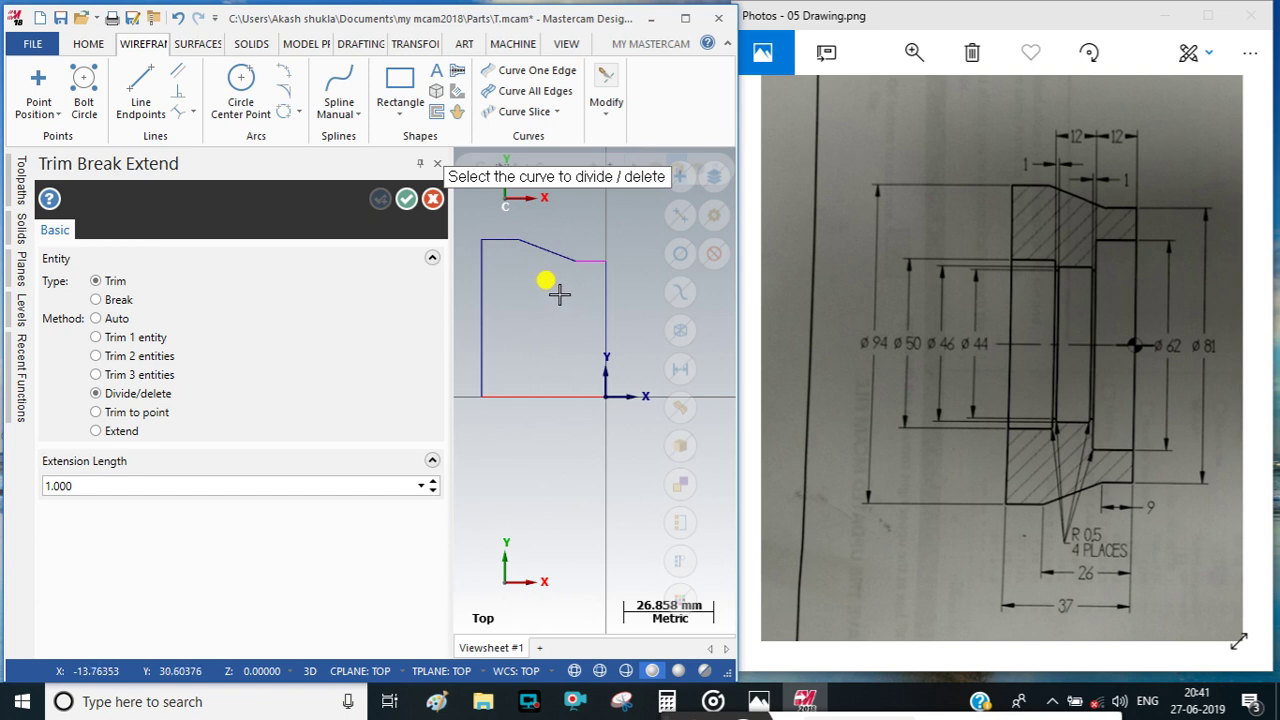
{"action": "left_click", "coordinate": [406, 199]}
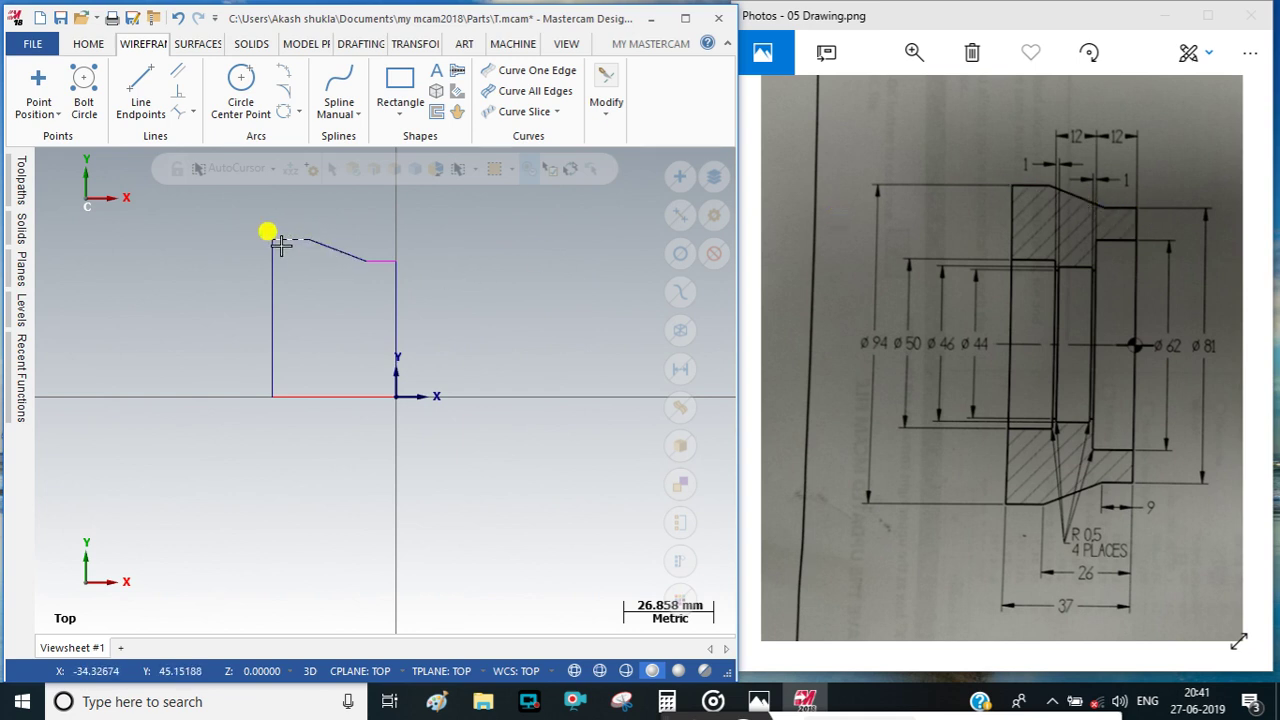
{"action": "left_click", "coordinate": [394, 261]}
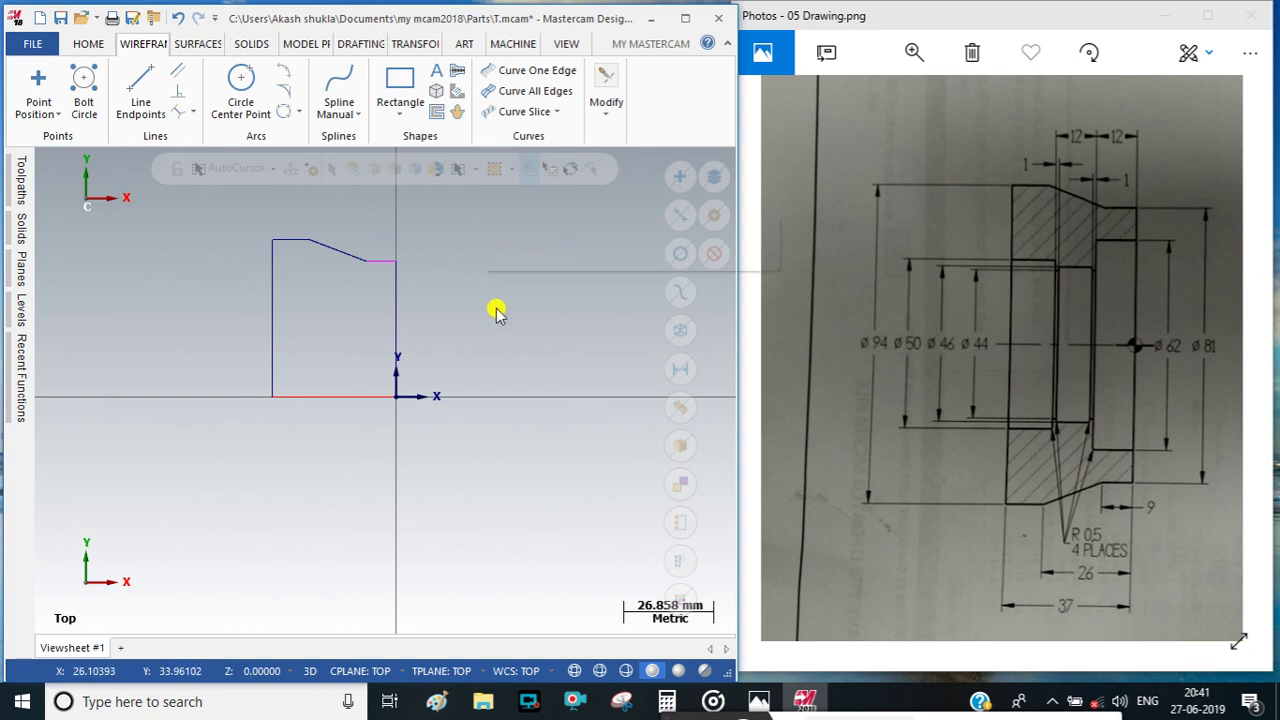
{"action": "right_click", "coordinate": [437, 314]}
{"action": "left_click", "coordinate": [426, 277]}
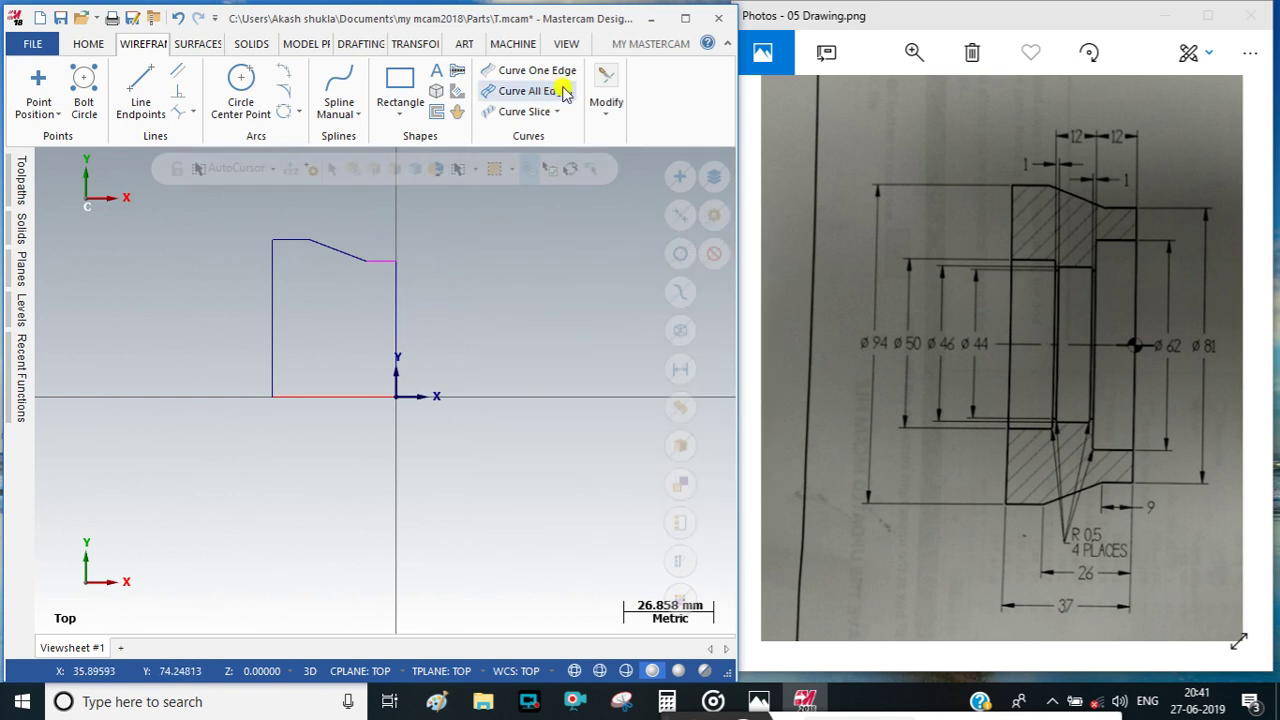
Offset a copy of the profile's right vertical edge 12 mm inward, and offset that copy another 12 mm in the same direction.
{"action": "left_click", "coordinate": [608, 78]}
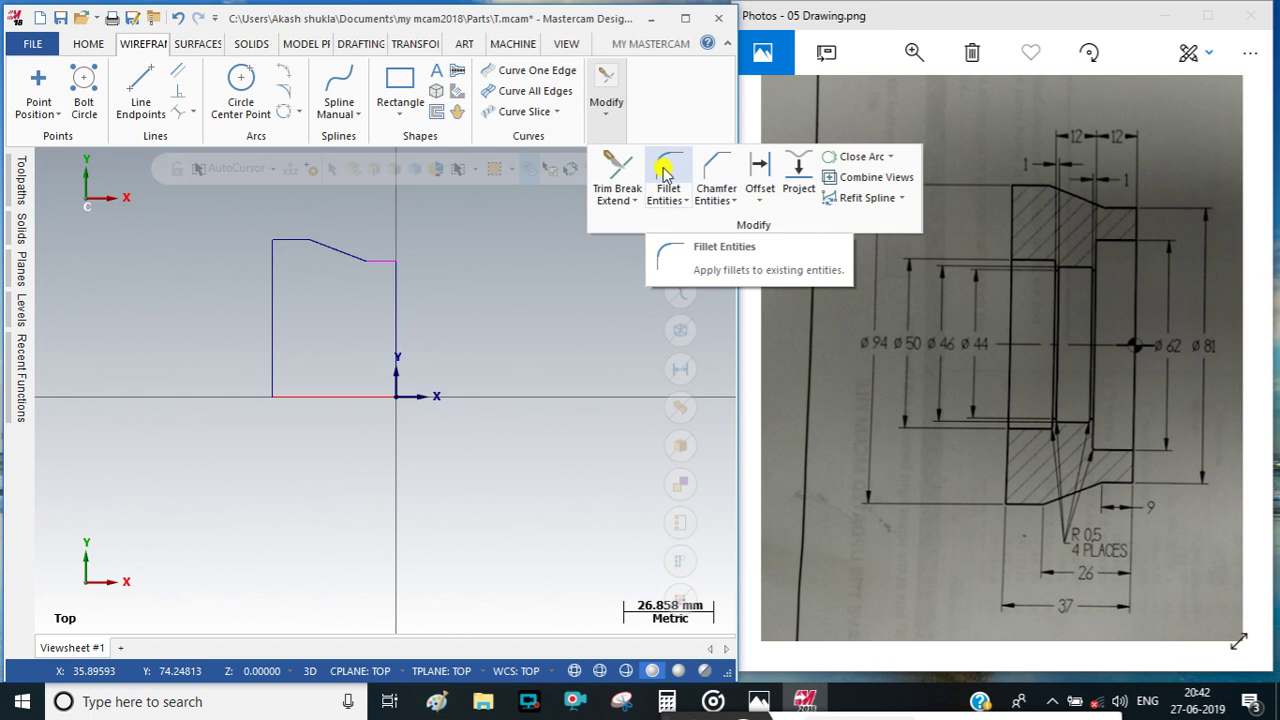
{"action": "left_click", "coordinate": [755, 177]}
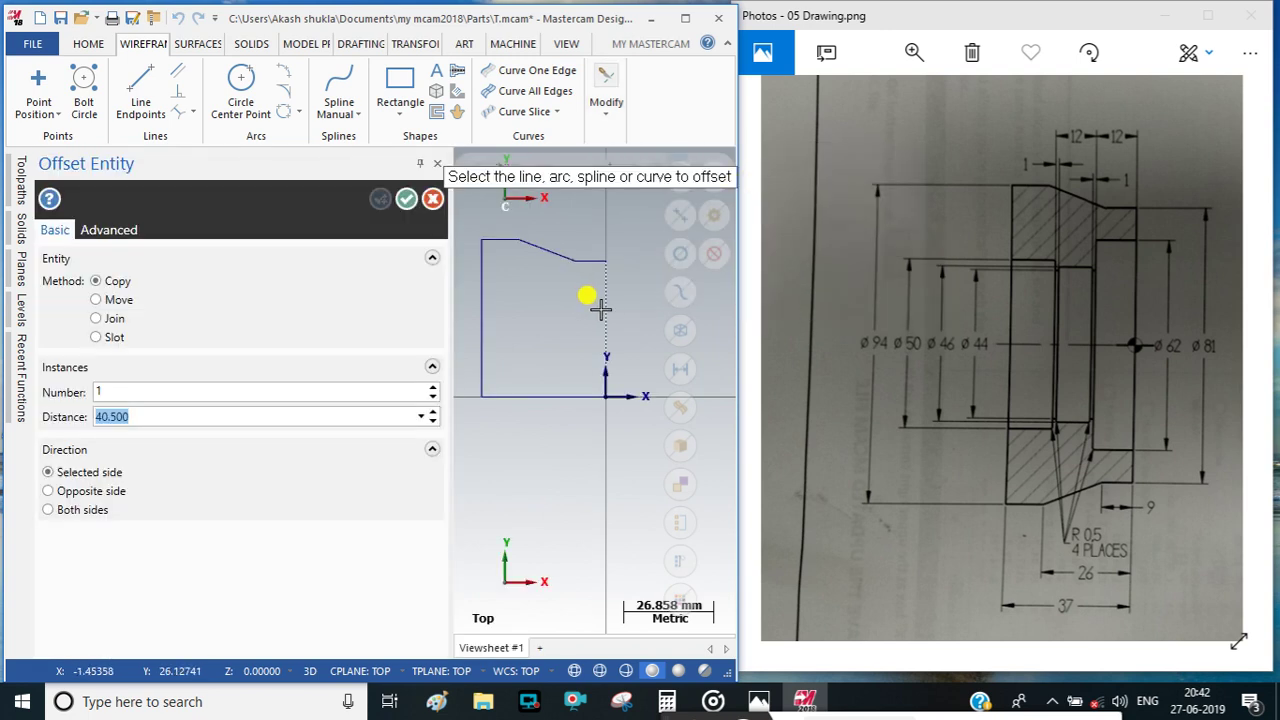
{"action": "left_click", "coordinate": [603, 308]}
{"action": "left_click", "coordinate": [517, 307]}
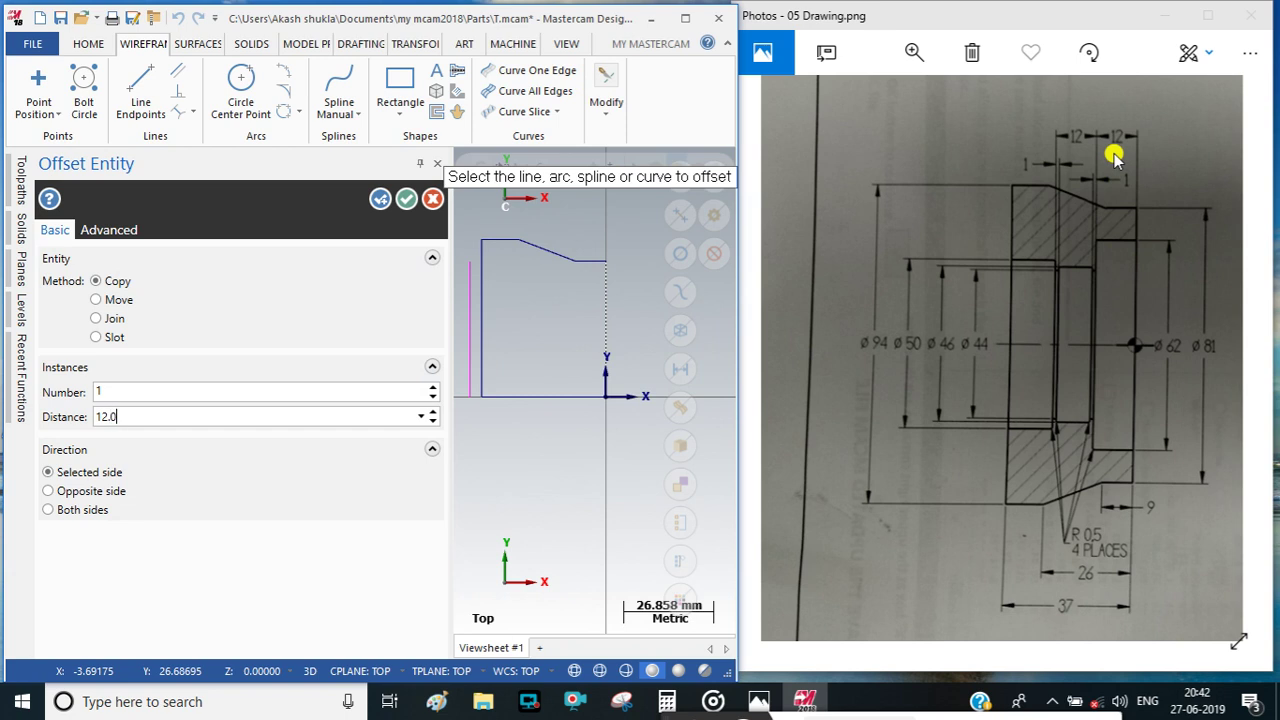
{"action": "key", "text": "Return"}
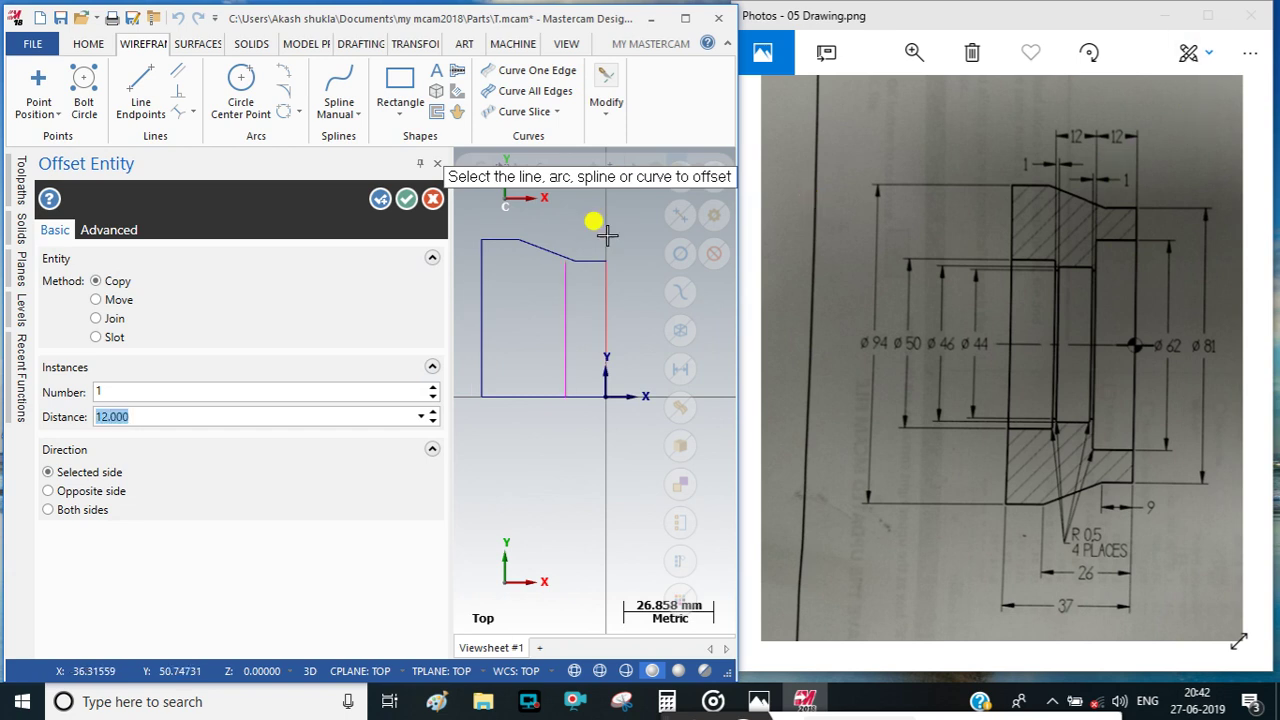
{"action": "left_click", "coordinate": [380, 198]}
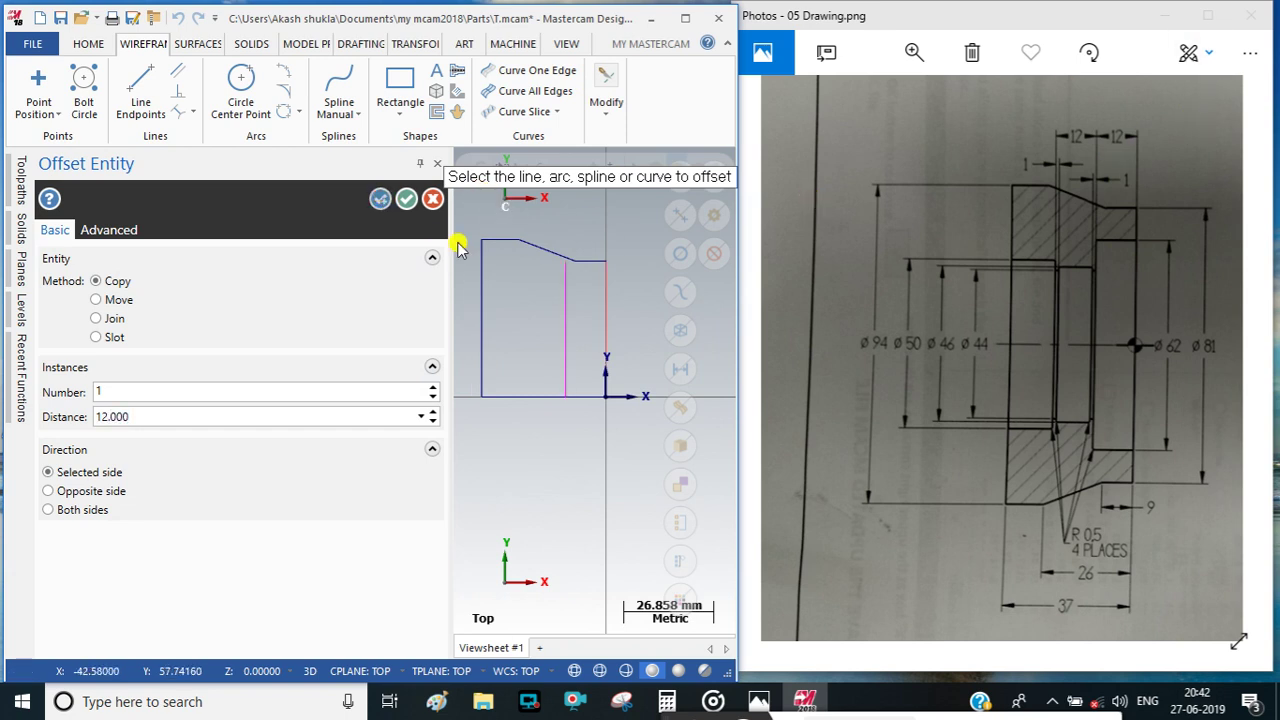
{"action": "left_click", "coordinate": [564, 322]}
{"action": "left_click", "coordinate": [545, 320]}
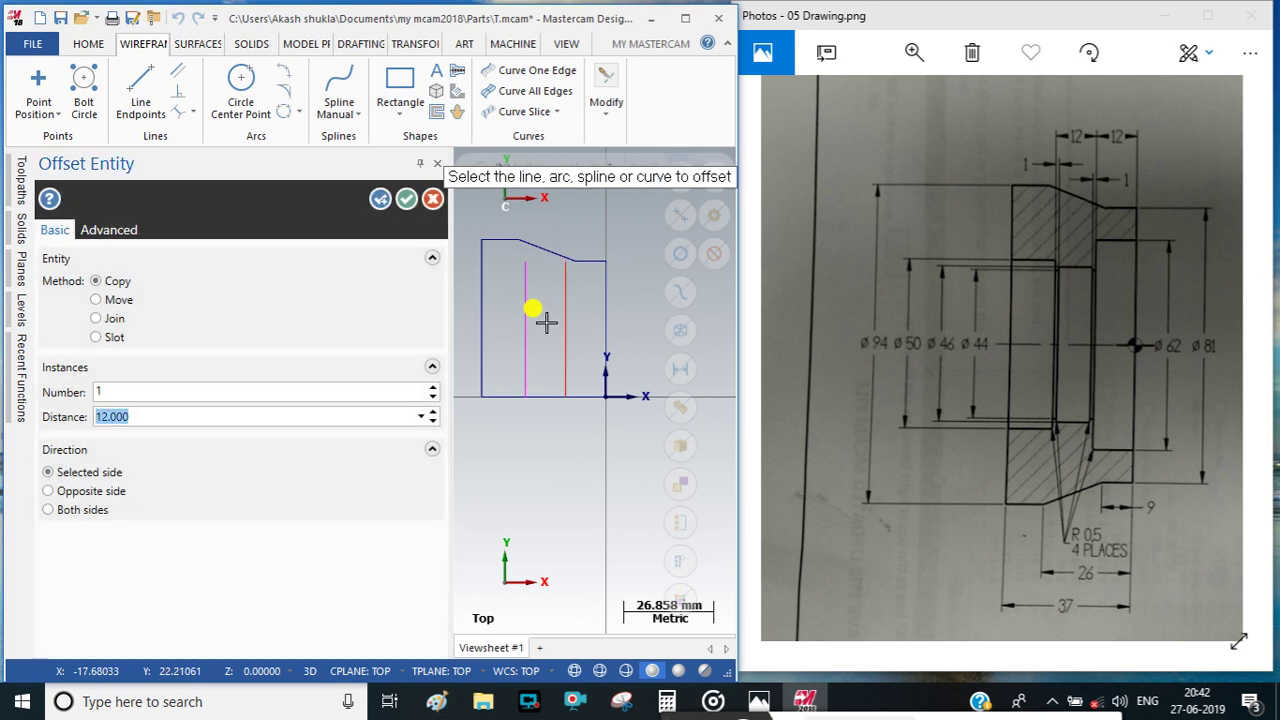
{"action": "key", "text": "Return"}
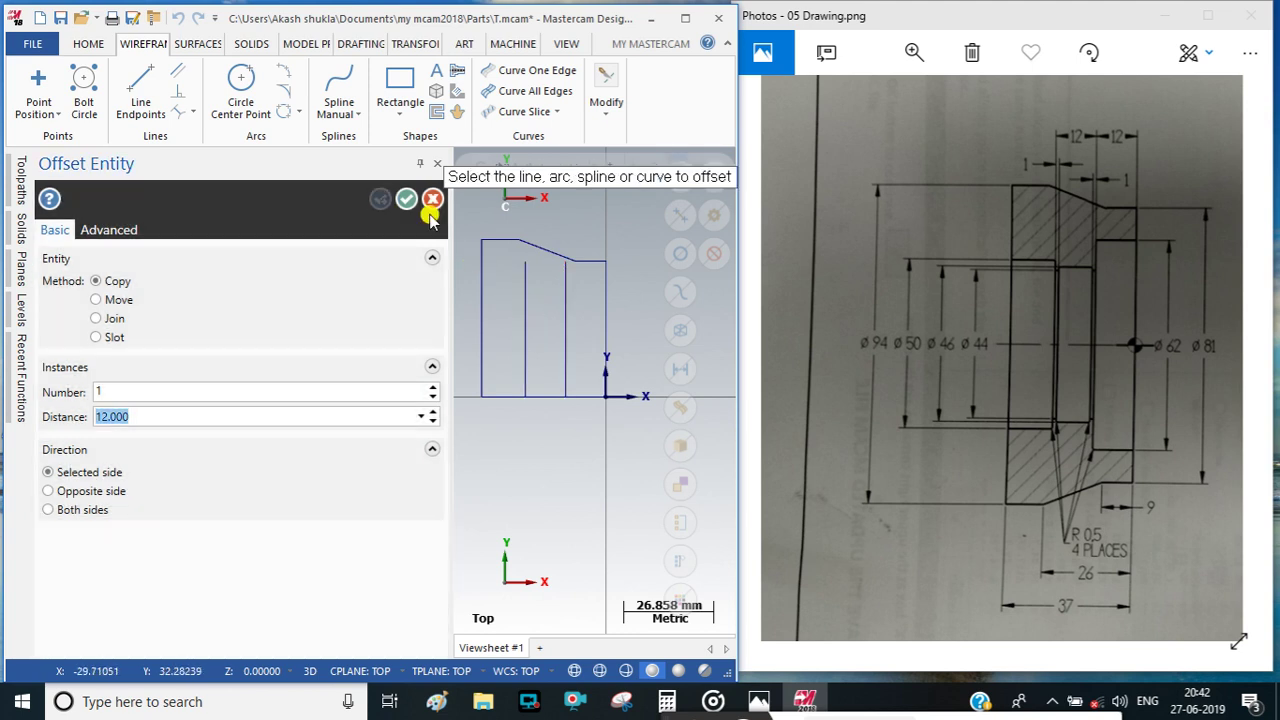
Offset copies of the two inner vertical lines 1 mm toward each other and finish the offset.
{"action": "left_click", "coordinate": [565, 308]}
{"action": "left_click", "coordinate": [548, 311]}
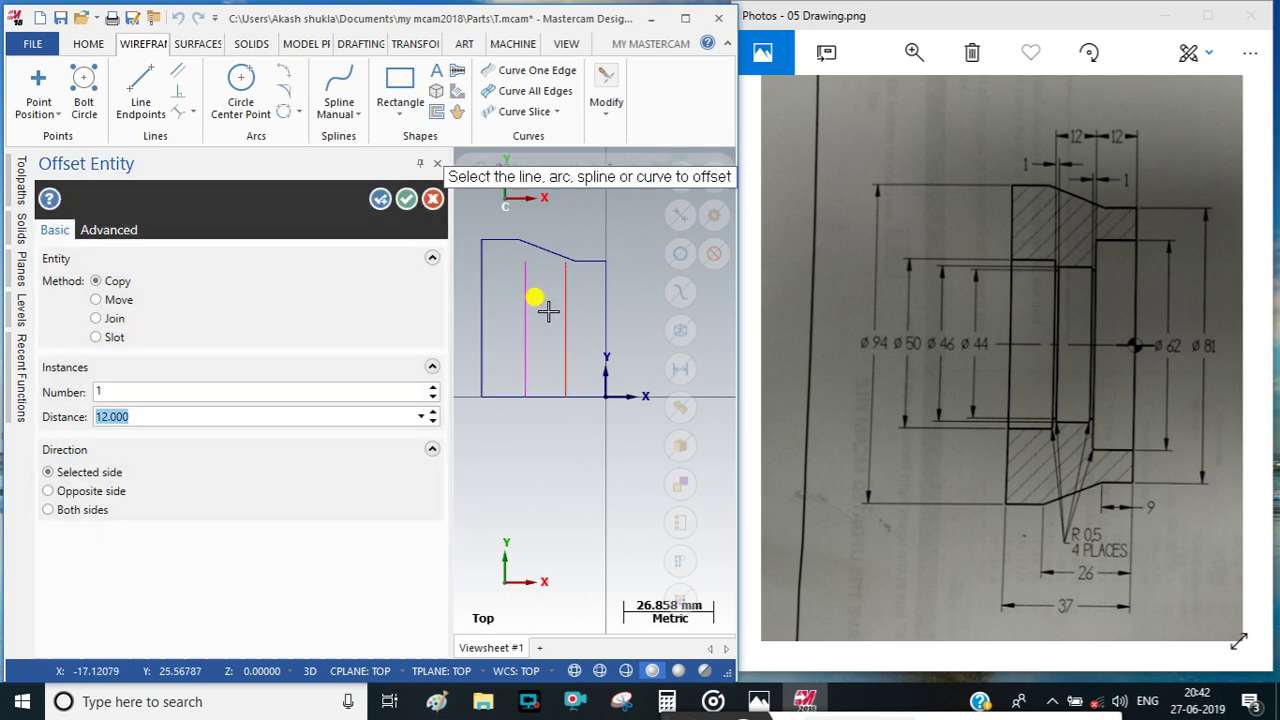
{"action": "type", "text": "1.0"}
{"action": "key", "text": "Return"}
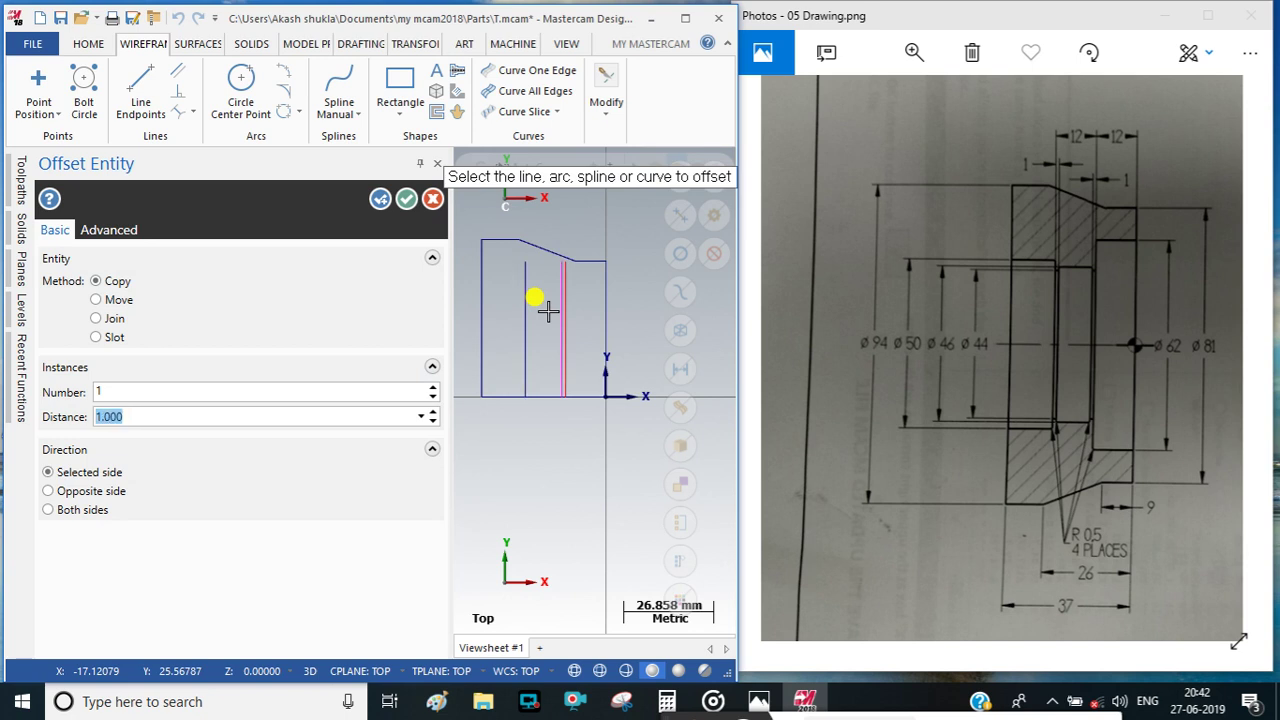
{"action": "left_click", "coordinate": [526, 306]}
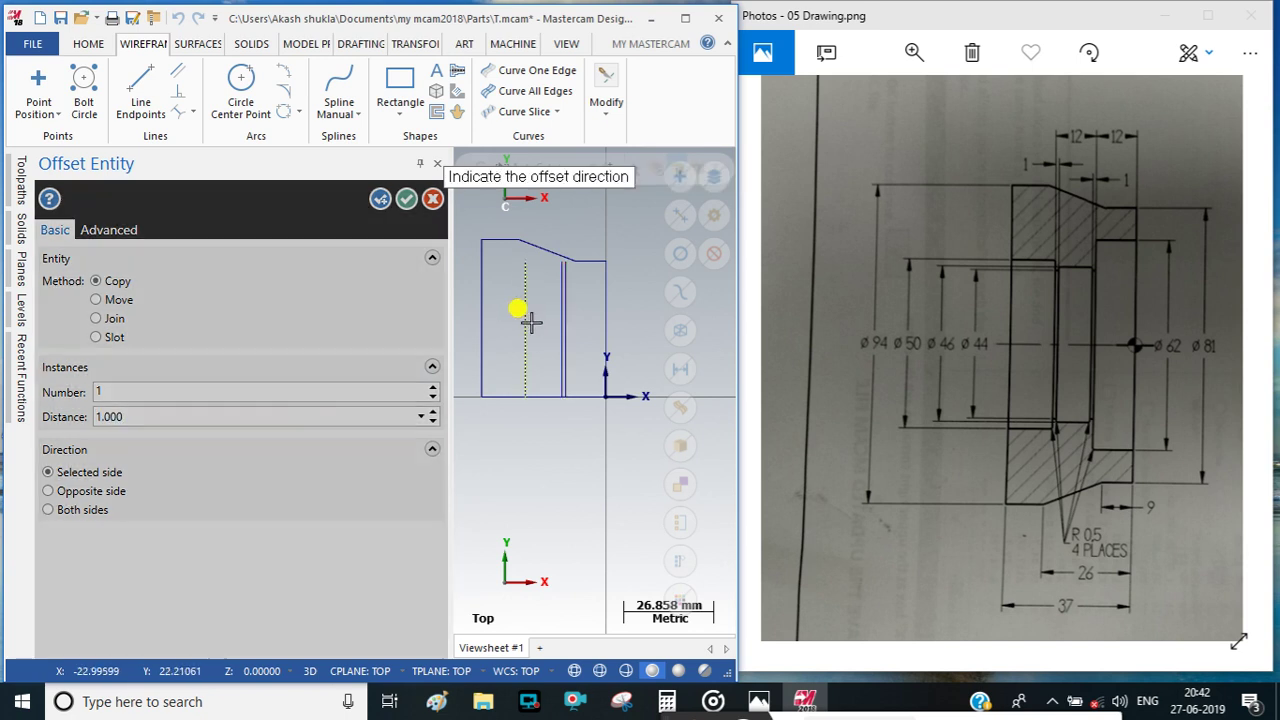
{"action": "left_click", "coordinate": [540, 322]}
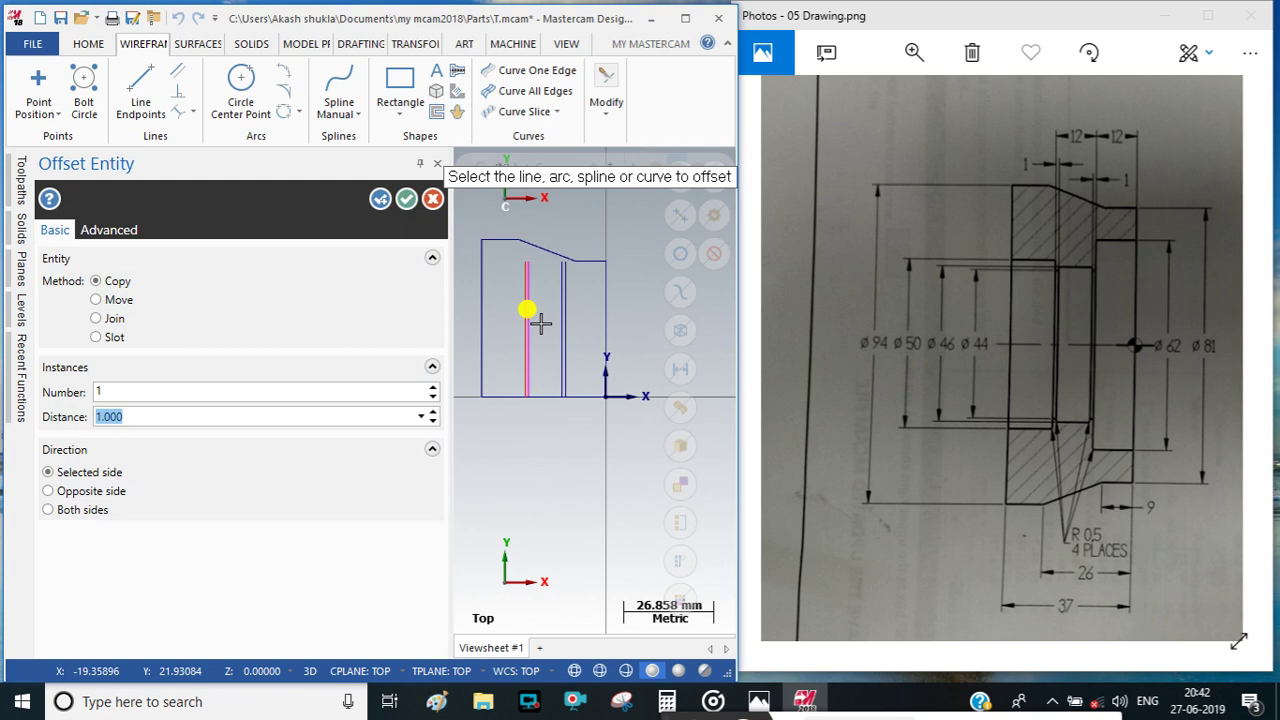
{"action": "left_click", "coordinate": [378, 201]}
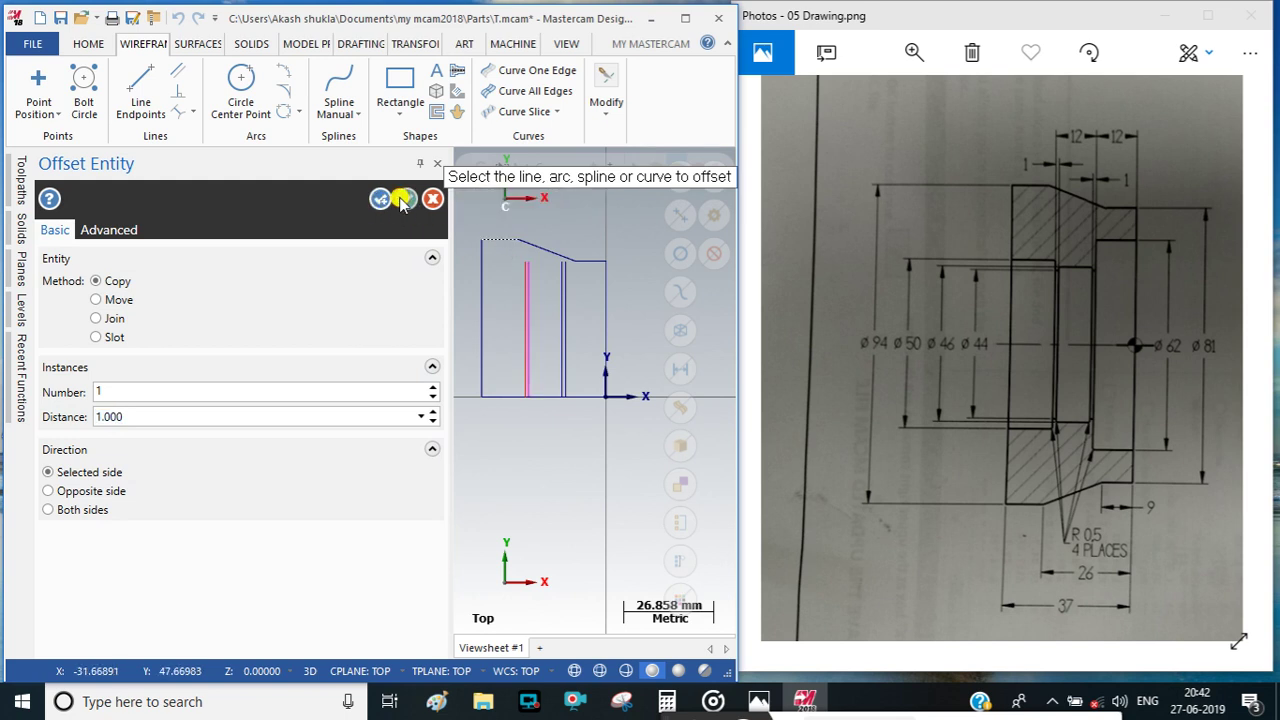
{"action": "left_click", "coordinate": [402, 201]}
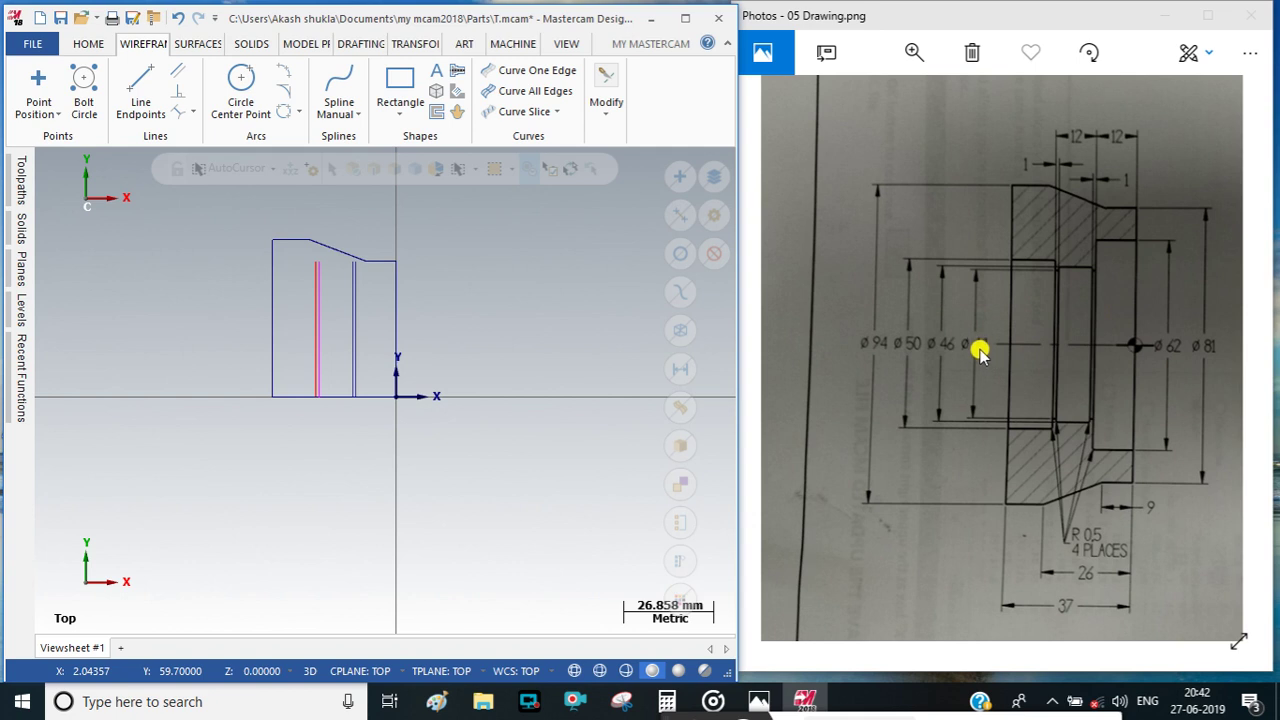
Offset a copy of the profile's bottom edge upward by 22 mm, half of the 44 mm diameter.
{"action": "left_click", "coordinate": [605, 95]}
{"action": "left_click", "coordinate": [761, 170]}
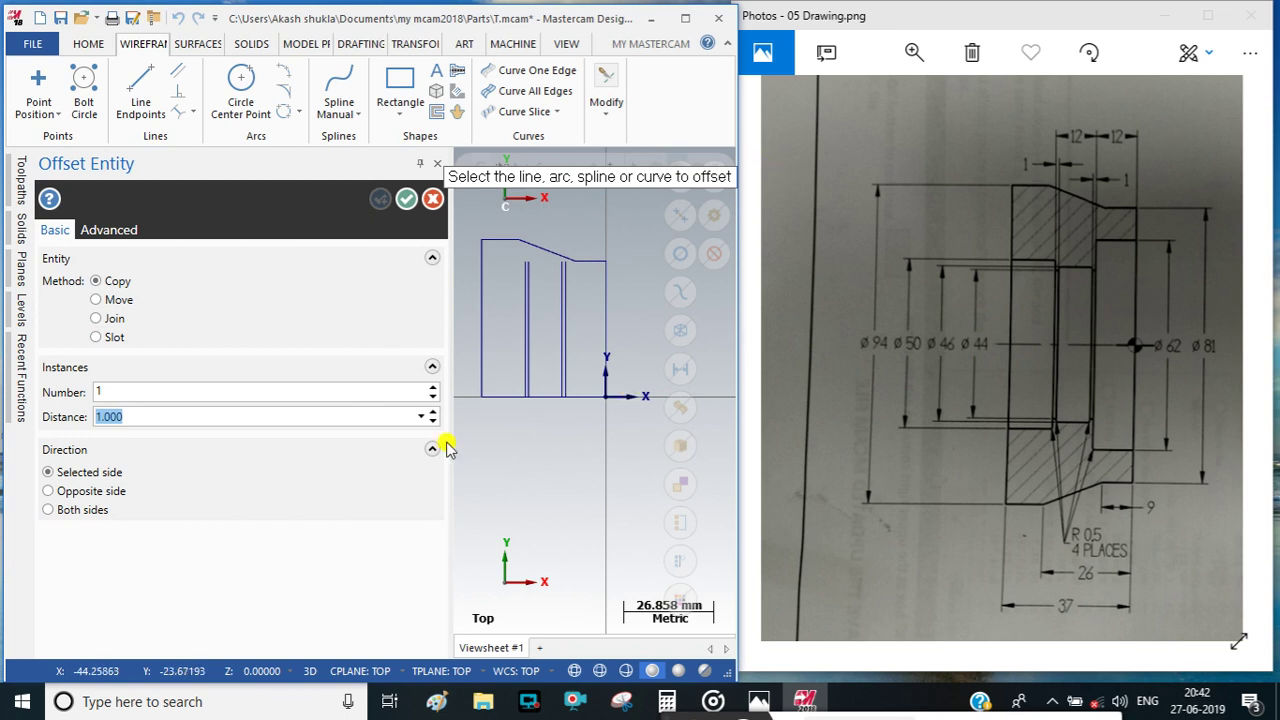
{"action": "left_click", "coordinate": [548, 396]}
{"action": "left_click", "coordinate": [538, 305]}
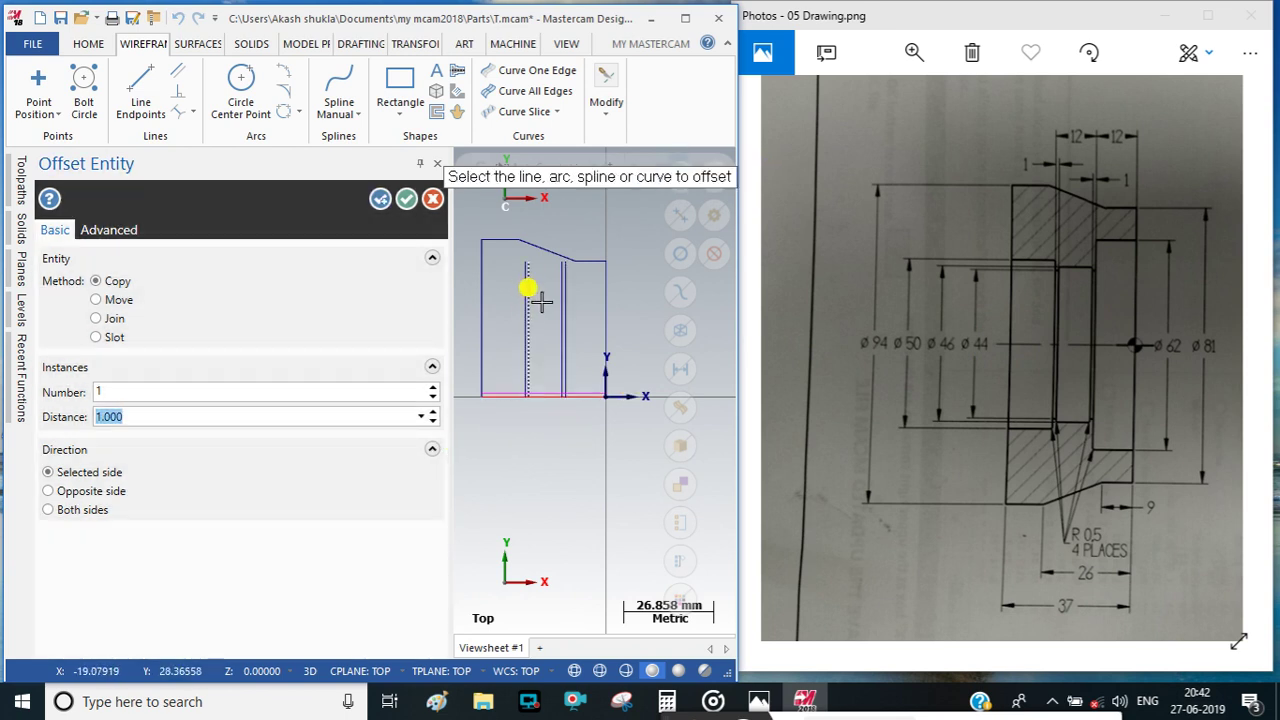
{"action": "type", "text": "44.0/2"}
{"action": "key", "text": "Return"}
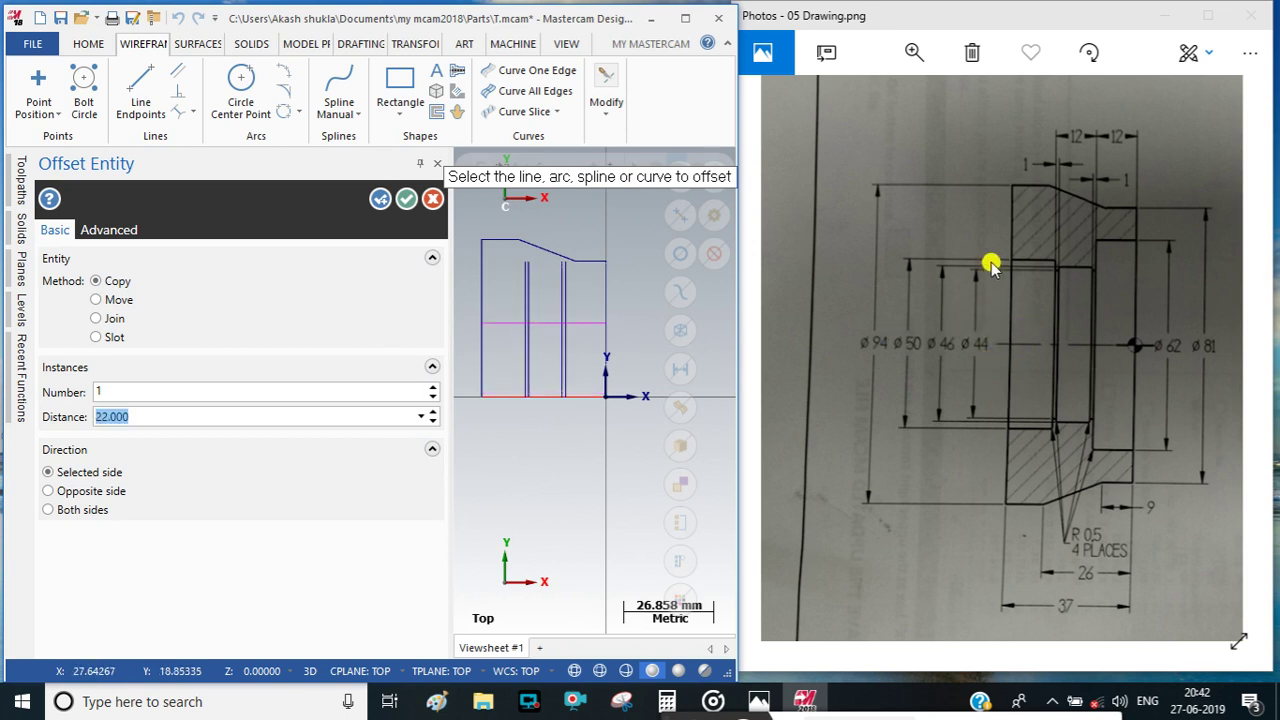
{"action": "key", "text": "Return"}
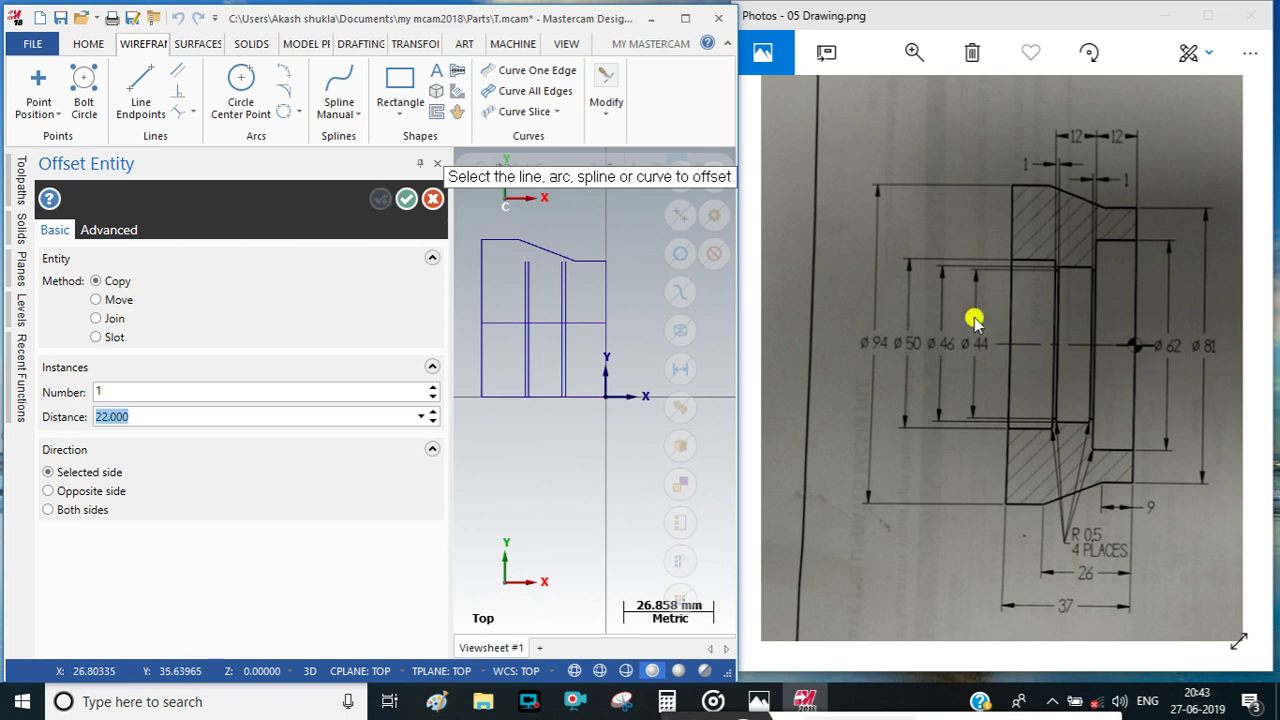
Offset another copy of the bottom edge upward by 23 mm, half of the 46 mm diameter.
{"action": "left_click", "coordinate": [542, 398]}
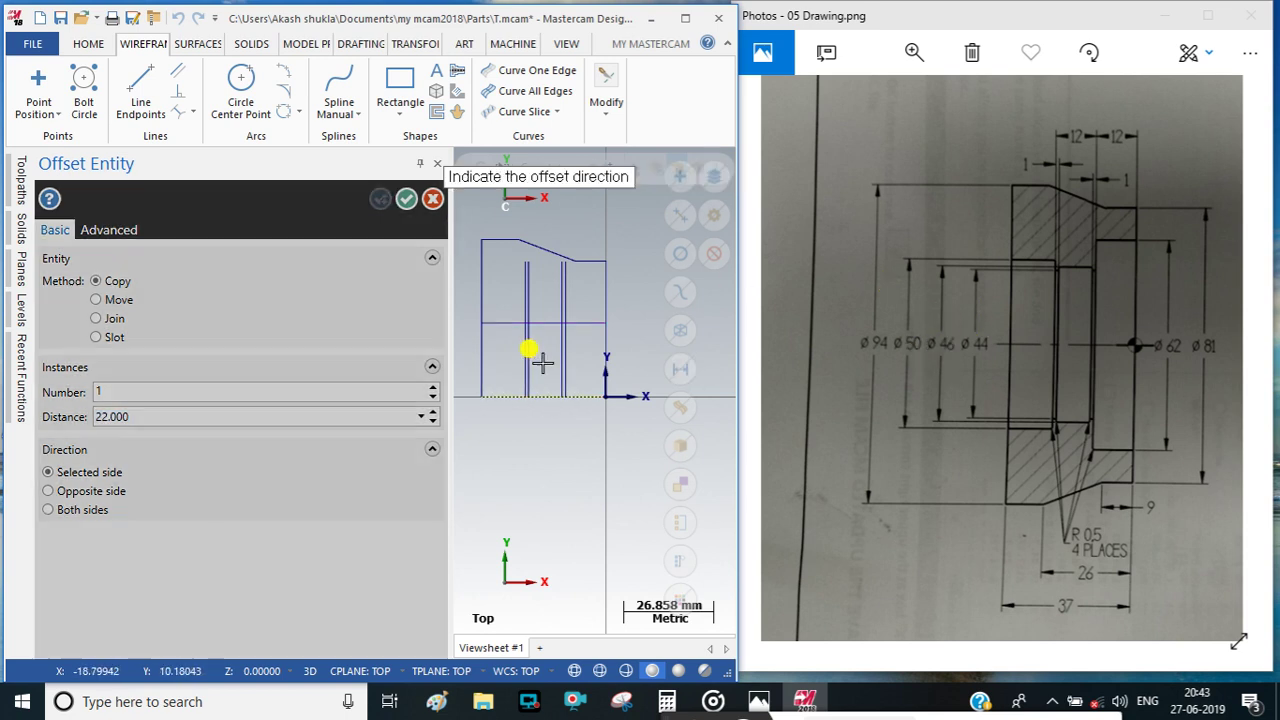
{"action": "left_click", "coordinate": [545, 277]}
{"action": "type", "text": "46.0/"}
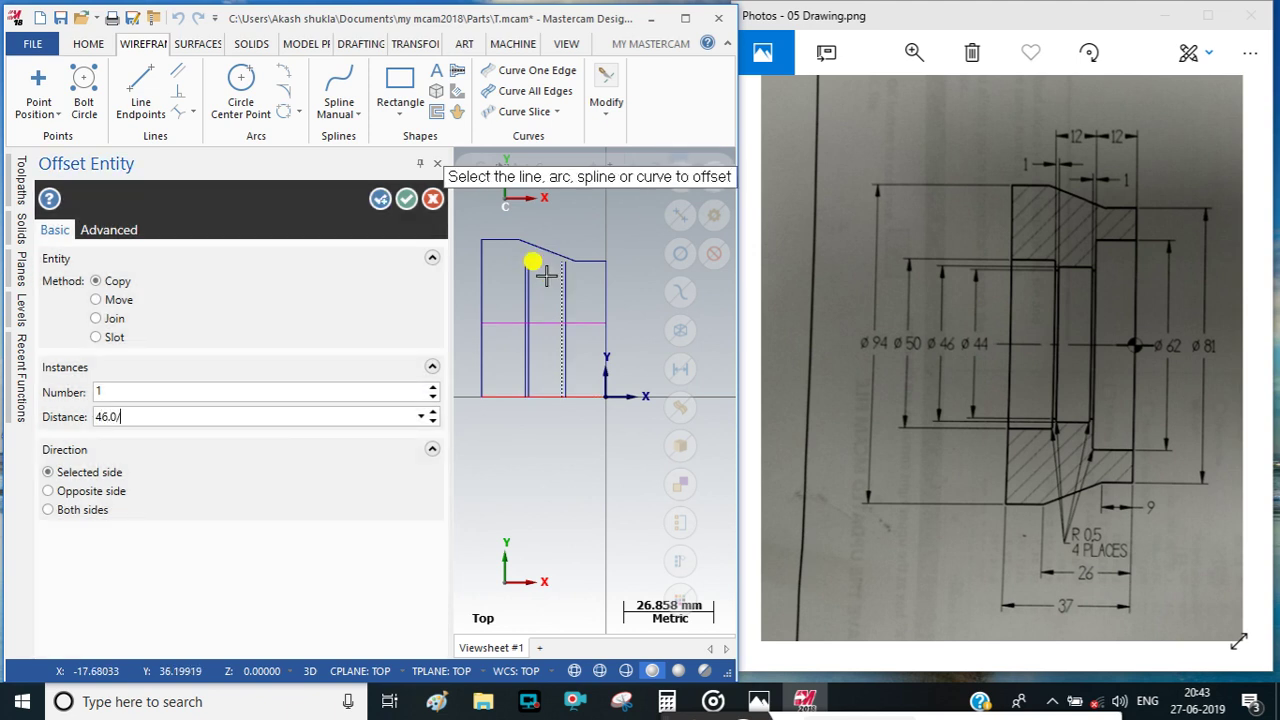
{"action": "left_click", "coordinate": [380, 198]}
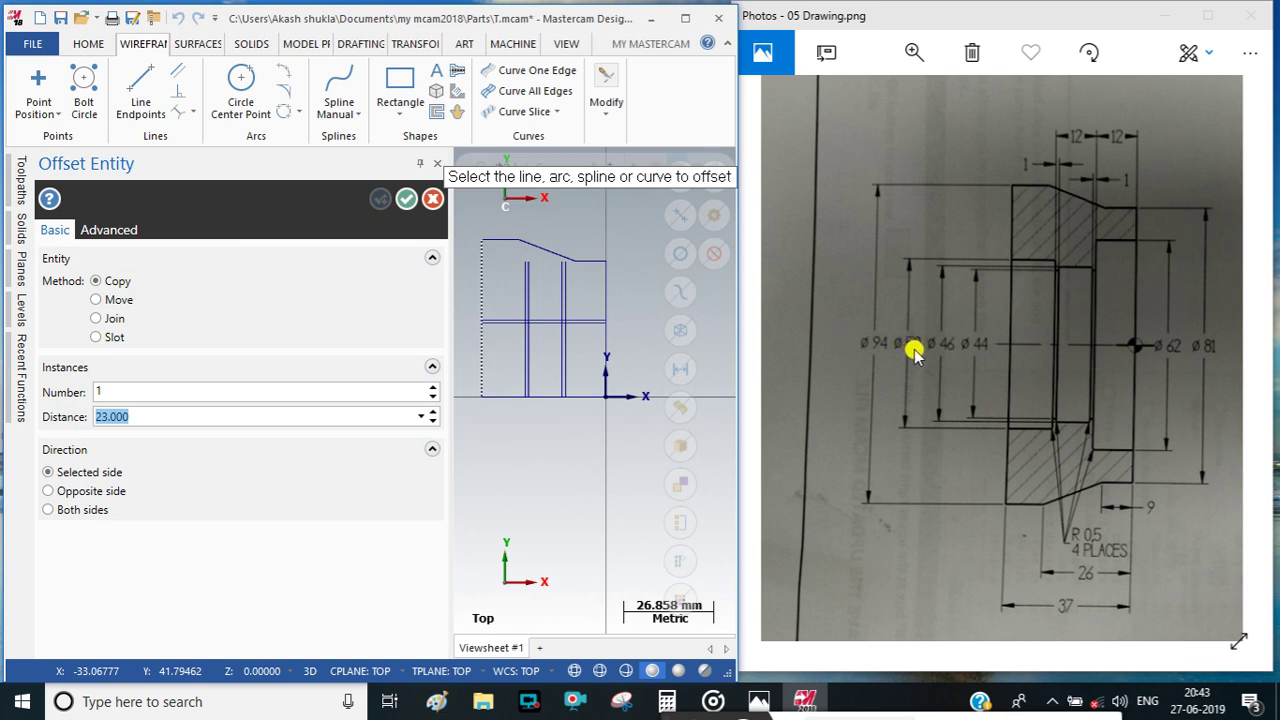
Offset a further copy of the bottom edge upward by 25 mm, half of the 50 mm diameter.
{"action": "left_click", "coordinate": [550, 397]}
{"action": "left_click", "coordinate": [541, 290]}
{"action": "type", "text": "50.0/2"}
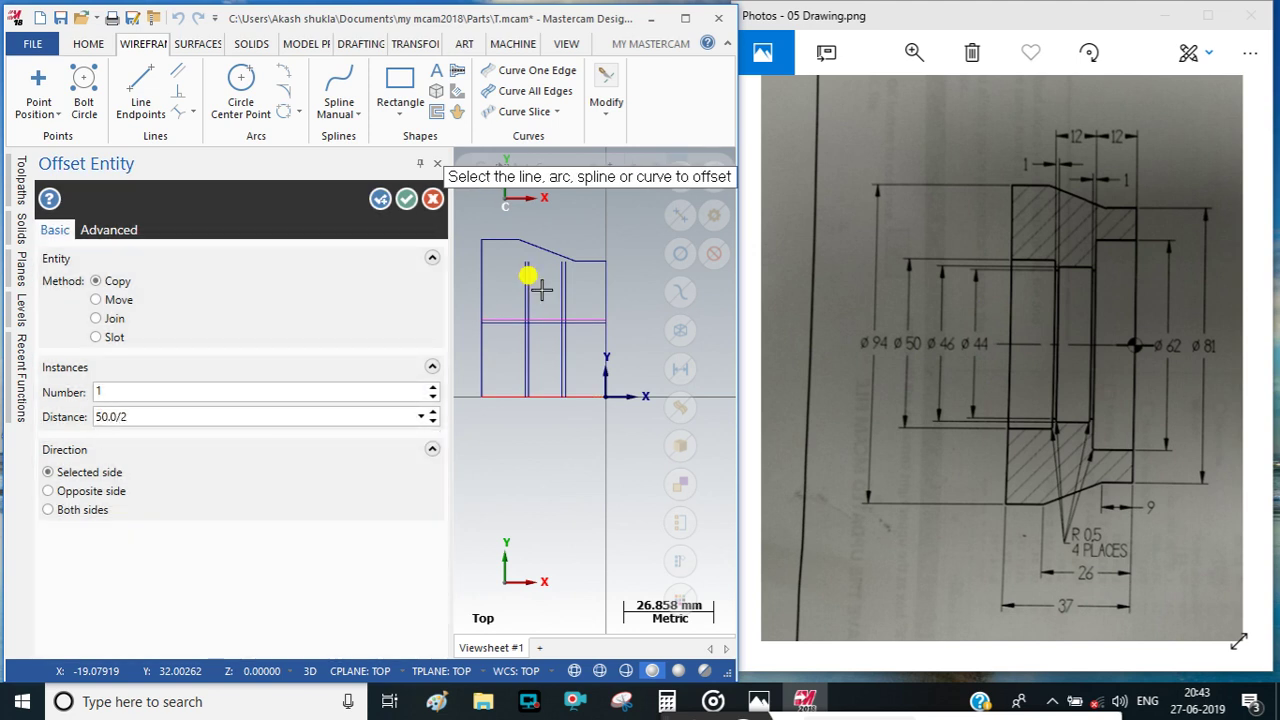
{"action": "key", "text": "Return"}
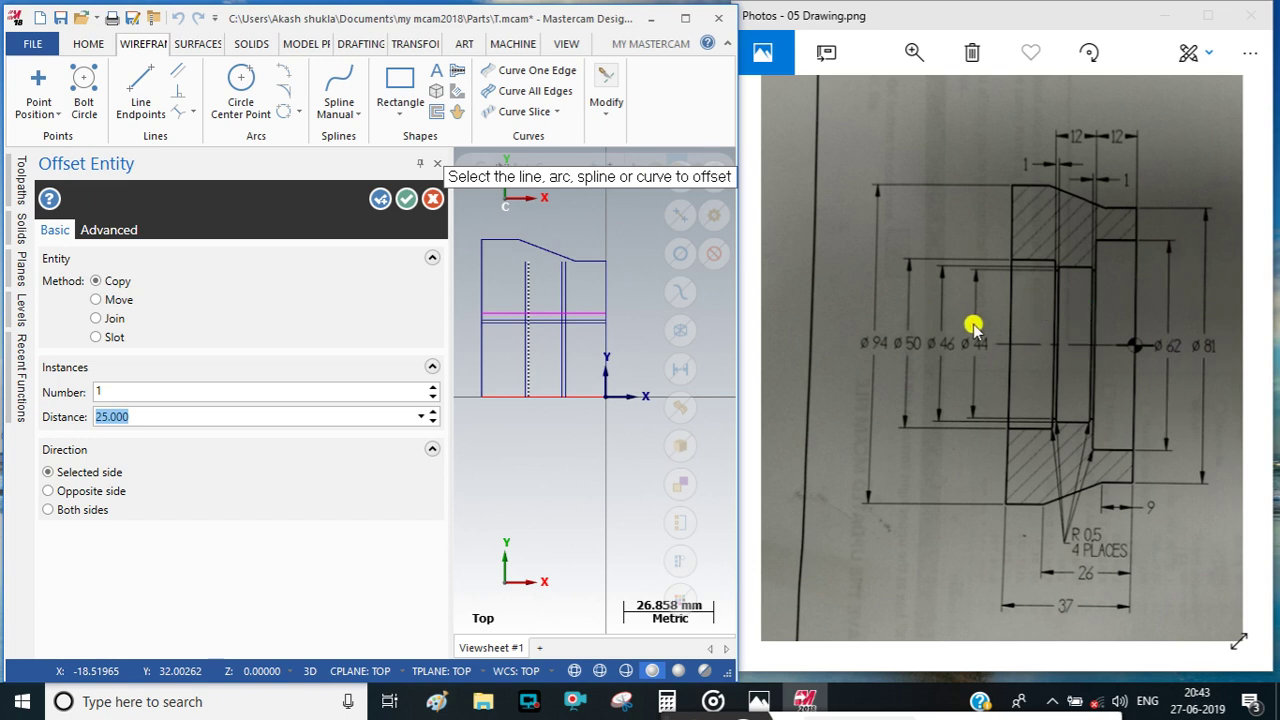
{"action": "left_click", "coordinate": [572, 256]}
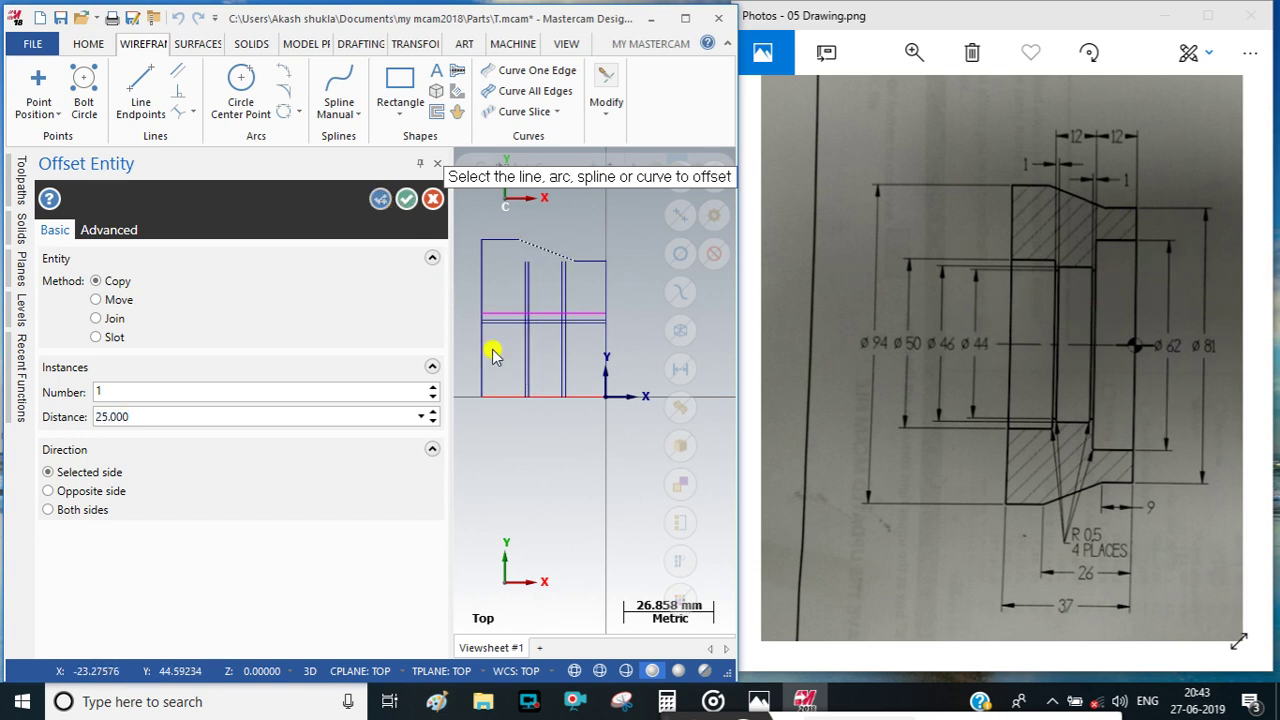
Offset a copy of the bottom edge upward by 31 mm, half of the 62 mm diameter, and finish the offset.
{"action": "left_click", "coordinate": [529, 285]}
{"action": "left_click", "coordinate": [550, 278]}
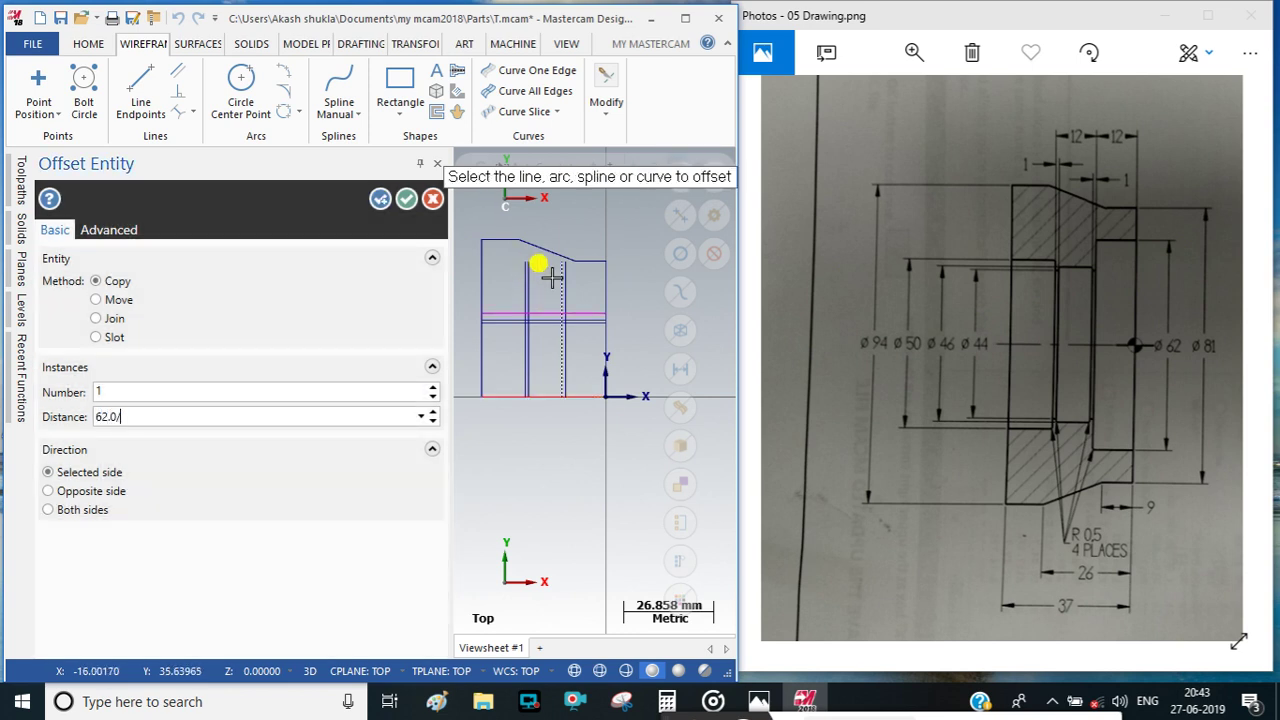
{"action": "type", "text": "62.0/2"}
{"action": "key", "text": "Return"}
{"action": "left_click", "coordinate": [380, 199]}
{"action": "left_click", "coordinate": [416, 200]}
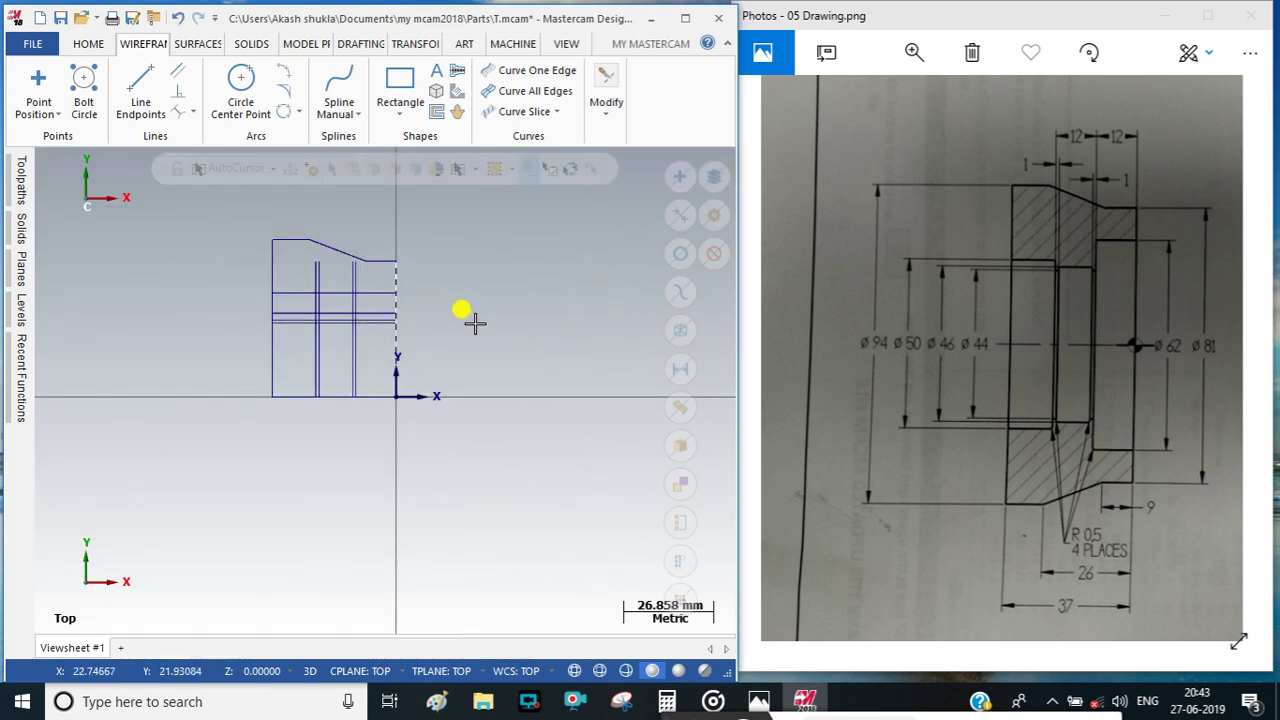
{"action": "right_click", "coordinate": [470, 312]}
{"action": "left_click", "coordinate": [510, 388]}
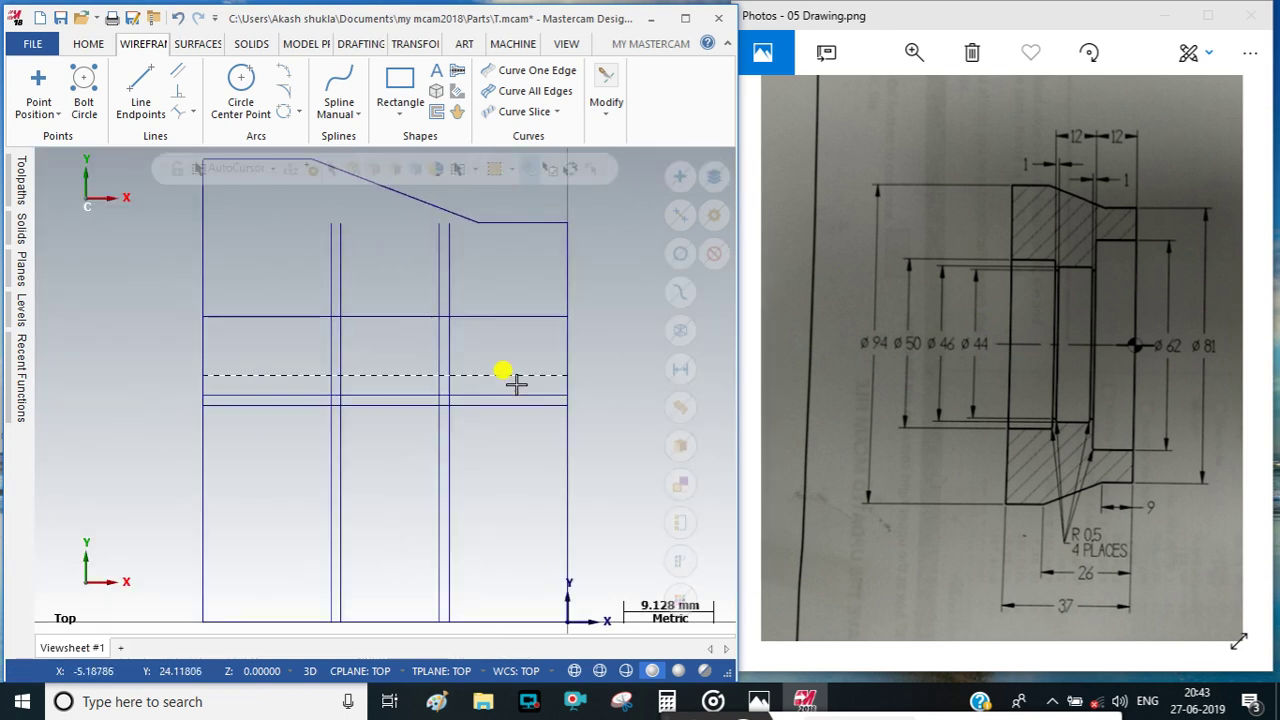
{"action": "scroll", "coordinate": [514, 383], "scroll_direction": "down", "scroll_amount": 1}
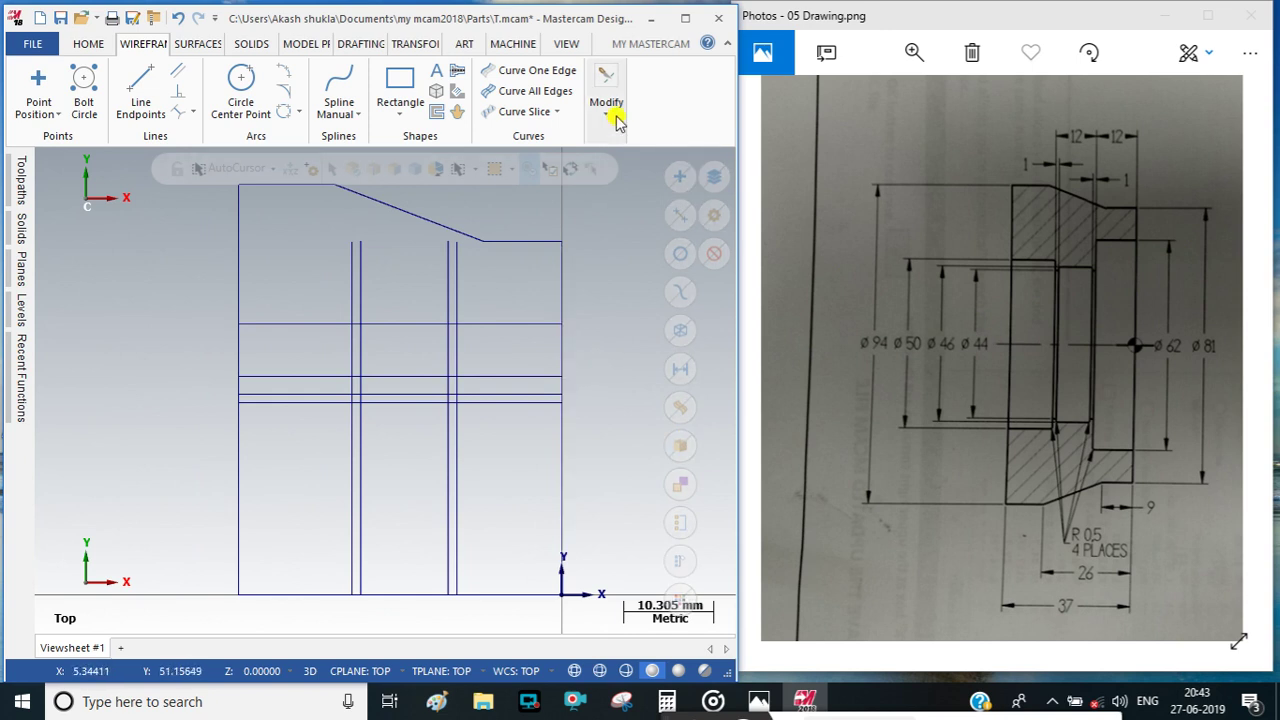
Using Divide/delete trimming, remove the 22, 23 and 25 mm offset line segments between the rightmost bore vertical and the part's right face.
{"action": "left_click", "coordinate": [603, 79]}
{"action": "left_click", "coordinate": [610, 165]}
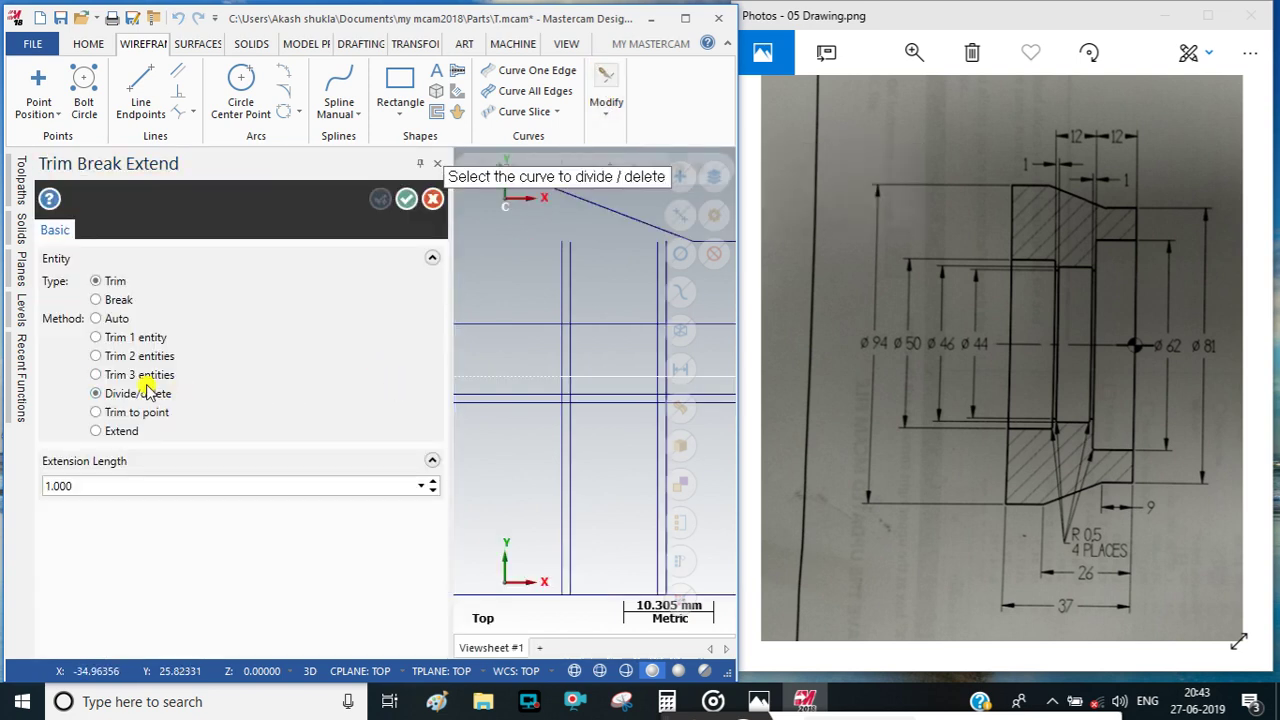
{"action": "scroll", "coordinate": [505, 370], "scroll_direction": "up", "scroll_amount": 2}
{"action": "scroll", "coordinate": [505, 370], "scroll_direction": "down", "scroll_amount": 3}
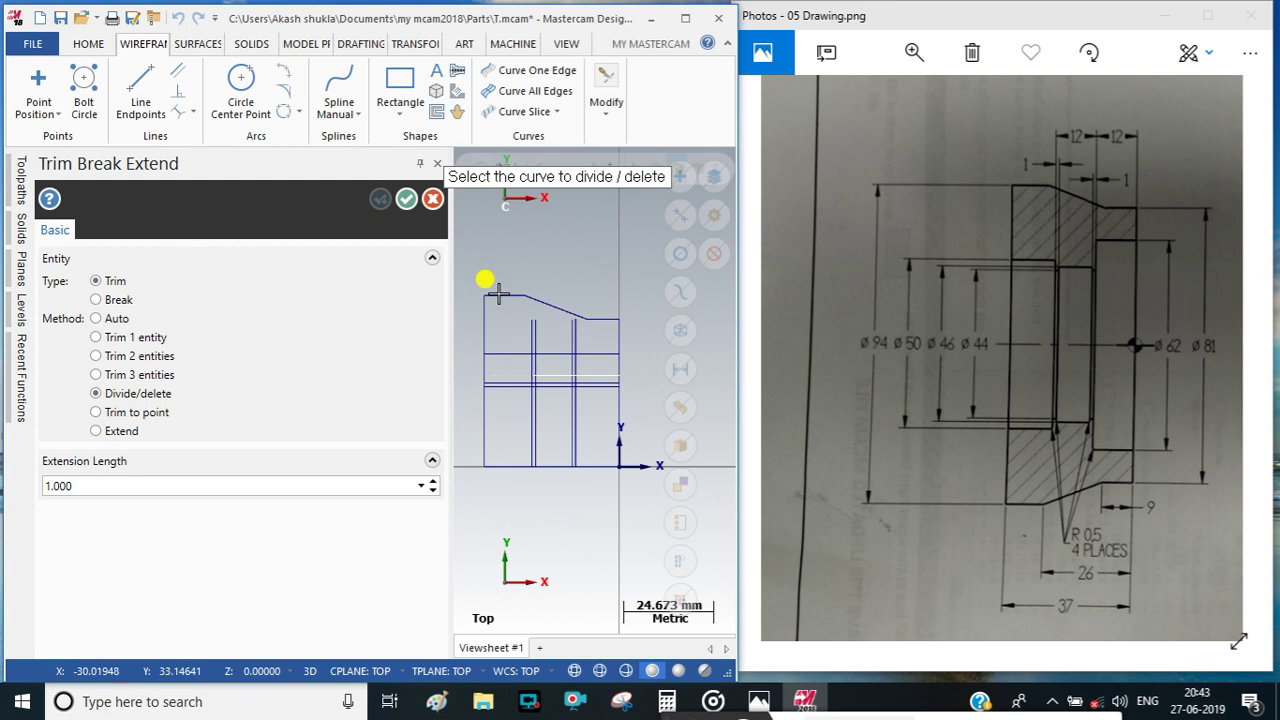
{"action": "scroll", "coordinate": [630, 436], "scroll_direction": "up", "scroll_amount": 1}
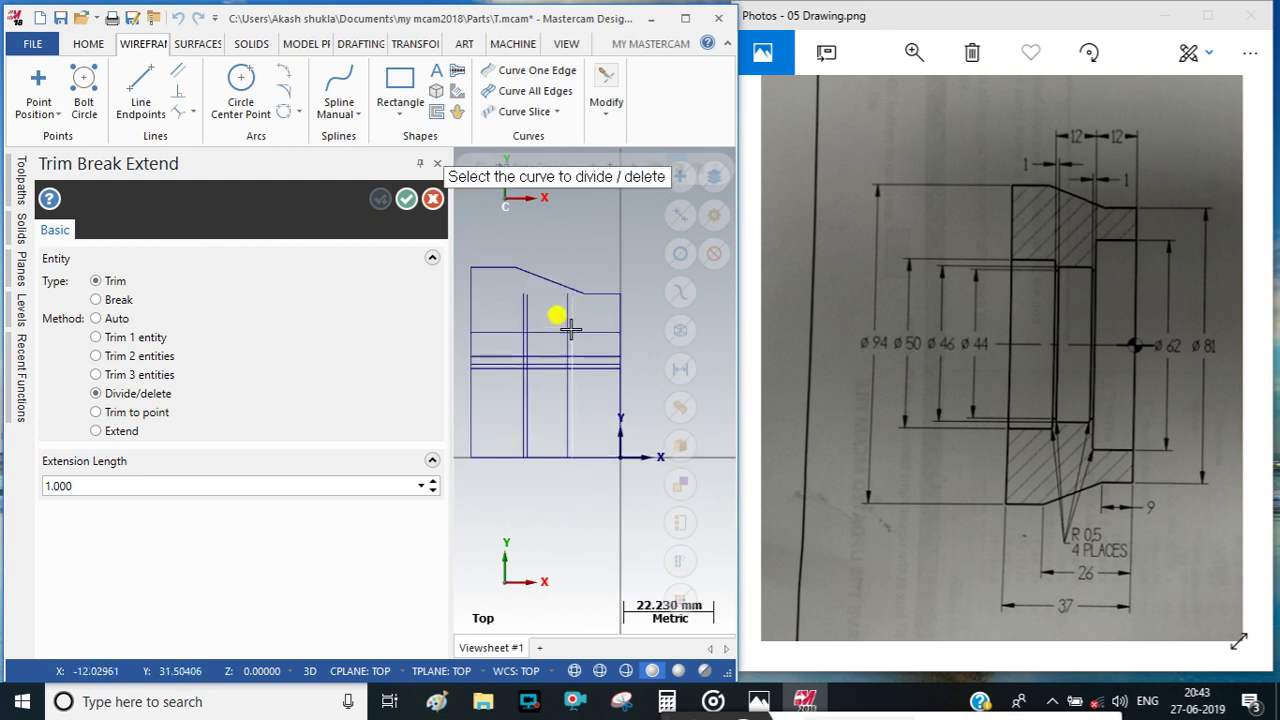
{"action": "scroll", "coordinate": [589, 346], "scroll_direction": "up", "scroll_amount": 1}
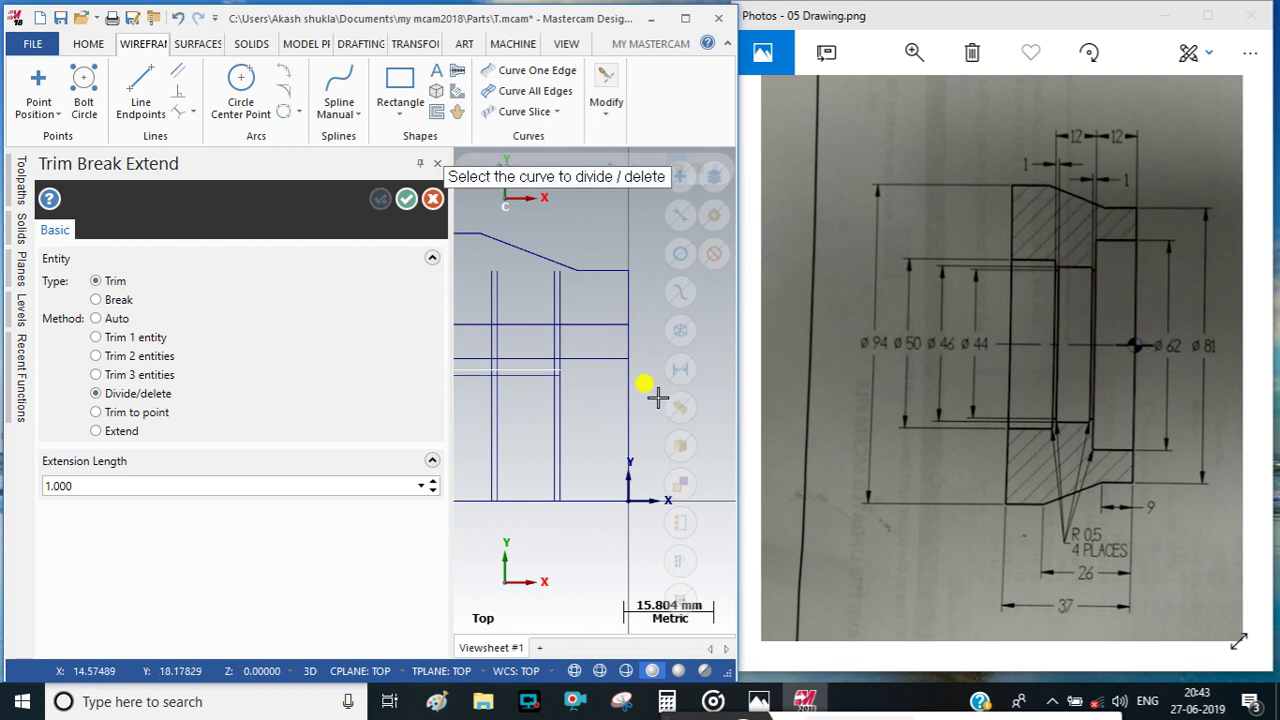
{"action": "left_click", "coordinate": [592, 368]}
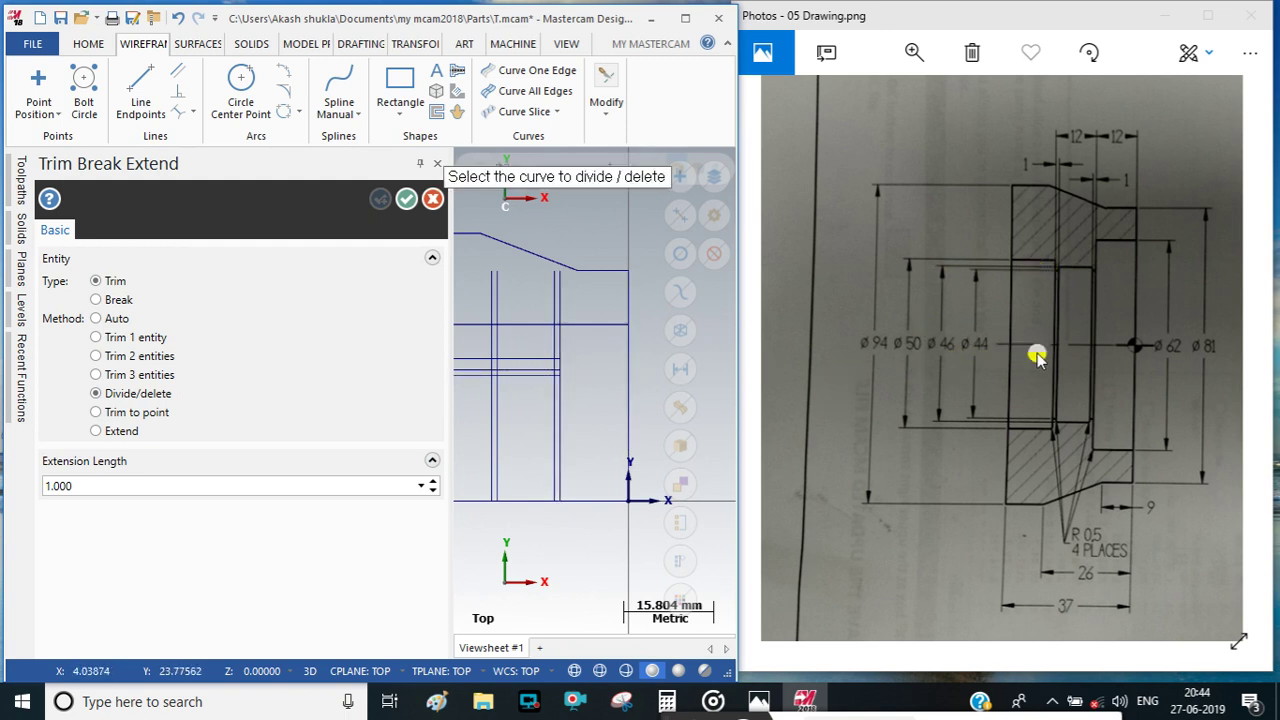
Remove the 23 and 25 mm offset line segments inside the two narrow 1 mm wide grooves.
{"action": "scroll", "coordinate": [514, 346], "scroll_direction": "up", "scroll_amount": 5}
{"action": "scroll", "coordinate": [583, 386], "scroll_direction": "up", "scroll_amount": 9}
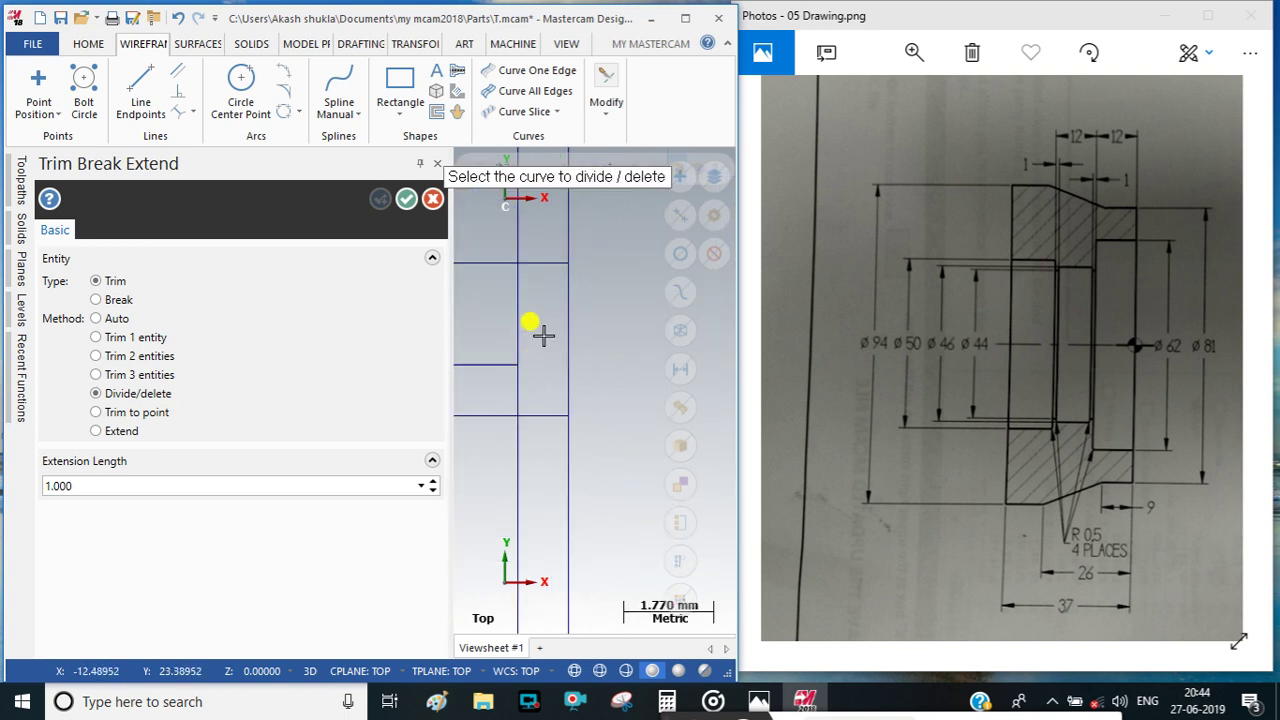
{"action": "scroll", "coordinate": [653, 370], "scroll_direction": "down", "scroll_amount": 2}
{"action": "scroll", "coordinate": [583, 395], "scroll_direction": "down", "scroll_amount": 8}
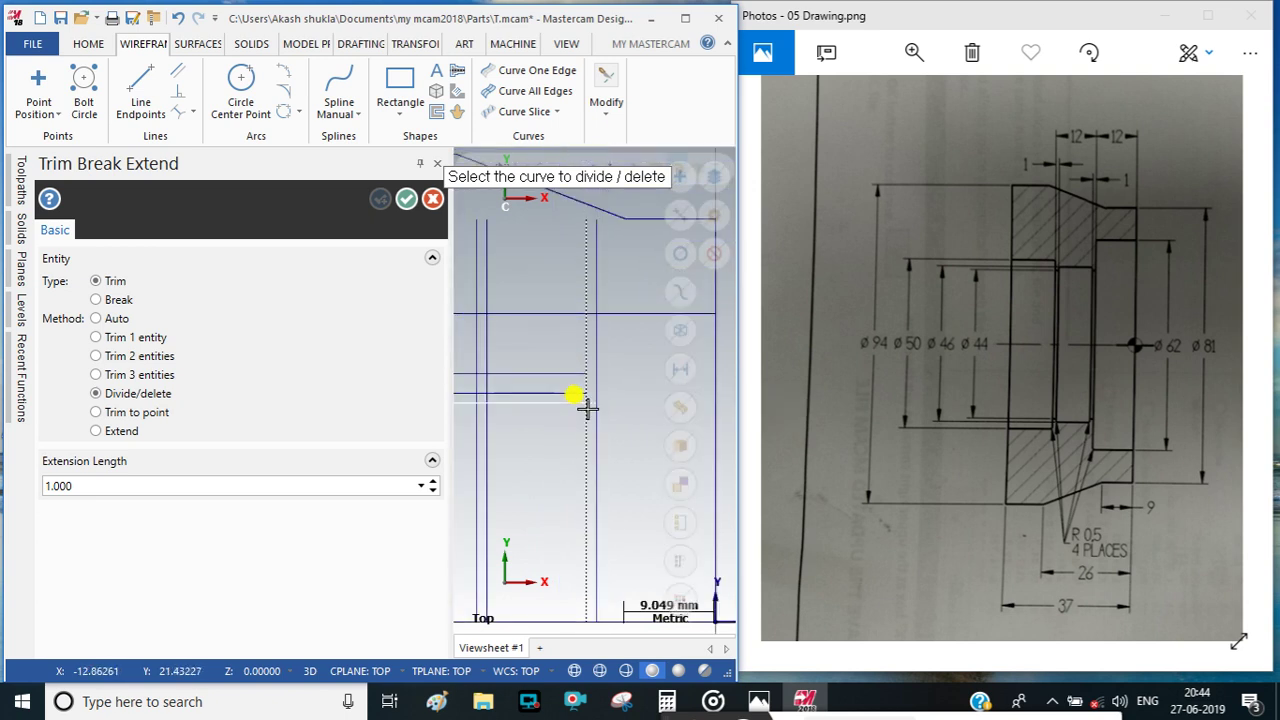
{"action": "scroll", "coordinate": [600, 400], "scroll_direction": "down", "scroll_amount": 1}
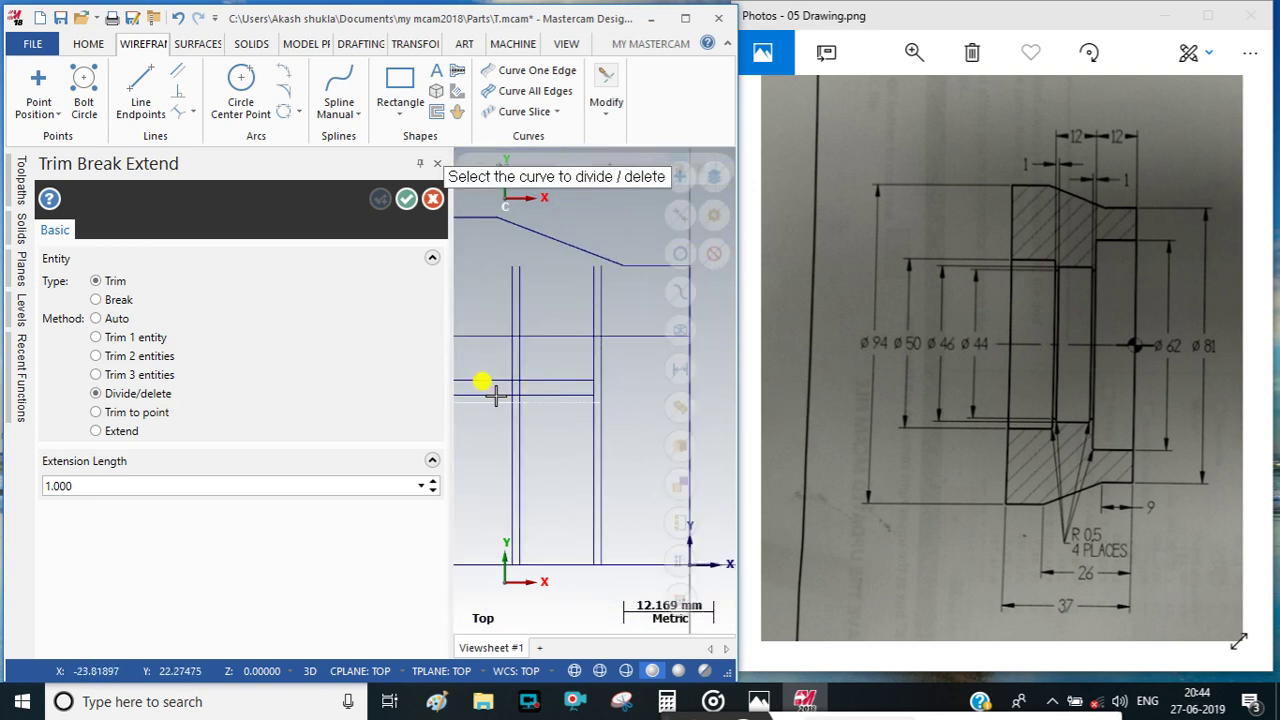
{"action": "scroll", "coordinate": [500, 392], "scroll_direction": "up", "scroll_amount": 6}
{"action": "left_click", "coordinate": [568, 404]}
{"action": "scroll", "coordinate": [538, 360], "scroll_direction": "down", "scroll_amount": 2}
{"action": "left_click", "coordinate": [420, 164]}
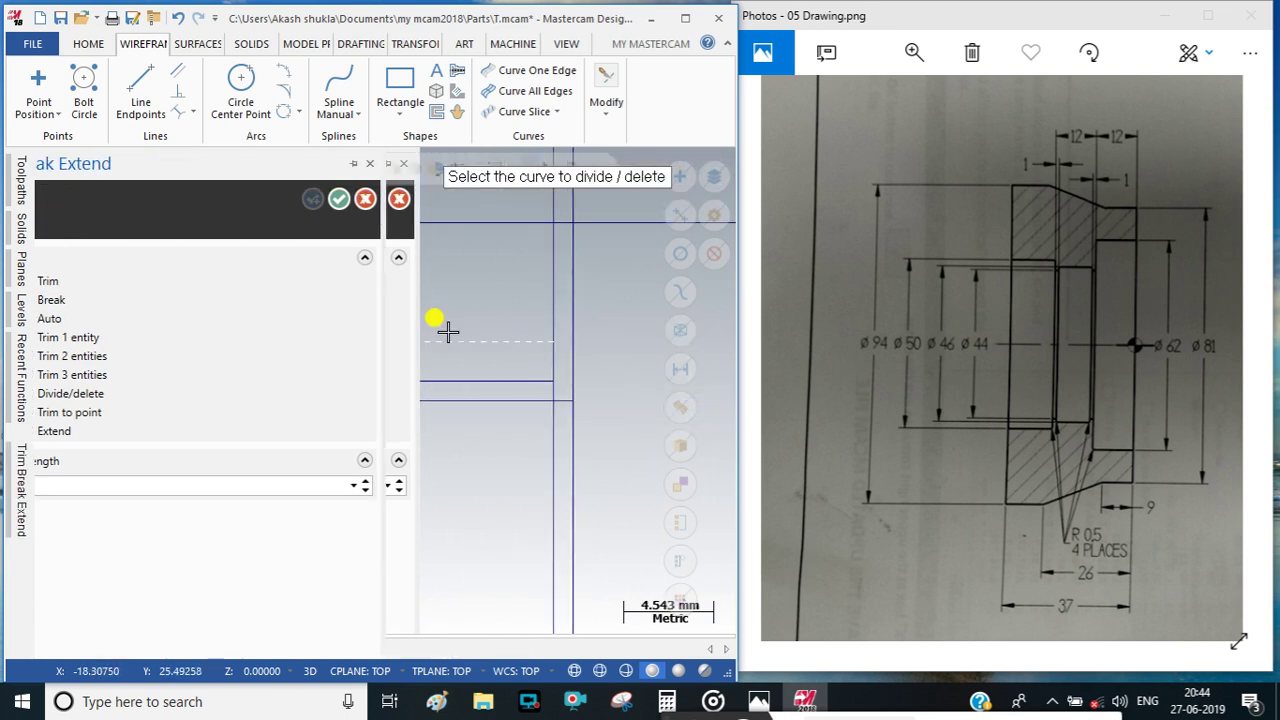
Delete the 22 and 23 mm line segments left of the grooves and the 22 and 25 mm segments between the grooves.
{"action": "scroll", "coordinate": [447, 333], "scroll_direction": "down", "scroll_amount": 2}
{"action": "scroll", "coordinate": [447, 333], "scroll_direction": "down", "scroll_amount": 1}
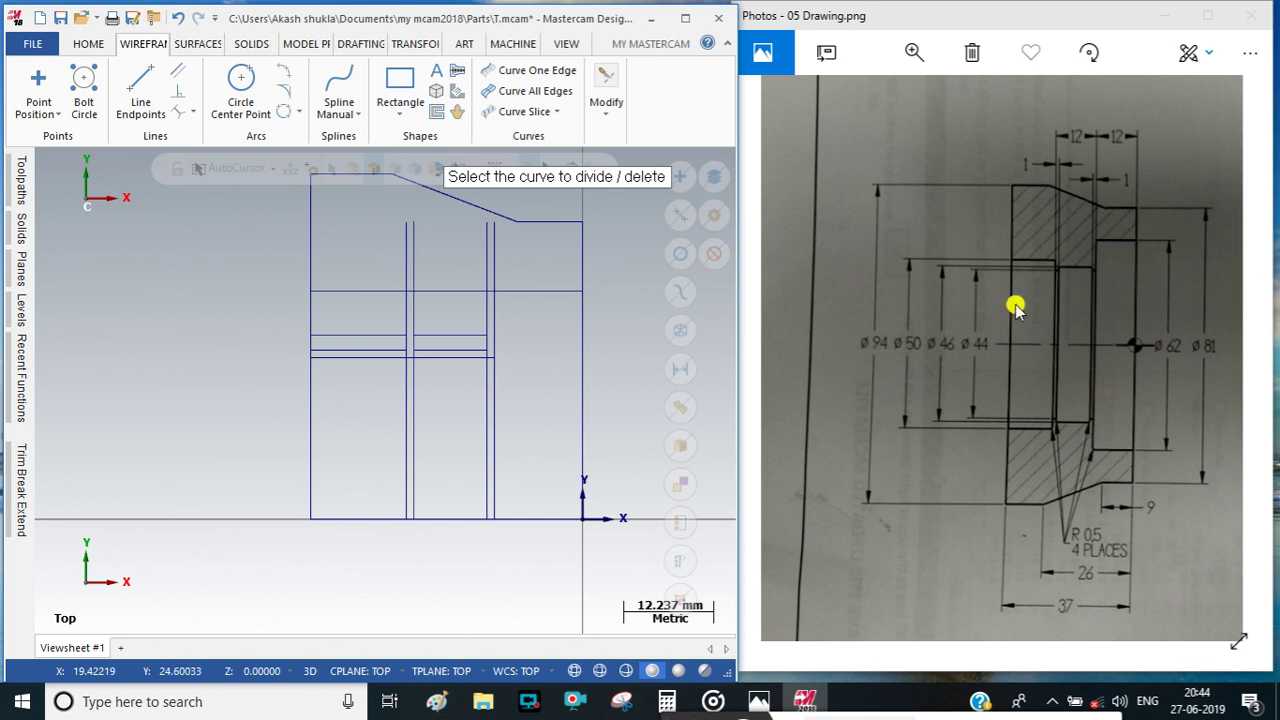
{"action": "left_click", "coordinate": [358, 352]}
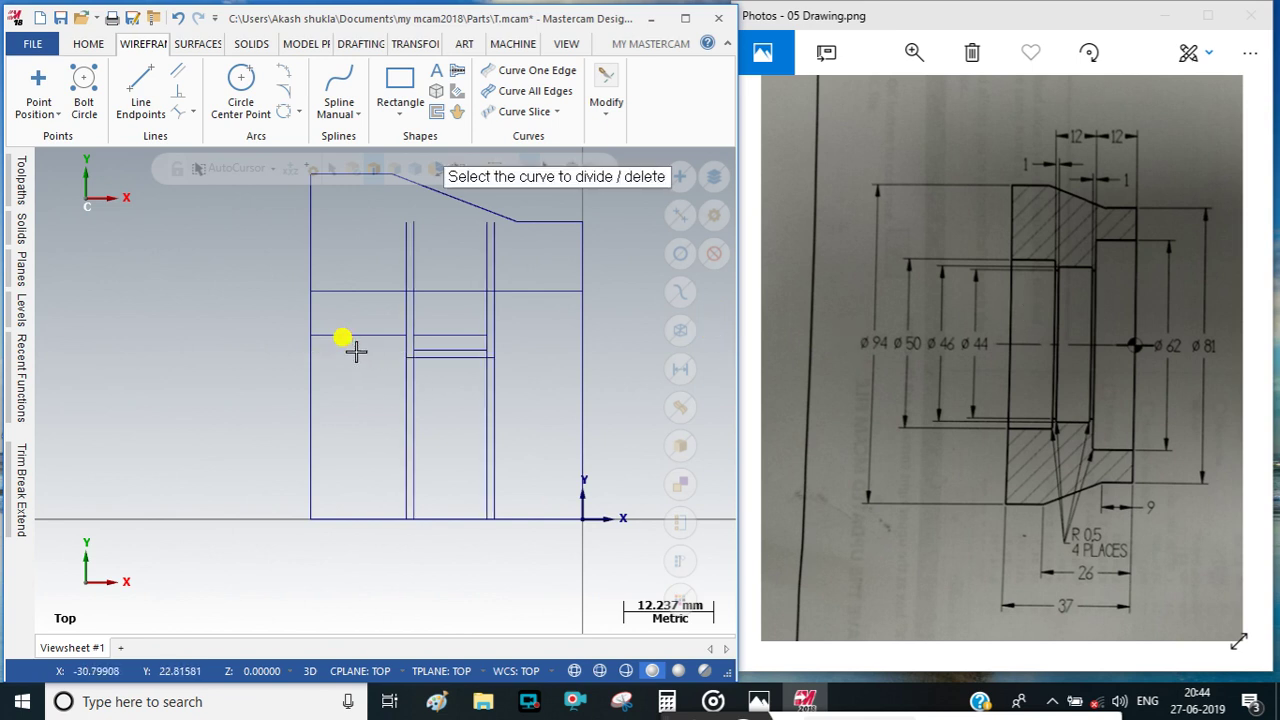
{"action": "left_click", "coordinate": [430, 334]}
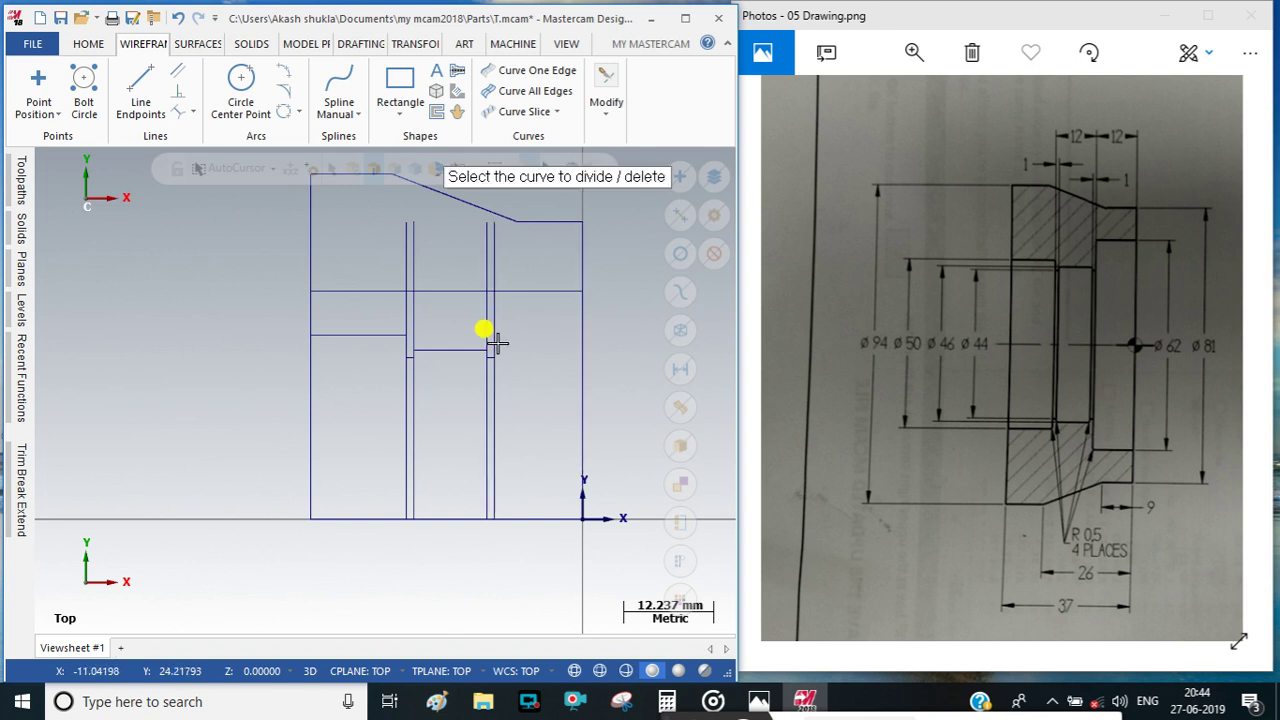
Delete the portions of the four vertical groove lines below the 22 mm line.
{"action": "left_click", "coordinate": [406, 402]}
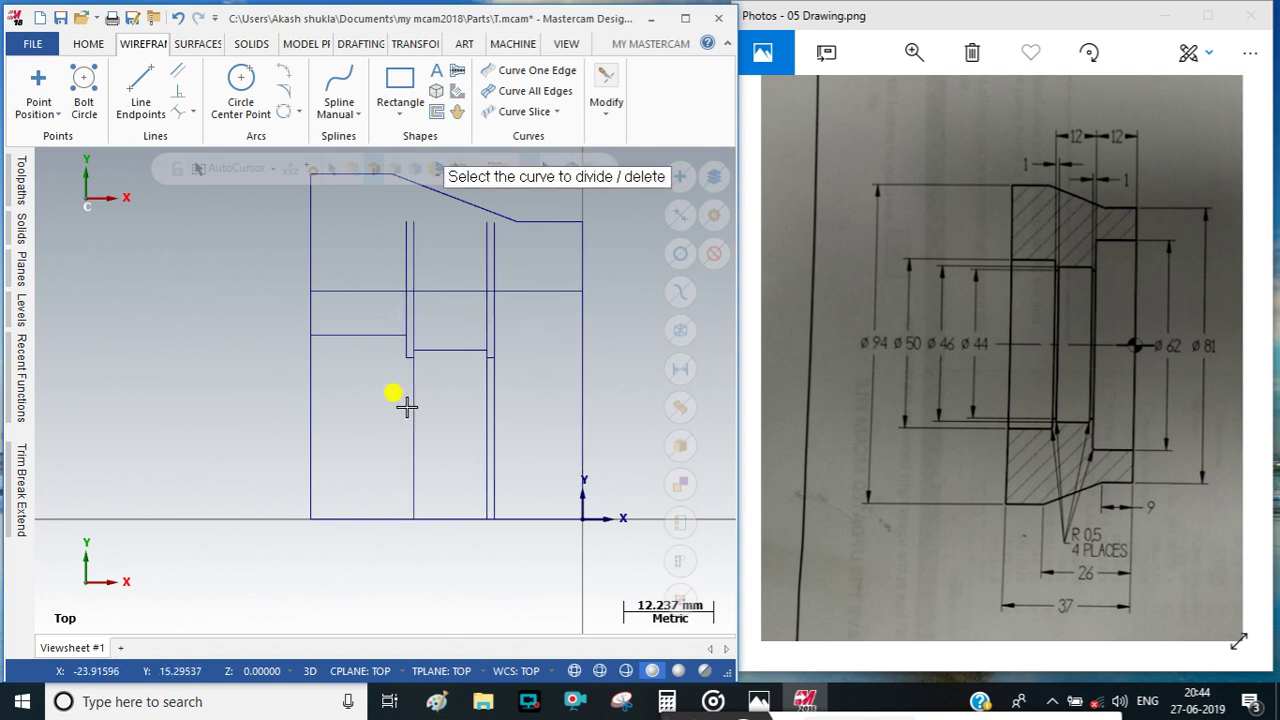
{"action": "left_click", "coordinate": [413, 410]}
{"action": "left_click", "coordinate": [487, 432]}
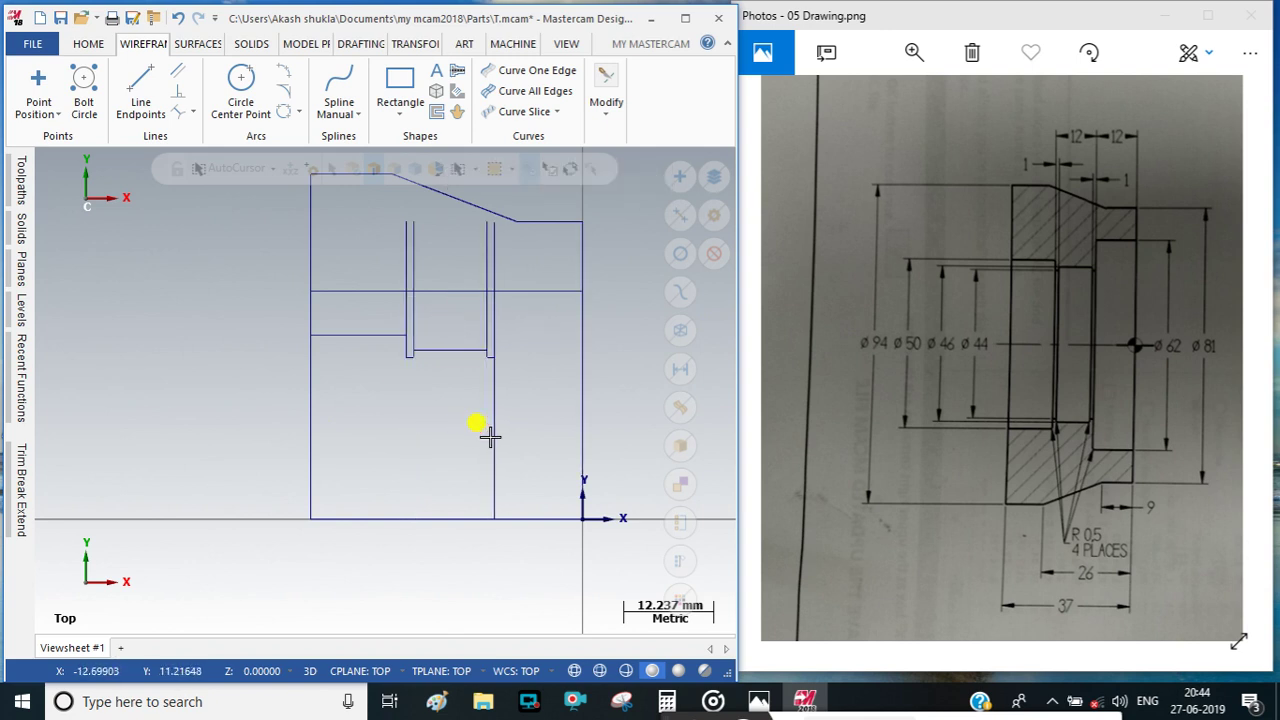
{"action": "left_click", "coordinate": [493, 434]}
Remove the excess vertical line portions and 31 mm line segments above the bore, leaving only the stepped bore outline.
{"action": "left_click", "coordinate": [406, 250]}
{"action": "left_click", "coordinate": [413, 251]}
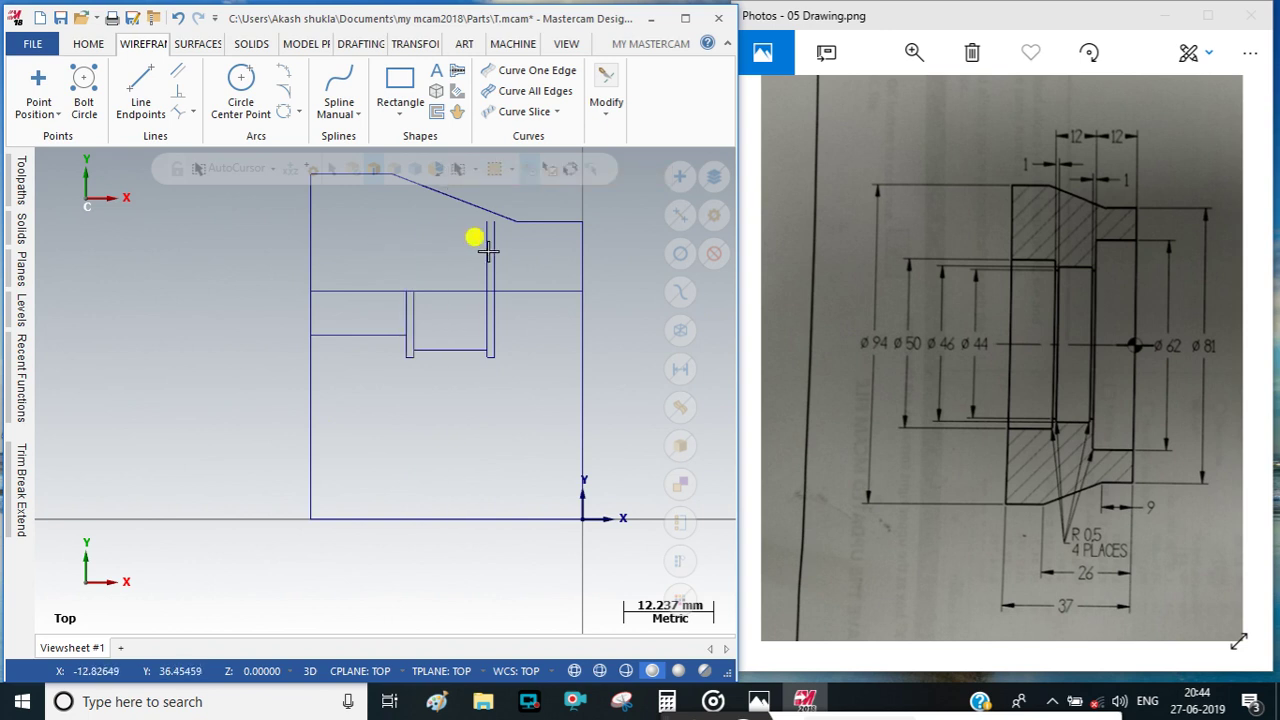
{"action": "left_click", "coordinate": [488, 250]}
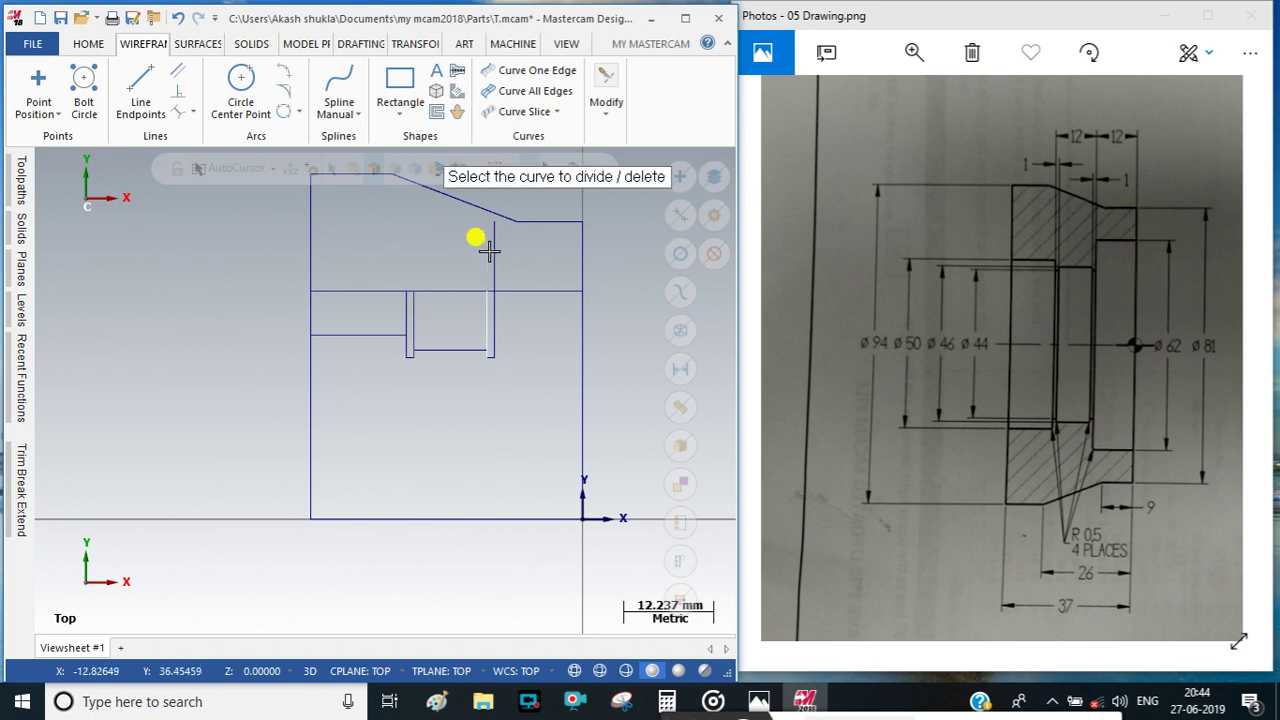
{"action": "left_click", "coordinate": [384, 291]}
{"action": "left_click", "coordinate": [493, 250]}
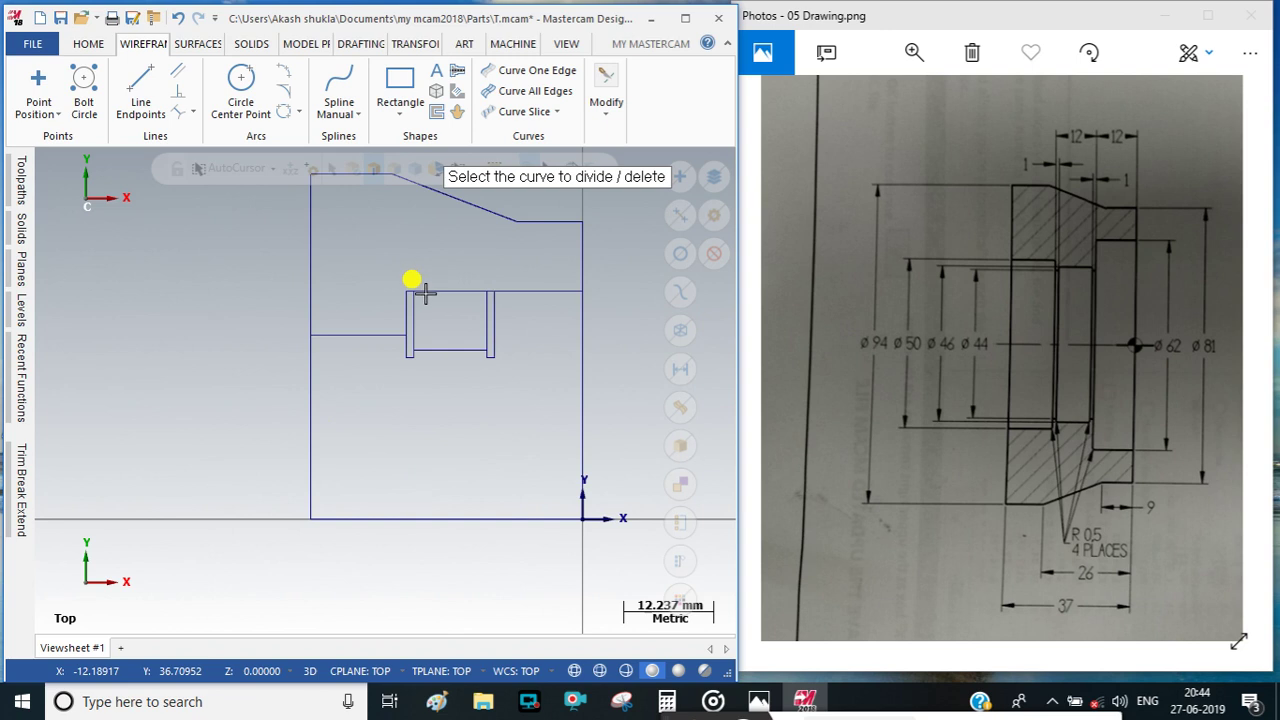
{"action": "left_click", "coordinate": [423, 291]}
{"action": "left_click", "coordinate": [408, 300]}
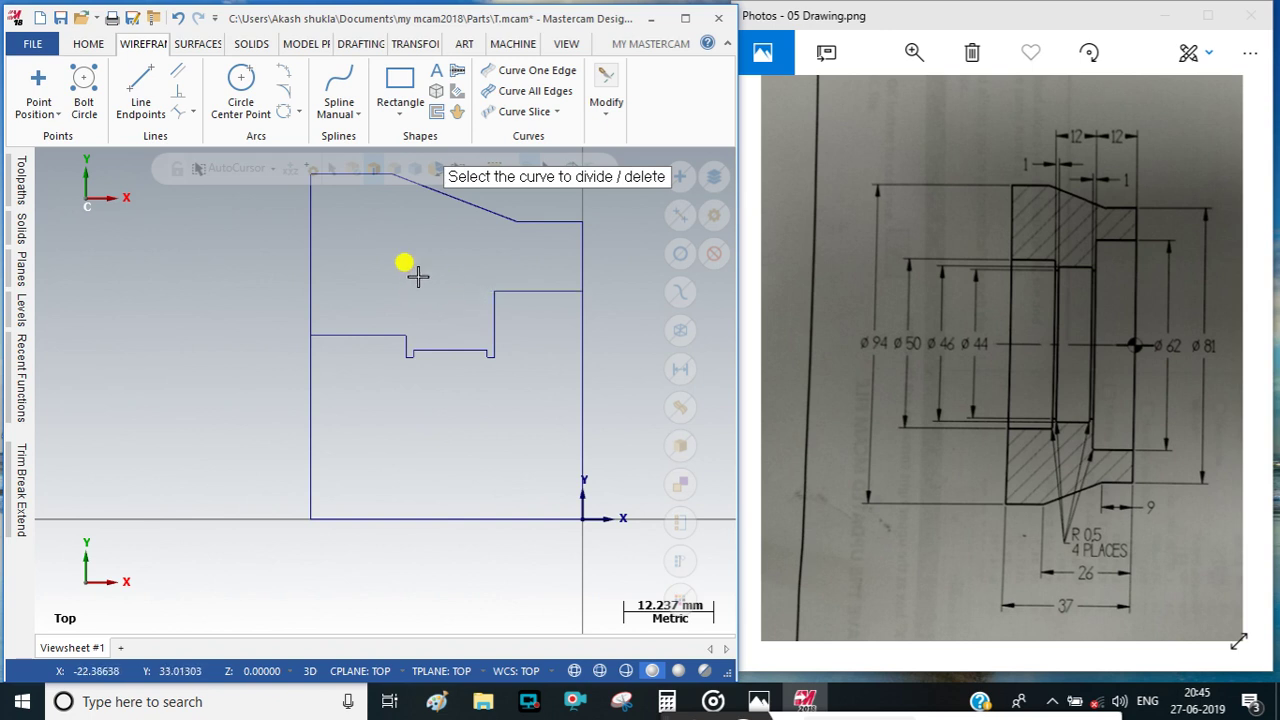
Remove the left and right end edges below the bore outline and finish trimming.
{"action": "left_click", "coordinate": [310, 420]}
{"action": "left_click", "coordinate": [581, 404]}
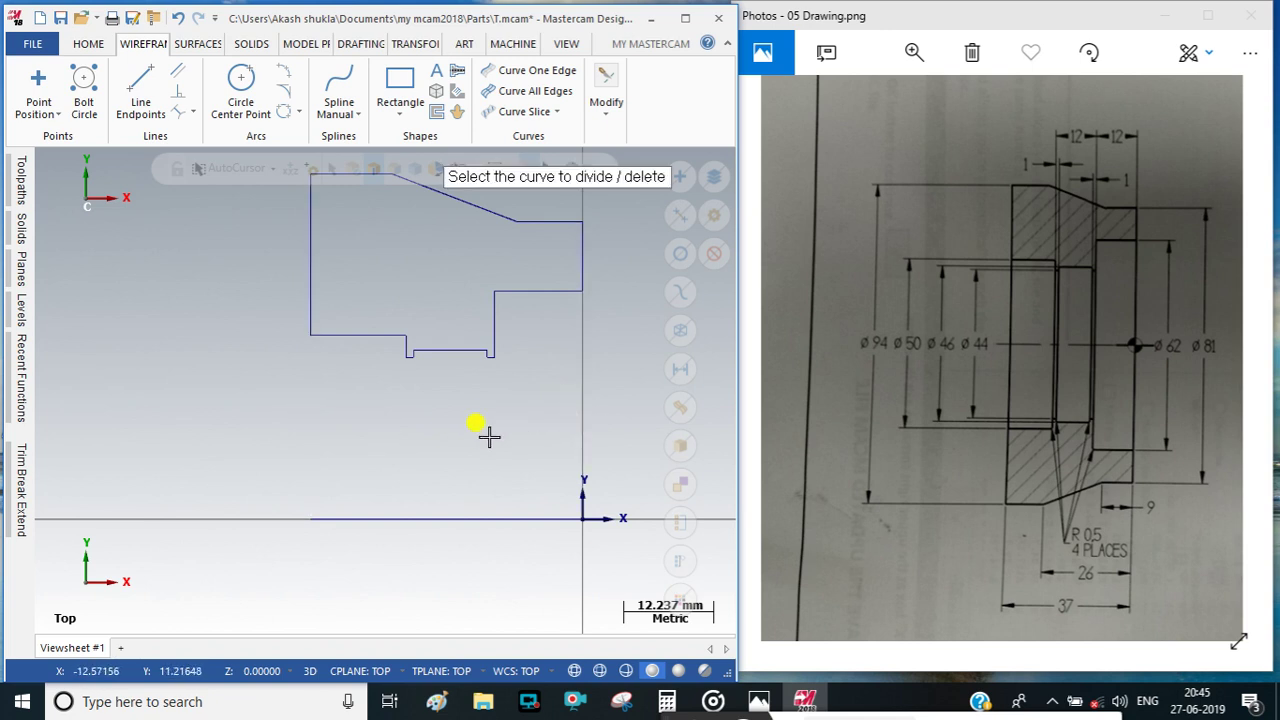
{"action": "left_click", "coordinate": [21, 462]}
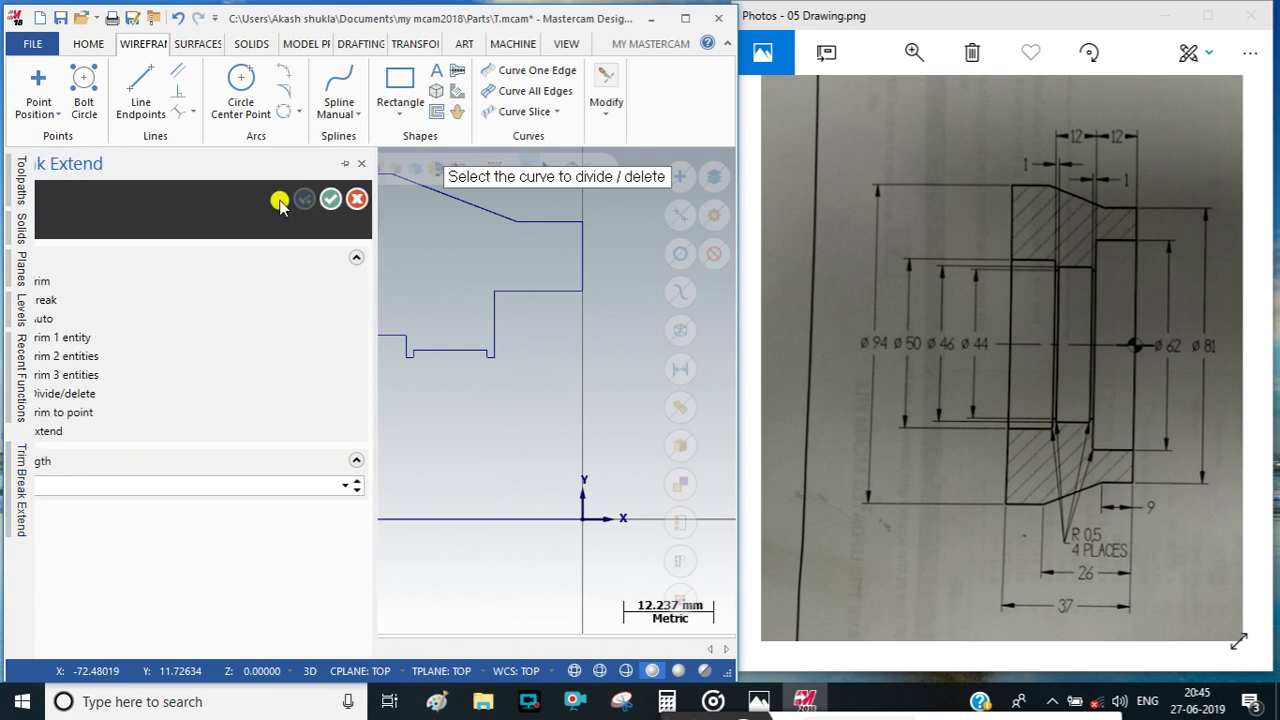
{"action": "left_click", "coordinate": [403, 199]}
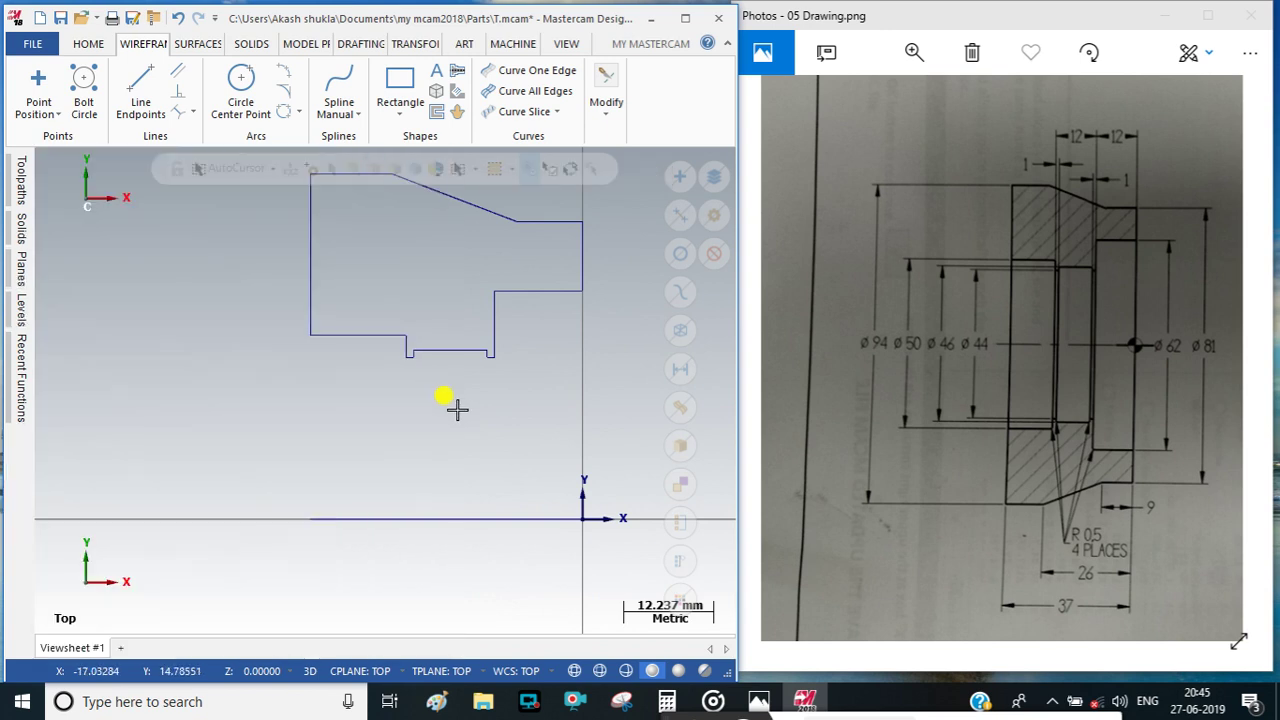
{"action": "scroll", "coordinate": [406, 428], "scroll_direction": "down", "scroll_amount": 1}
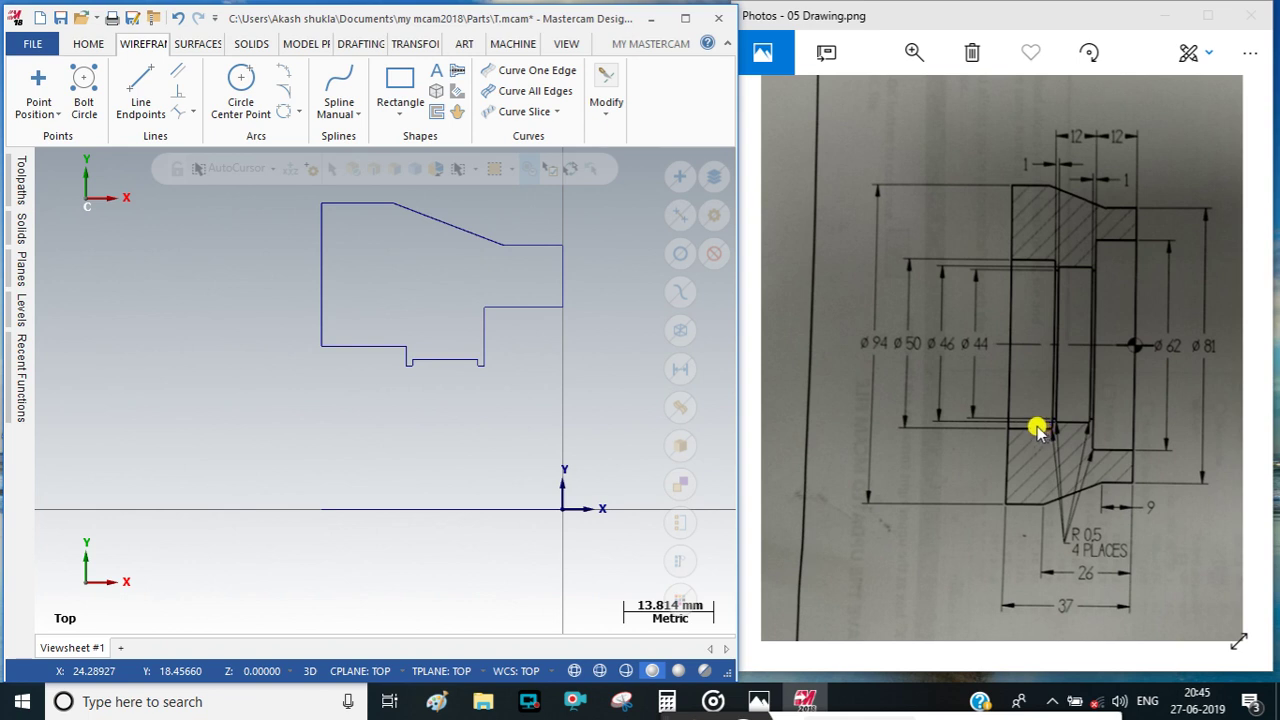
Fillet the corner between the 50 mm diameter bore and the left groove wall with a 0.5 mm radius.
{"action": "left_click", "coordinate": [606, 100]}
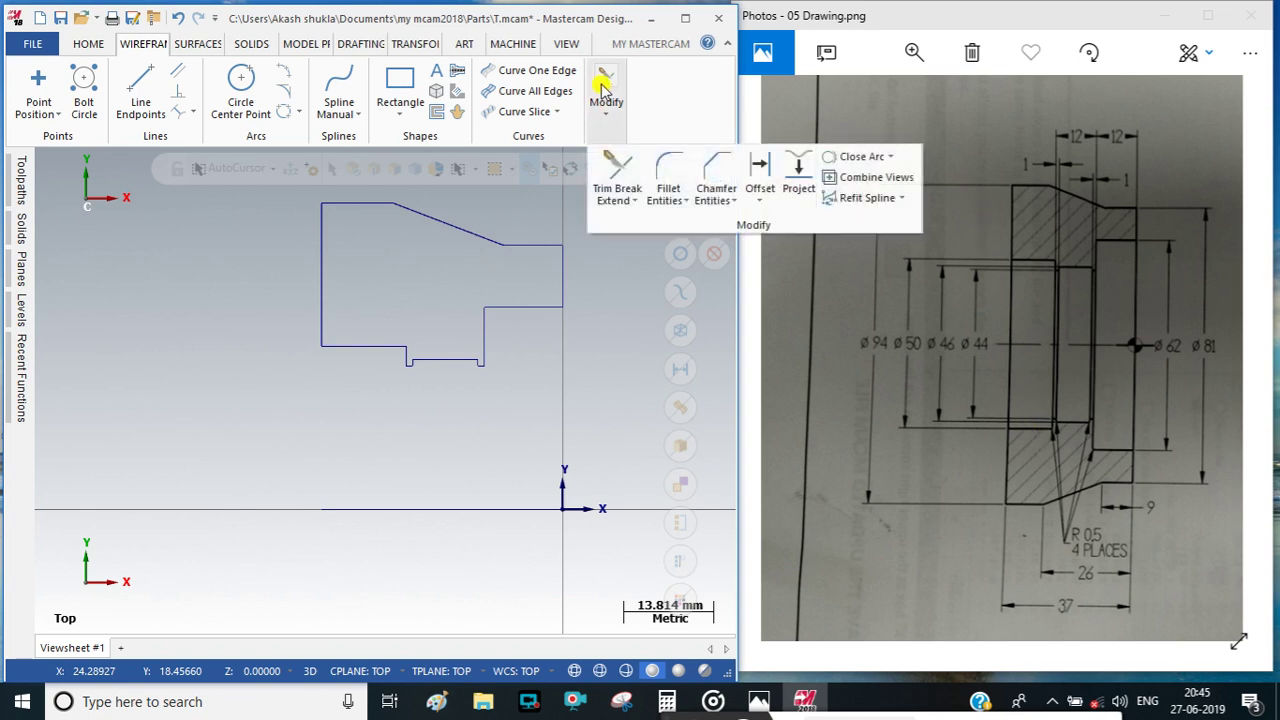
{"action": "left_click", "coordinate": [660, 170]}
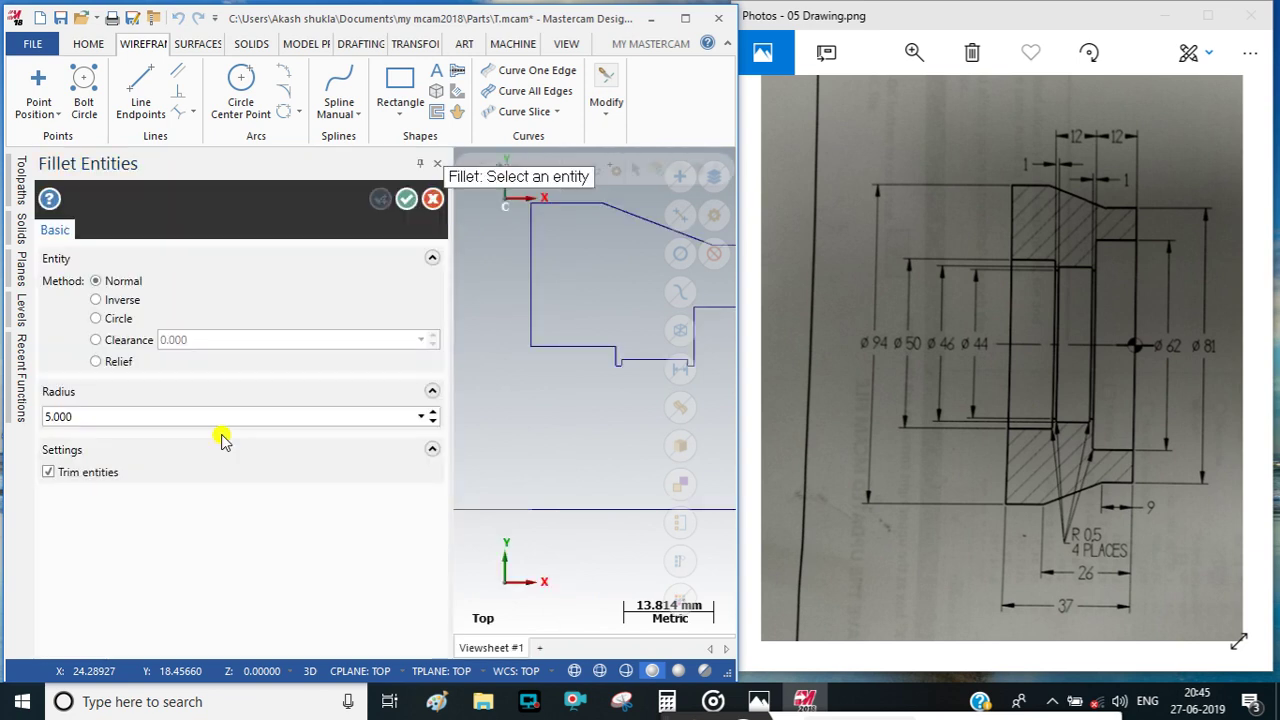
{"action": "double_click", "coordinate": [92, 416]}
{"action": "type", "text": "0.5"}
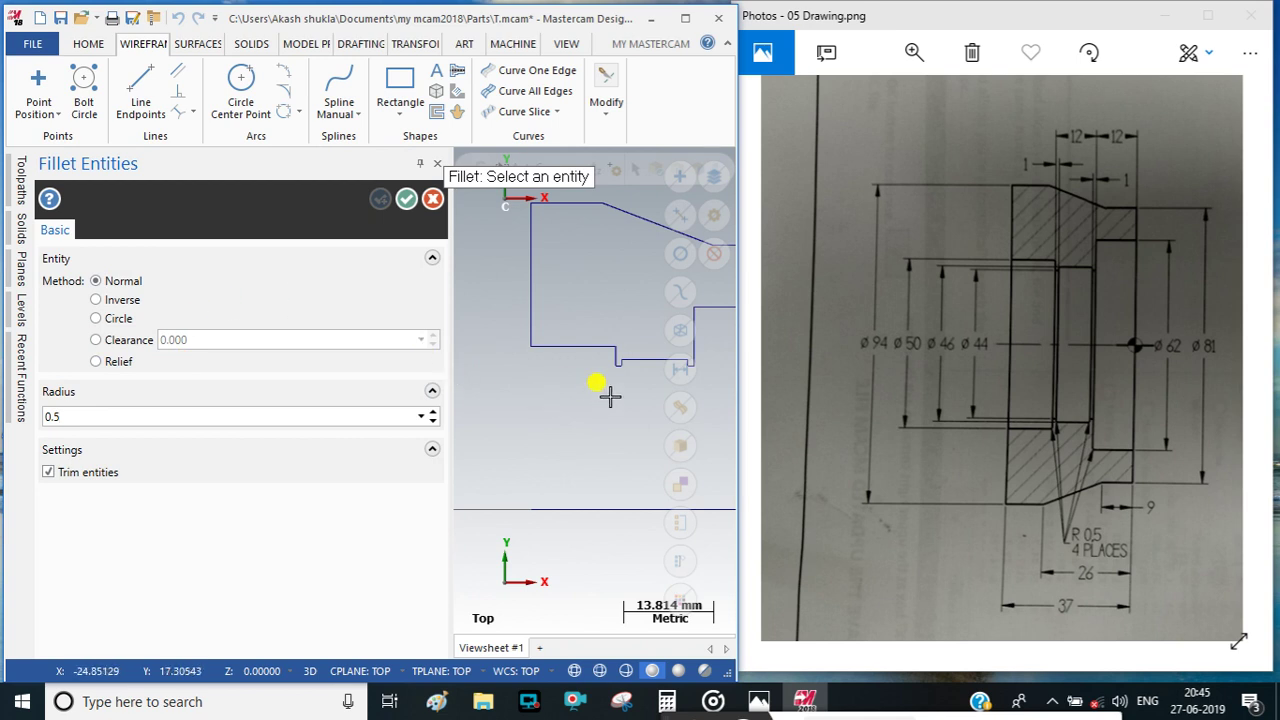
{"action": "scroll", "coordinate": [603, 345], "scroll_direction": "up", "scroll_amount": 1}
{"action": "scroll", "coordinate": [517, 349], "scroll_direction": "up", "scroll_amount": 1}
{"action": "scroll", "coordinate": [608, 337], "scroll_direction": "up", "scroll_amount": 2}
{"action": "left_click", "coordinate": [614, 337]}
{"action": "left_click", "coordinate": [641, 352]}
Add a 0.5 mm fillet where the 62 mm diameter counterbore meets its vertical shoulder.
{"action": "scroll", "coordinate": [524, 374], "scroll_direction": "up", "scroll_amount": 1}
{"action": "scroll", "coordinate": [490, 369], "scroll_direction": "down", "scroll_amount": 2}
{"action": "scroll", "coordinate": [620, 350], "scroll_direction": "down", "scroll_amount": 1}
{"action": "left_click", "coordinate": [612, 337]}
{"action": "left_click", "coordinate": [608, 302]}
{"action": "scroll", "coordinate": [617, 463], "scroll_direction": "down", "scroll_amount": 1}
Add a 0.5 mm fillet at the right end of the 46 mm diameter land, where it meets the right groove.
{"action": "scroll", "coordinate": [598, 405], "scroll_direction": "up", "scroll_amount": 6}
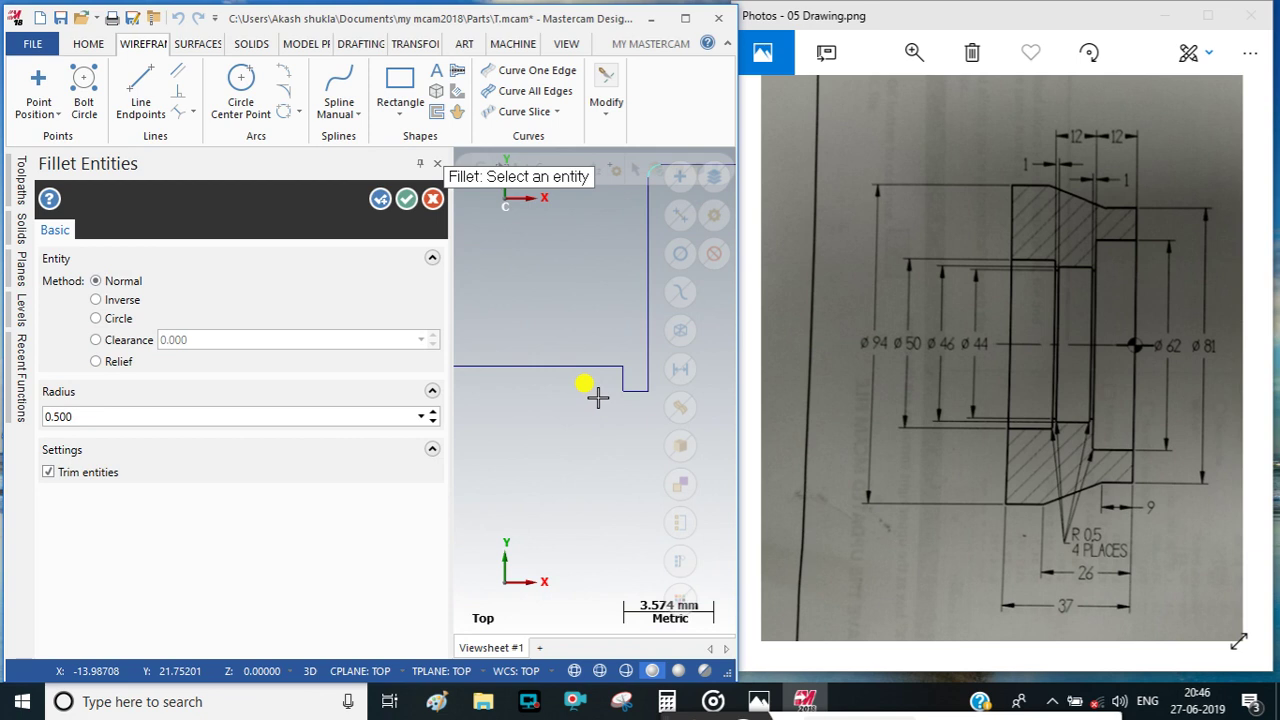
{"action": "left_click", "coordinate": [591, 366]}
{"action": "left_click", "coordinate": [626, 393]}
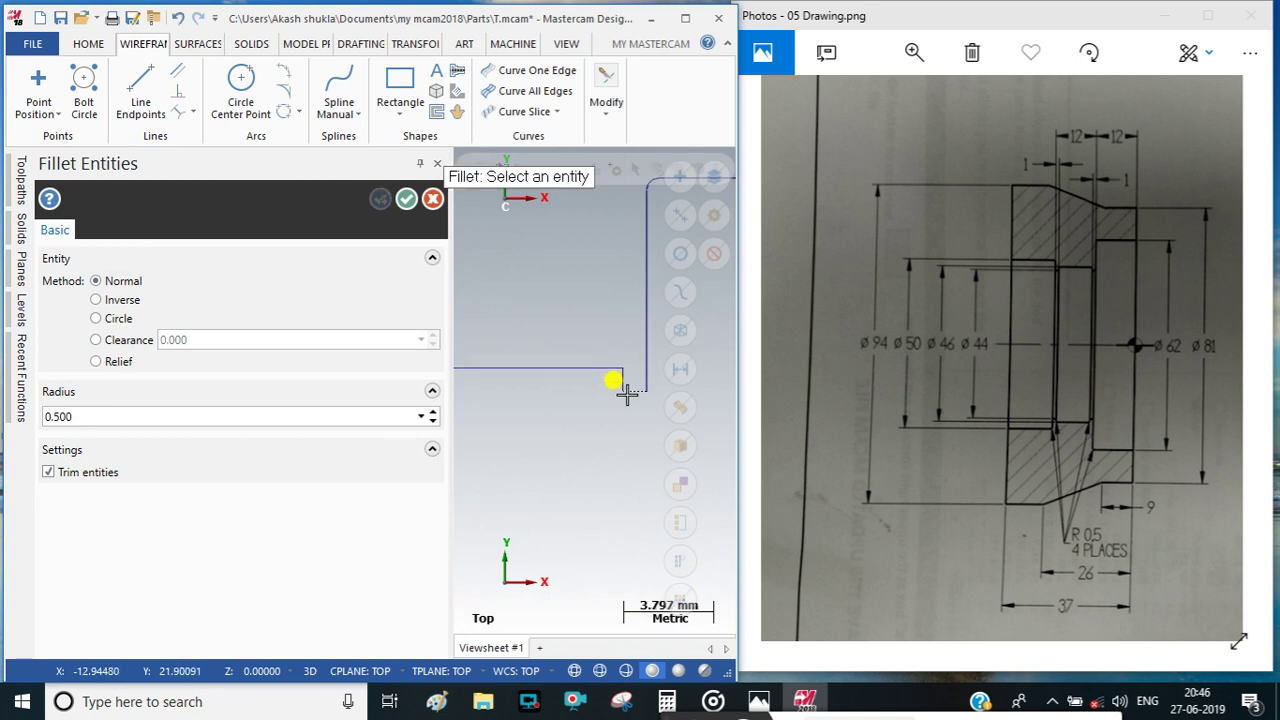
{"action": "scroll", "coordinate": [620, 395], "scroll_direction": "down", "scroll_amount": 1}
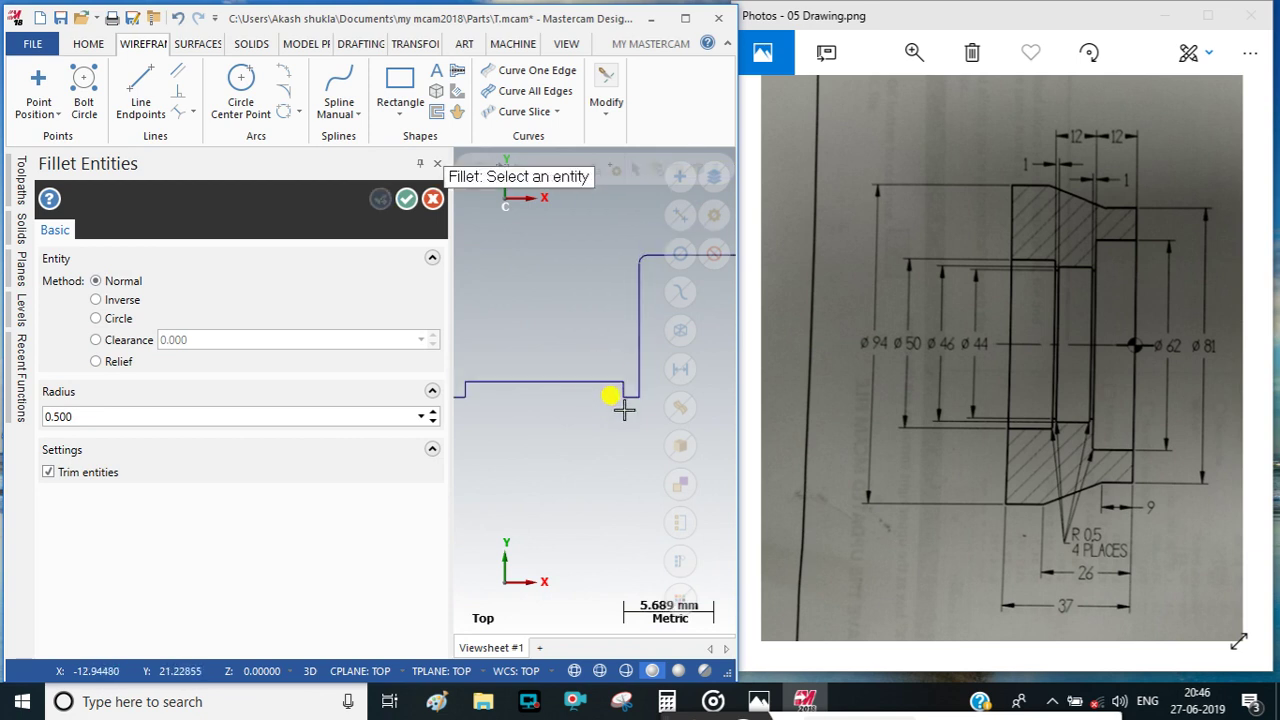
{"action": "scroll", "coordinate": [603, 380], "scroll_direction": "up", "scroll_amount": 1}
{"action": "left_click", "coordinate": [620, 387]}
{"action": "left_click", "coordinate": [612, 392]}
Add a 0.5 mm fillet at the left end of the 46 mm diameter land and end the fillet command.
{"action": "scroll", "coordinate": [600, 390], "scroll_direction": "down", "scroll_amount": 1}
{"action": "scroll", "coordinate": [474, 383], "scroll_direction": "up", "scroll_amount": 2}
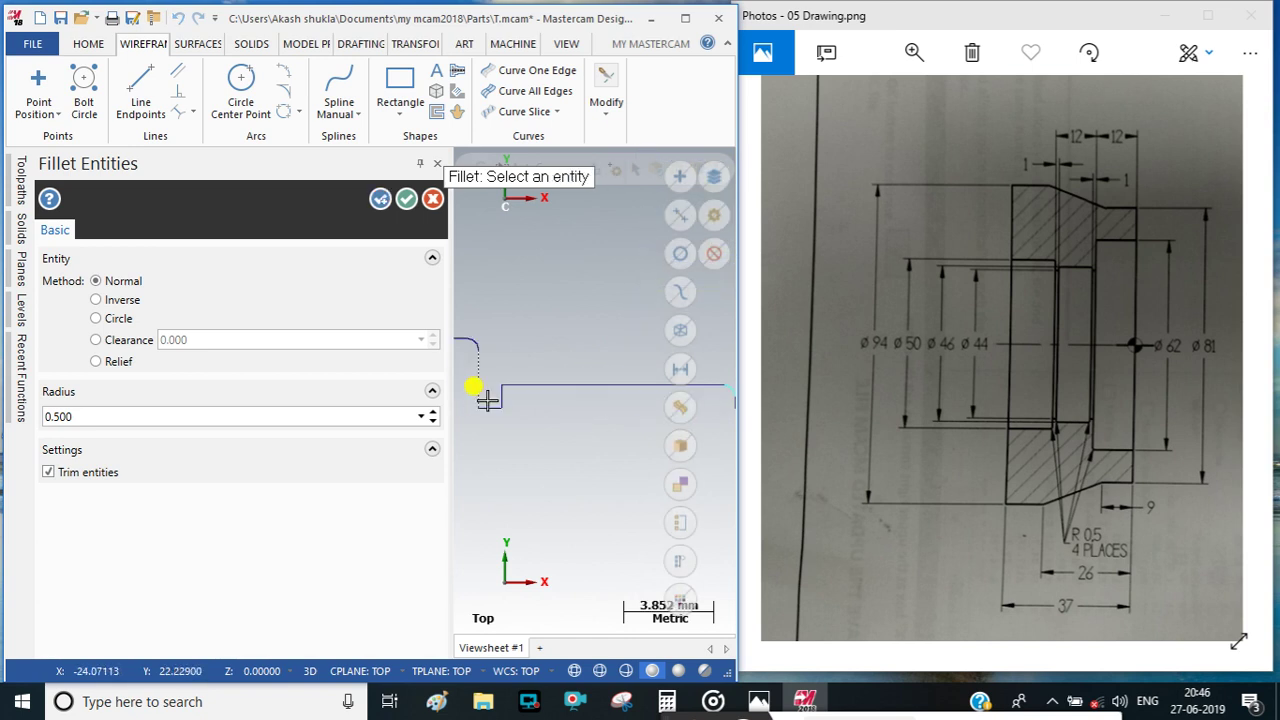
{"action": "left_click", "coordinate": [521, 382]}
{"action": "left_click", "coordinate": [513, 392]}
{"action": "key", "text": "Escape"}
{"action": "scroll", "coordinate": [495, 355], "scroll_direction": "down", "scroll_amount": 3}
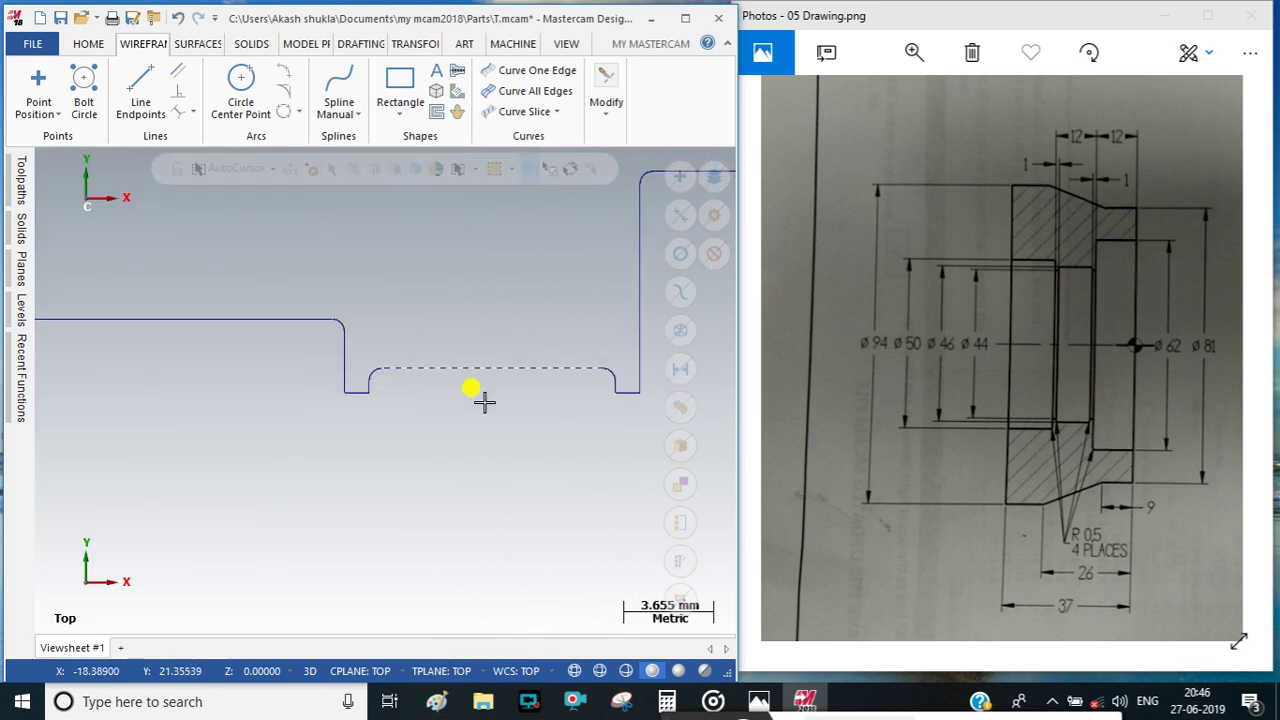
{"action": "scroll", "coordinate": [460, 436], "scroll_direction": "down", "scroll_amount": 2}
{"action": "scroll", "coordinate": [443, 437], "scroll_direction": "down", "scroll_amount": 1}
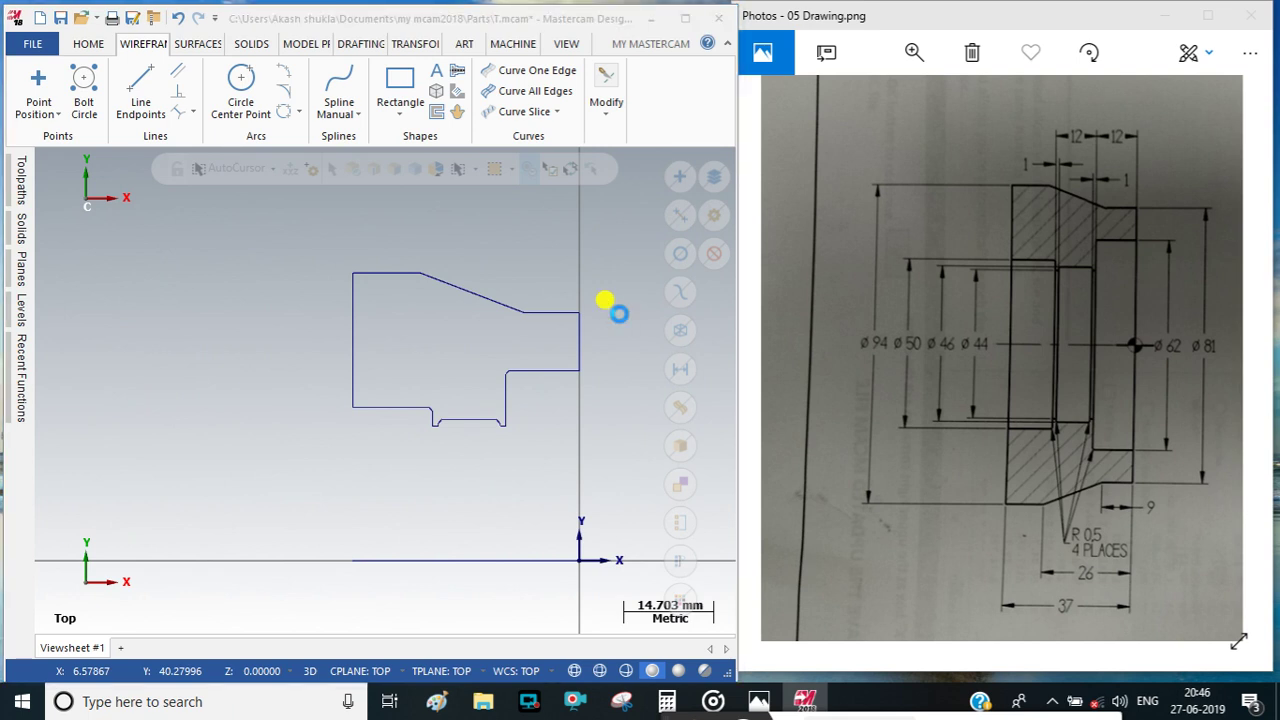
Save the part under the new file name 05 in the Parts folder and maximize the CAD window.
{"action": "key", "text": "ctrl+shift+s"}
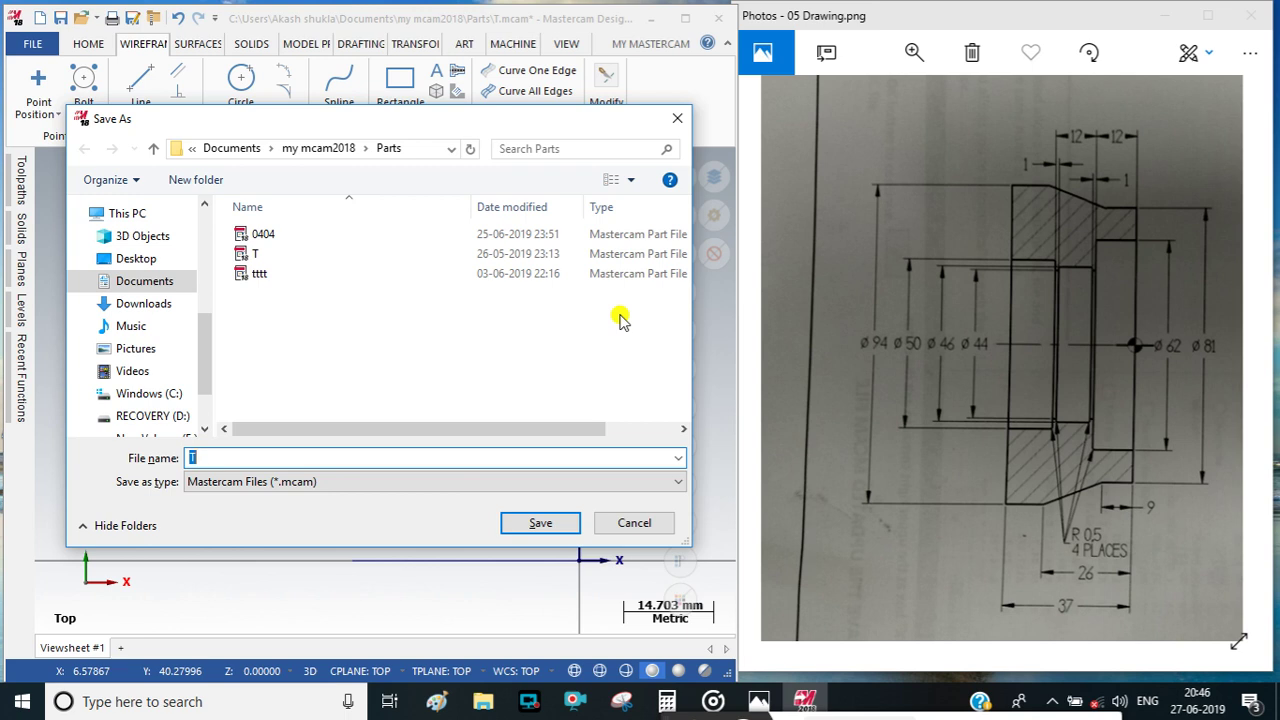
{"action": "type", "text": "0"}
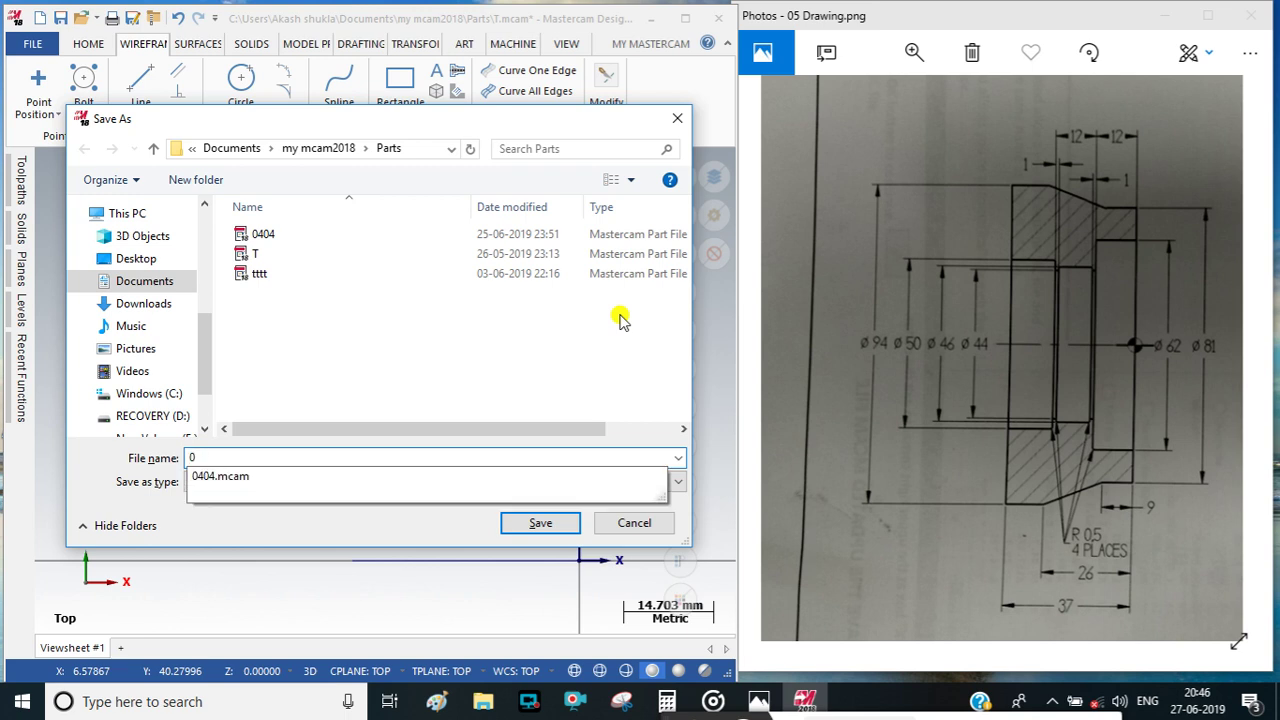
{"action": "type", "text": "5"}
{"action": "key", "text": "Return"}
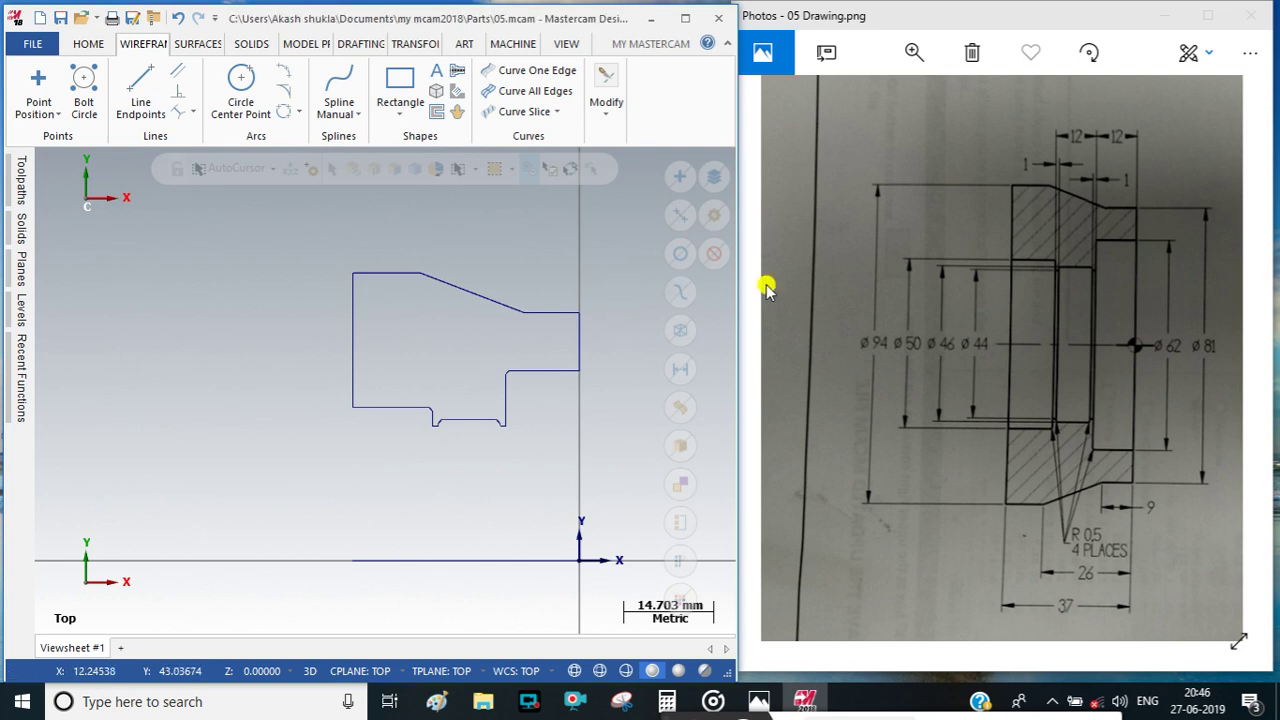
{"action": "left_click", "coordinate": [685, 18]}
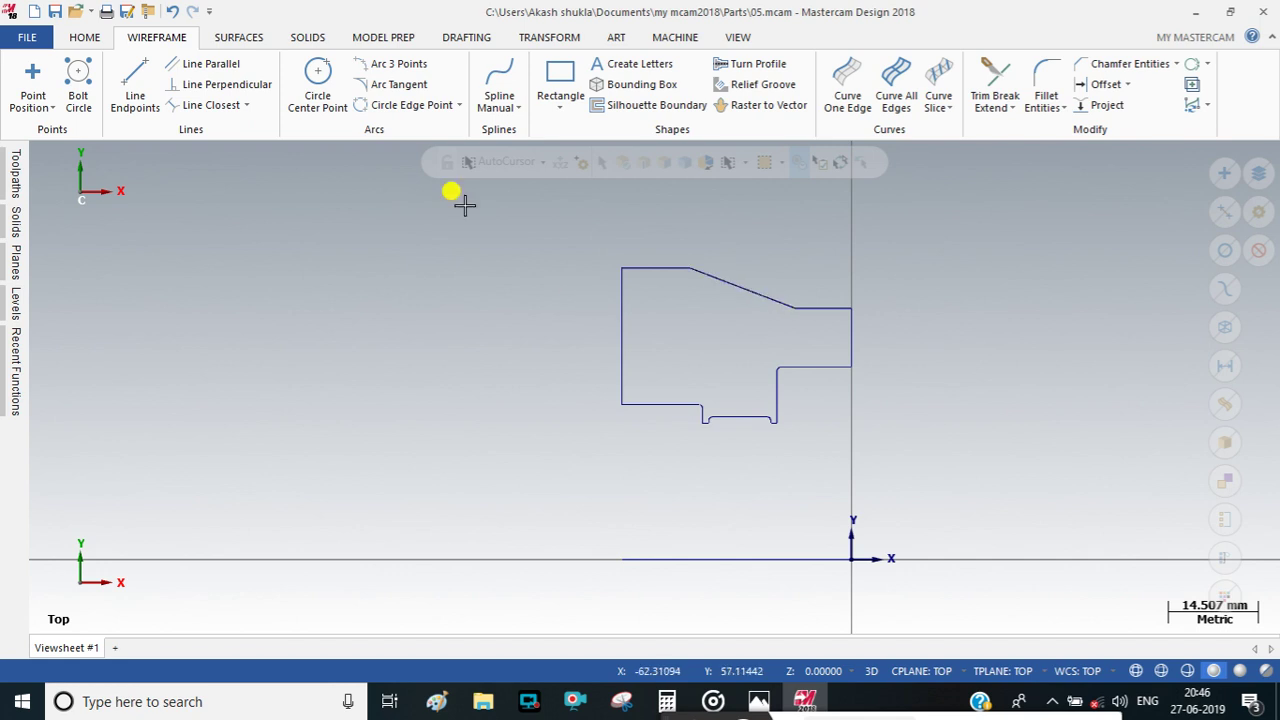
Set up a machine group with the default lathe and keep the Toolpaths manager permanently open beside the graphics area.
{"action": "left_click", "coordinate": [650, 38]}
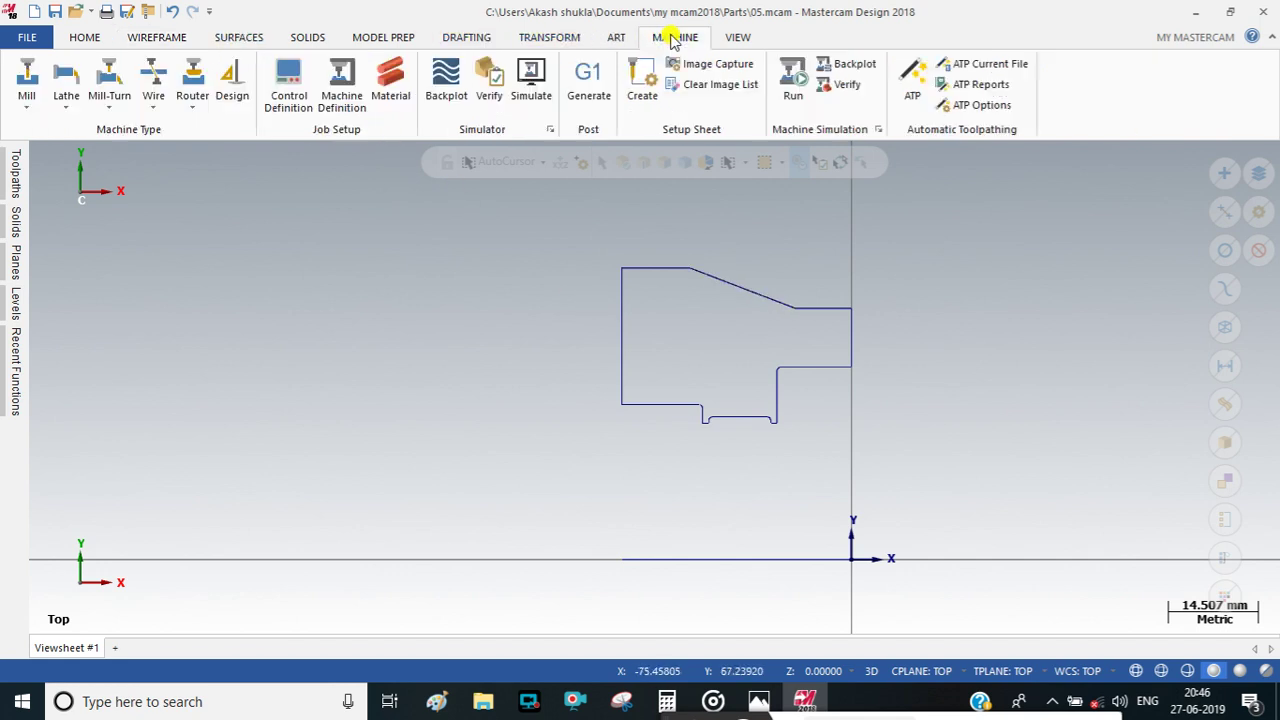
{"action": "left_click", "coordinate": [63, 78]}
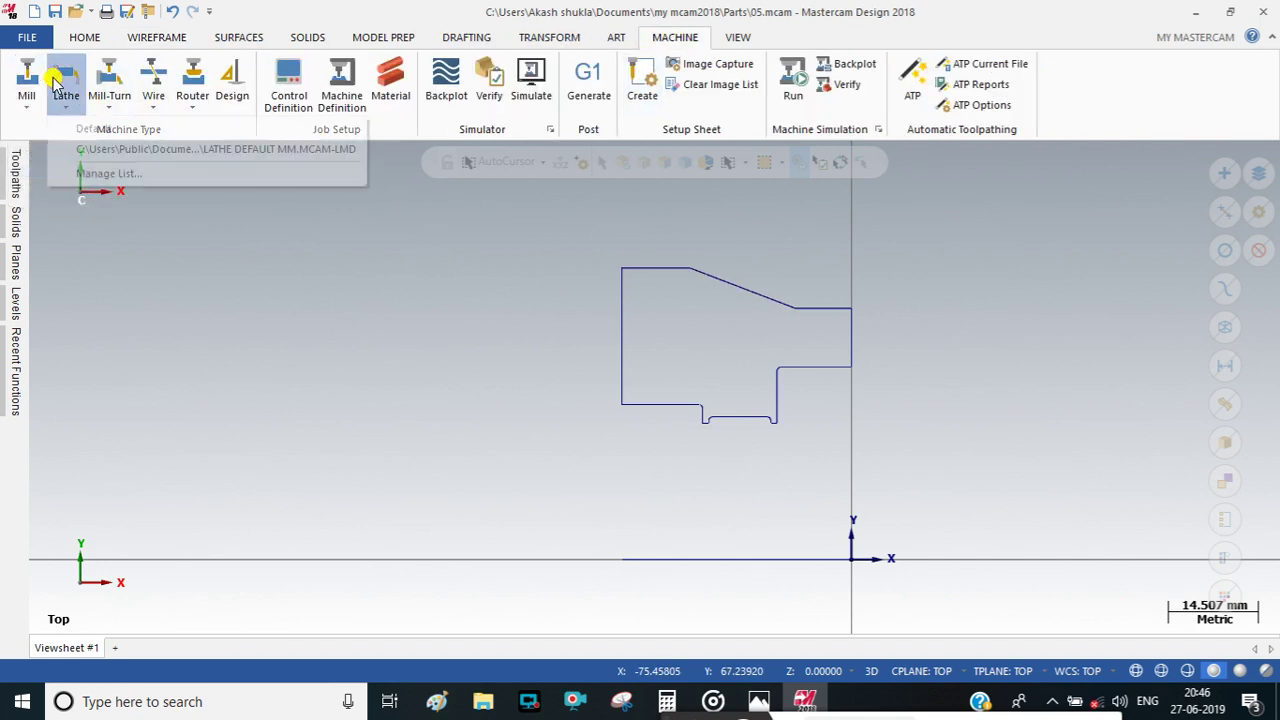
{"action": "left_click", "coordinate": [77, 132]}
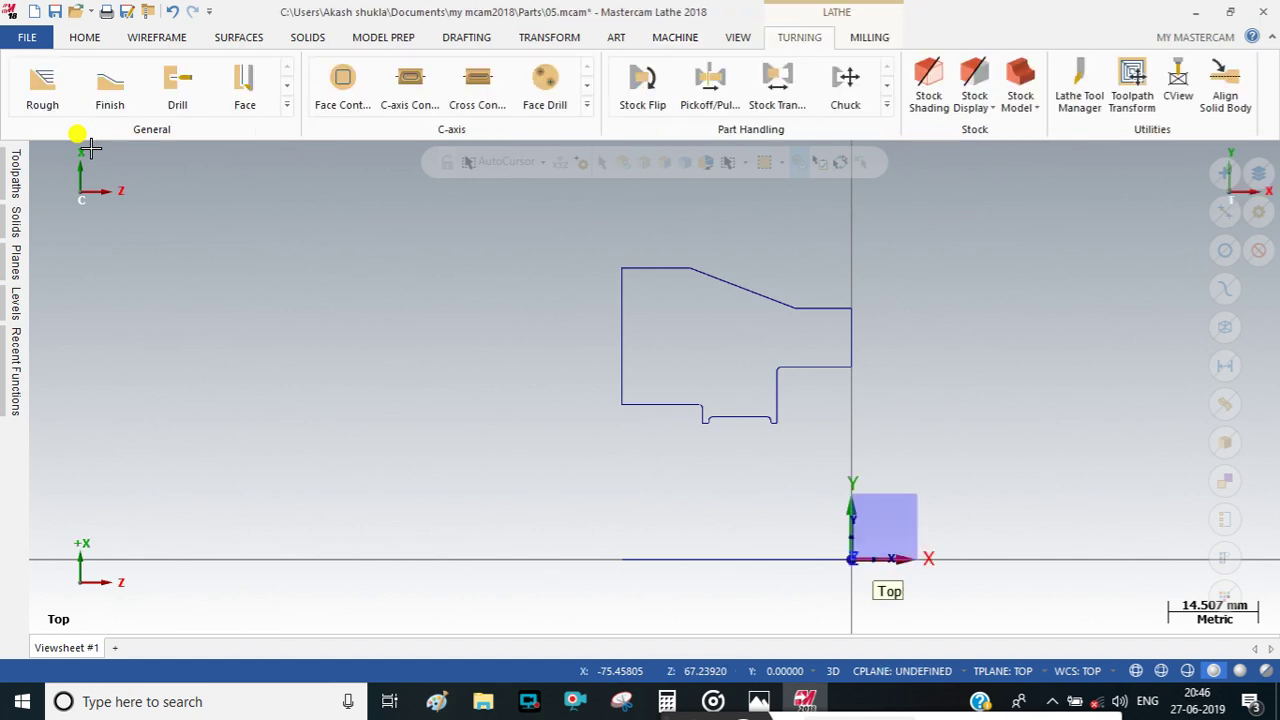
{"action": "mouse_move", "coordinate": [20, 180]}
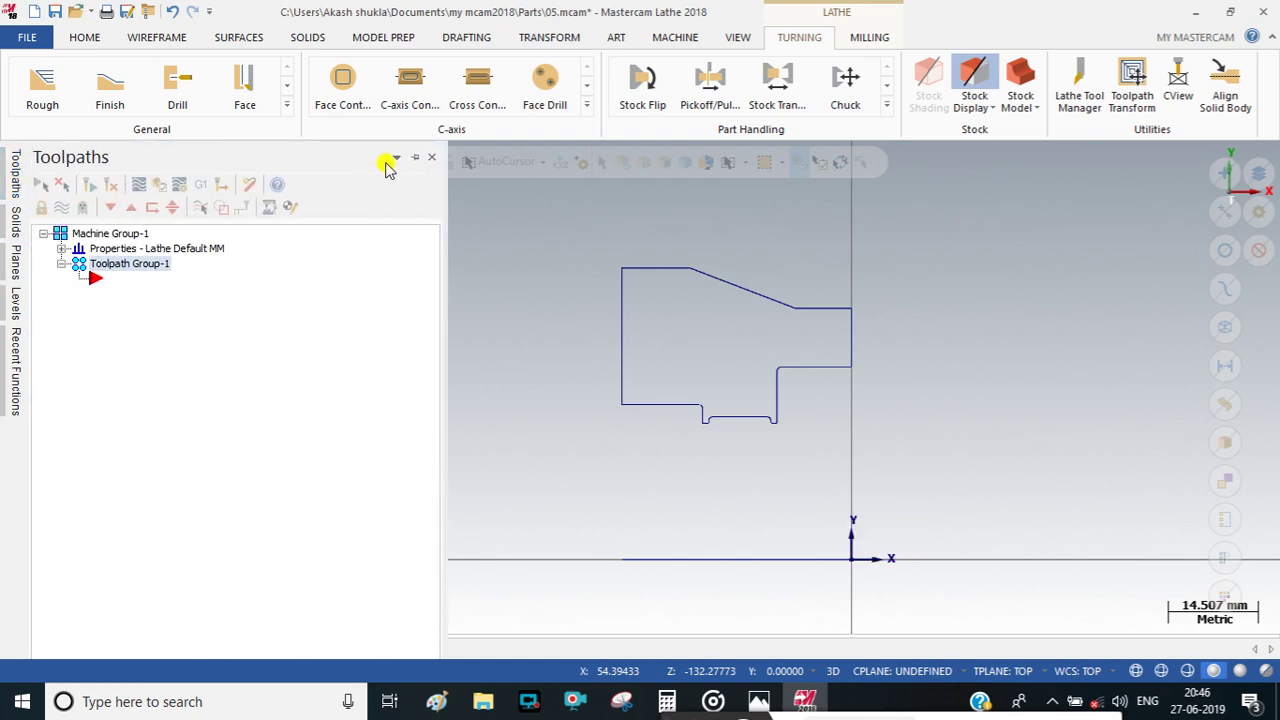
{"action": "left_click", "coordinate": [414, 160]}
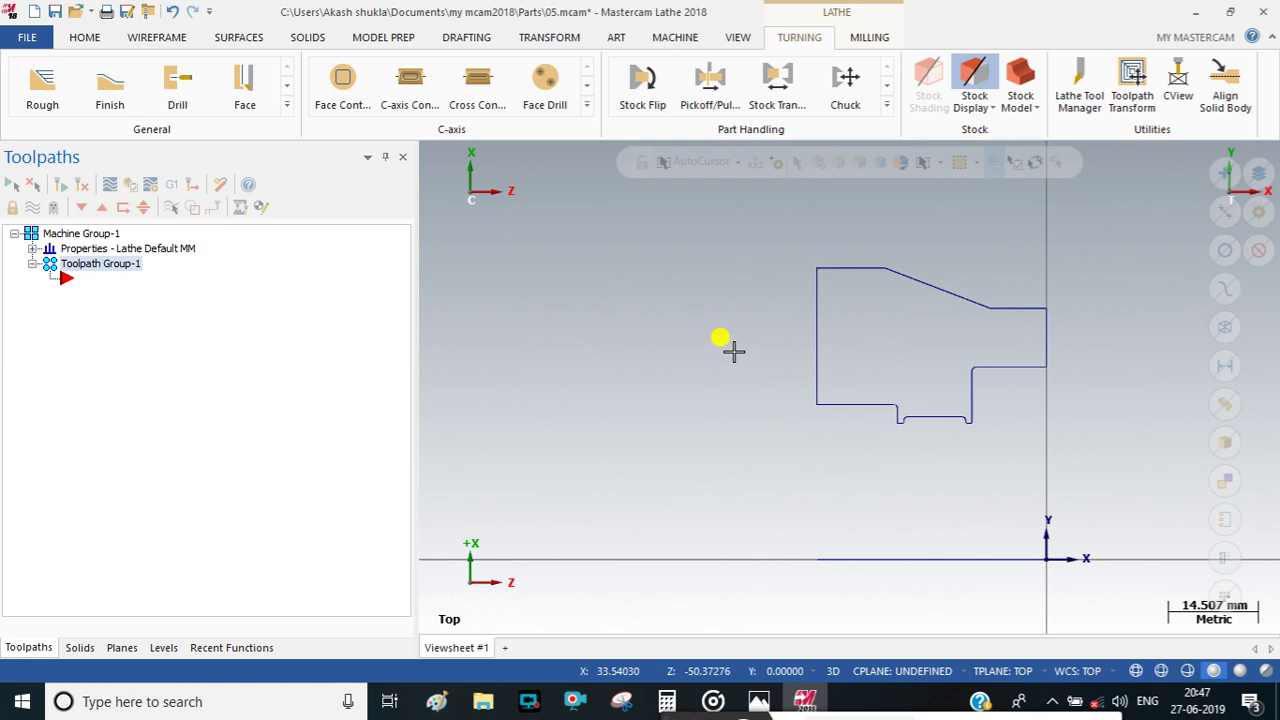
In the machine group's tool settings, take the feed calculation from the tool and set the default program number to 1.
{"action": "left_click", "coordinate": [33, 248]}
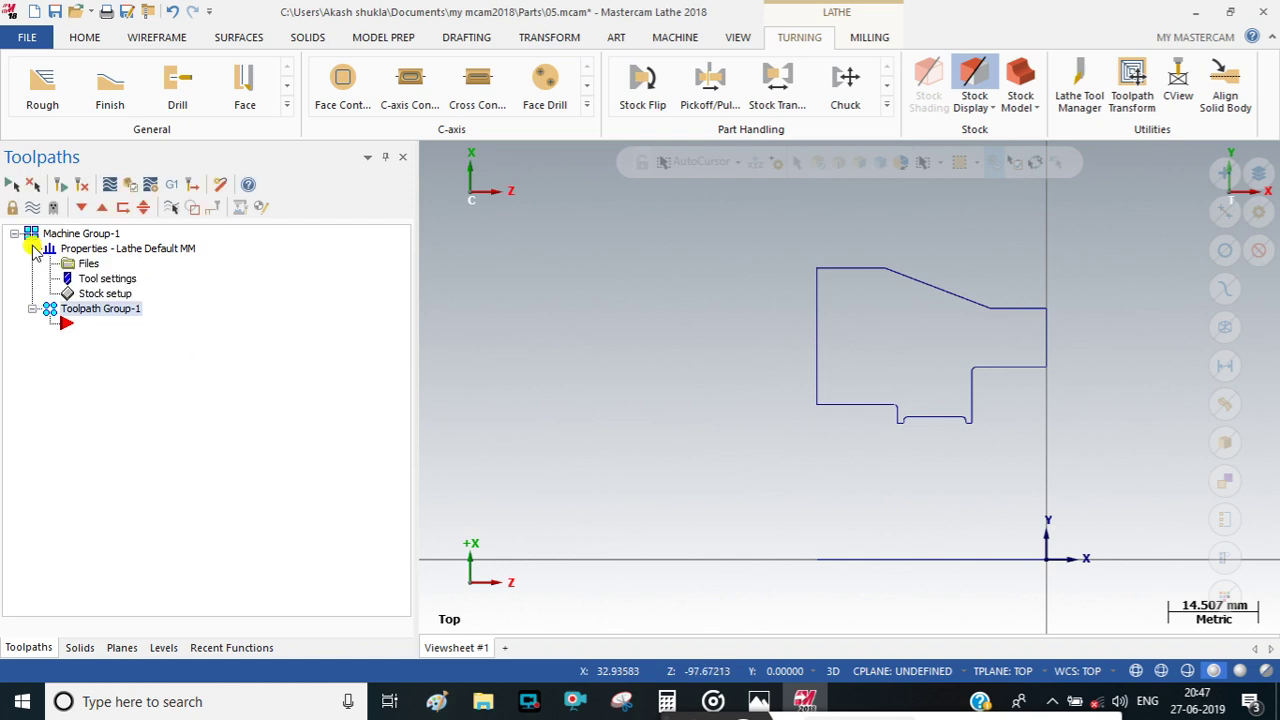
{"action": "double_click", "coordinate": [100, 279]}
{"action": "left_click", "coordinate": [72, 189]}
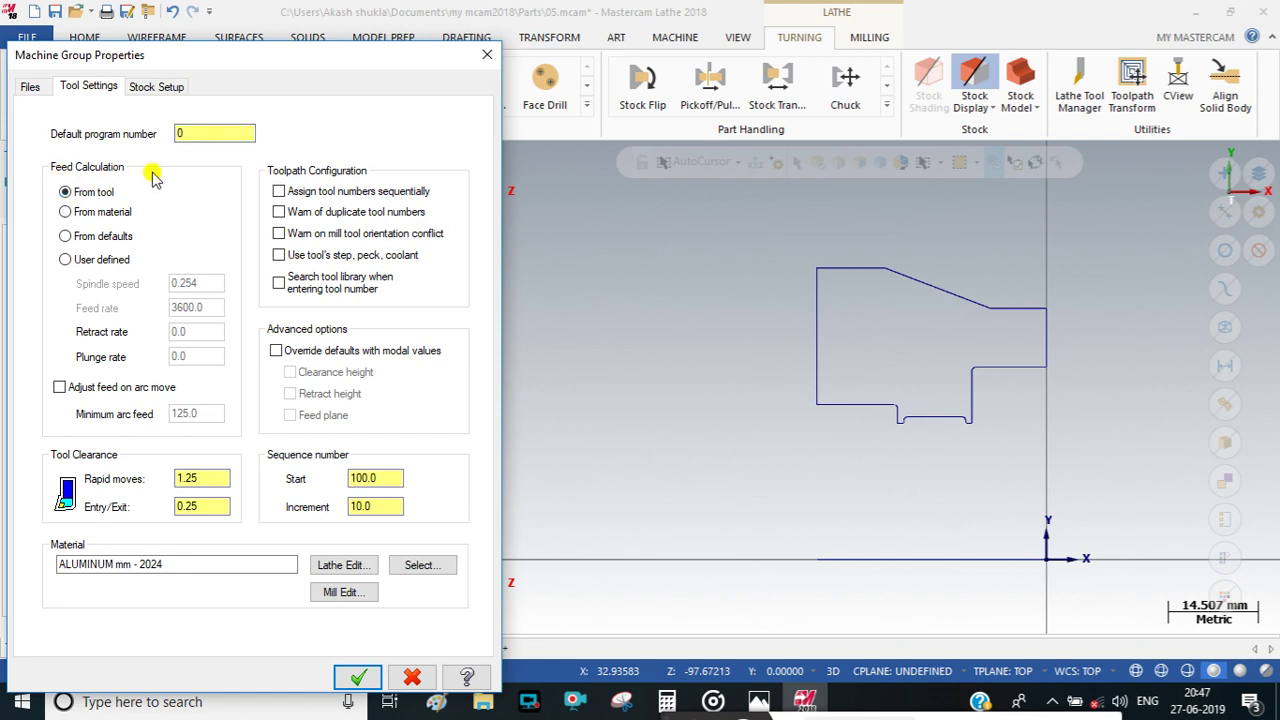
{"action": "double_click", "coordinate": [208, 122]}
{"action": "key", "text": "BackSpace"}
{"action": "type", "text": "1"}
Define the left-spindle stock as a cylinder from two points: the origin and the profile's outer corner at 94 mm diameter, 37 mm long.
{"action": "left_click", "coordinate": [168, 87]}
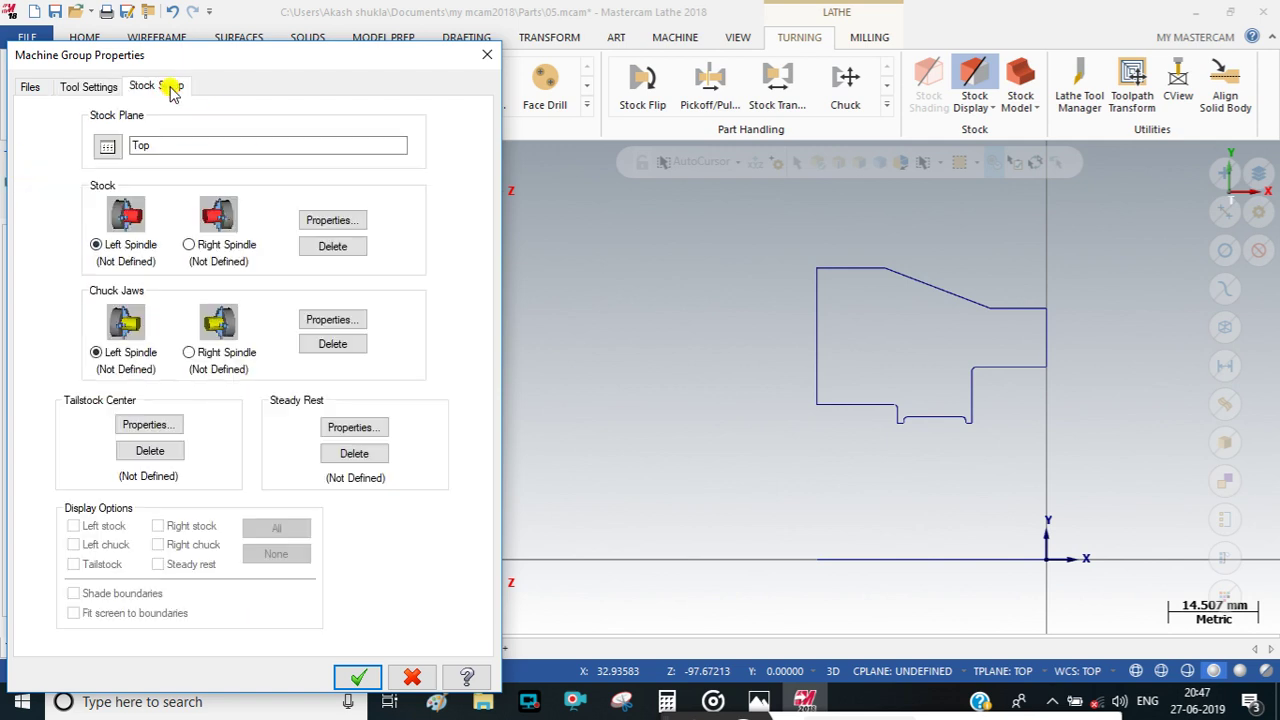
{"action": "left_click", "coordinate": [333, 219]}
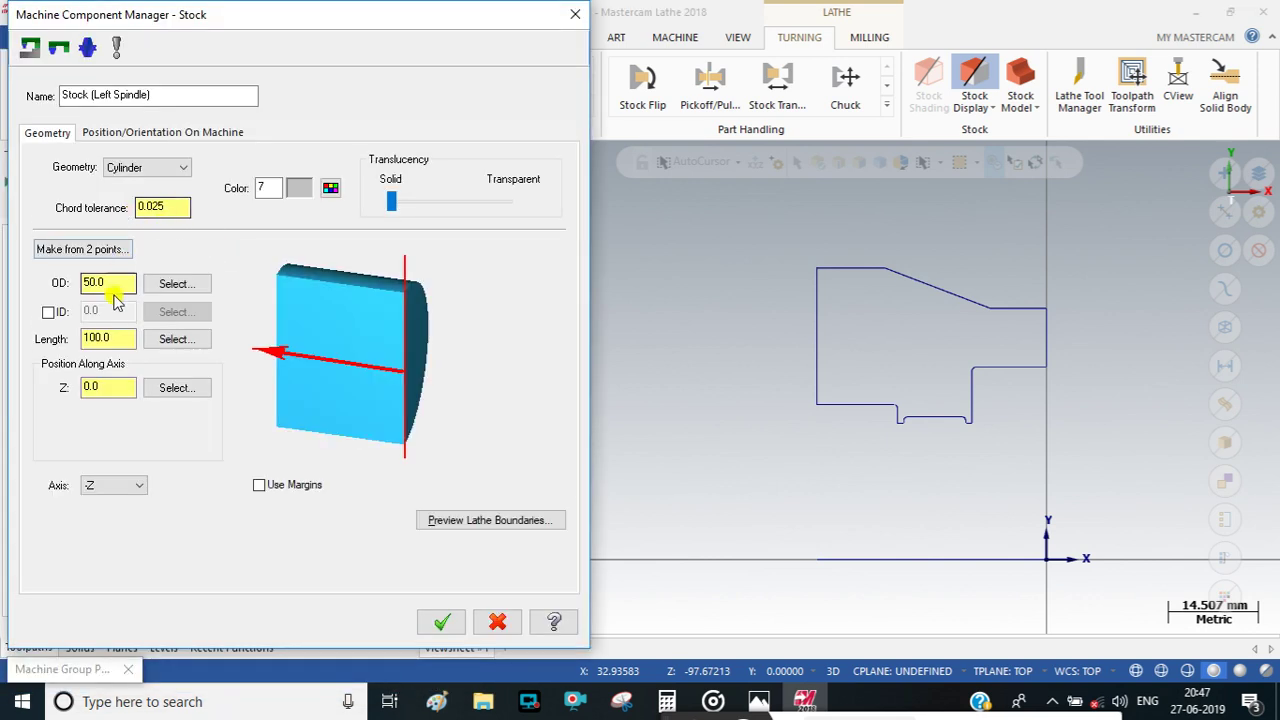
{"action": "left_click", "coordinate": [85, 254]}
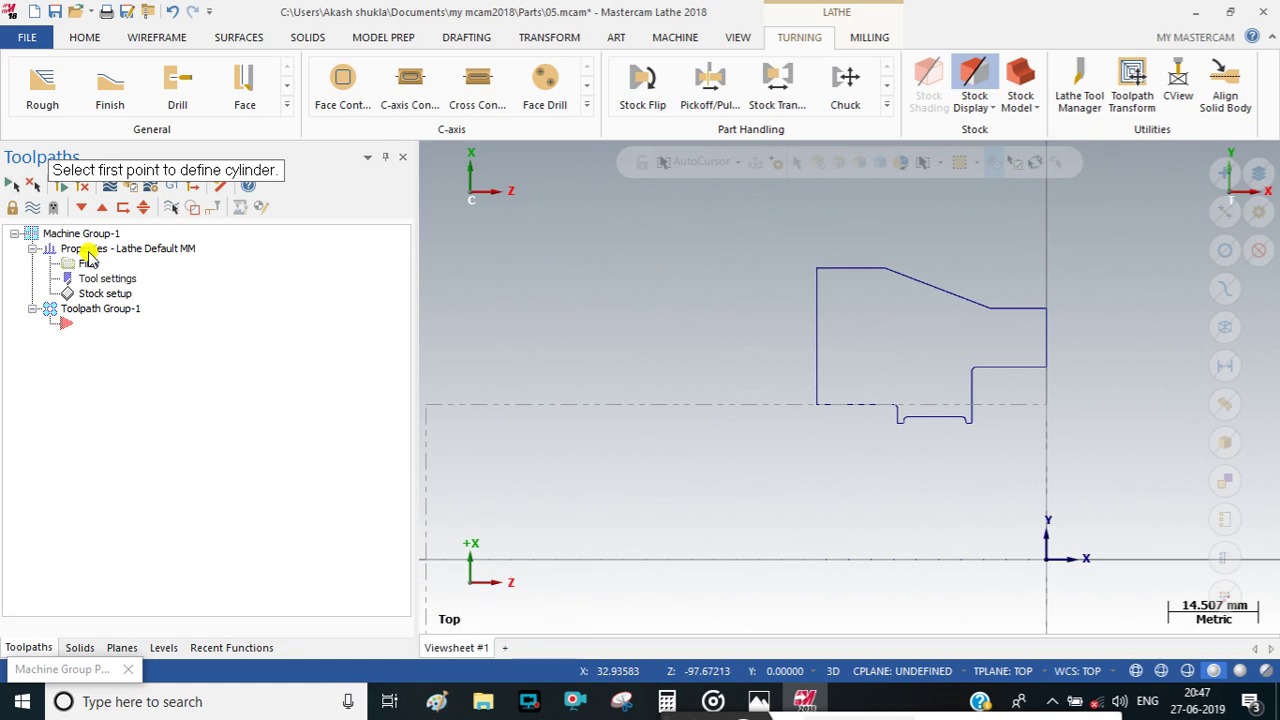
{"action": "left_click", "coordinate": [1041, 565]}
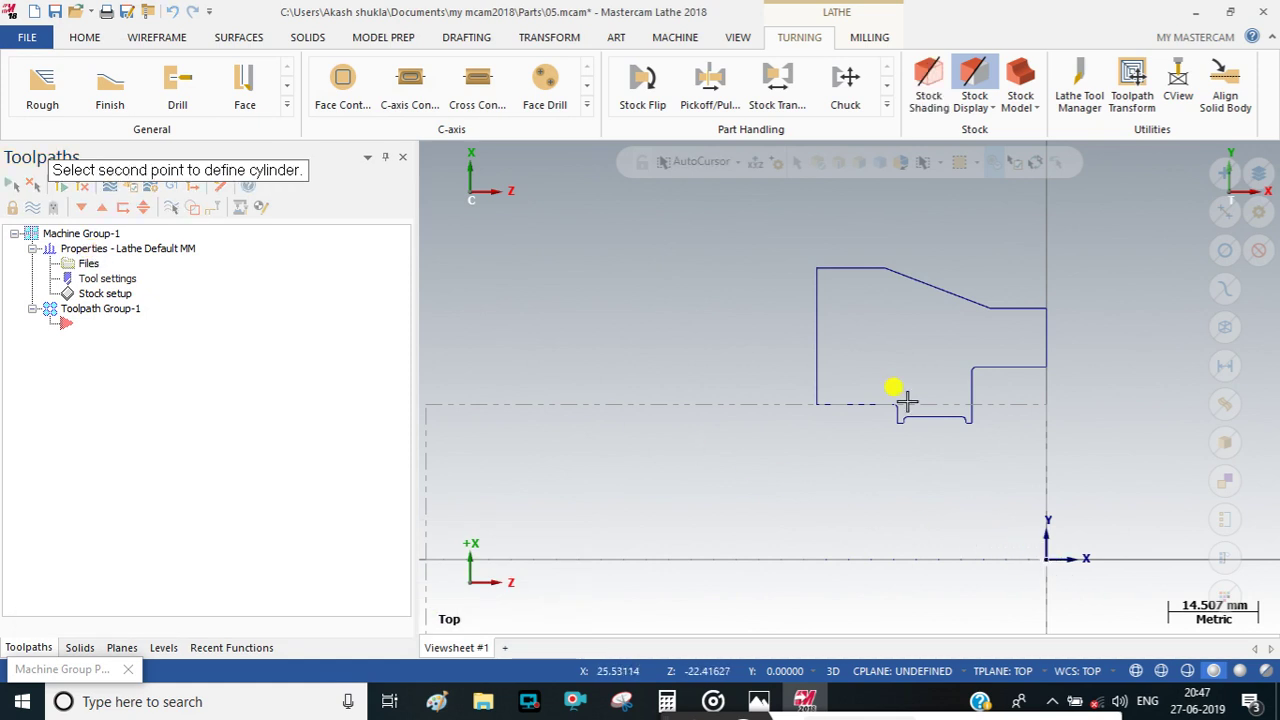
{"action": "left_click", "coordinate": [818, 274]}
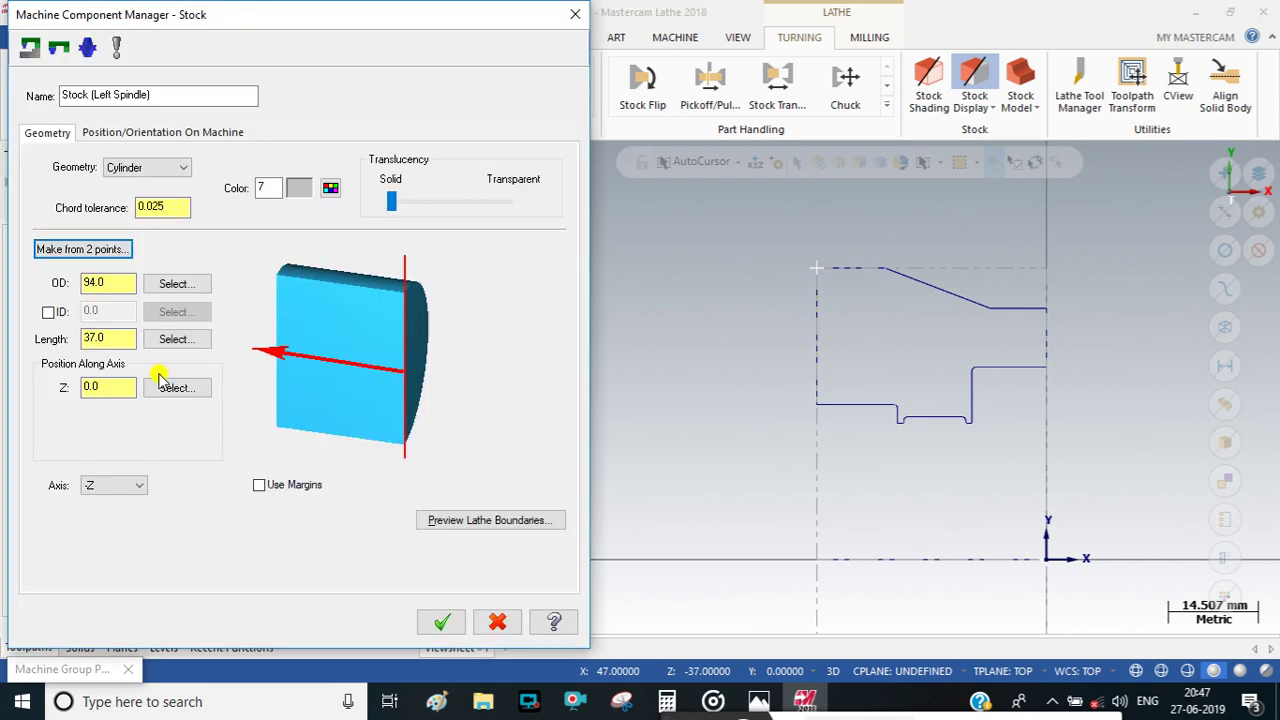
Add stock margins of 1.0 on the outside diameter, 1.0 on the right and 20 on the left, and accept the stock.
{"action": "left_click", "coordinate": [260, 486]}
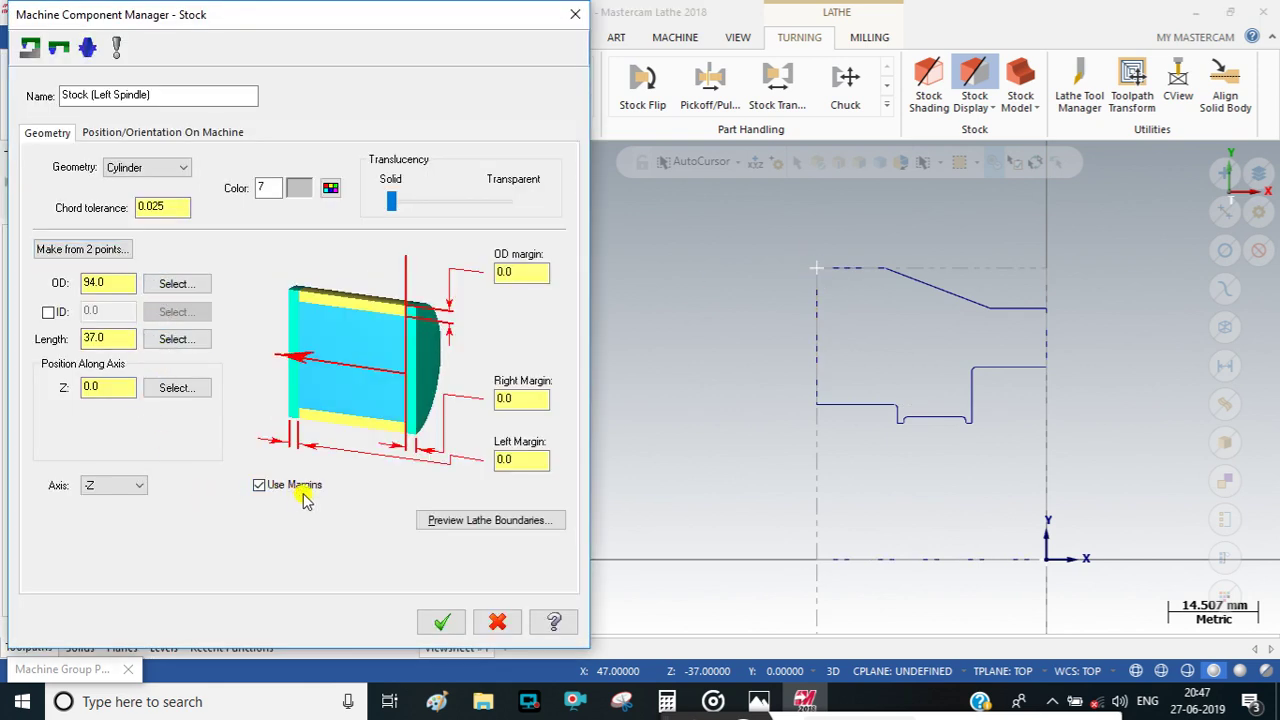
{"action": "left_click", "coordinate": [515, 273]}
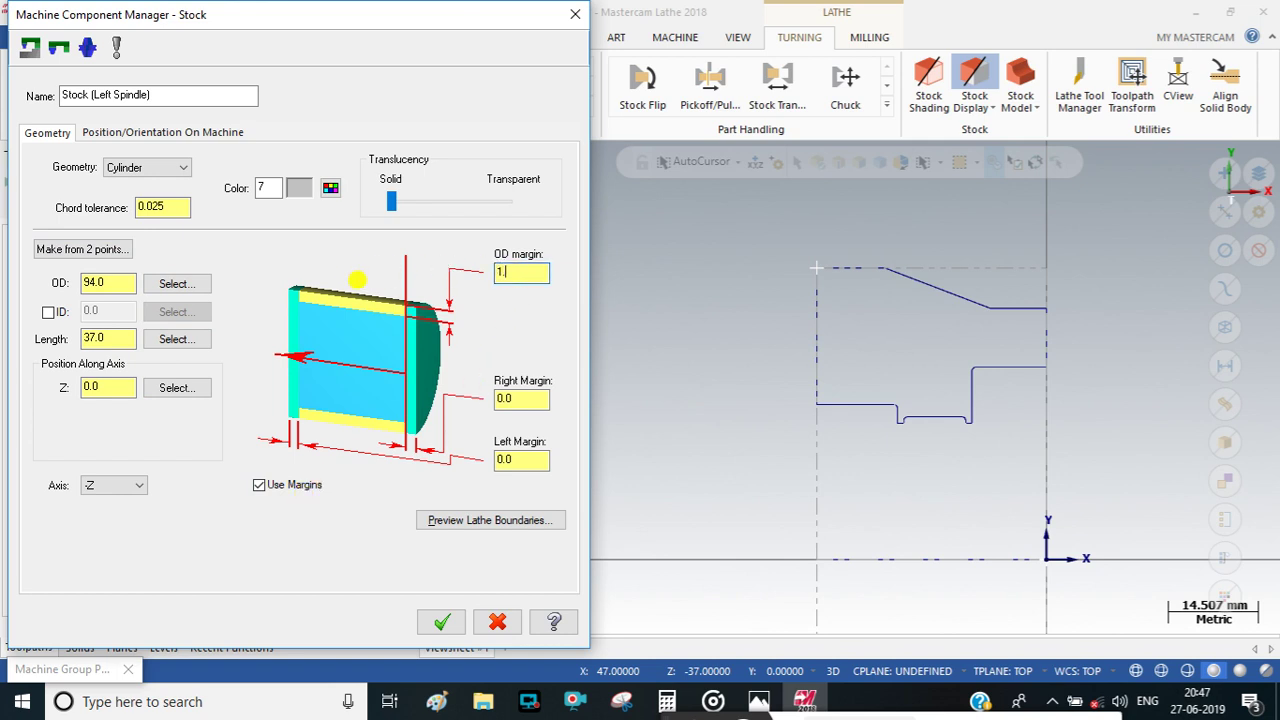
{"action": "left_click", "coordinate": [543, 399]}
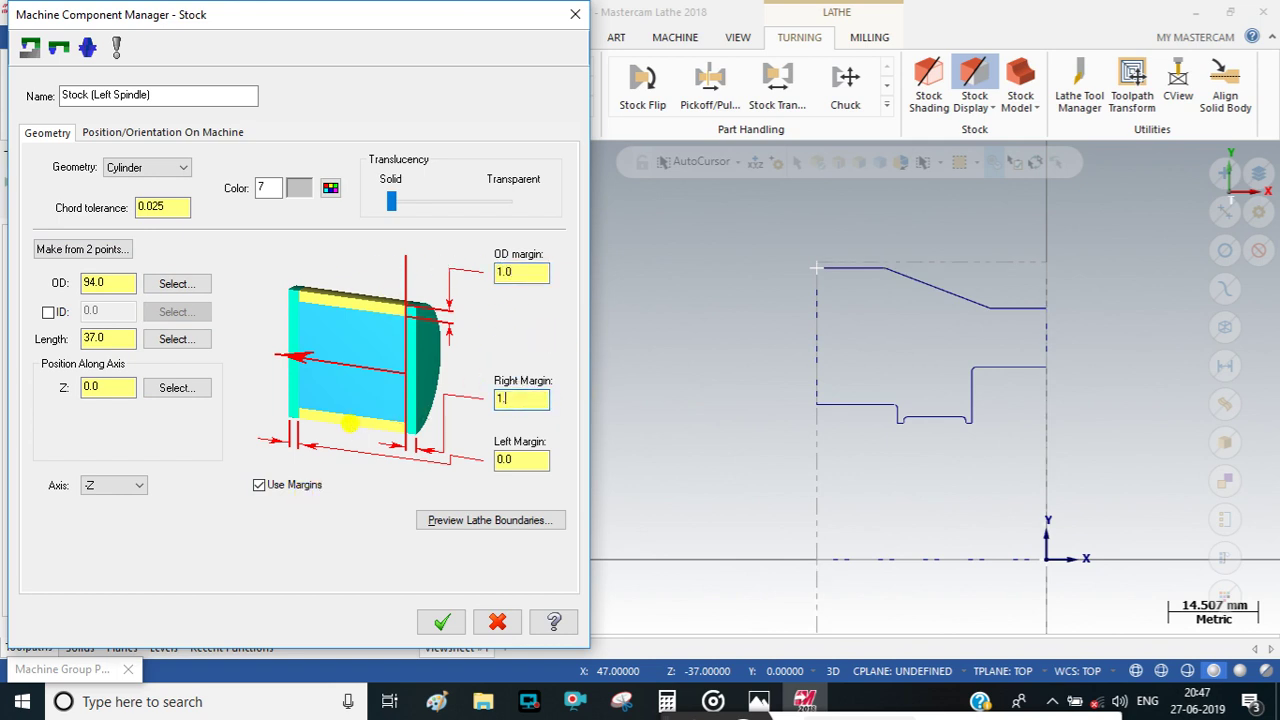
{"action": "key", "text": "Tab"}
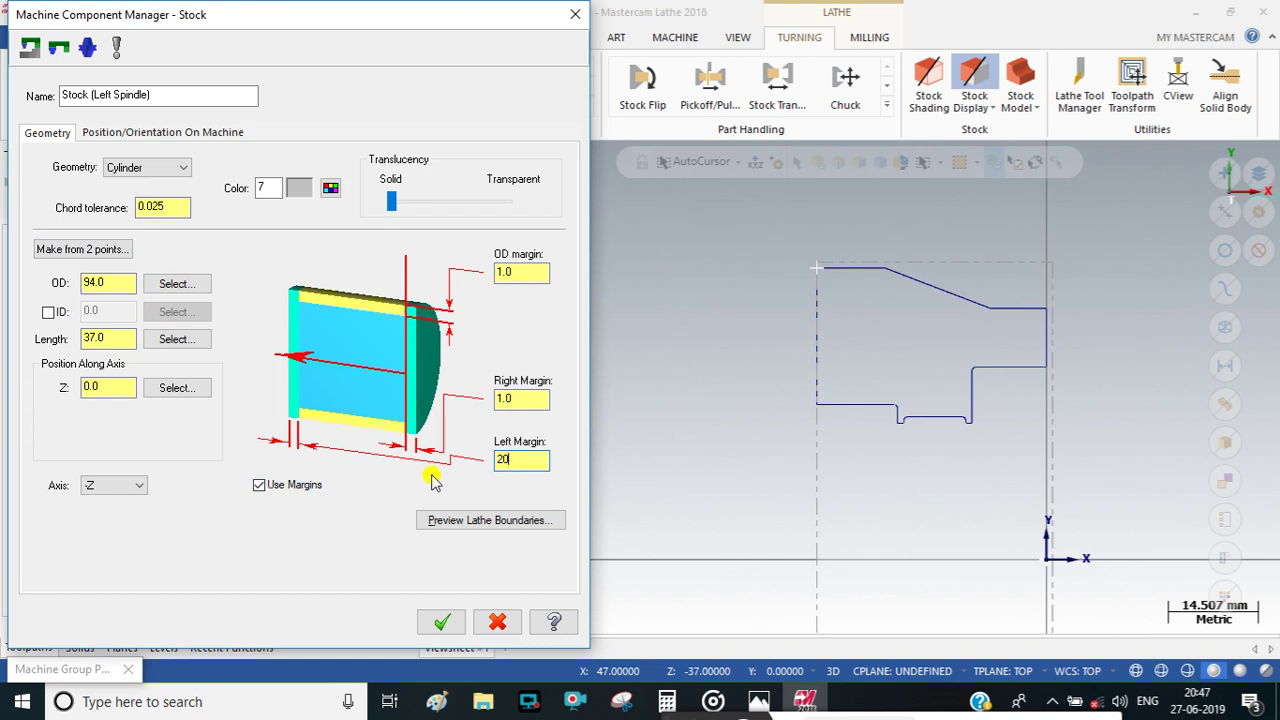
{"action": "left_click", "coordinate": [434, 619]}
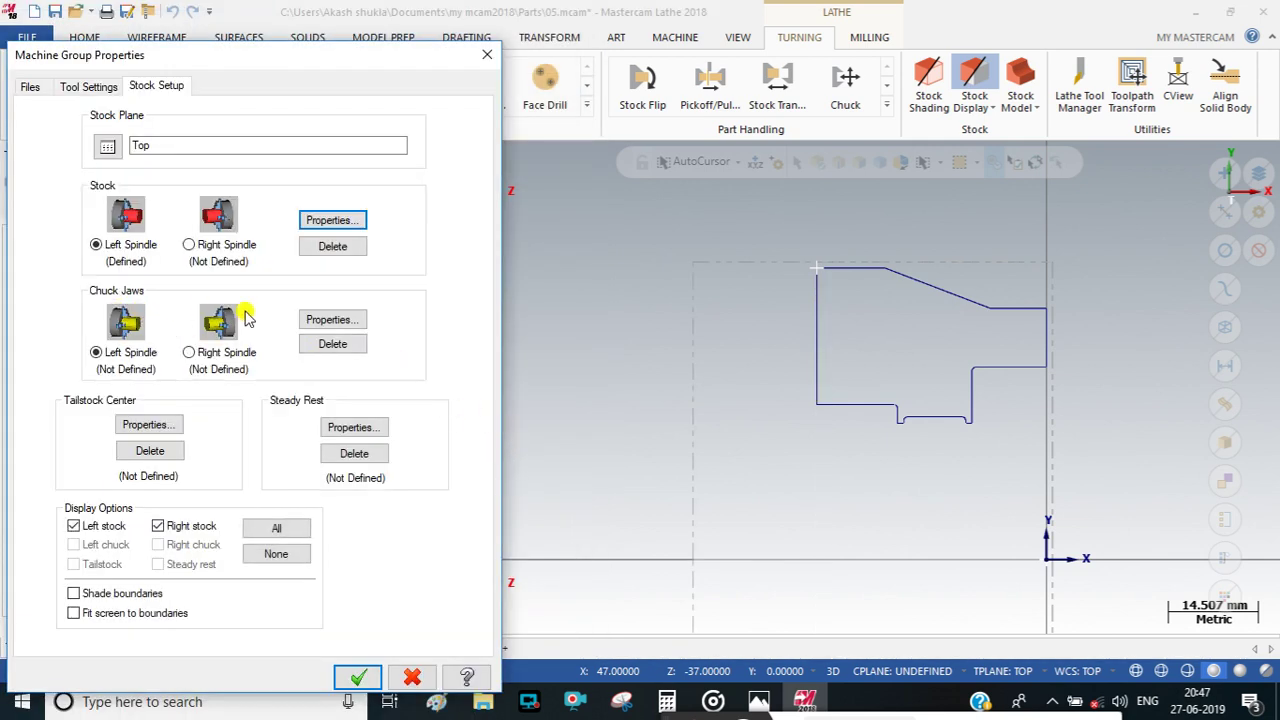
Define the left-spindle chuck jaws positioned from stock, gripping on the maximum diameter with a grip length of 5.0.
{"action": "left_click", "coordinate": [333, 321]}
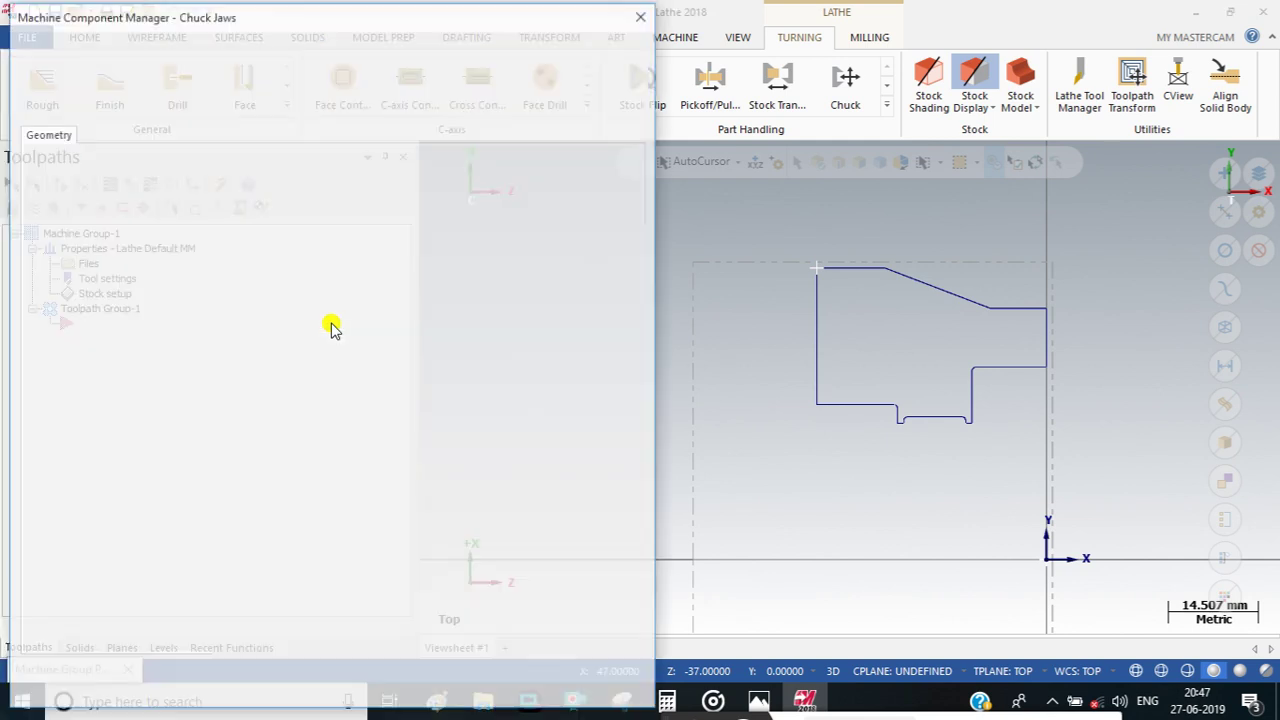
{"action": "left_click", "coordinate": [385, 337]}
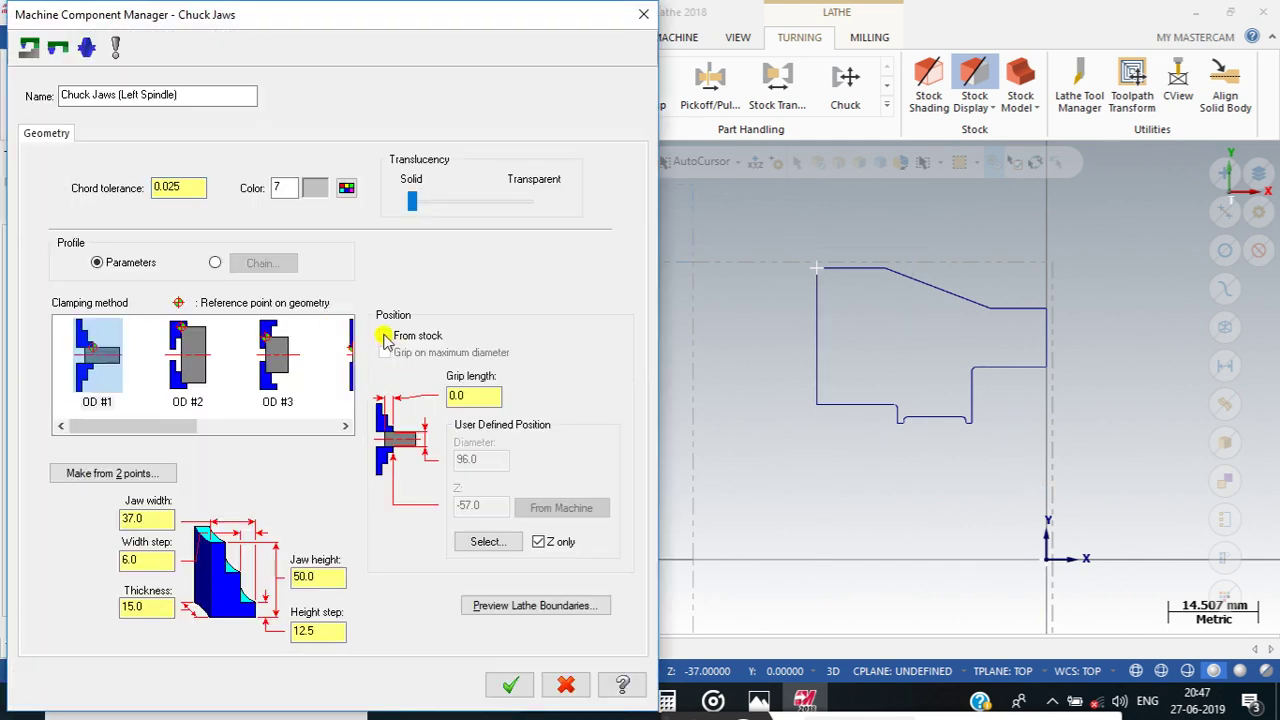
{"action": "left_click", "coordinate": [398, 357]}
{"action": "key", "text": "Tab"}
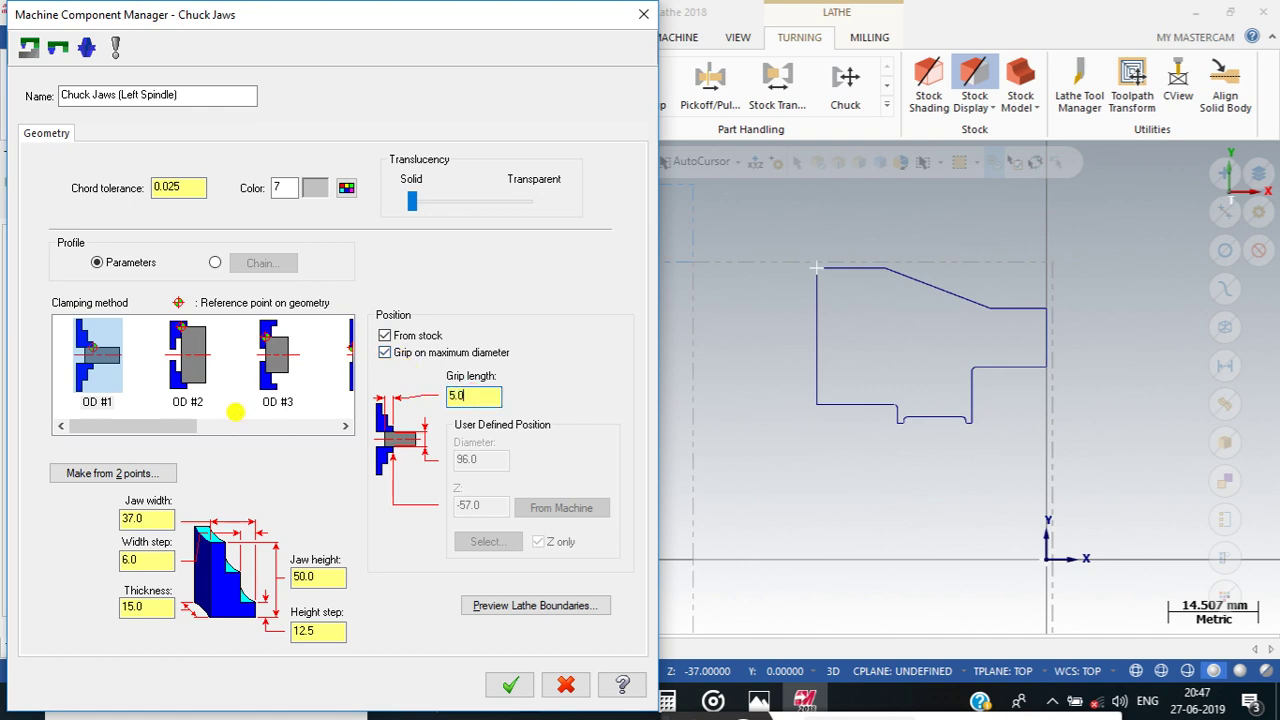
{"action": "left_click", "coordinate": [510, 685]}
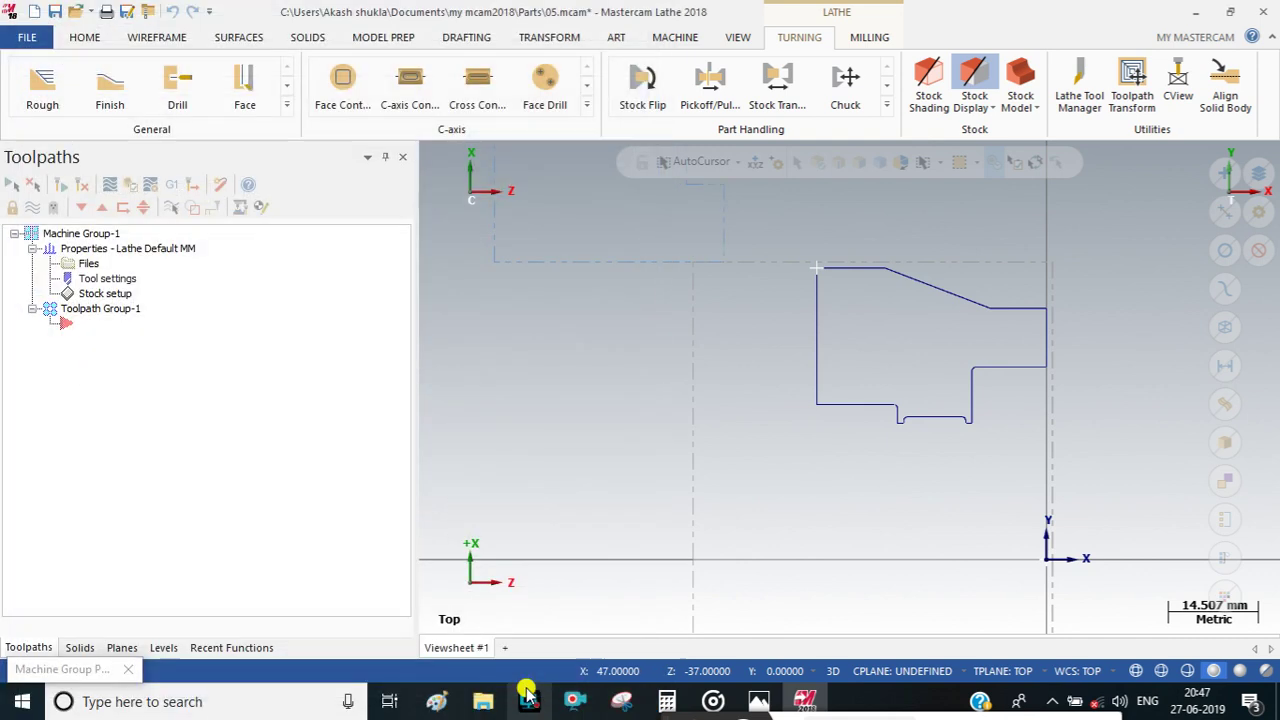
Turn off the right stock display, fit the screen to the boundaries and accept the machine group properties.
{"action": "left_click", "coordinate": [160, 527]}
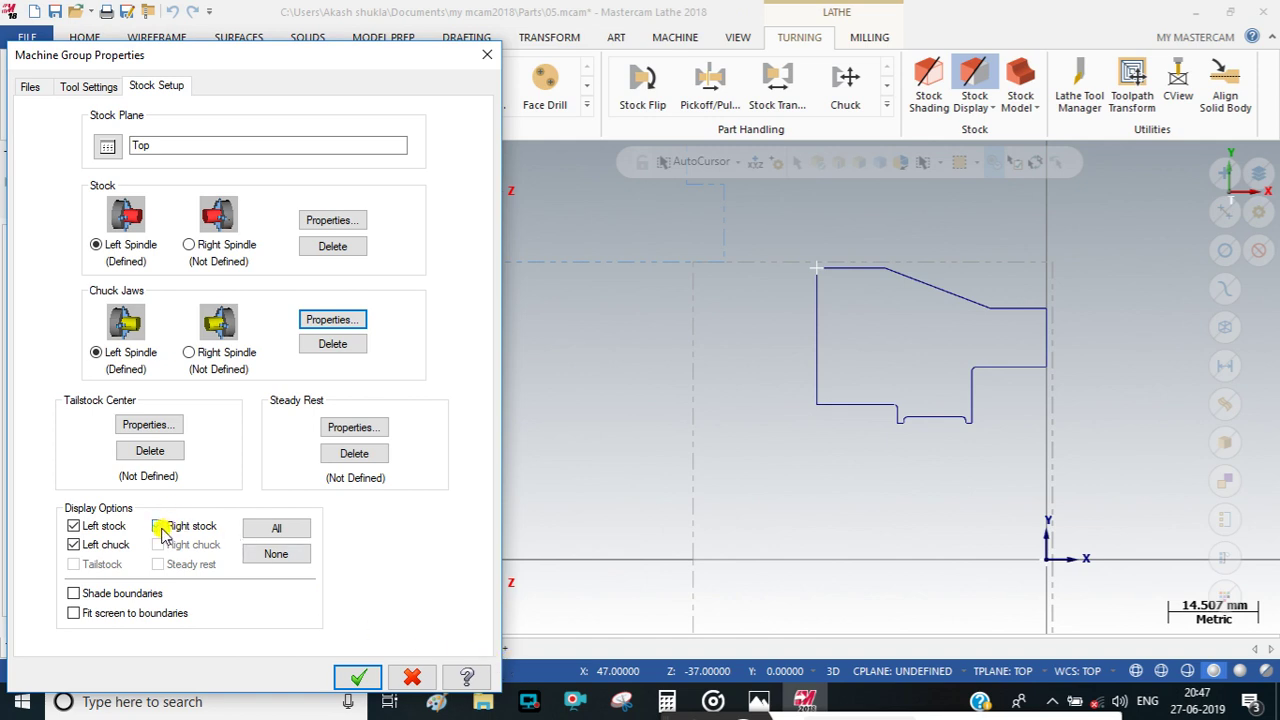
{"action": "left_click", "coordinate": [74, 613]}
{"action": "left_click", "coordinate": [345, 680]}
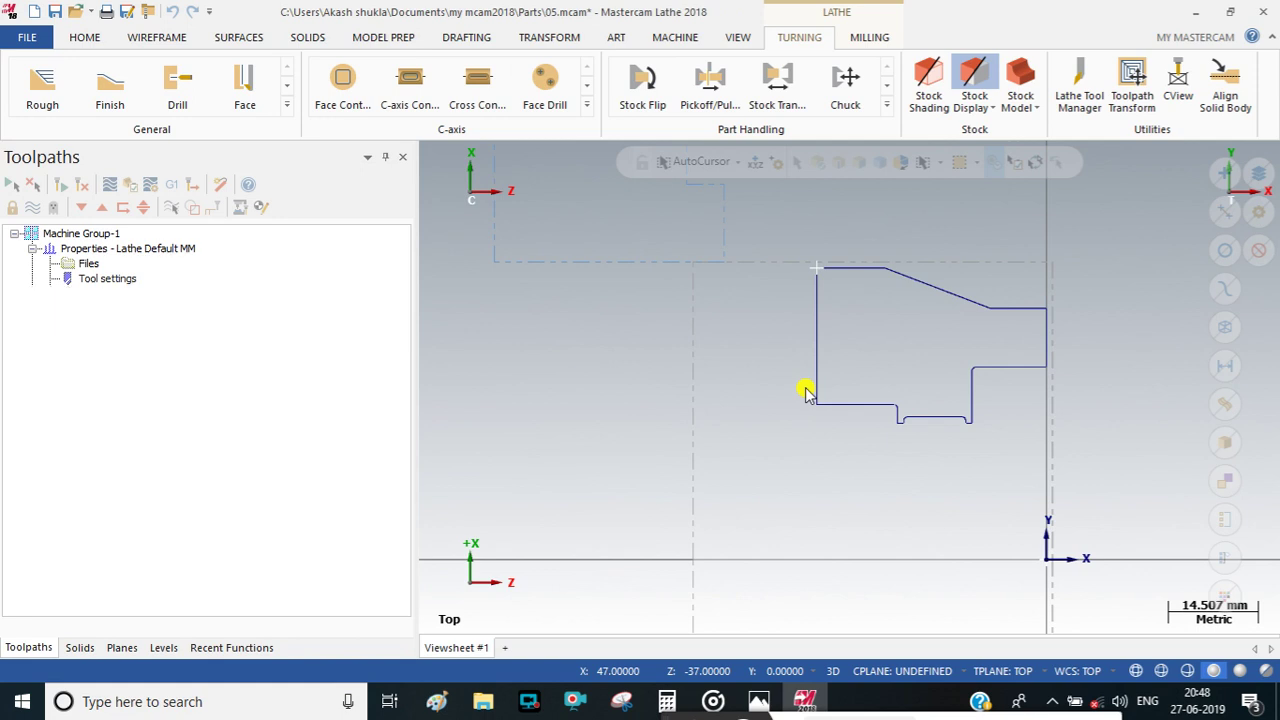
{"action": "left_click", "coordinate": [808, 393]}
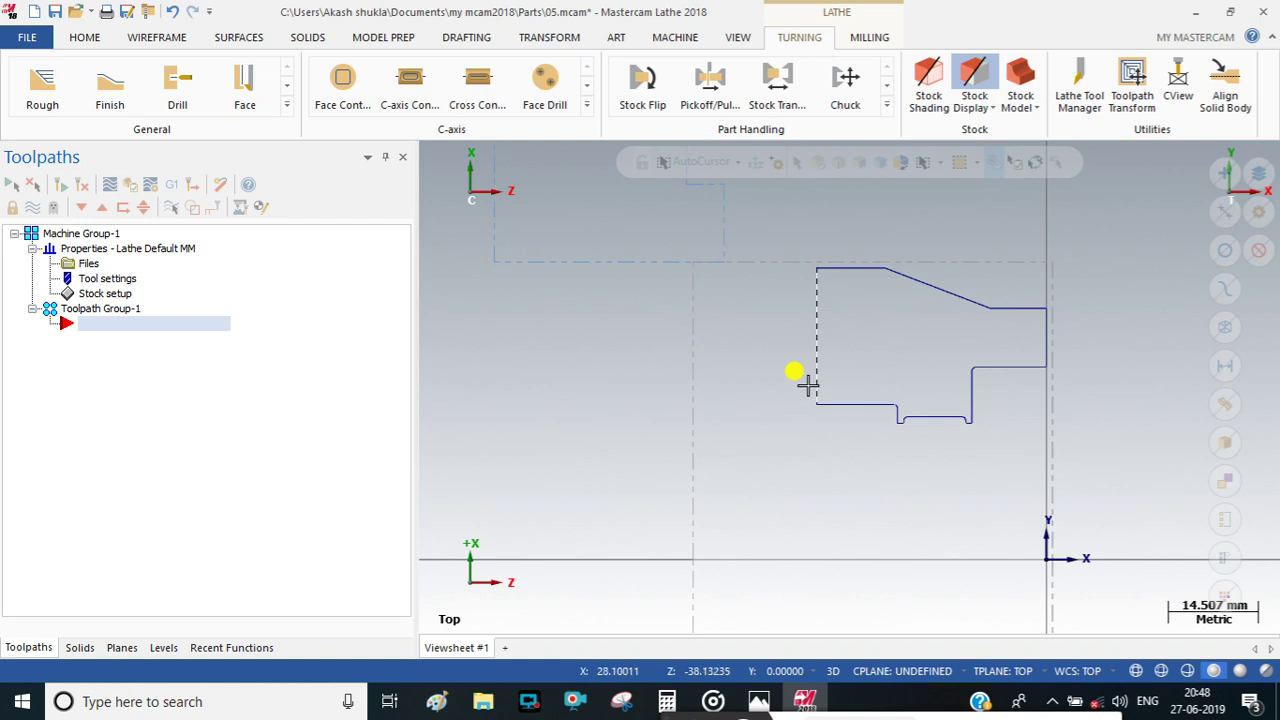
{"action": "right_click", "coordinate": [595, 301]}
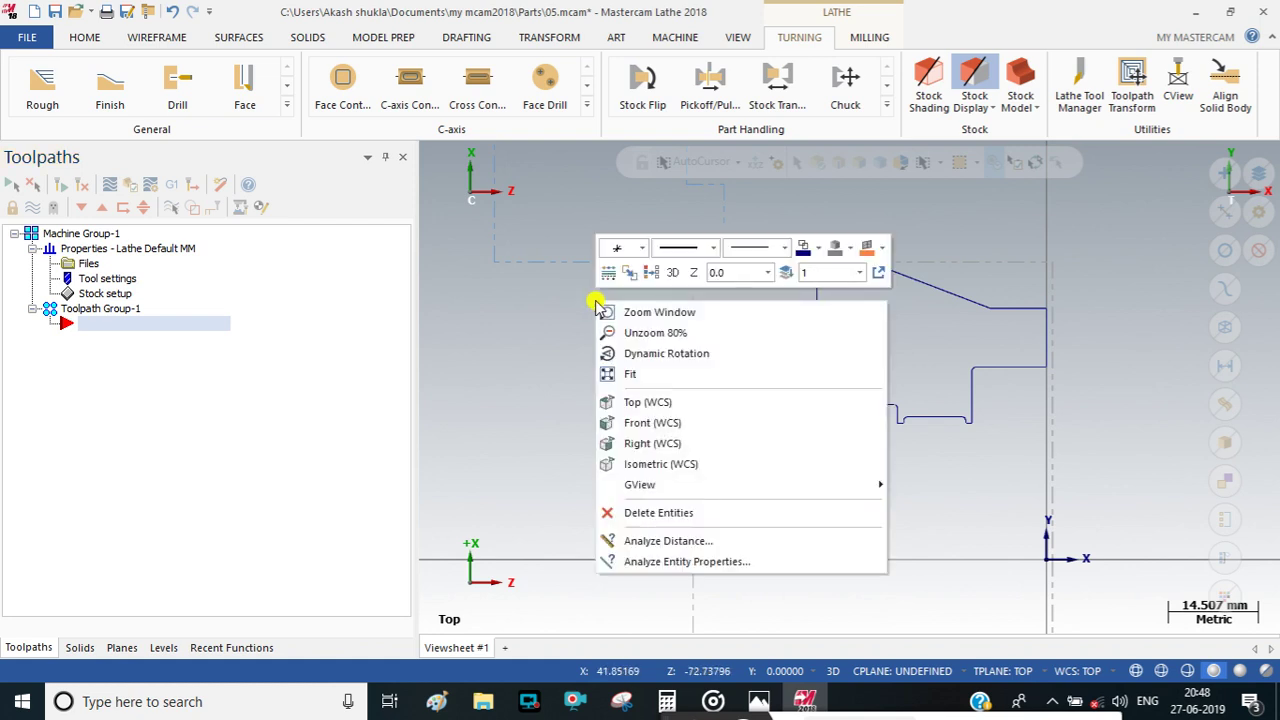
{"action": "left_click", "coordinate": [624, 372]}
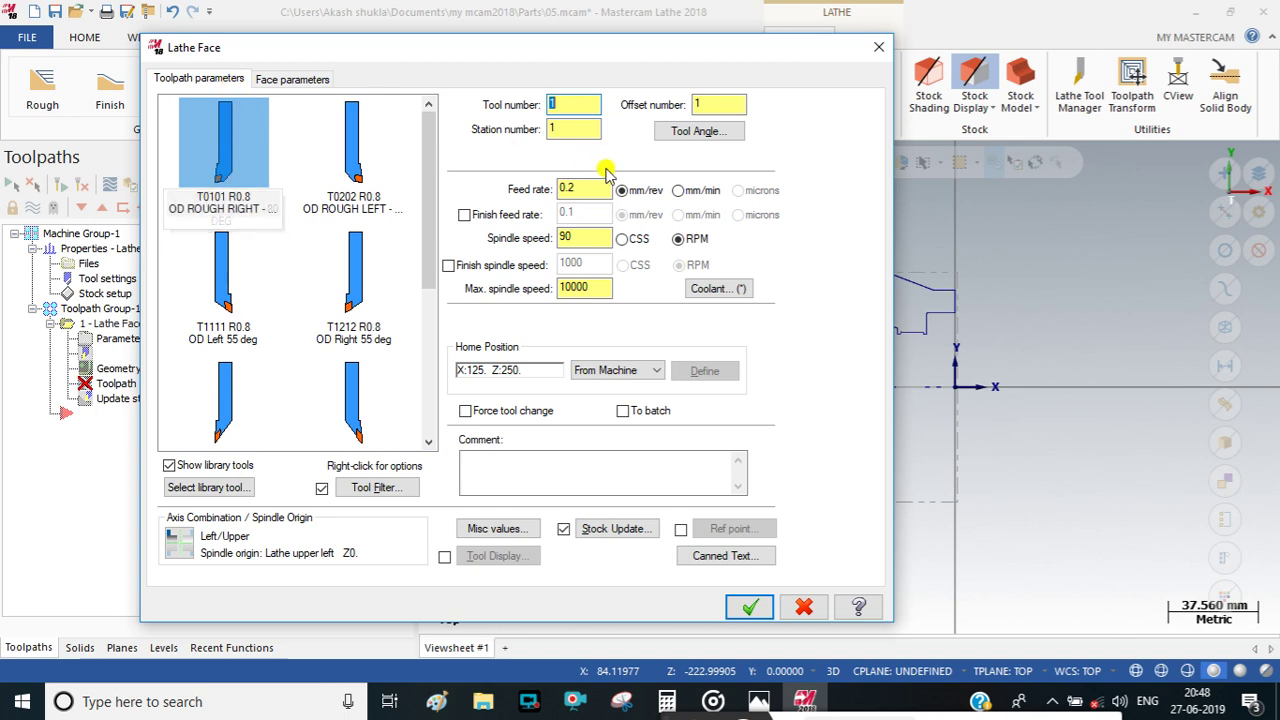
For the face toolpath with tool T0101, set the spindle speed to 250 CSS, the maximum to 1500 and the comment to Facing.
{"action": "double_click", "coordinate": [594, 234]}
{"action": "type", "text": "250"}
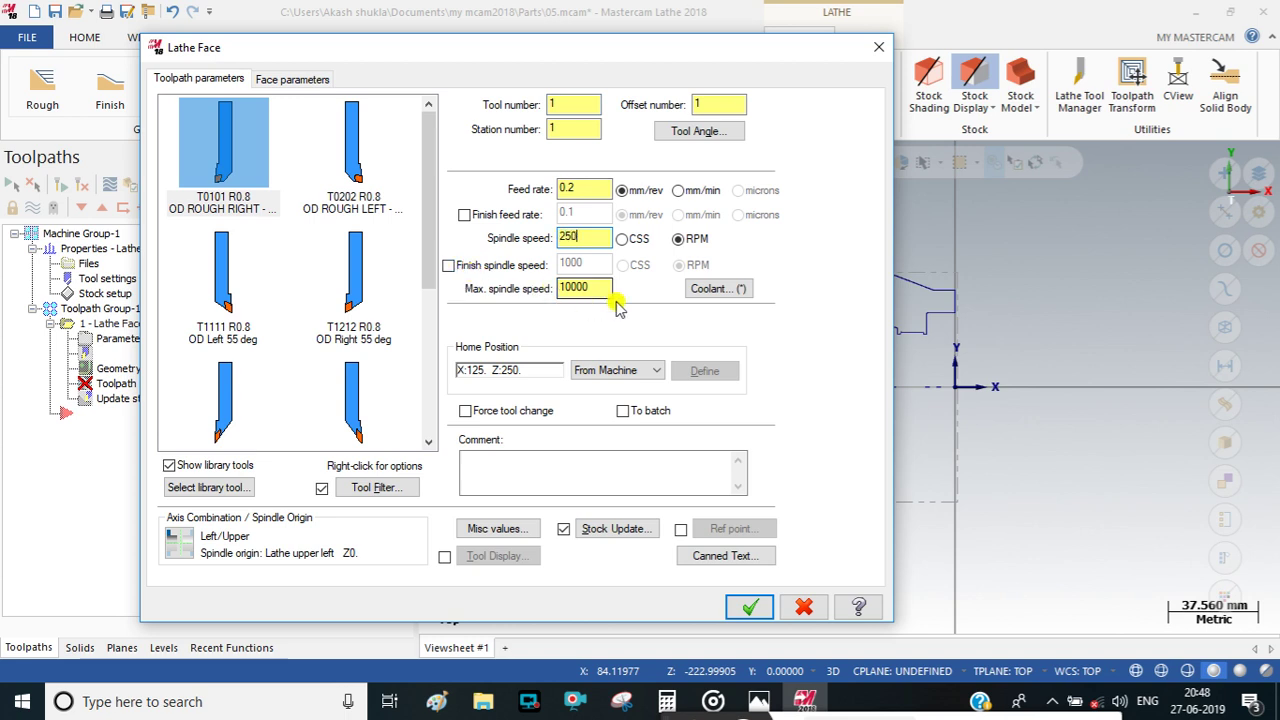
{"action": "left_click", "coordinate": [622, 239]}
{"action": "double_click", "coordinate": [590, 288]}
{"action": "type", "text": "1500"}
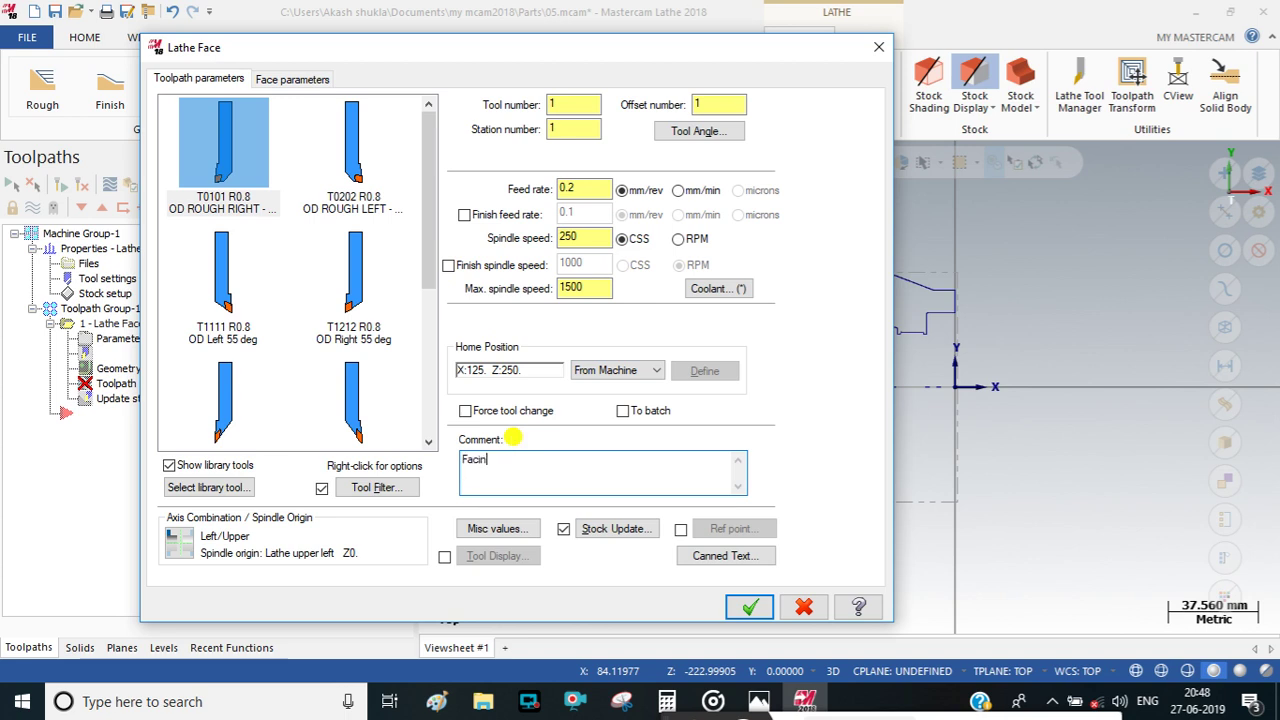
Enable reference points, pick an approach point at about X 62.2, Z 22.7 beyond the stock, and copy it to the retract point.
{"action": "left_click", "coordinate": [681, 529]}
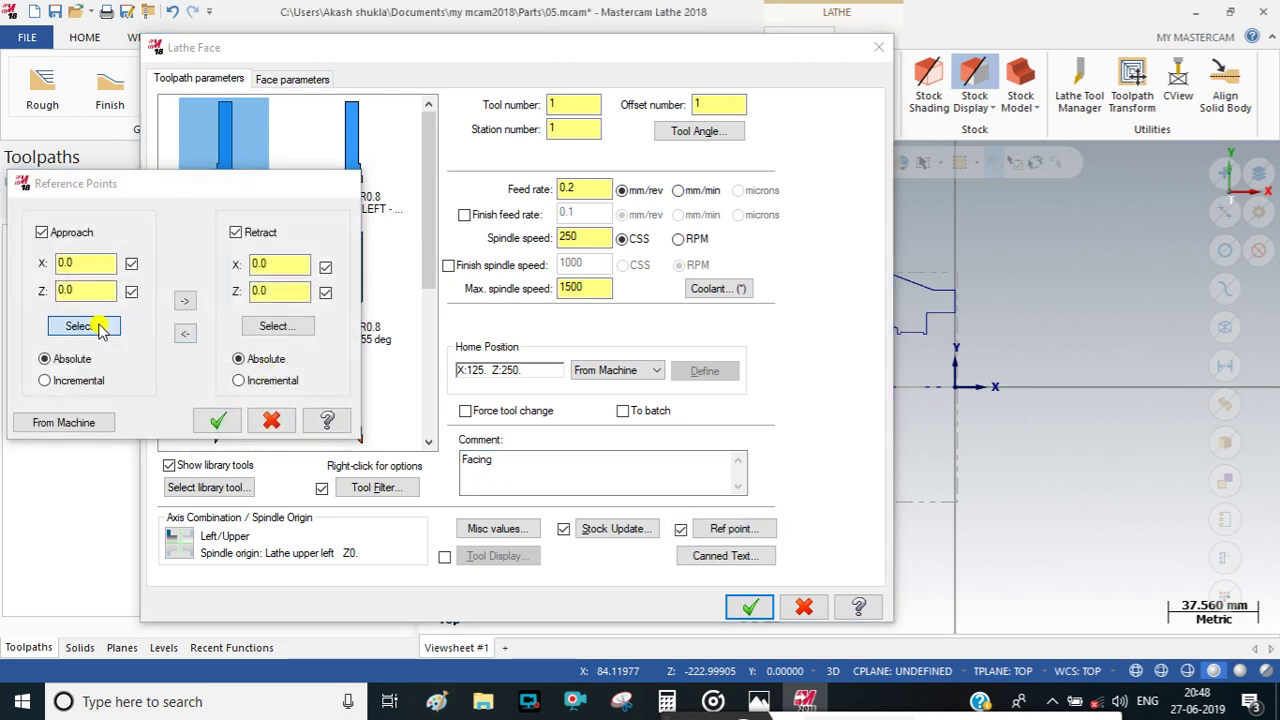
{"action": "left_click", "coordinate": [95, 327]}
{"action": "left_click", "coordinate": [997, 229]}
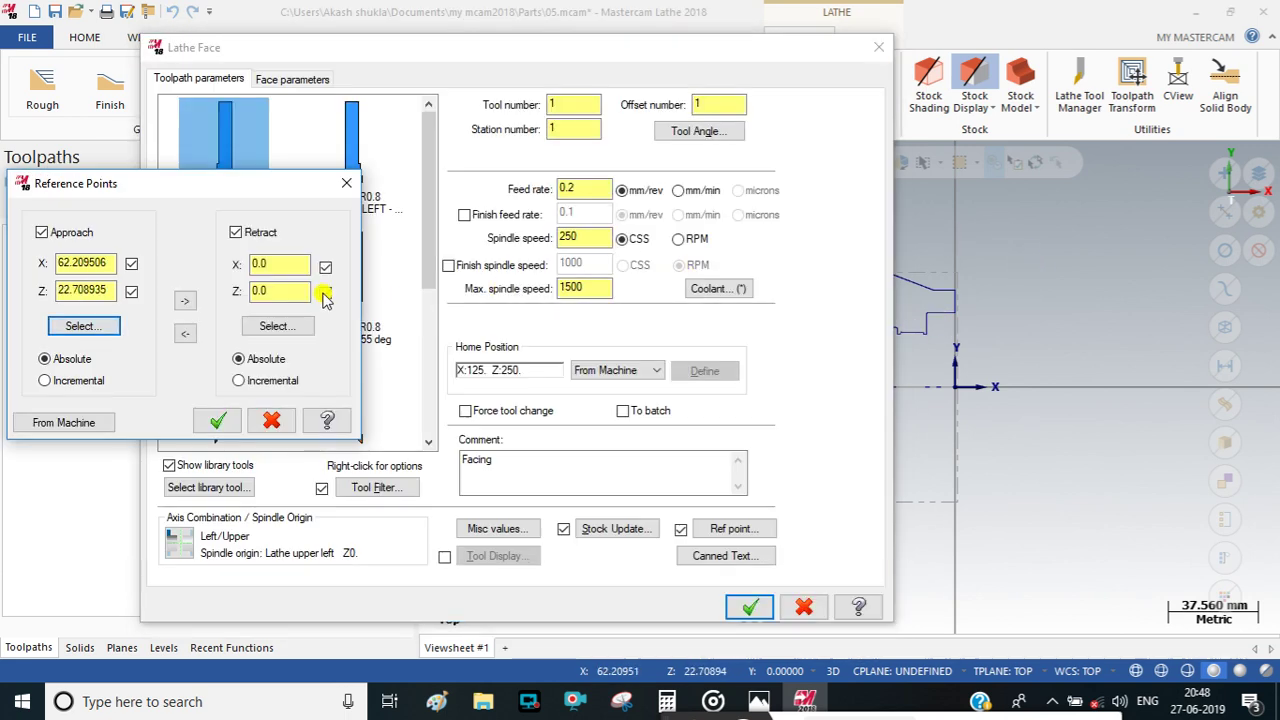
{"action": "left_click", "coordinate": [188, 300]}
{"action": "left_click", "coordinate": [217, 420]}
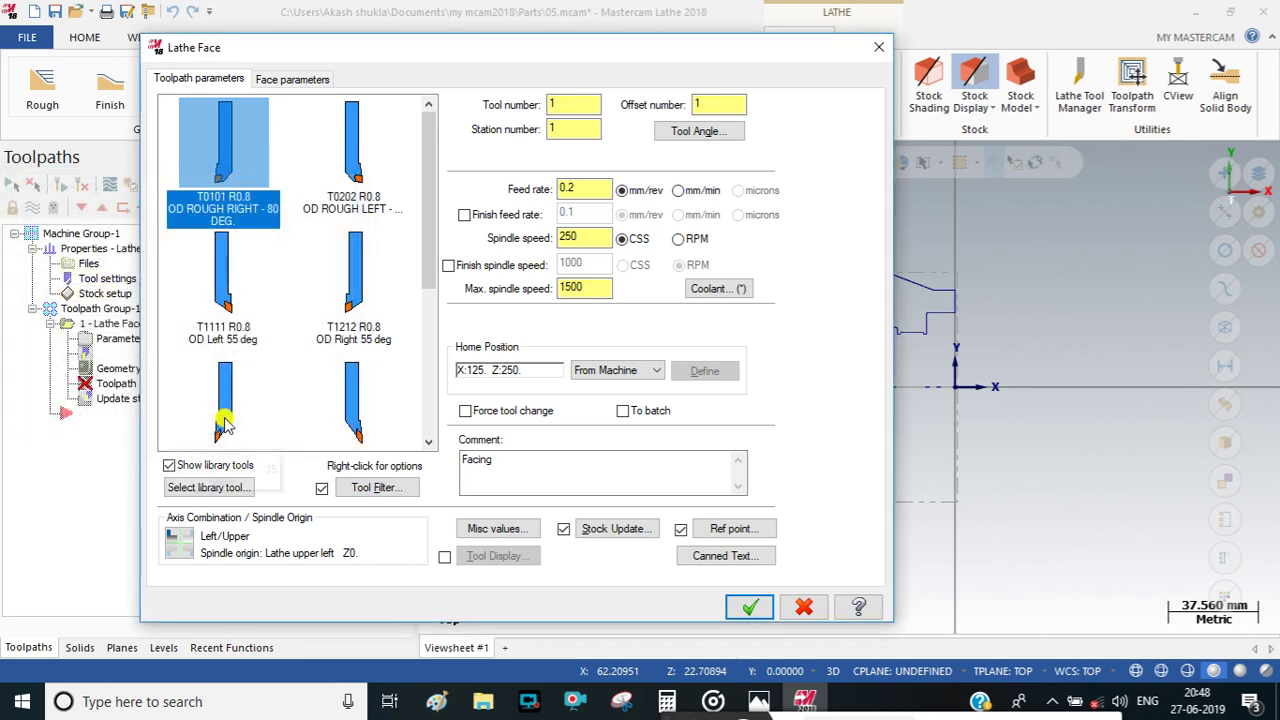
In the face parameters, set the finish stepover to 0.5 and the maximum number of finish passes to 2.
{"action": "left_click", "coordinate": [306, 82]}
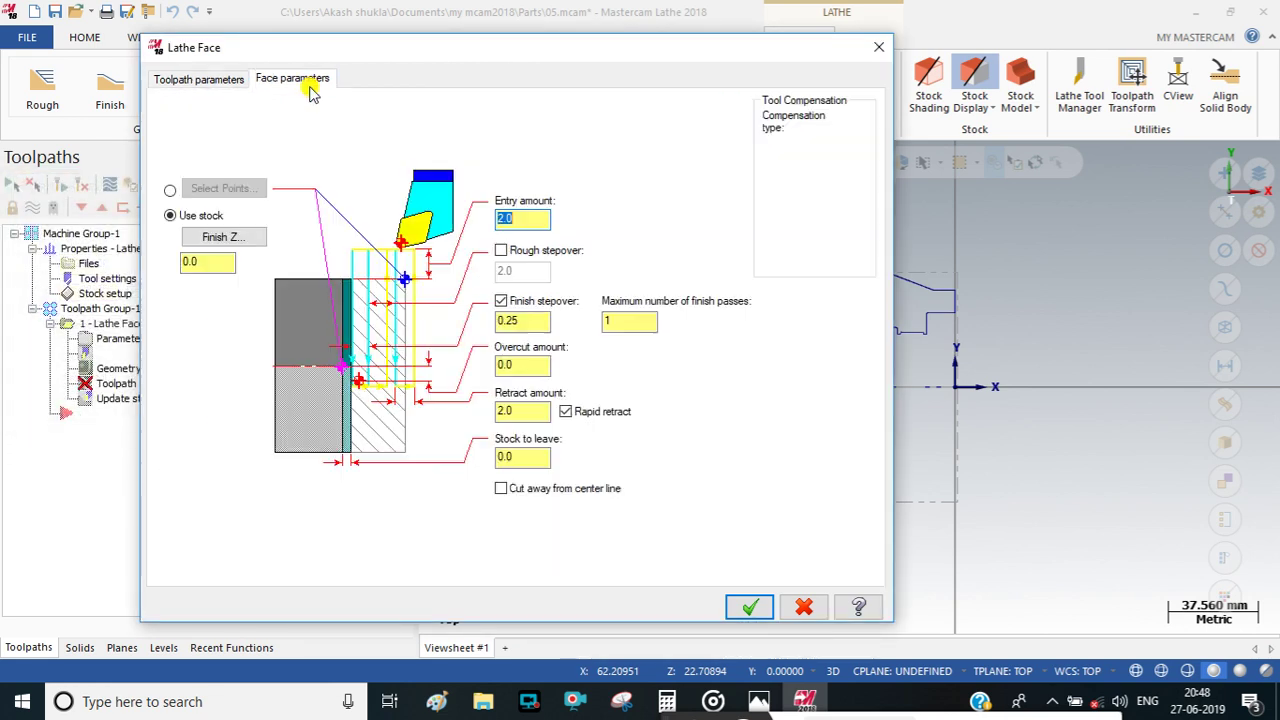
{"action": "double_click", "coordinate": [512, 320]}
{"action": "type", "text": "0.5"}
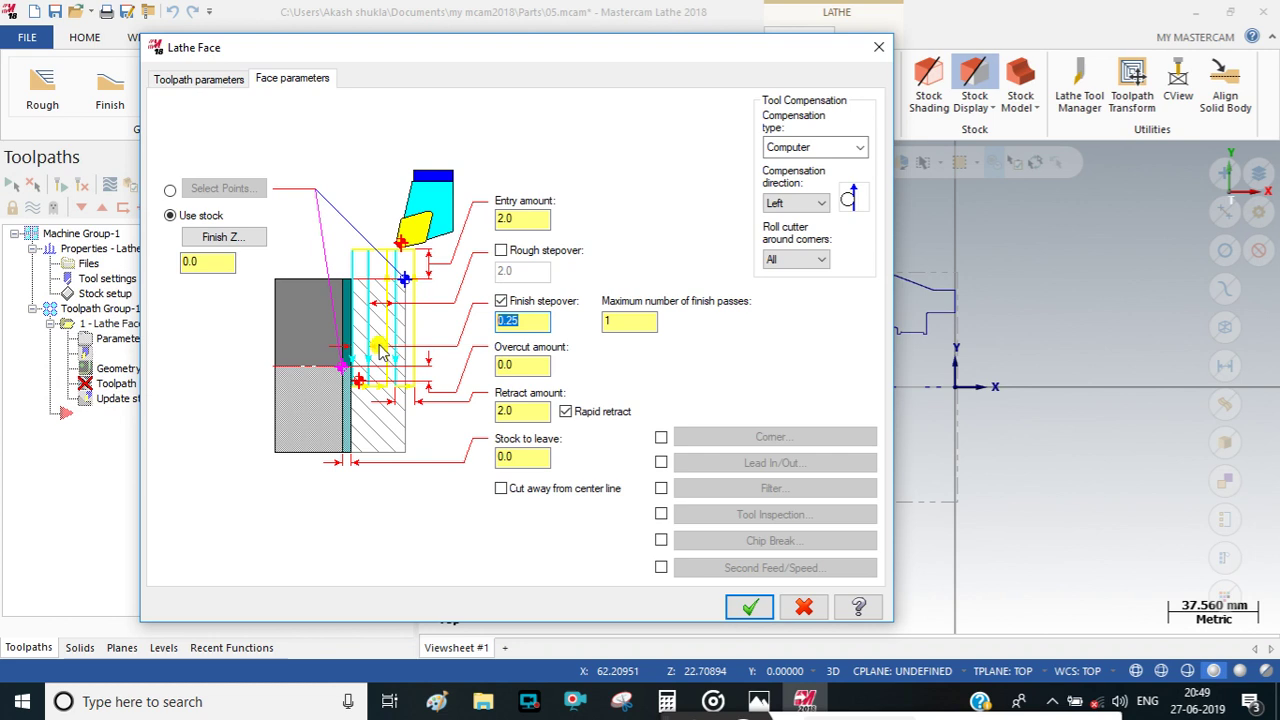
{"action": "double_click", "coordinate": [625, 321]}
{"action": "type", "text": "2"}
Set the face toolpath's overcut amount and retract amount to 1.0, and the stock to leave to 0.0.
{"action": "double_click", "coordinate": [521, 365]}
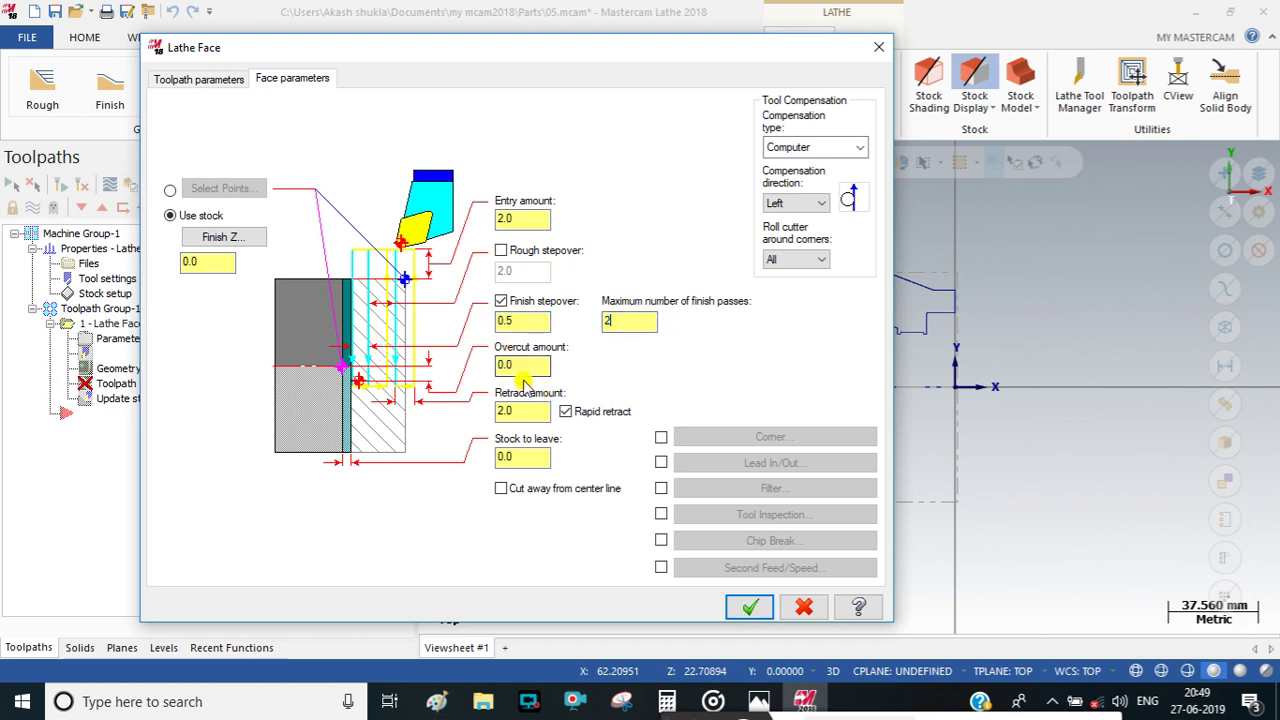
{"action": "type", "text": "1.0"}
{"action": "key", "text": "Tab"}
{"action": "type", "text": "1.0"}
{"action": "double_click", "coordinate": [538, 457]}
{"action": "type", "text": "0.0"}
Set the face toolpath's tool compensation type to Off and accept the toolpath.
{"action": "left_click", "coordinate": [812, 148]}
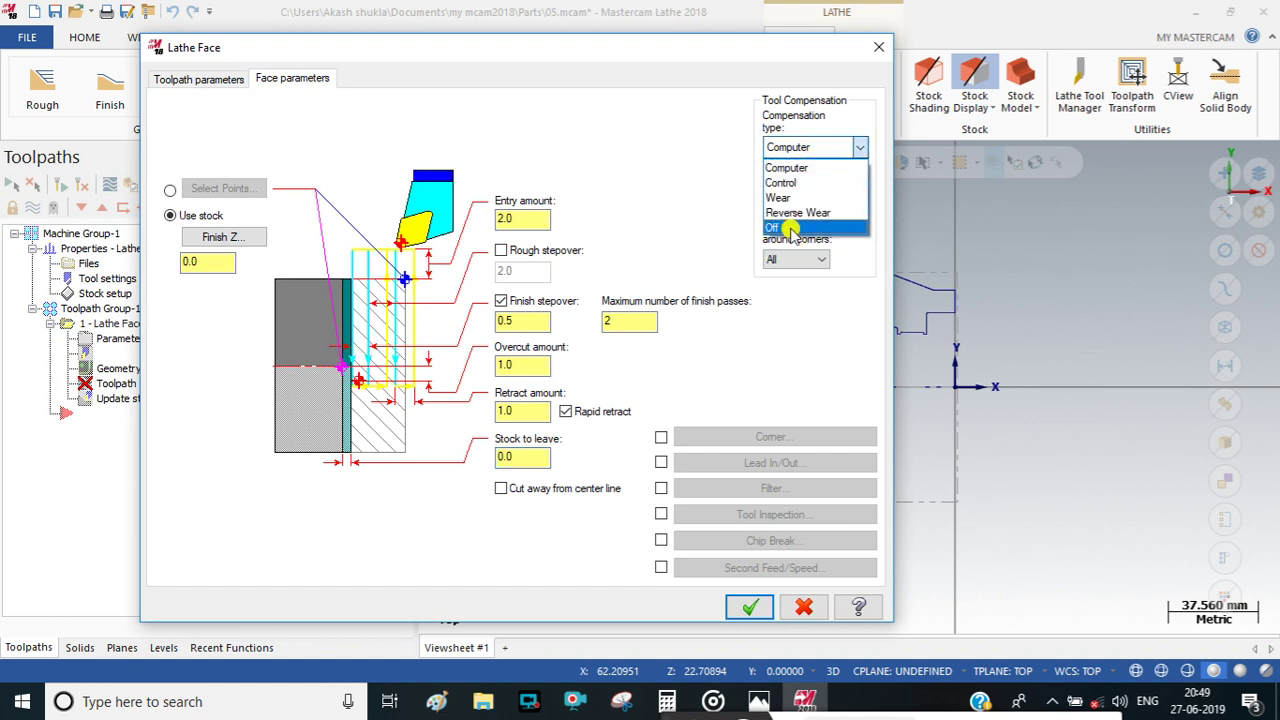
{"action": "left_click", "coordinate": [790, 229]}
{"action": "left_click", "coordinate": [748, 607]}
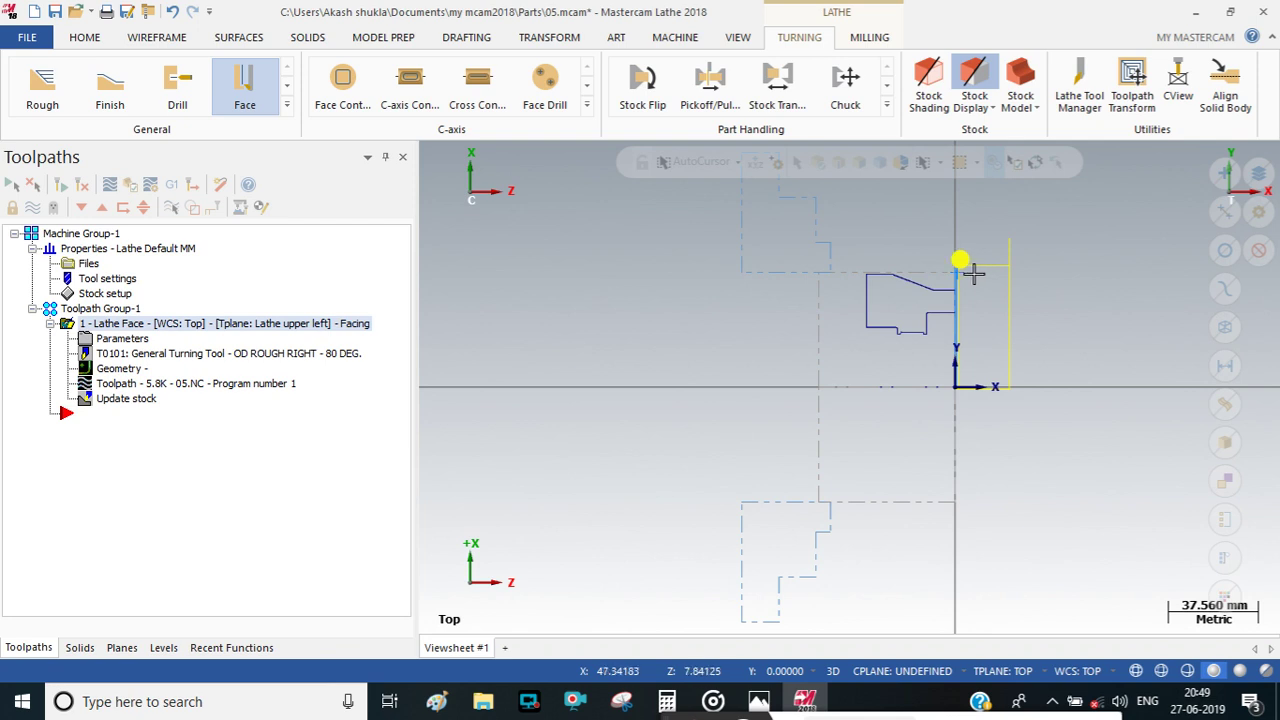
Start a Rough toolpath and chain the outer profile from the short front diameter over the taper to the large diameter at the back.
{"action": "left_click", "coordinate": [45, 100]}
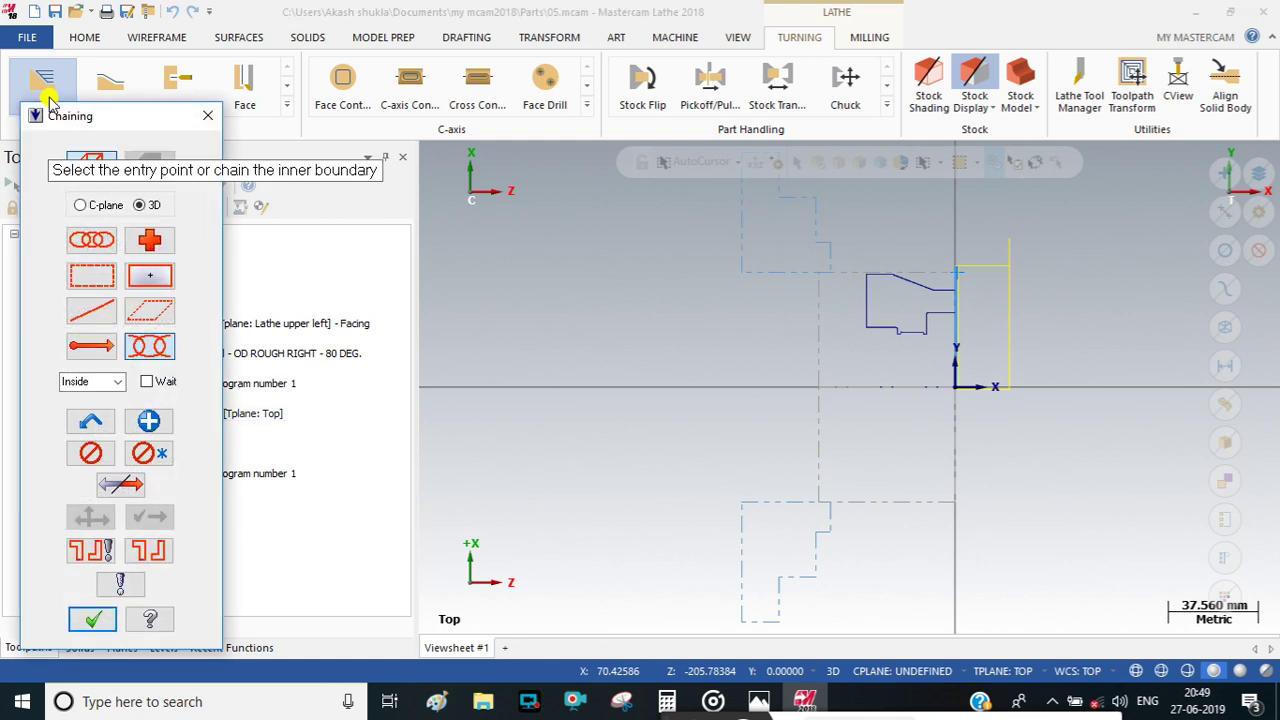
{"action": "scroll", "coordinate": [826, 246], "scroll_direction": "up", "scroll_amount": 4}
{"action": "left_click", "coordinate": [974, 298]}
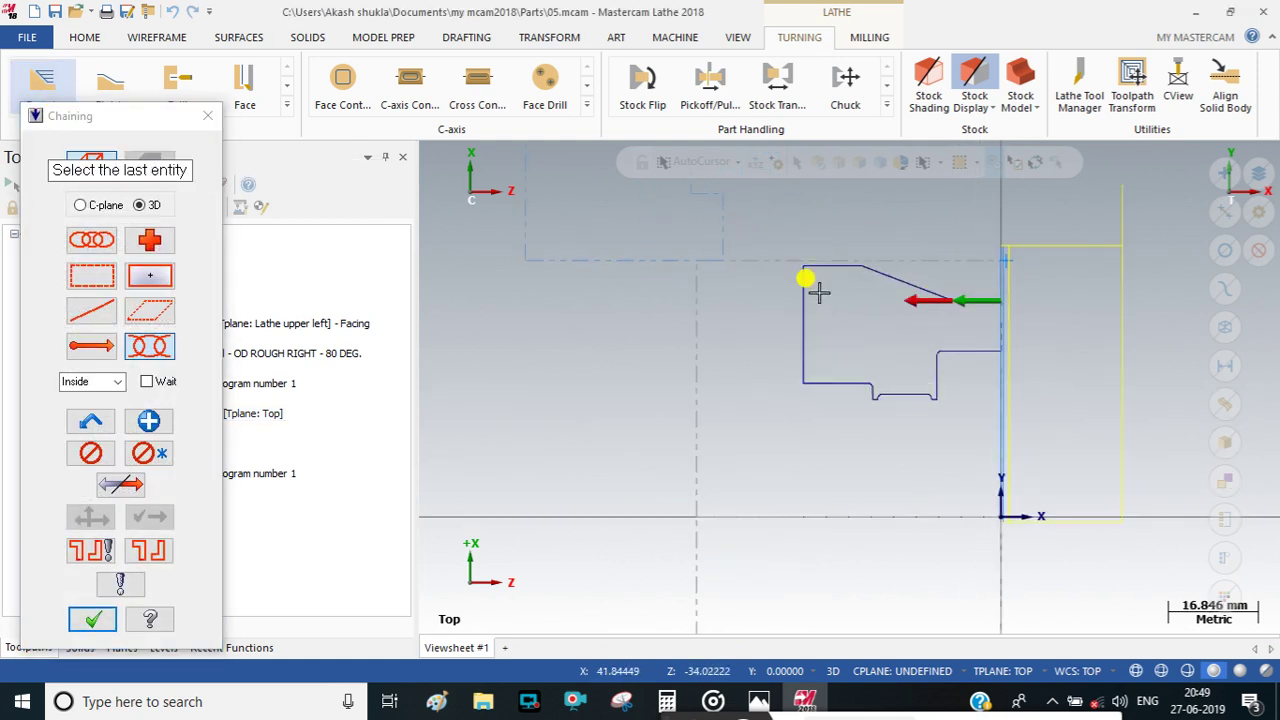
{"action": "left_click", "coordinate": [826, 266]}
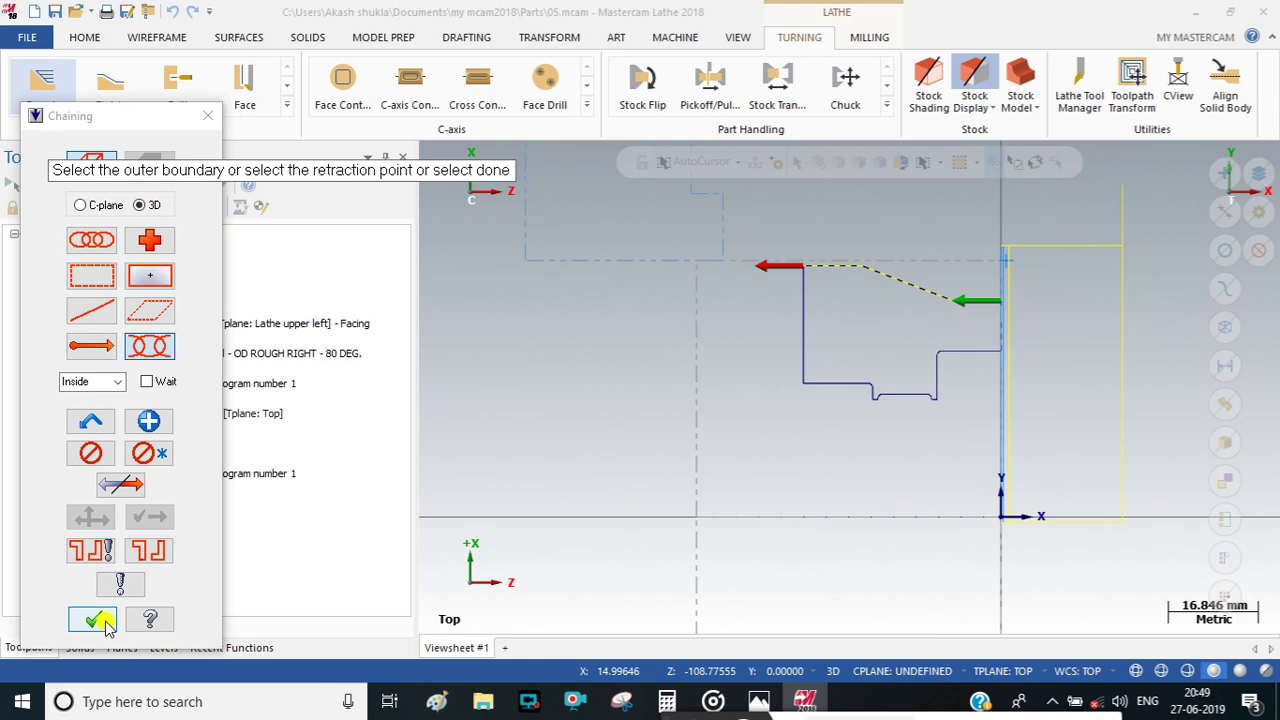
{"action": "left_click", "coordinate": [92, 619]}
{"action": "key", "text": "Return"}
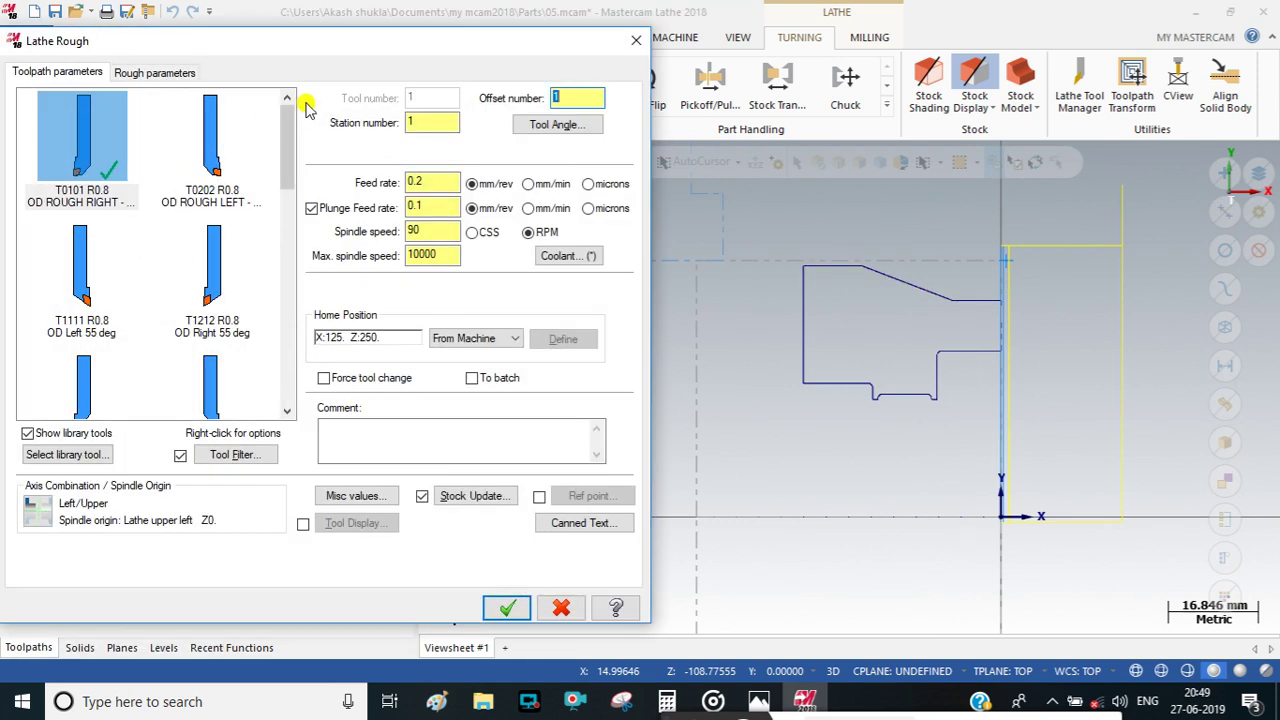
In the rough parameters, set the depth of cut to 0.5 and the entry amount to 1.0.
{"action": "left_click", "coordinate": [140, 72]}
{"action": "double_click", "coordinate": [477, 199]}
{"action": "type", "text": "0.5"}
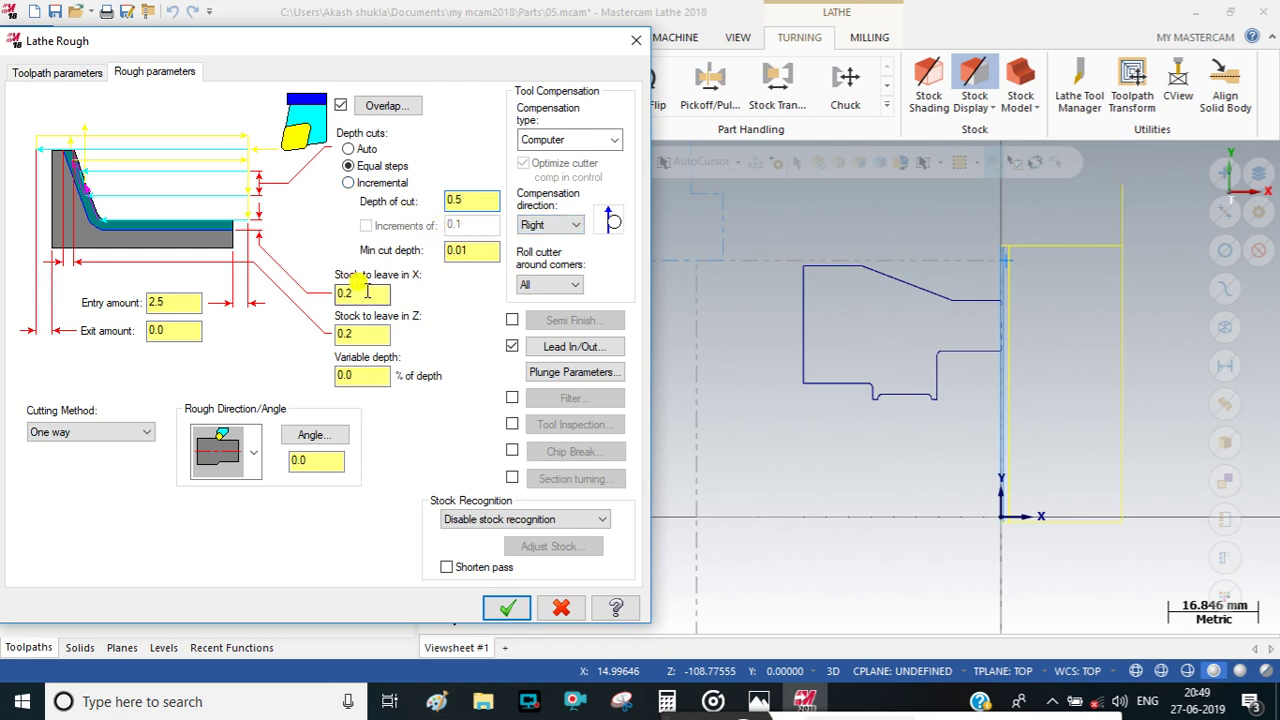
{"action": "double_click", "coordinate": [172, 302]}
{"action": "type", "text": "1.0"}
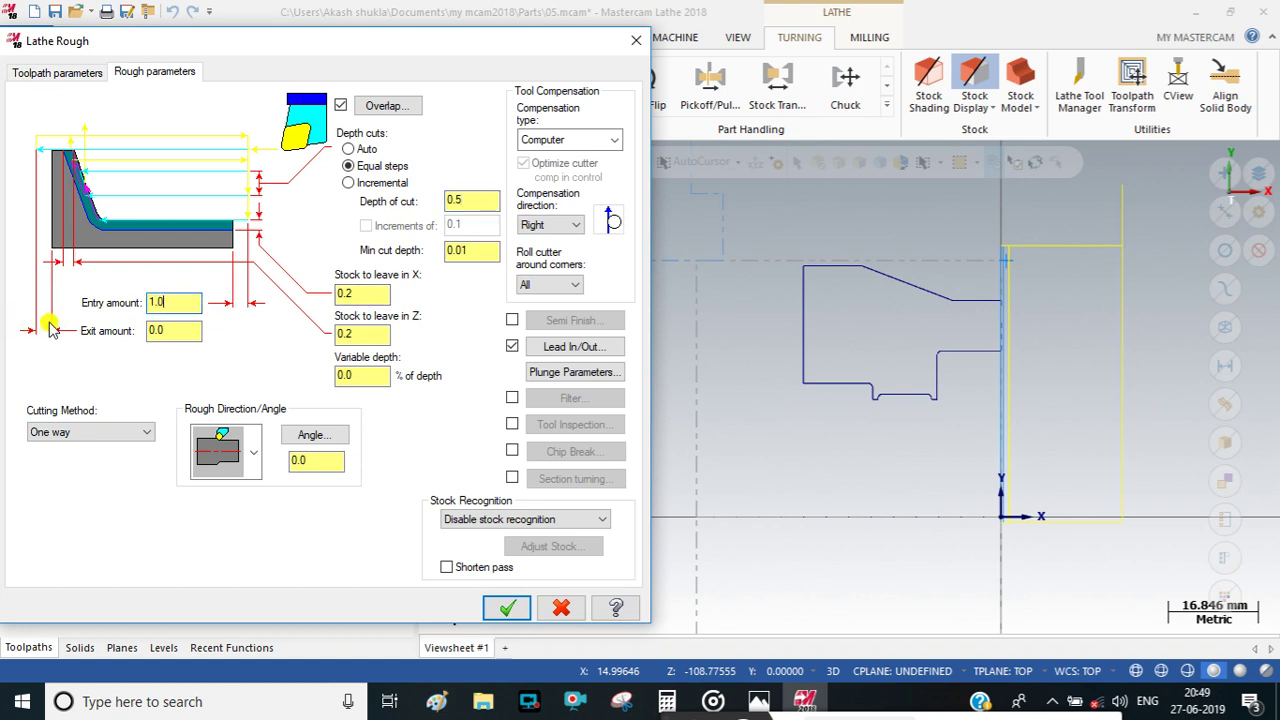
Use stock for the outer boundary, set the rough compensation type to Off, and accept the toolpath.
{"action": "left_click", "coordinate": [503, 530]}
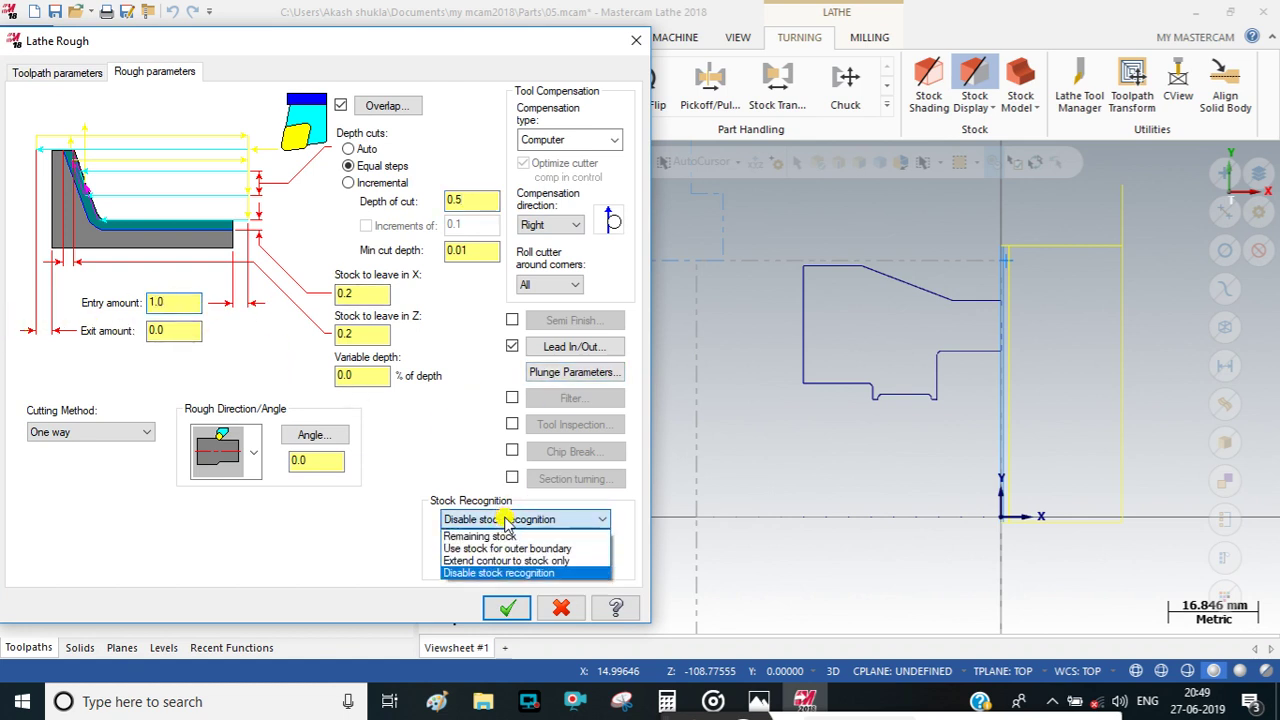
{"action": "left_click", "coordinate": [495, 545]}
{"action": "left_click", "coordinate": [565, 139]}
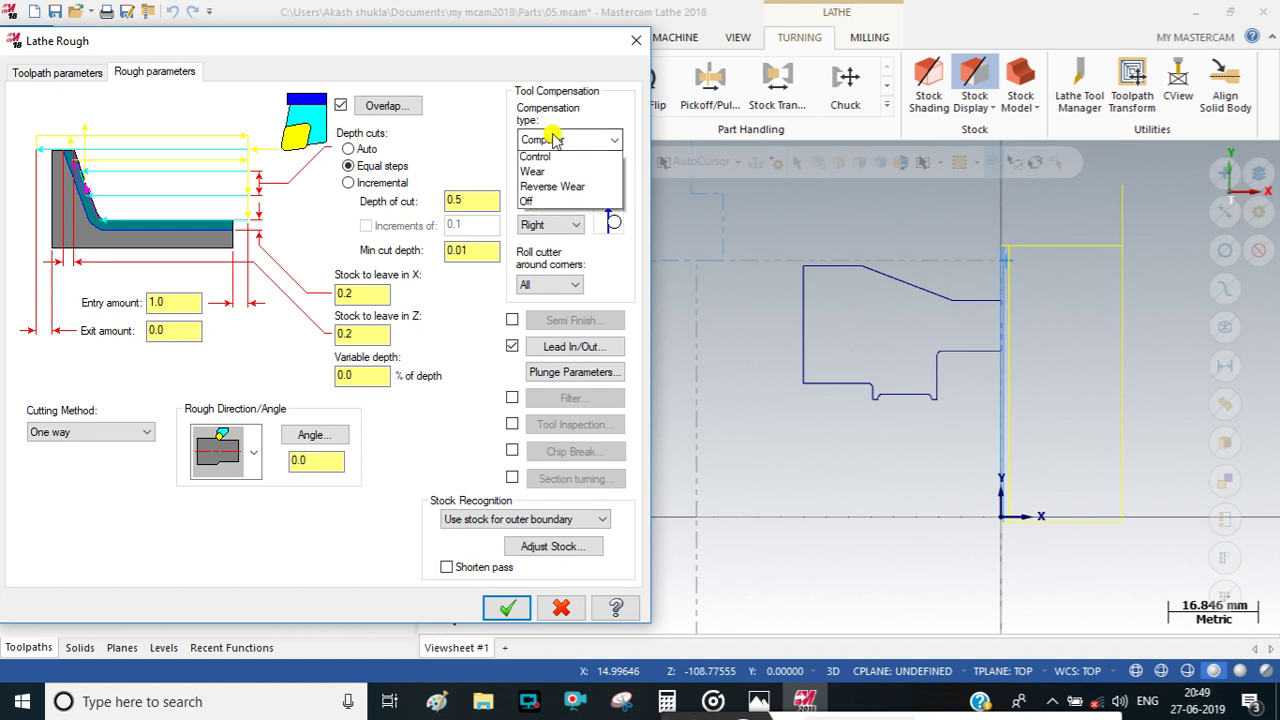
{"action": "left_click", "coordinate": [548, 210]}
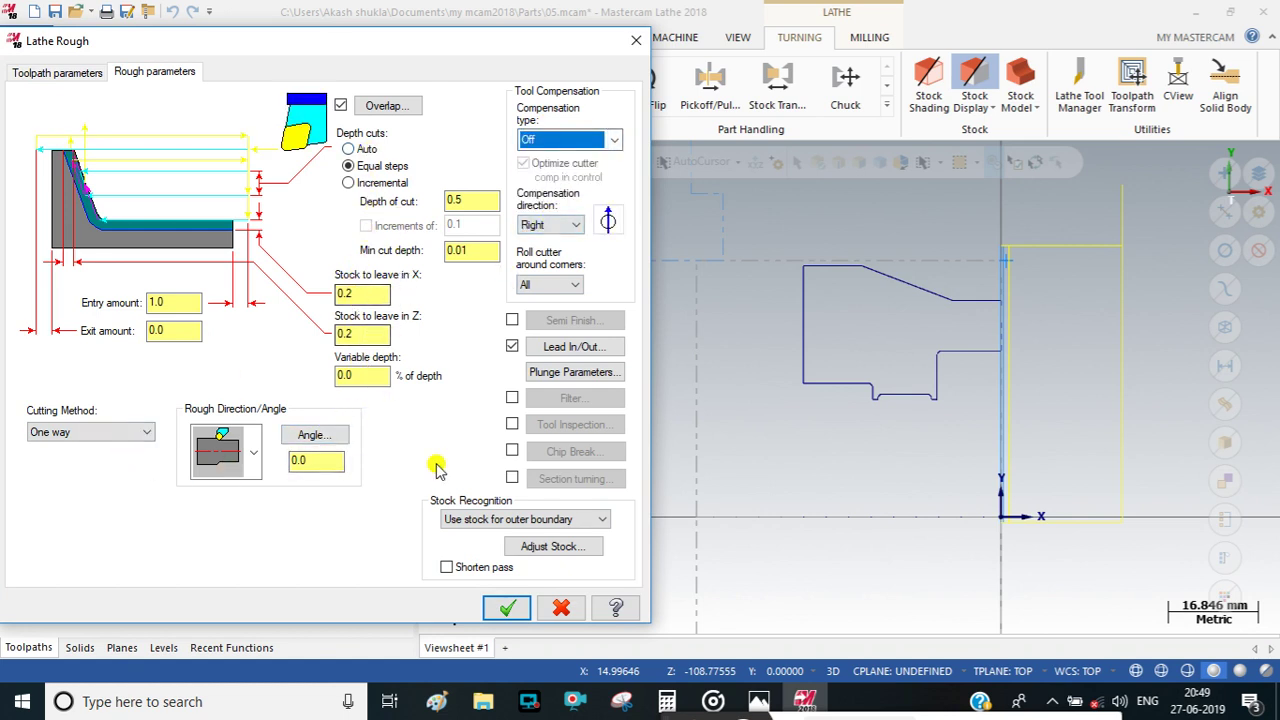
{"action": "left_click", "coordinate": [500, 607]}
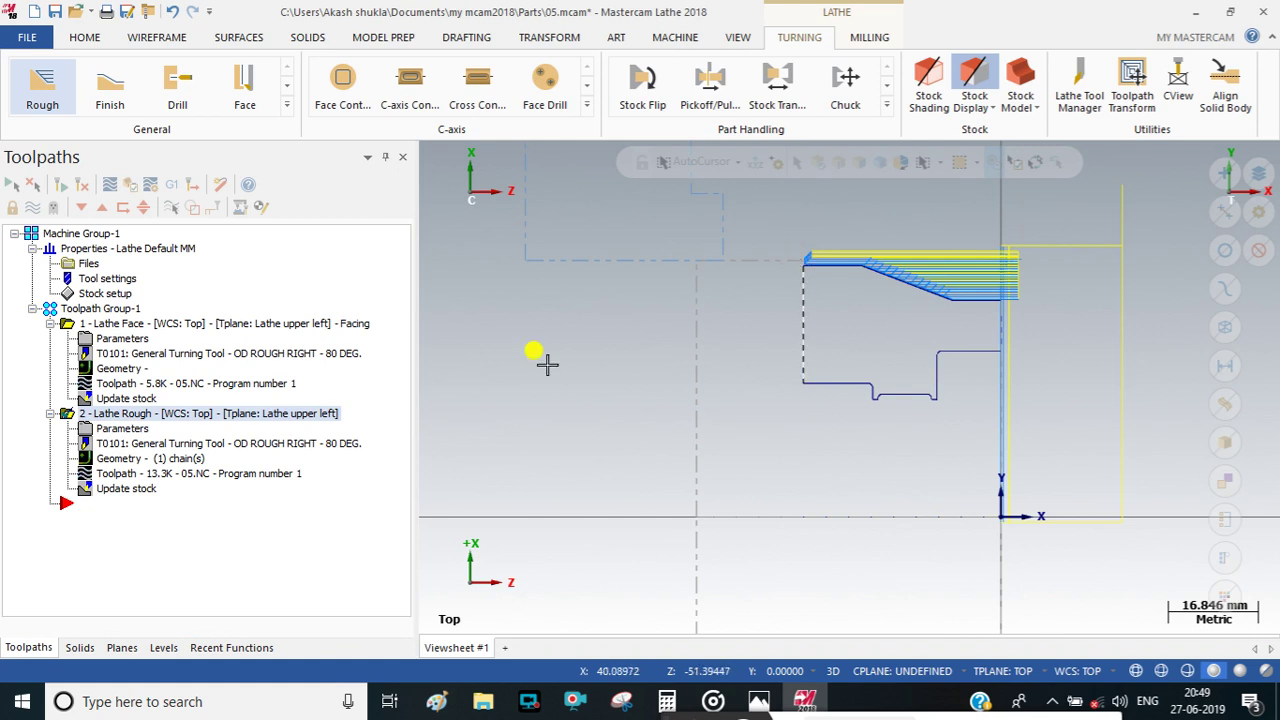
Reopen the rough toolpath's parameters and bring up its lead in/out settings.
{"action": "left_click", "coordinate": [107, 427]}
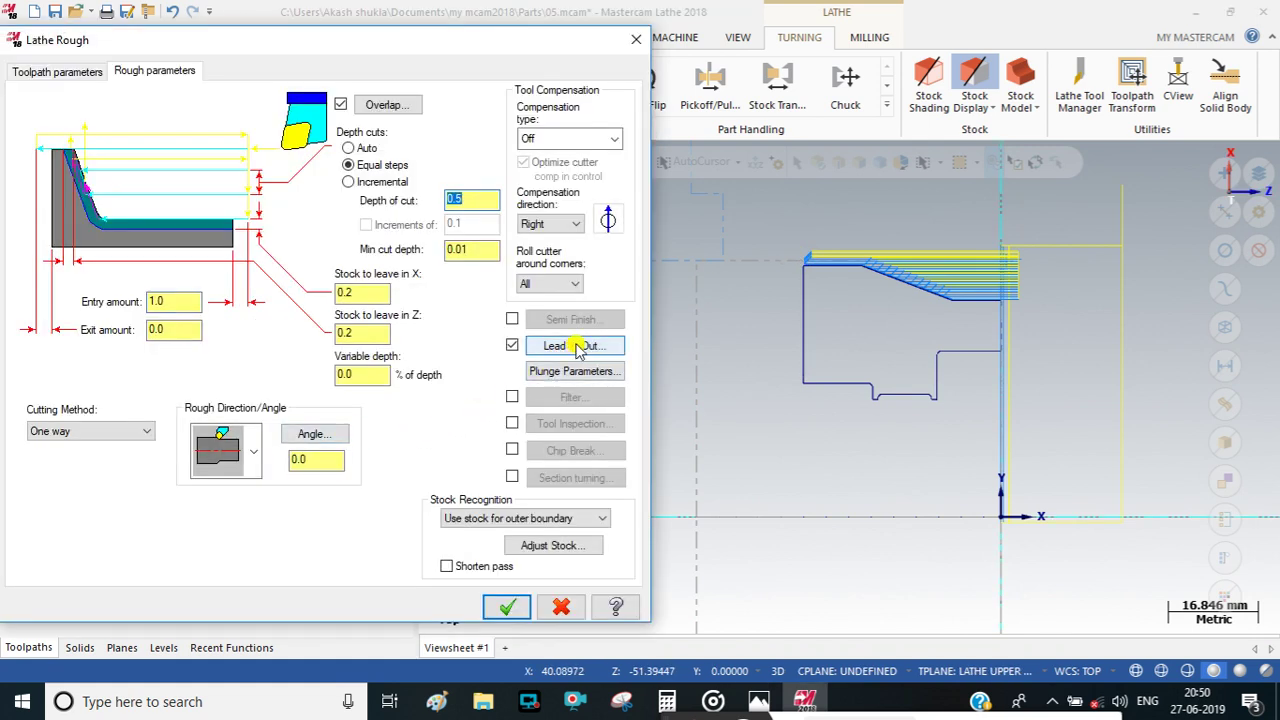
{"action": "left_click", "coordinate": [577, 347]}
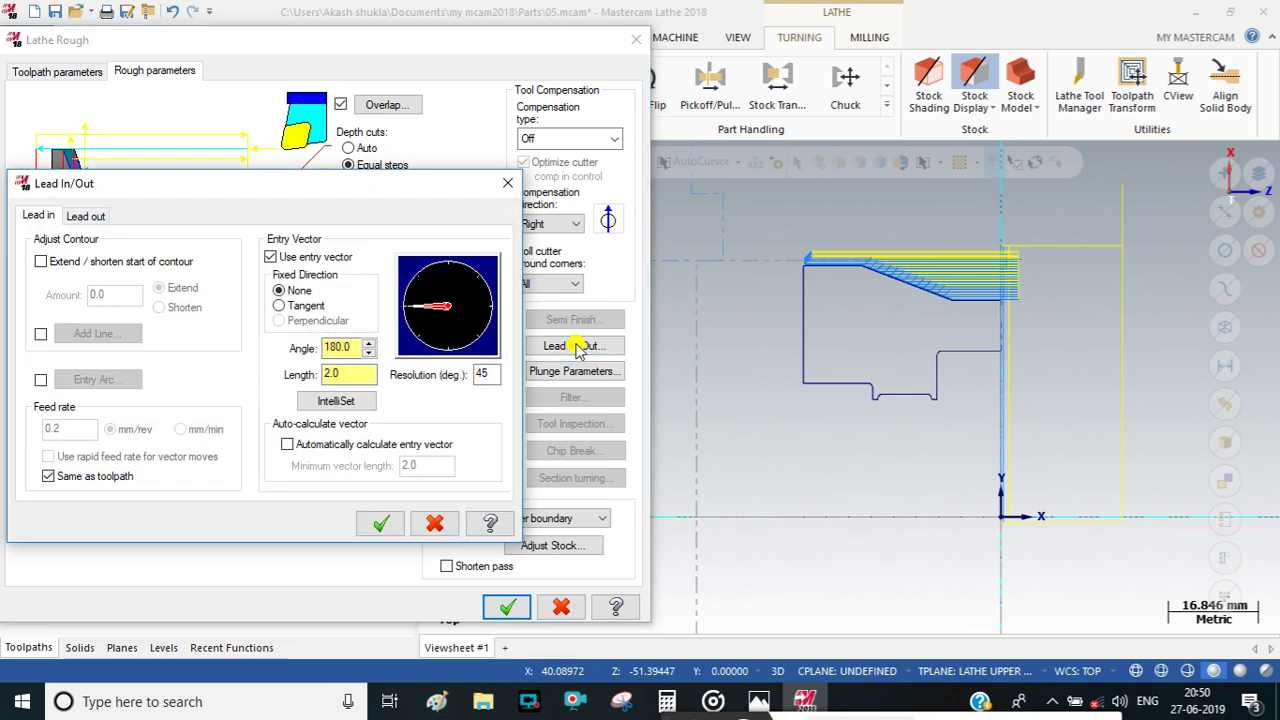
{"action": "left_click", "coordinate": [41, 262]}
{"action": "key", "text": "Tab"}
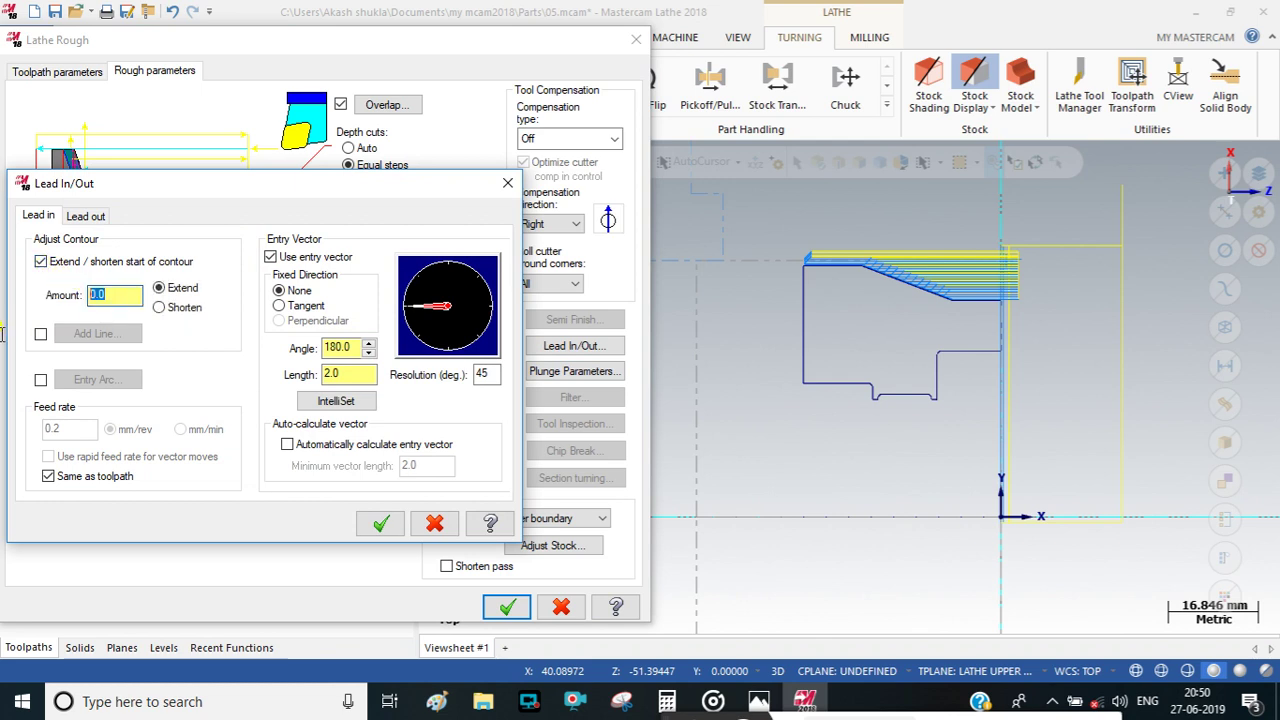
{"action": "left_click", "coordinate": [41, 261]}
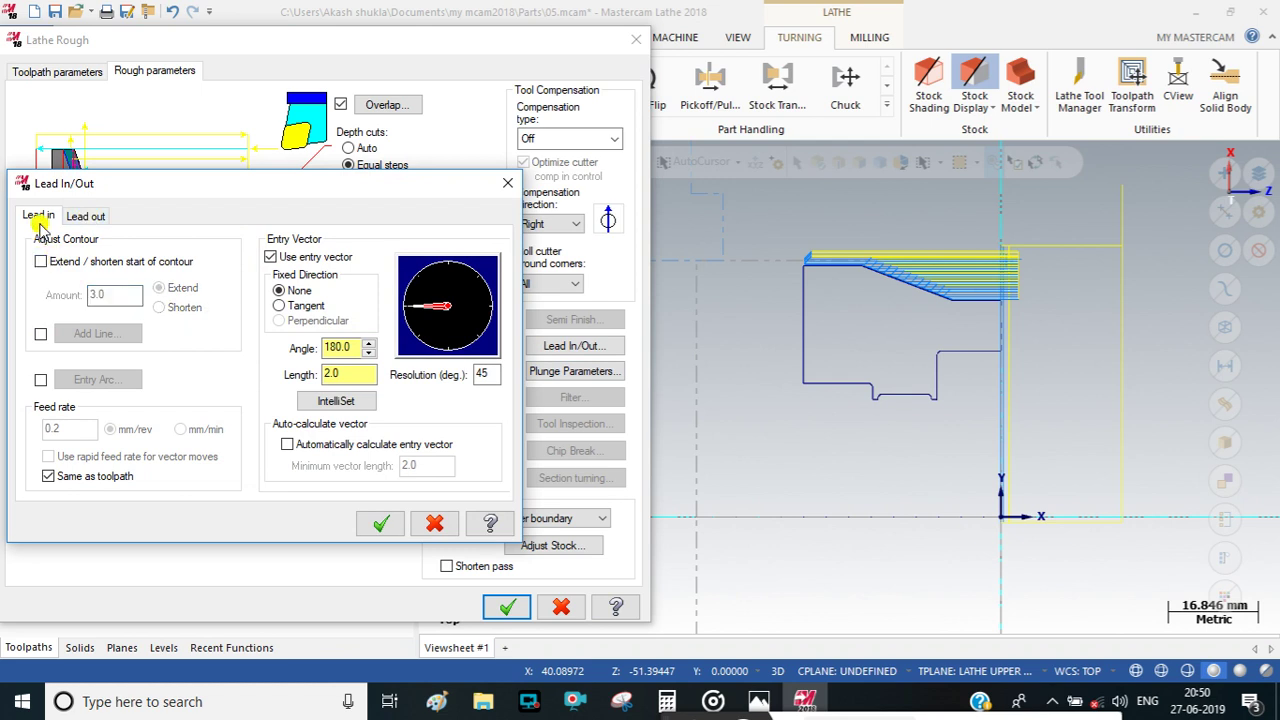
Extend the end of the rough contour by 3.0 in the lead-out settings and regenerate the rough toolpath.
{"action": "left_click", "coordinate": [86, 216]}
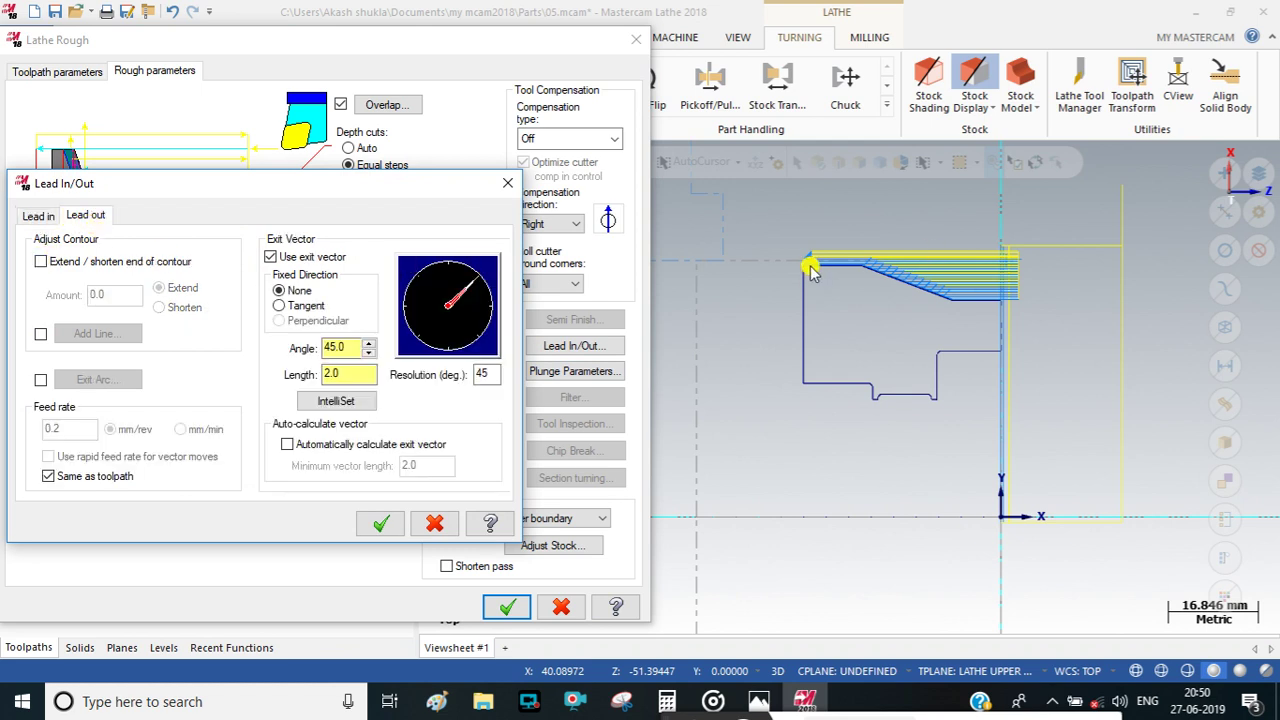
{"action": "left_click", "coordinate": [41, 261]}
{"action": "left_click", "coordinate": [64, 292]}
{"action": "type", "text": "3.0"}
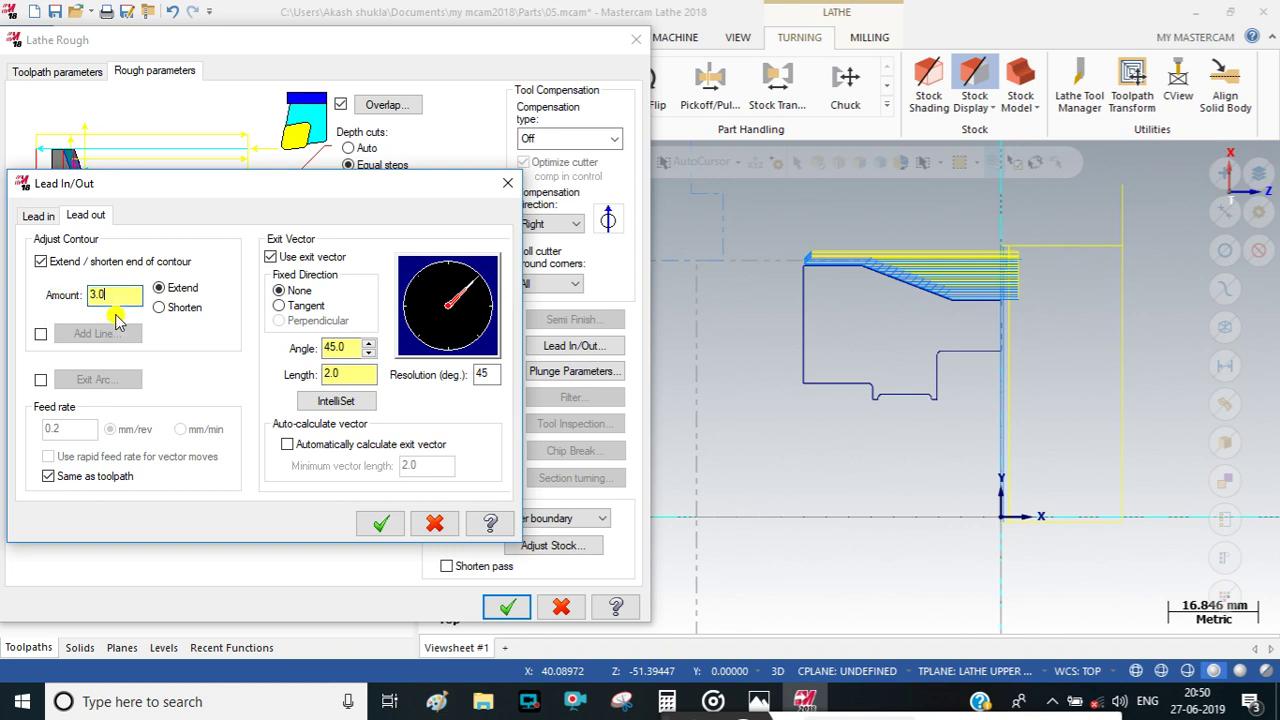
{"action": "left_click", "coordinate": [380, 523]}
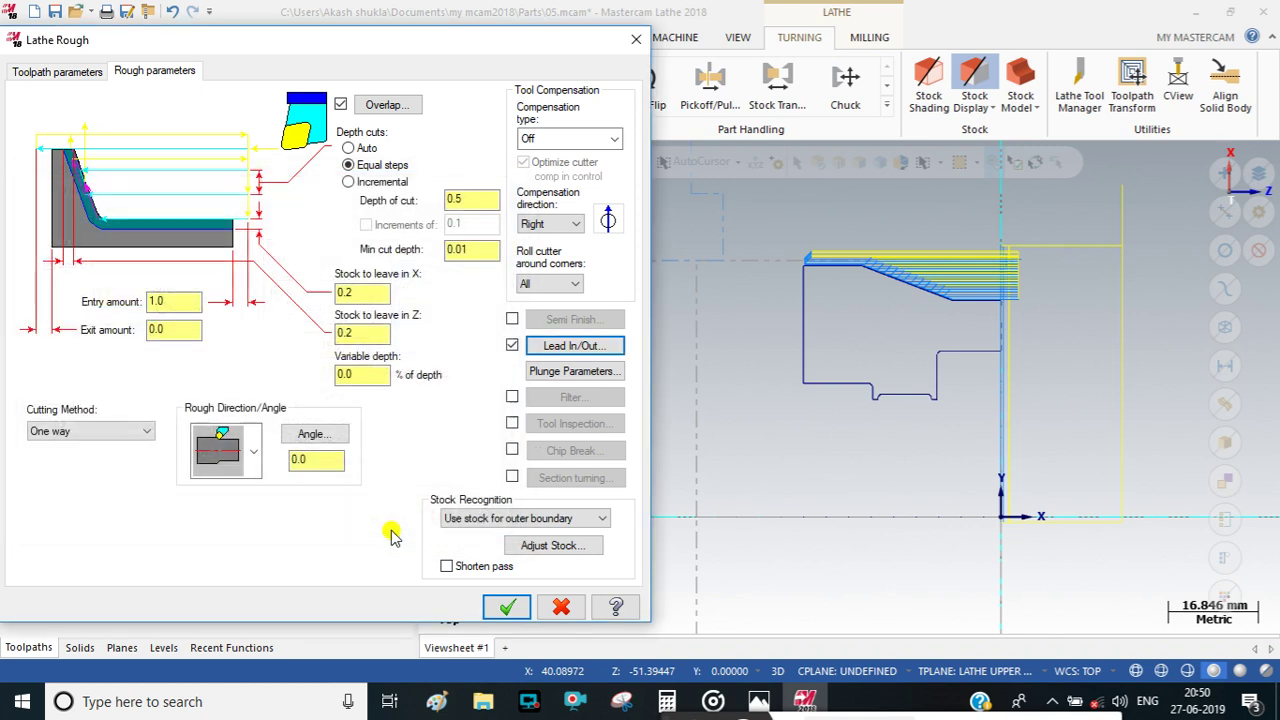
{"action": "left_click", "coordinate": [507, 607]}
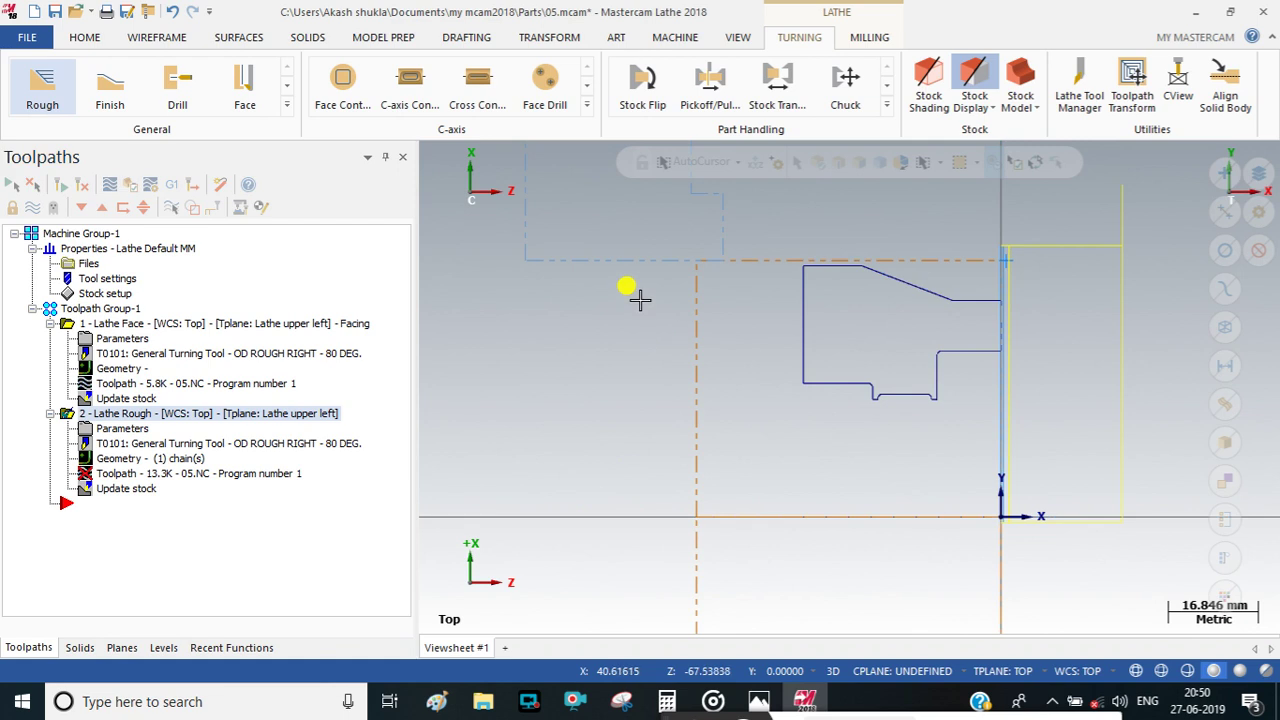
{"action": "left_click", "coordinate": [82, 184]}
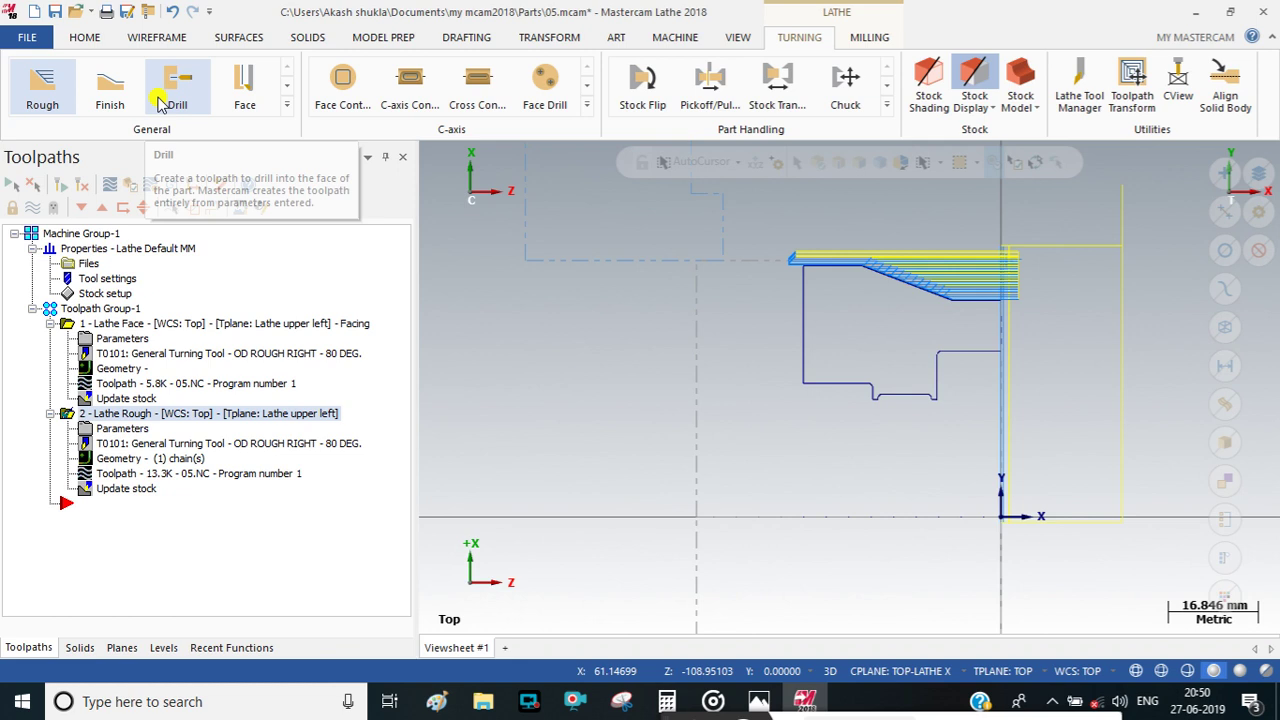
Start a Finish toolpath and reuse the last chain of the outer profile as its contour.
{"action": "left_click", "coordinate": [109, 100]}
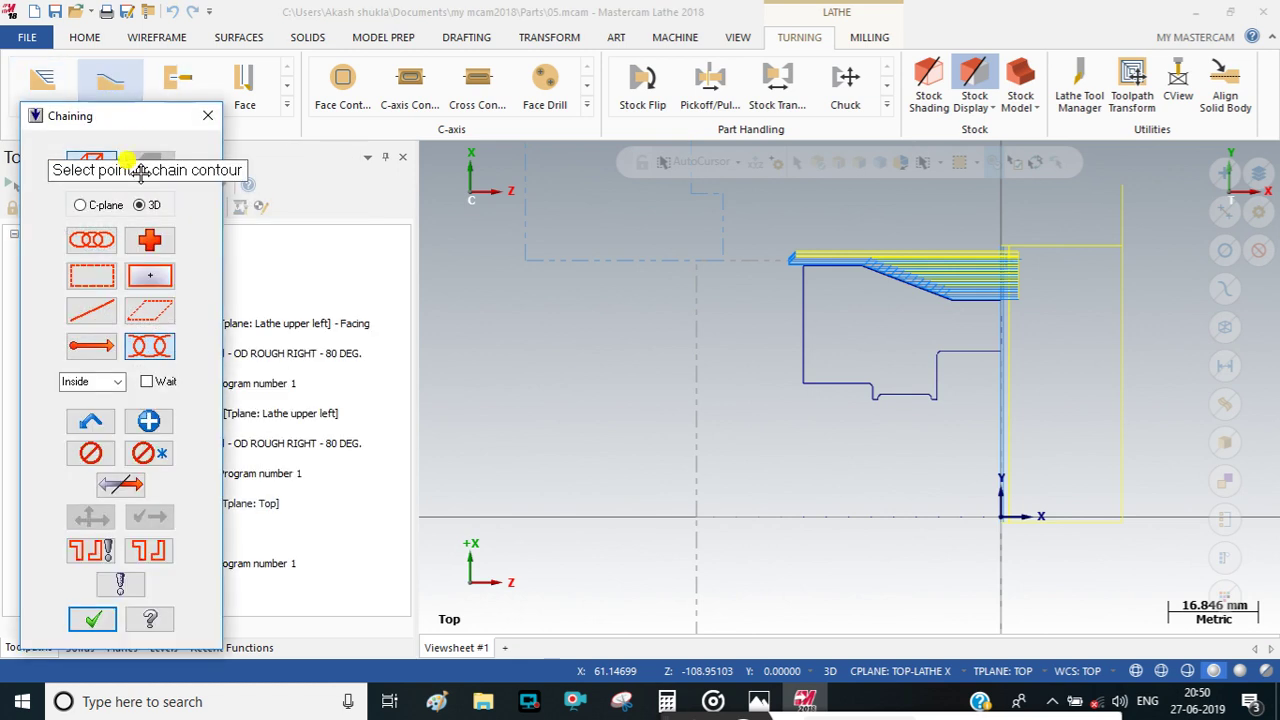
{"action": "left_click", "coordinate": [91, 424]}
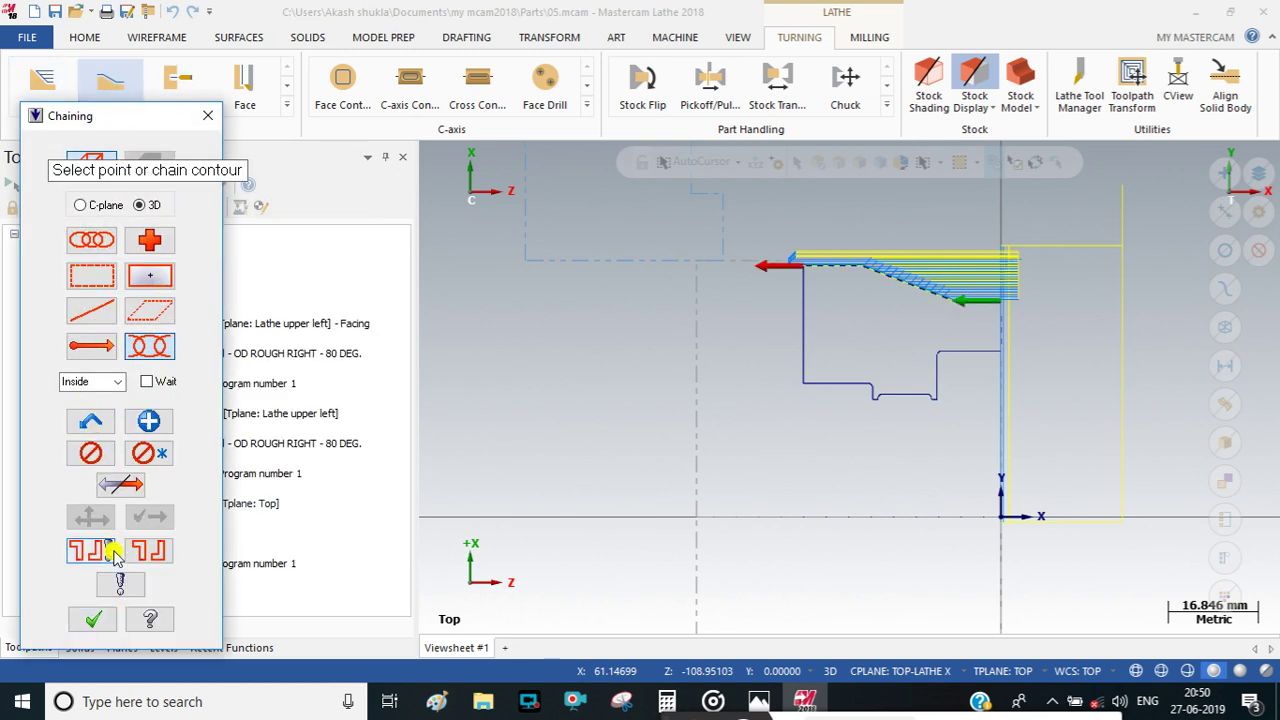
{"action": "left_click", "coordinate": [91, 618]}
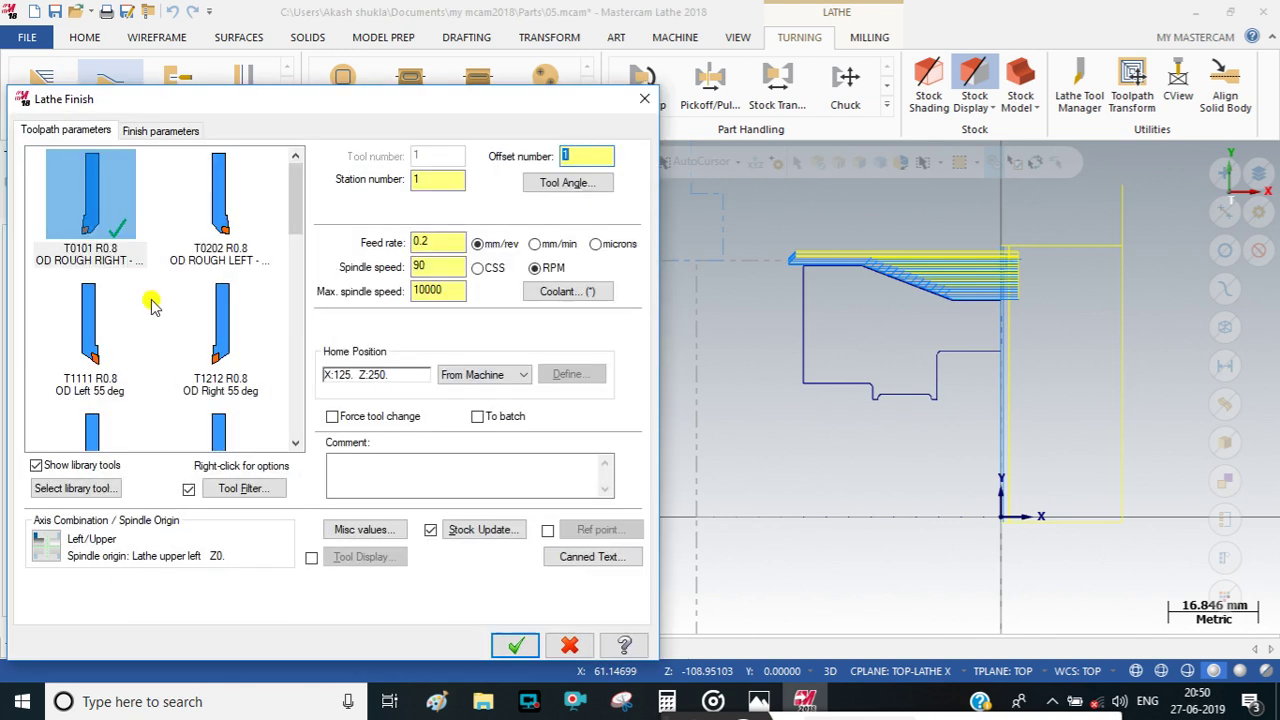
For the finish toolpath, choose tool T1212 OD Right 55 deg, set the maximum spindle speed to 1880 and the comment to Finish od.
{"action": "scroll", "coordinate": [135, 370], "scroll_direction": "down", "scroll_amount": 3}
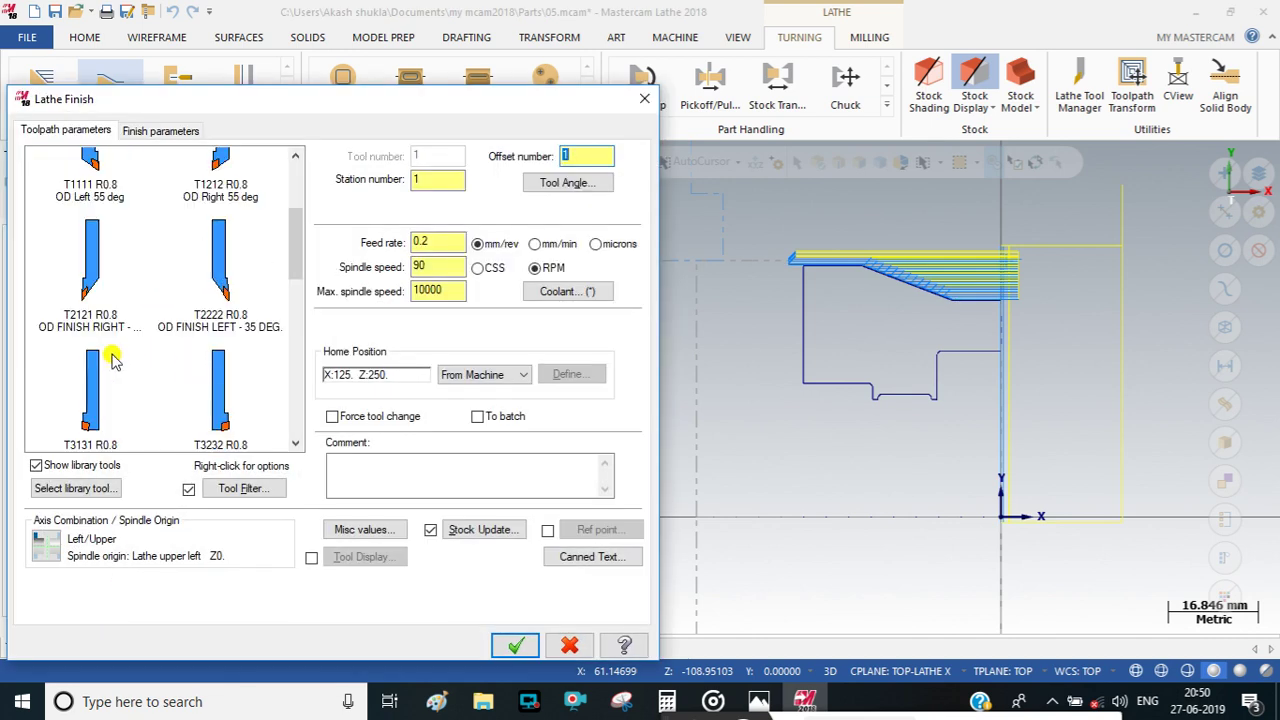
{"action": "scroll", "coordinate": [135, 370], "scroll_direction": "up", "scroll_amount": 3}
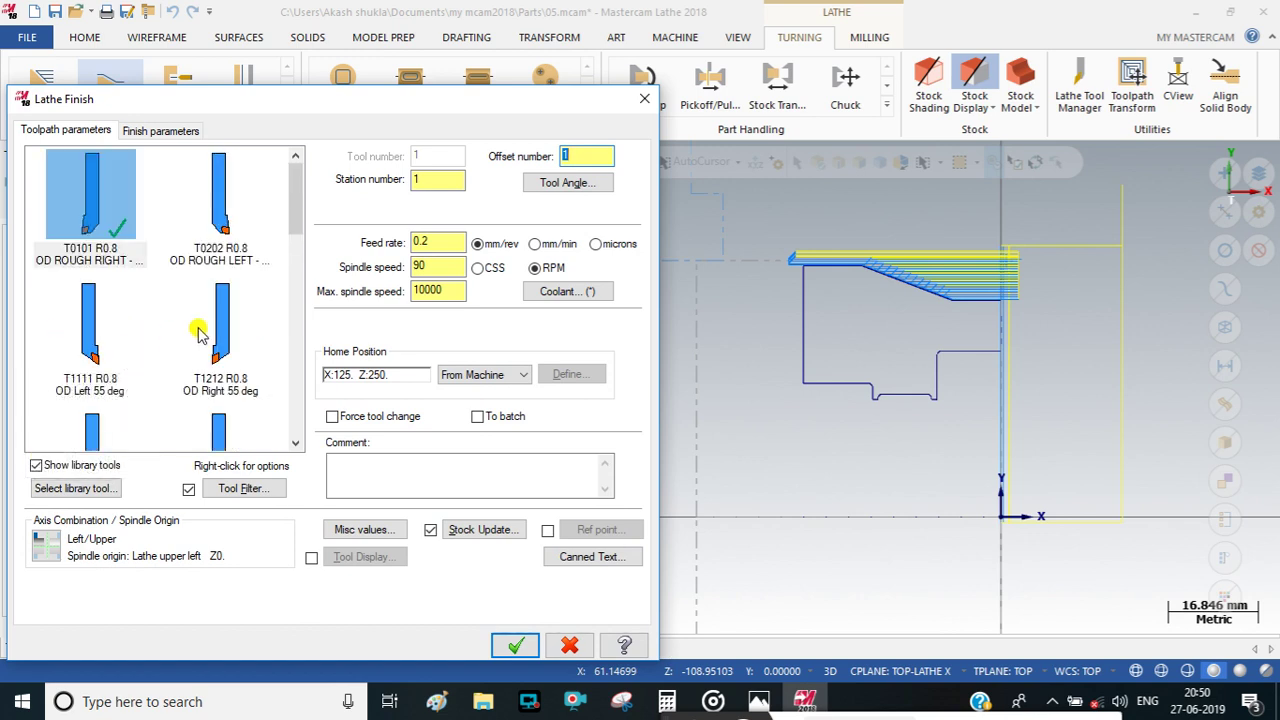
{"action": "left_click", "coordinate": [210, 332]}
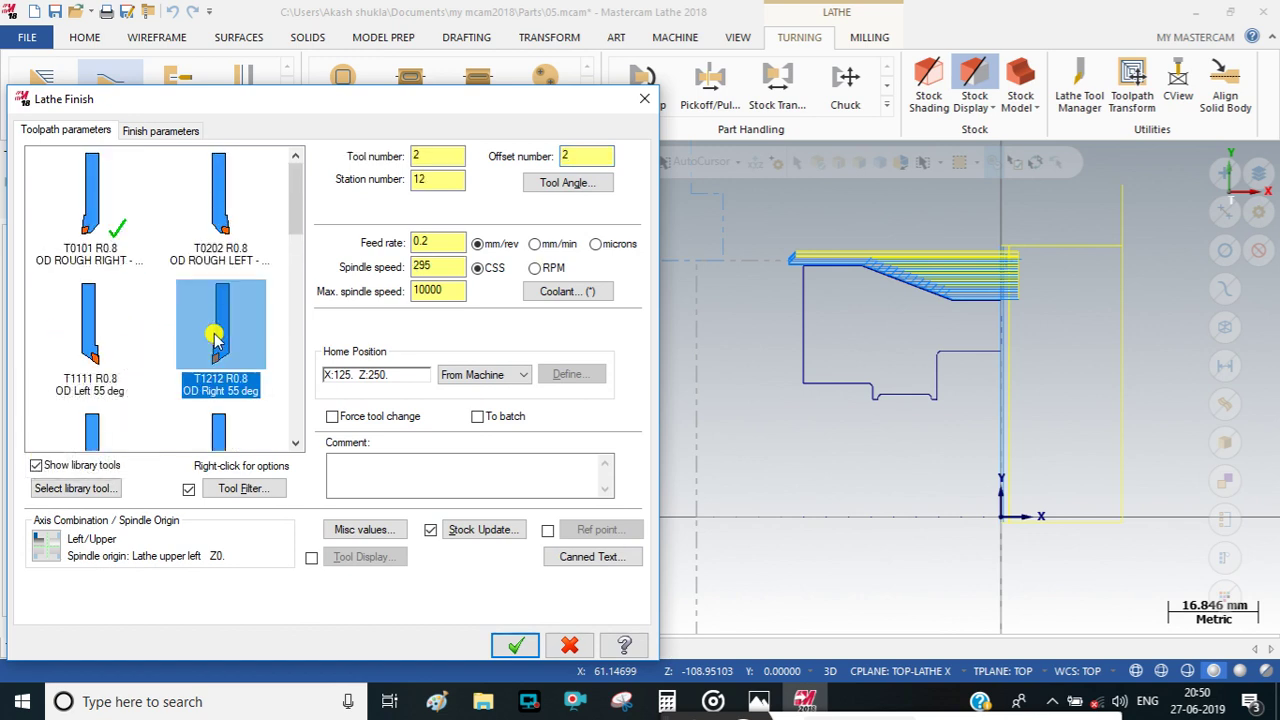
{"action": "double_click", "coordinate": [432, 290]}
{"action": "type", "text": "1880"}
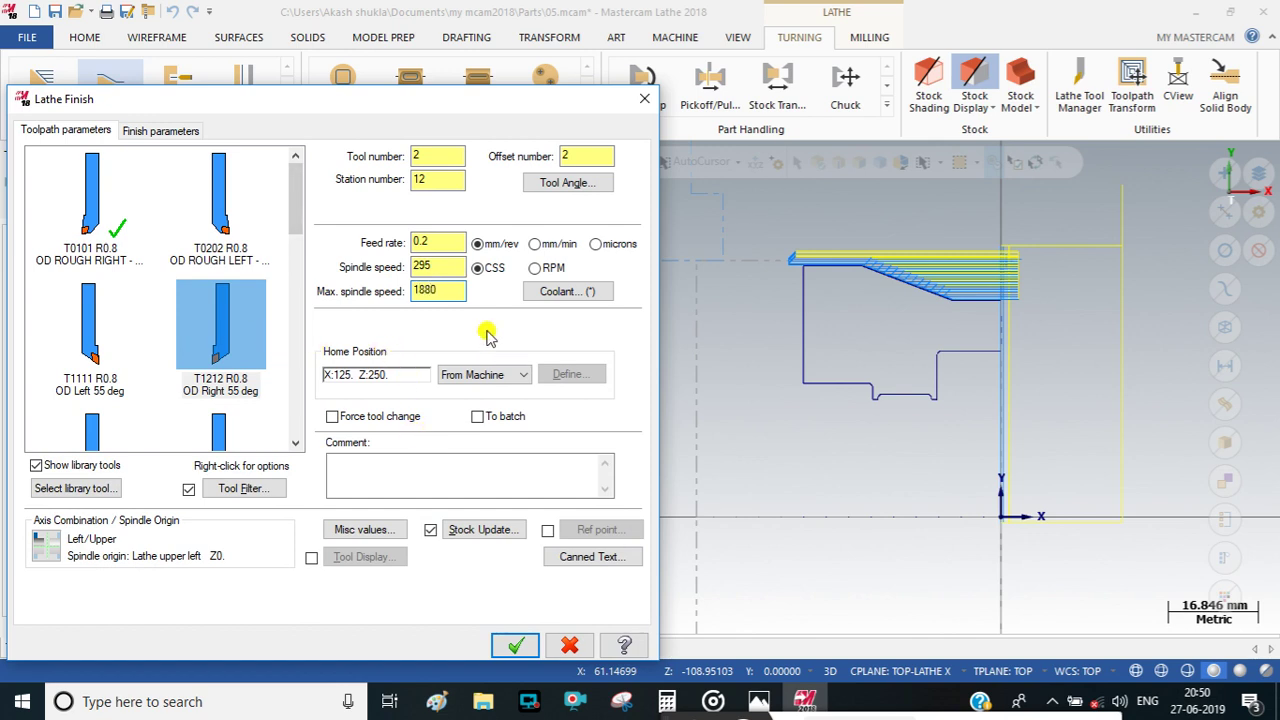
{"action": "left_click", "coordinate": [382, 471]}
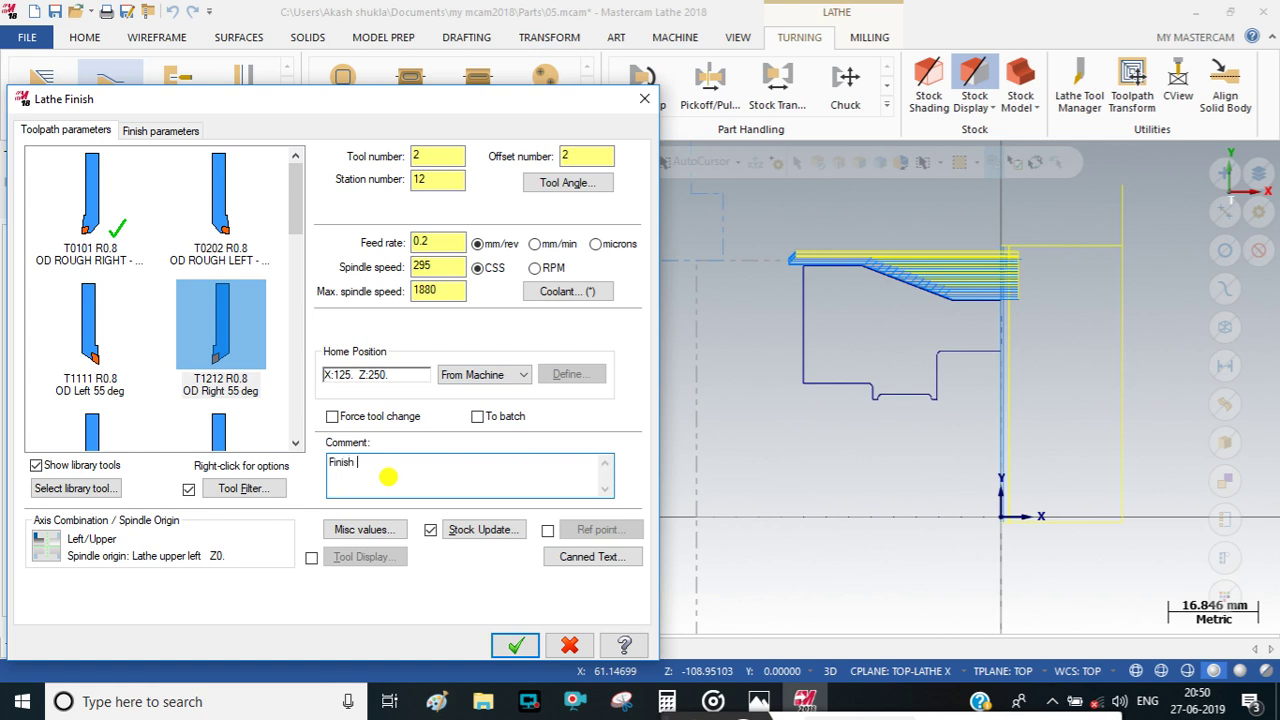
Enable finish reference points, pick an approach point at about X 58.2, Z 13.9, and copy it to the retract point.
{"action": "left_click", "coordinate": [547, 530]}
{"action": "left_click", "coordinate": [592, 527]}
{"action": "left_click", "coordinate": [75, 326]}
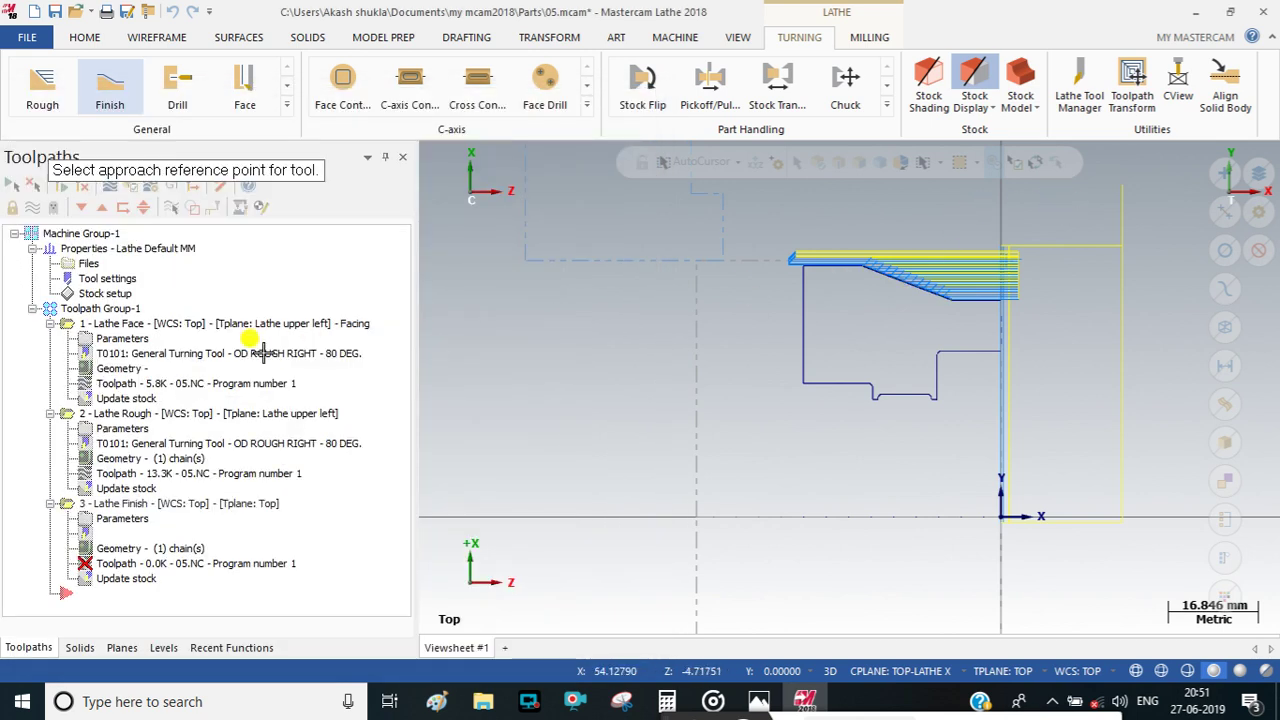
{"action": "left_click", "coordinate": [262, 352]}
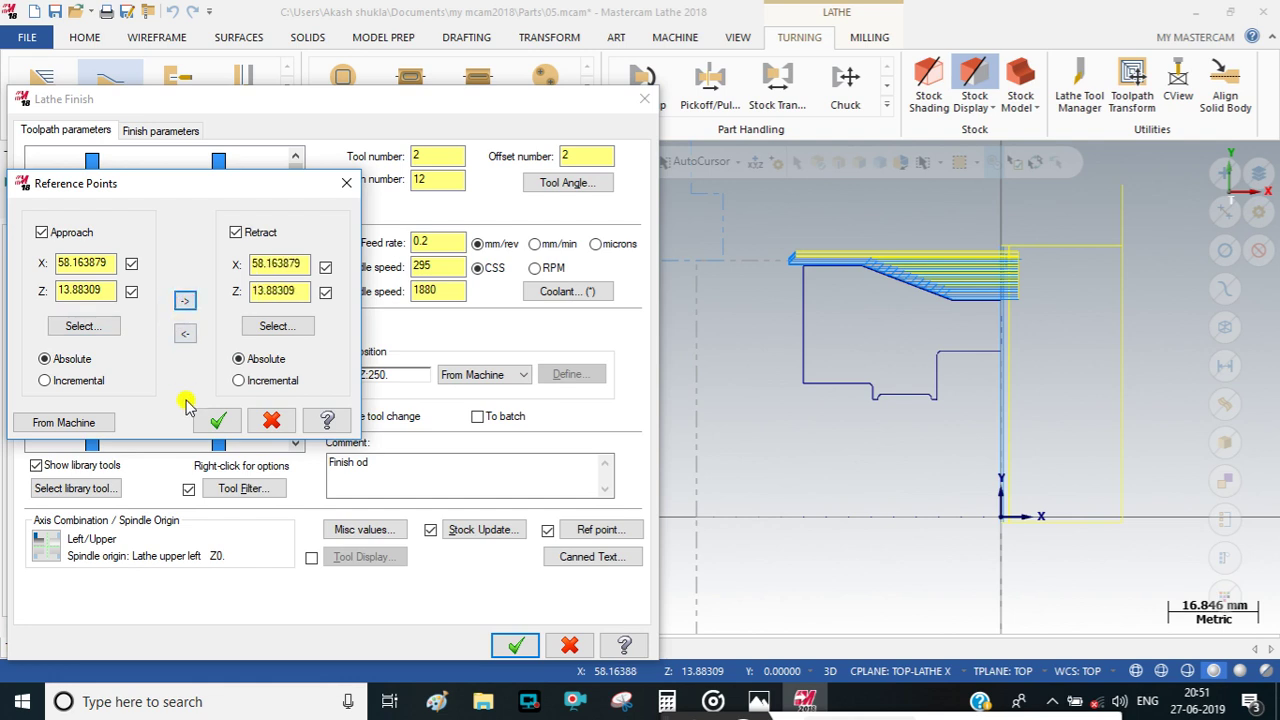
{"action": "left_click", "coordinate": [217, 420]}
Set the finish stepover to 0.3 and the number of finish passes to 2, and accept the finish toolpath.
{"action": "left_click", "coordinate": [163, 131]}
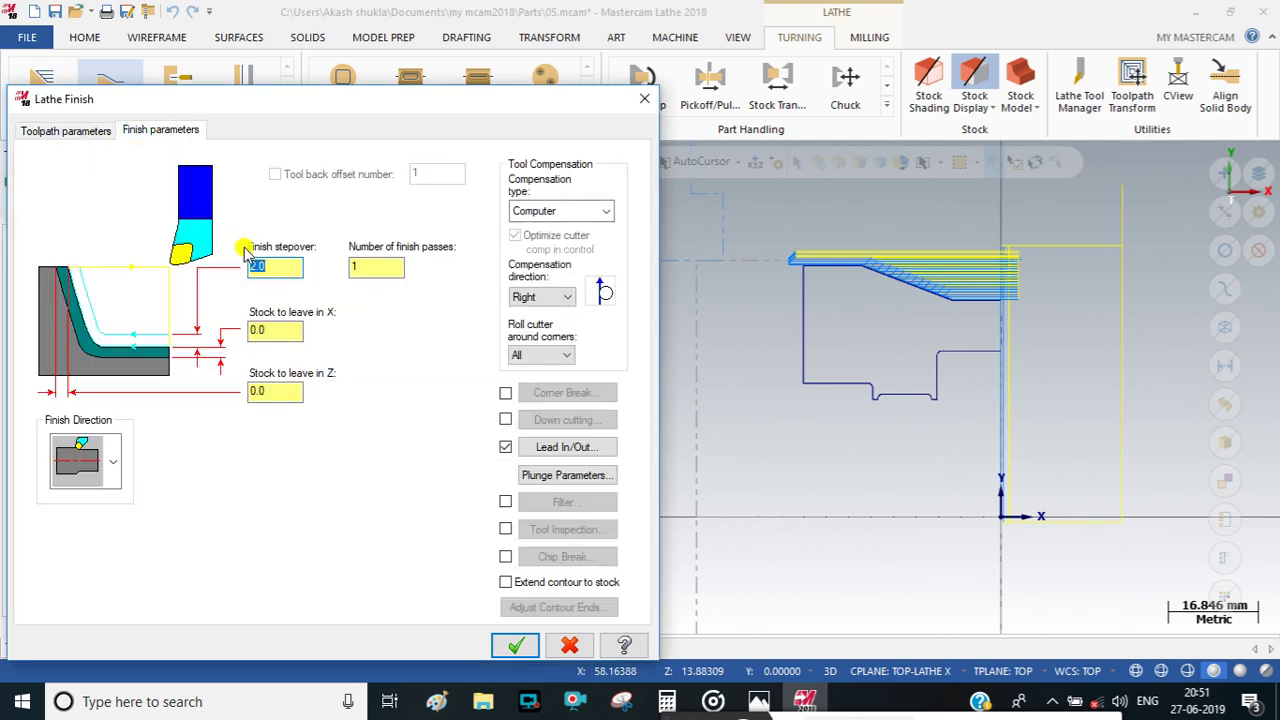
{"action": "type", "text": "0.3"}
{"action": "key", "text": "Tab"}
{"action": "type", "text": "2"}
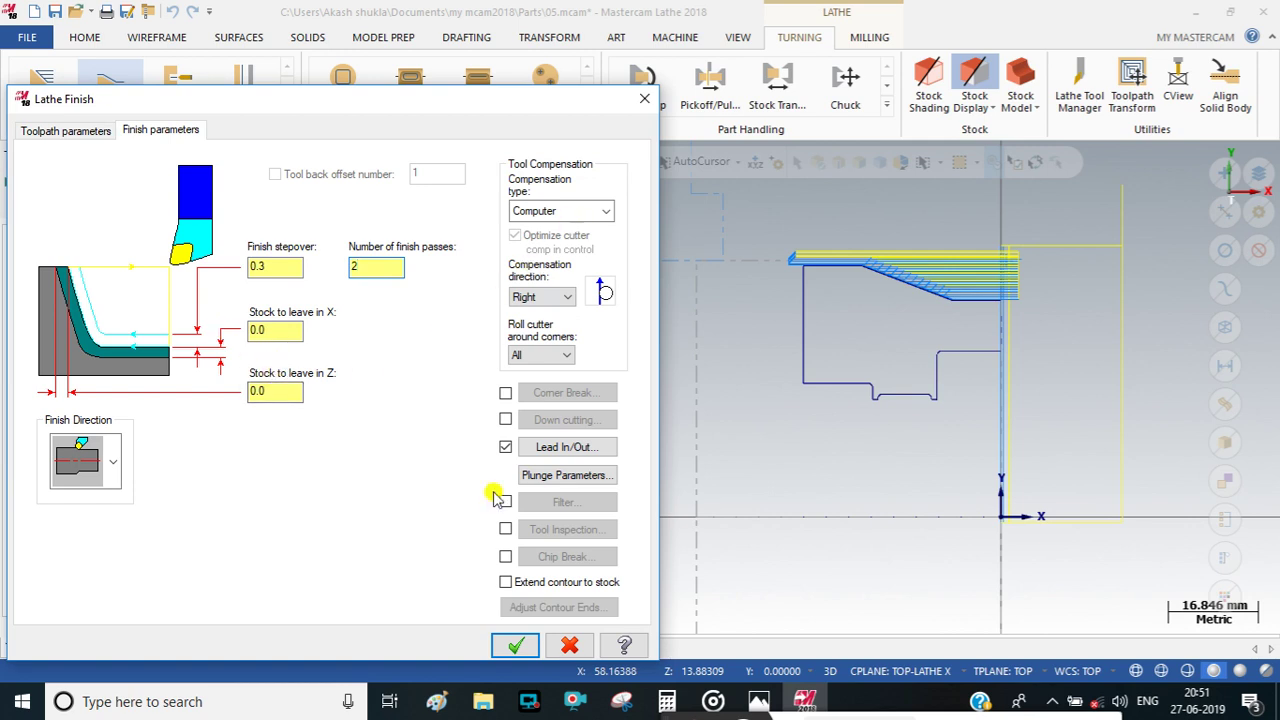
{"action": "left_click", "coordinate": [516, 645]}
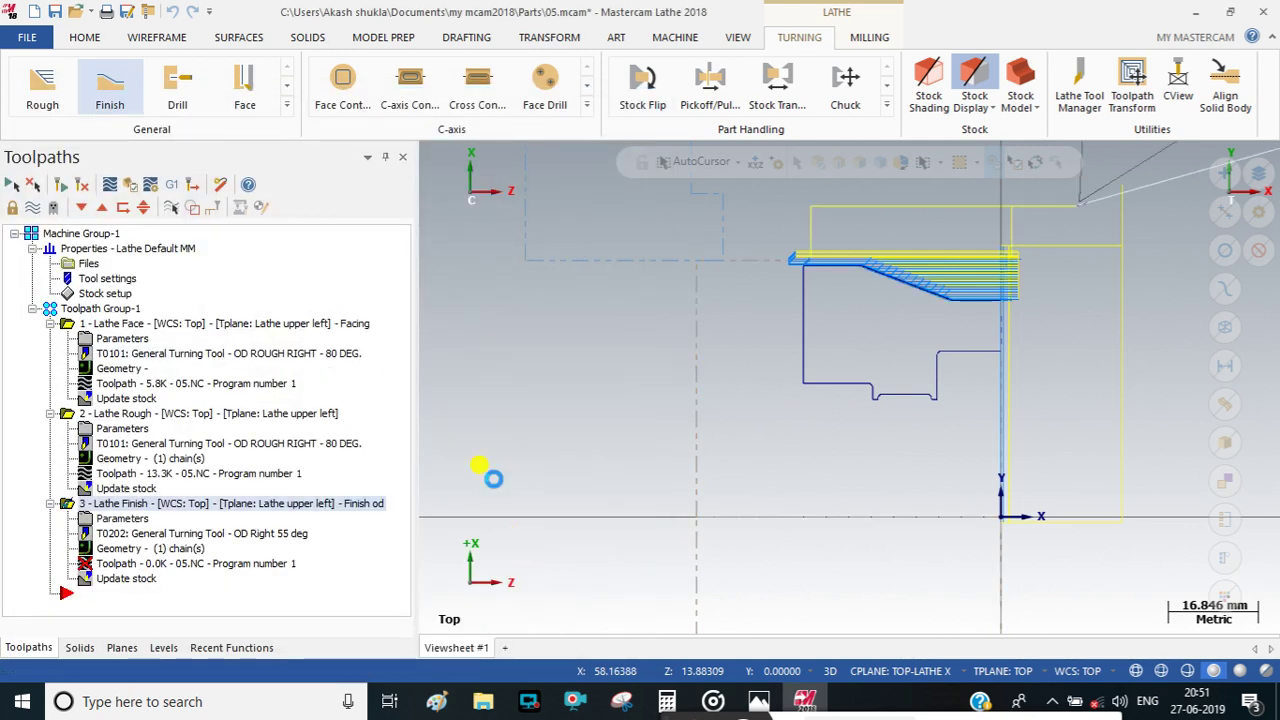
Start a Drill toolpath with the 6 mm spot tool, feed rate 0.1, spindle speed 500, maximum spindle speed 600 and comment Centre Drill.
{"action": "left_click", "coordinate": [171, 207]}
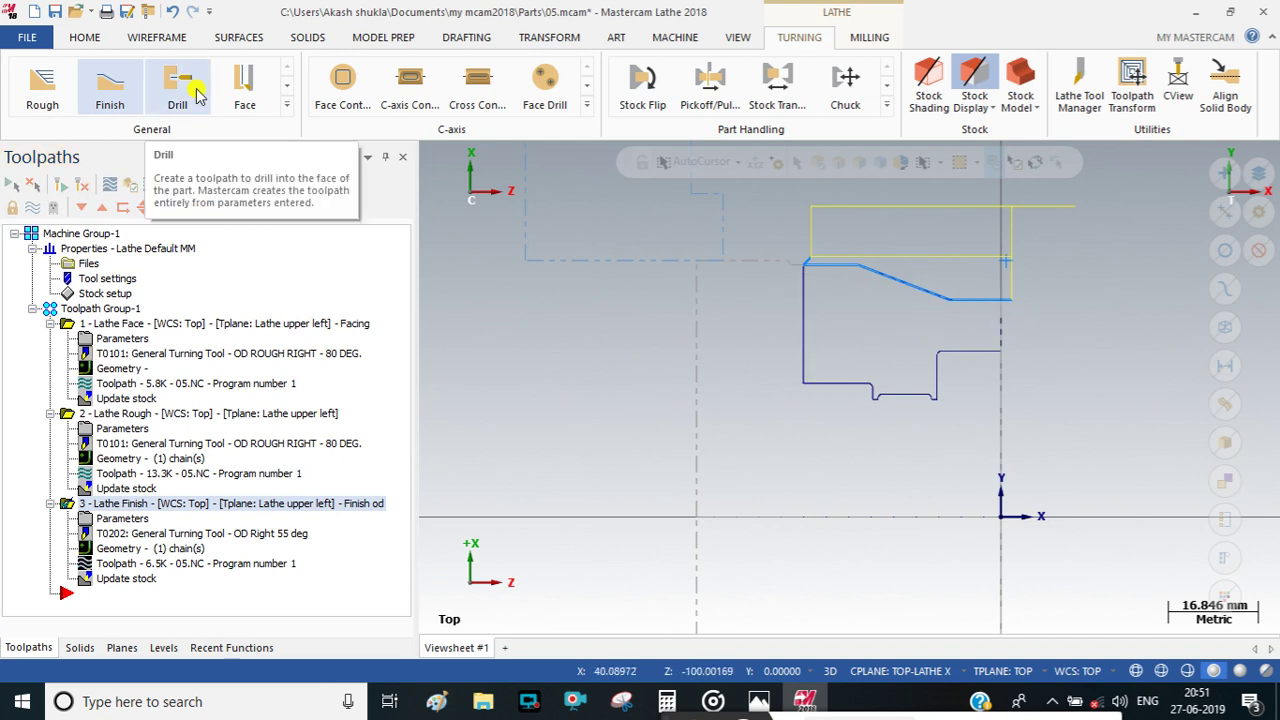
{"action": "left_click", "coordinate": [178, 88]}
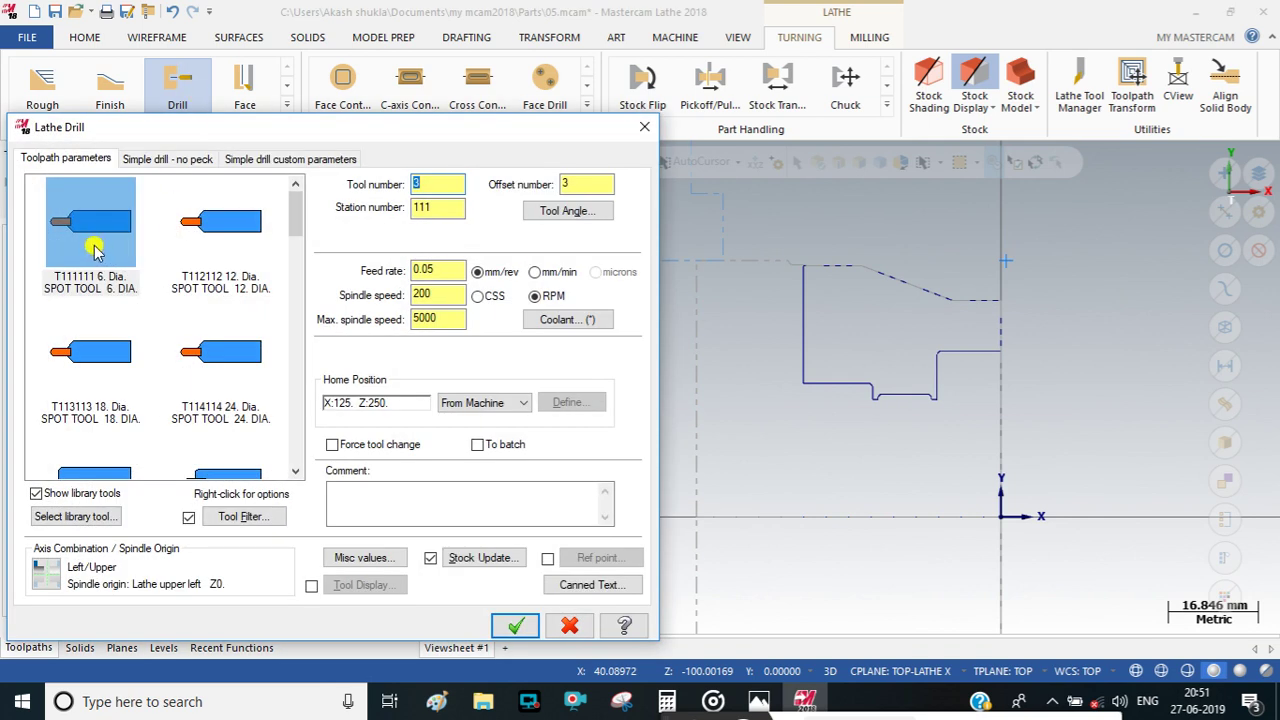
{"action": "key", "text": "Tab"}
{"action": "type", "text": "0."}
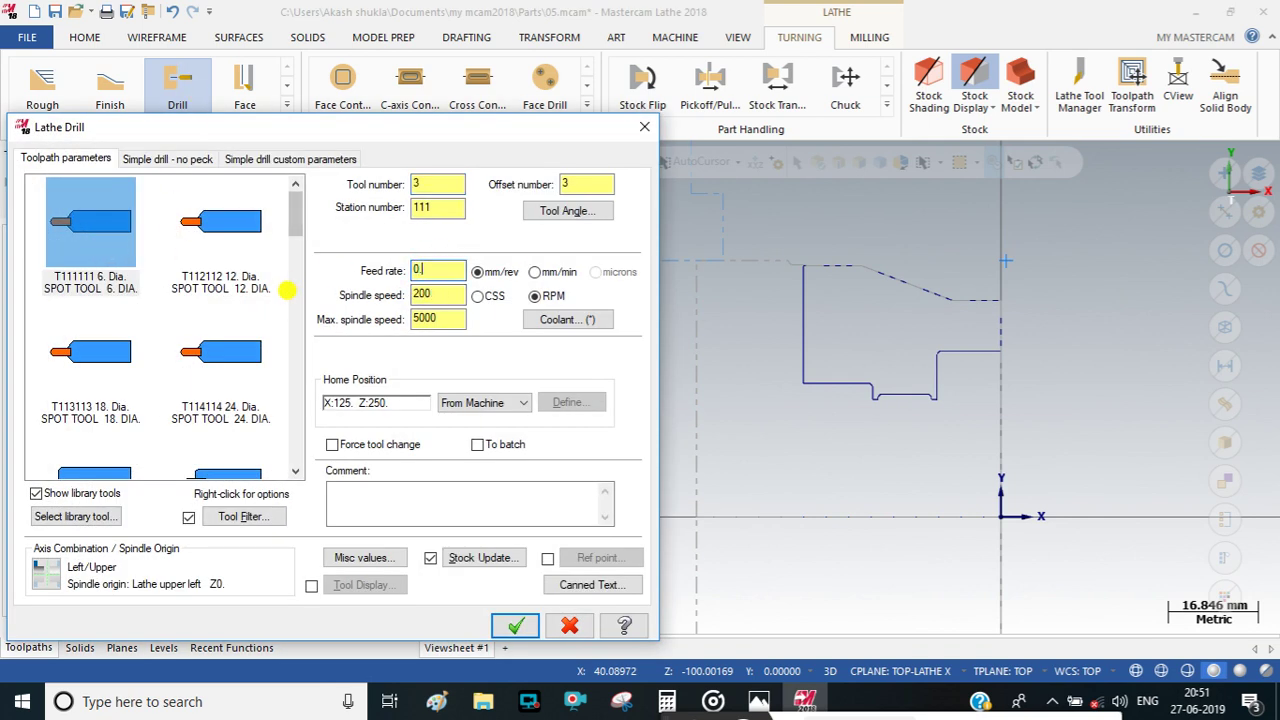
{"action": "type", "text": "1"}
{"action": "key", "text": "Tab"}
{"action": "type", "text": "2500"}
{"action": "double_click", "coordinate": [423, 294]}
{"action": "type", "text": "500"}
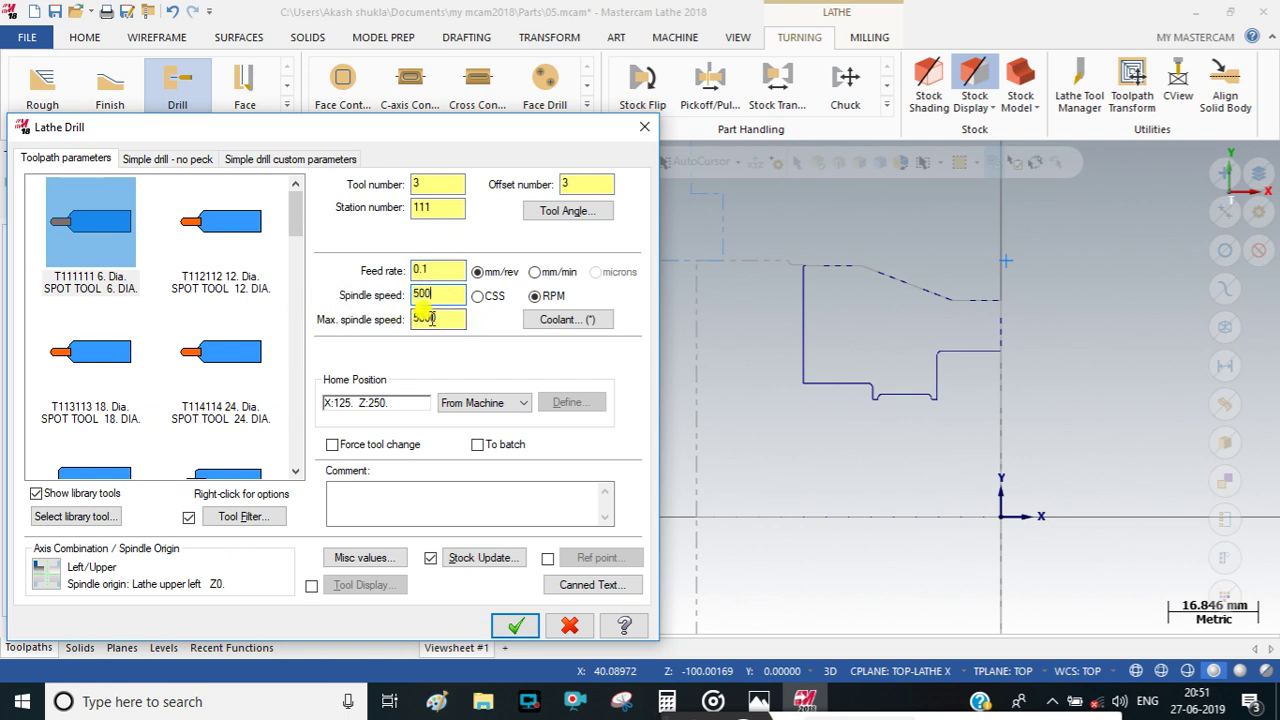
{"action": "key", "text": "Tab"}
{"action": "type", "text": "600"}
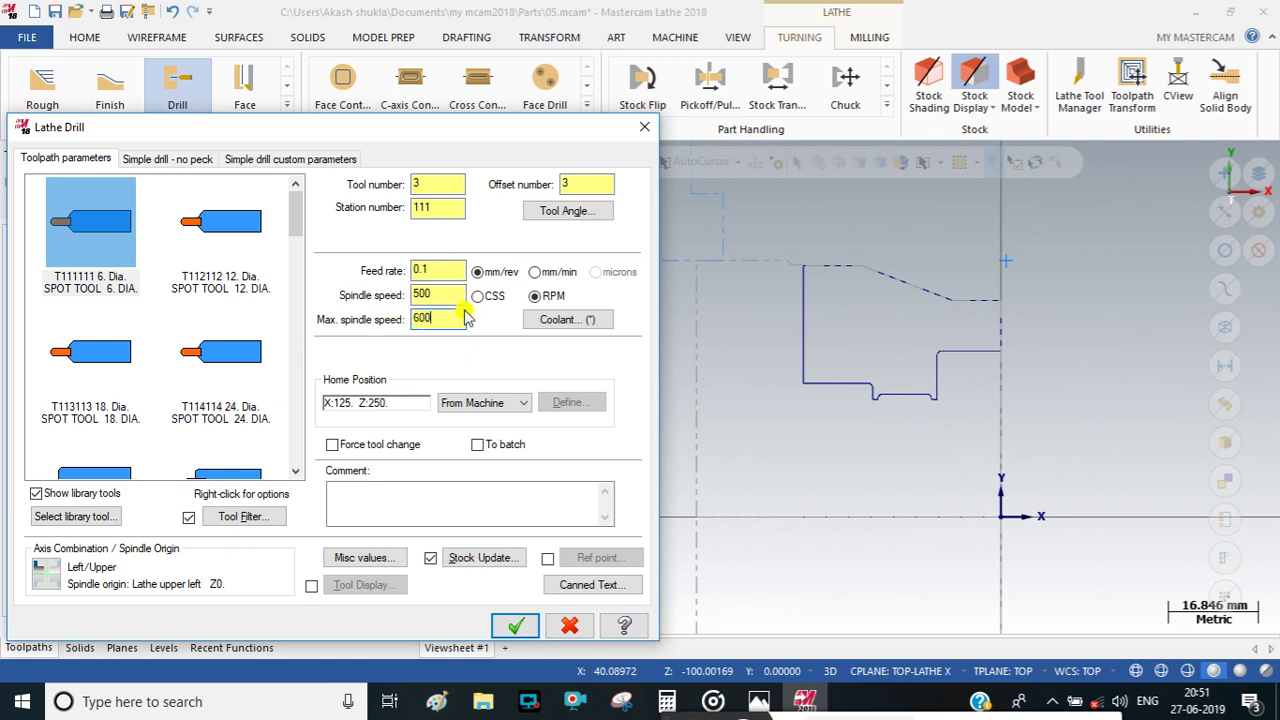
{"action": "key", "text": "Tab"}
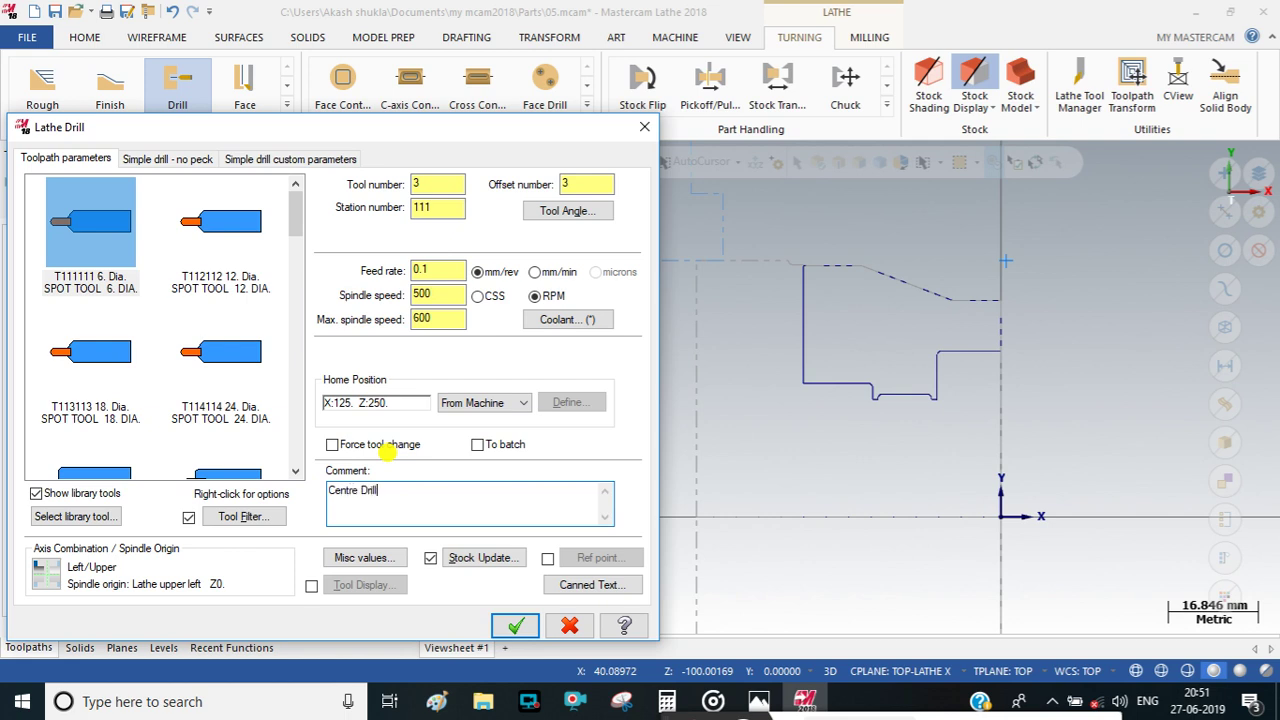
Enable reference points at about X 56.6, Z 12.5 for approach and retract, set the centre drill depth to -5.0, and accept the toolpath.
{"action": "left_click", "coordinate": [547, 558]}
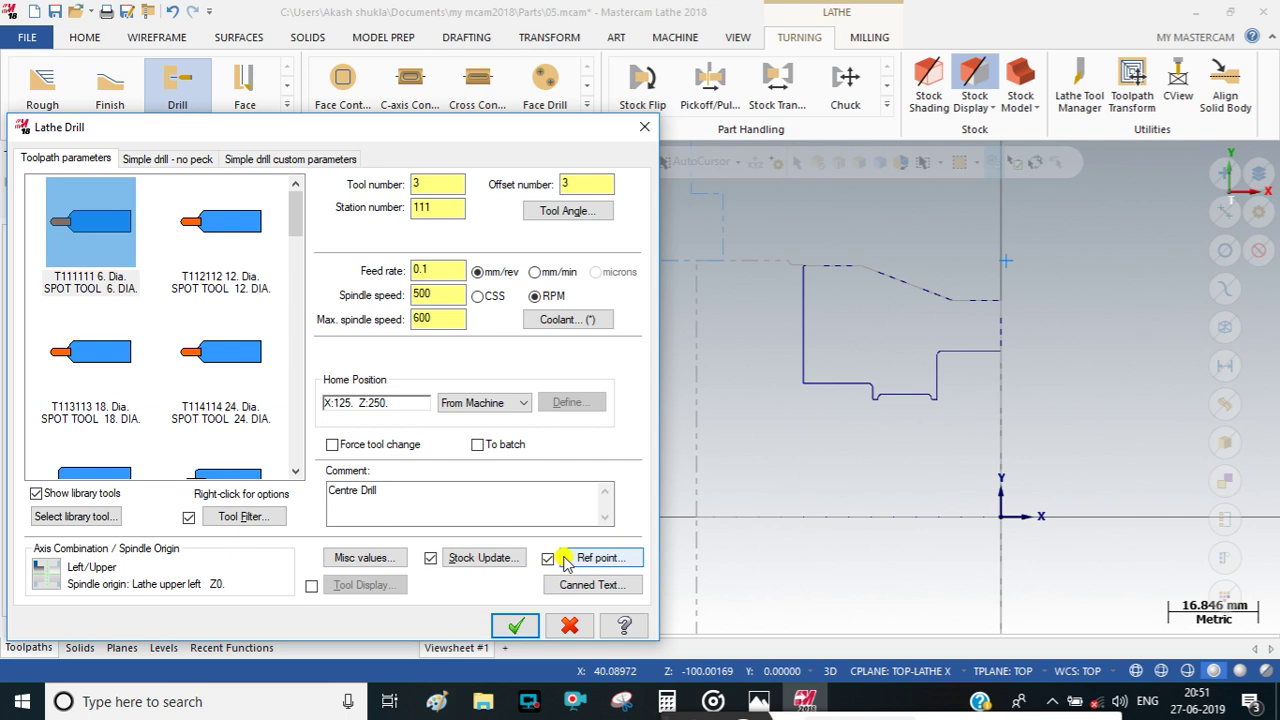
{"action": "left_click", "coordinate": [590, 557]}
{"action": "left_click", "coordinate": [72, 325]}
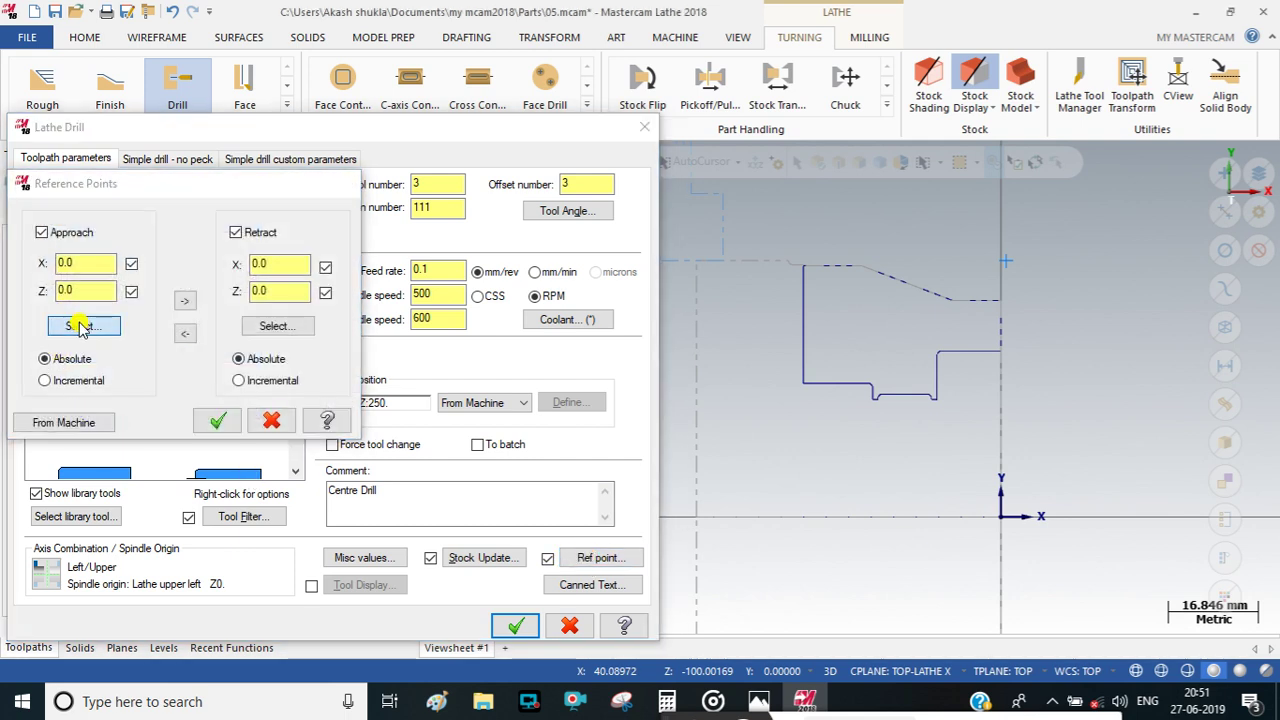
{"action": "left_click", "coordinate": [184, 300]}
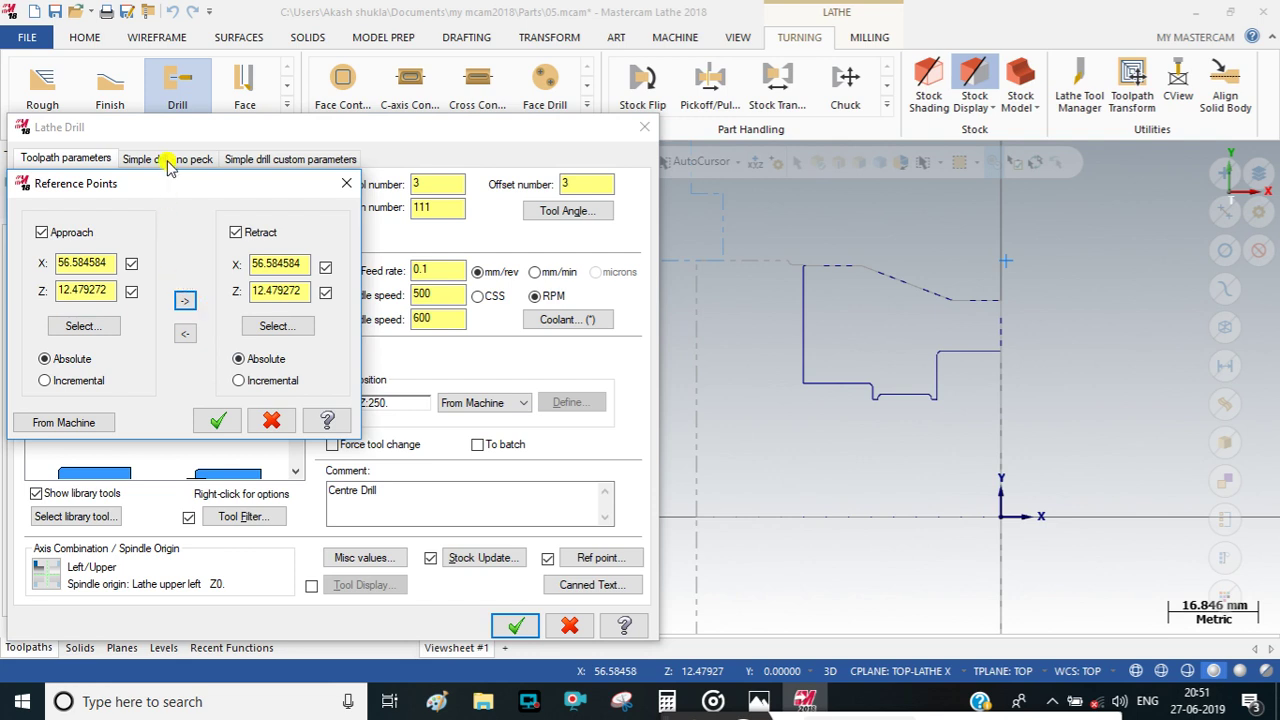
{"action": "left_click", "coordinate": [212, 420]}
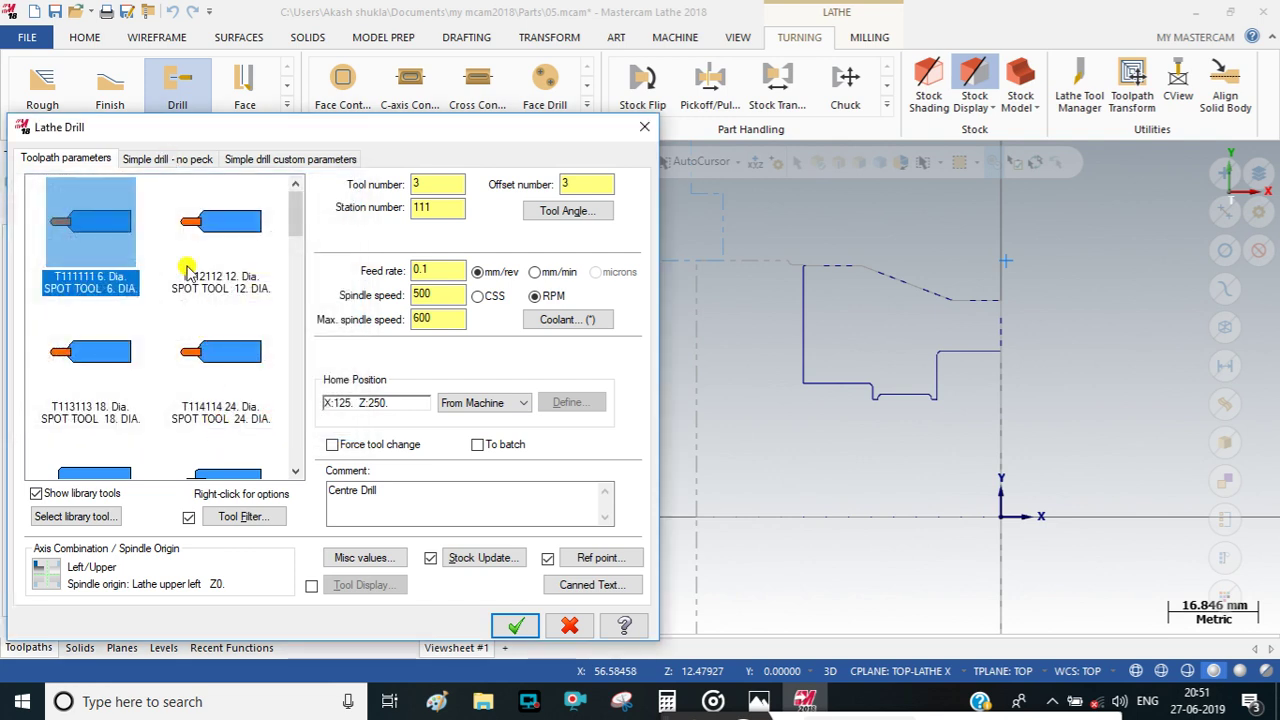
{"action": "left_click", "coordinate": [172, 160]}
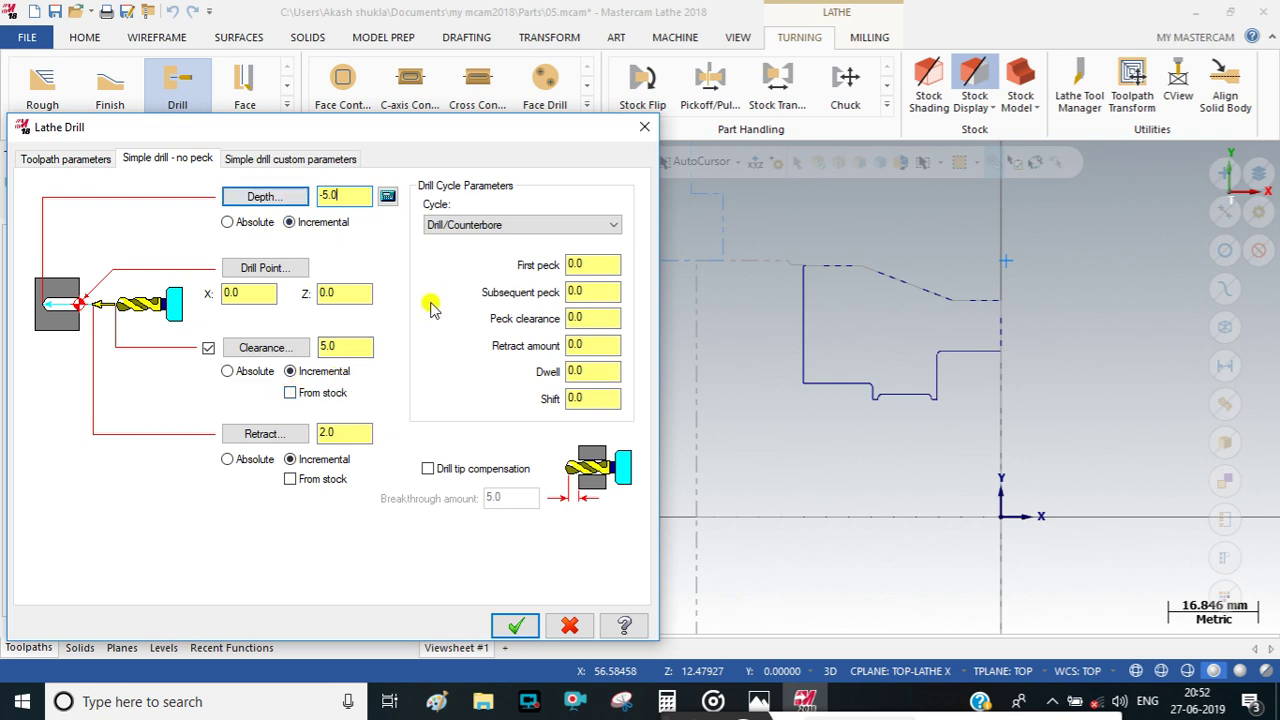
{"action": "left_click", "coordinate": [512, 624]}
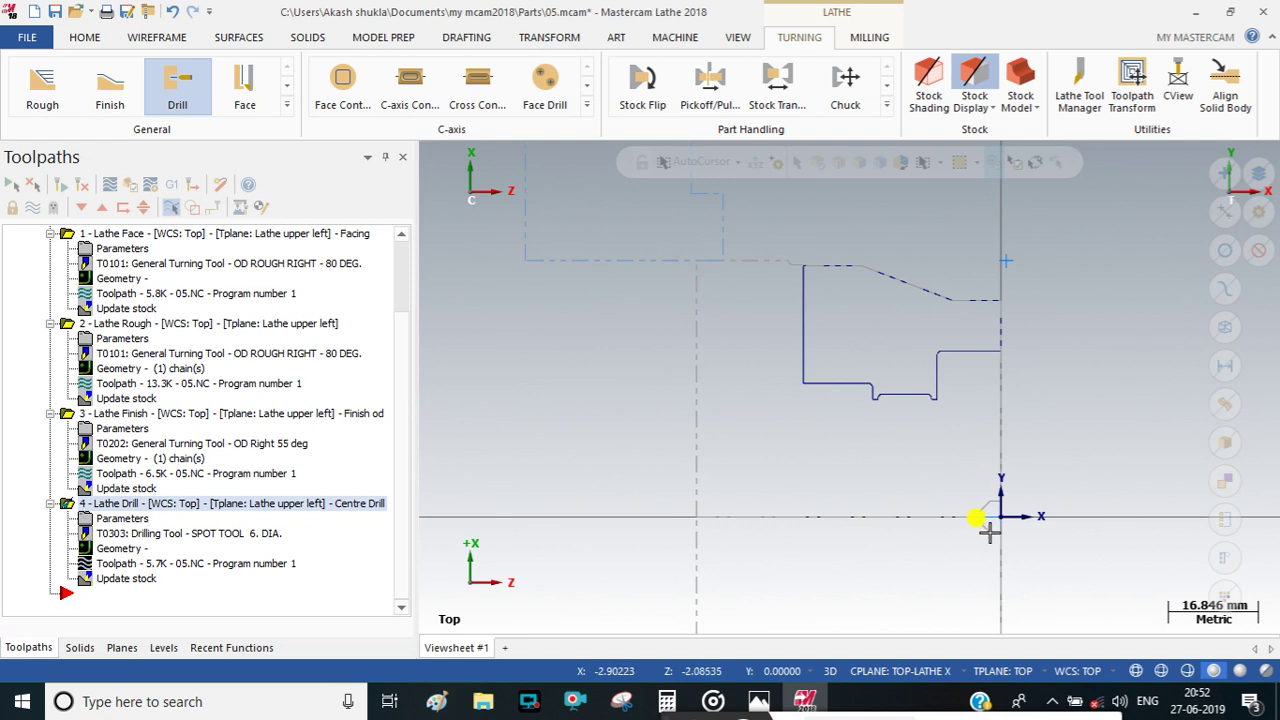
Start a second Drill toolpath using tool T130130, the 40 mm drill, and enter the comment 40 mm Drill.
{"action": "left_click", "coordinate": [175, 80]}
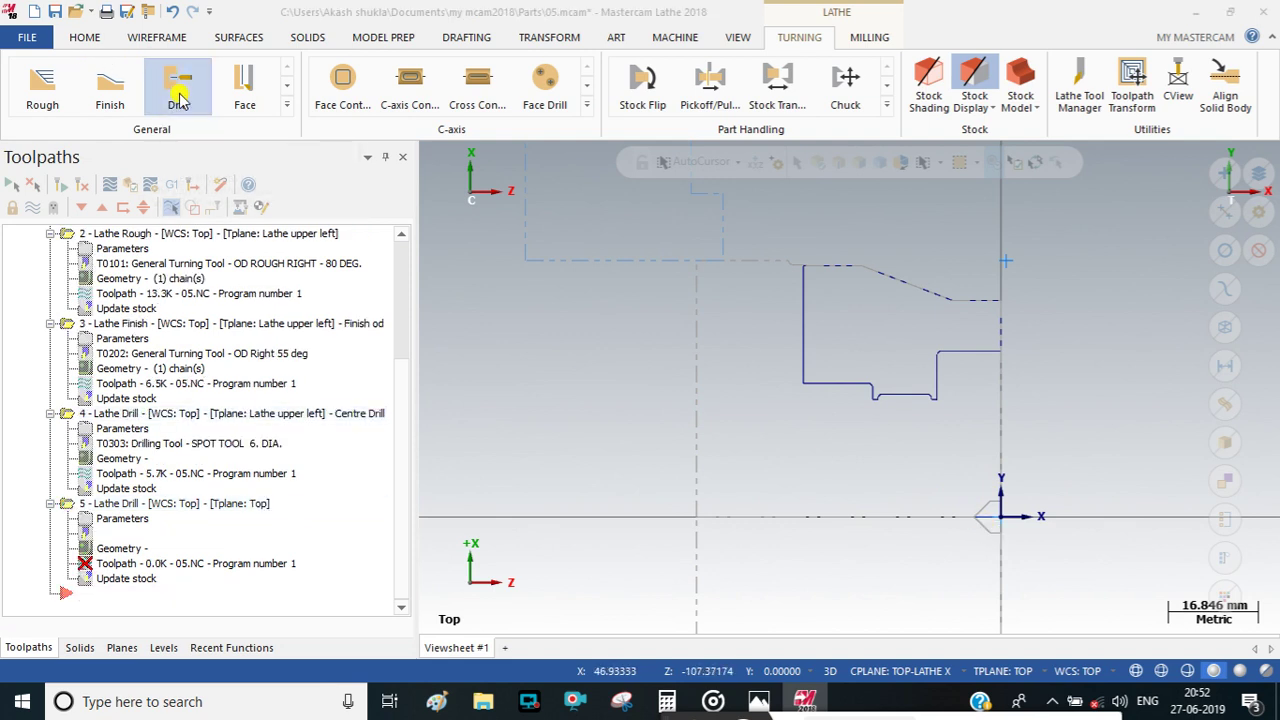
{"action": "scroll", "coordinate": [175, 320], "scroll_direction": "down", "scroll_amount": 3}
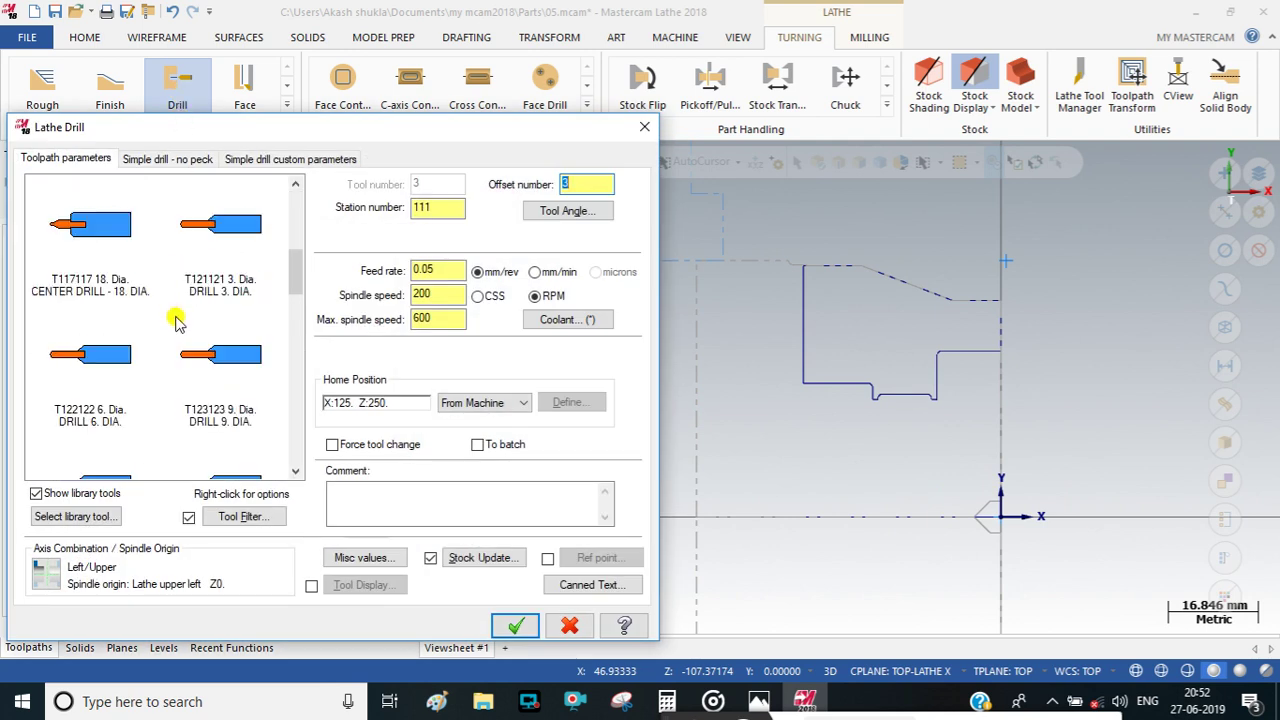
{"action": "mouse_move", "coordinate": [175, 320]}
{"action": "scroll", "coordinate": [190, 360], "scroll_direction": "down", "scroll_amount": 3}
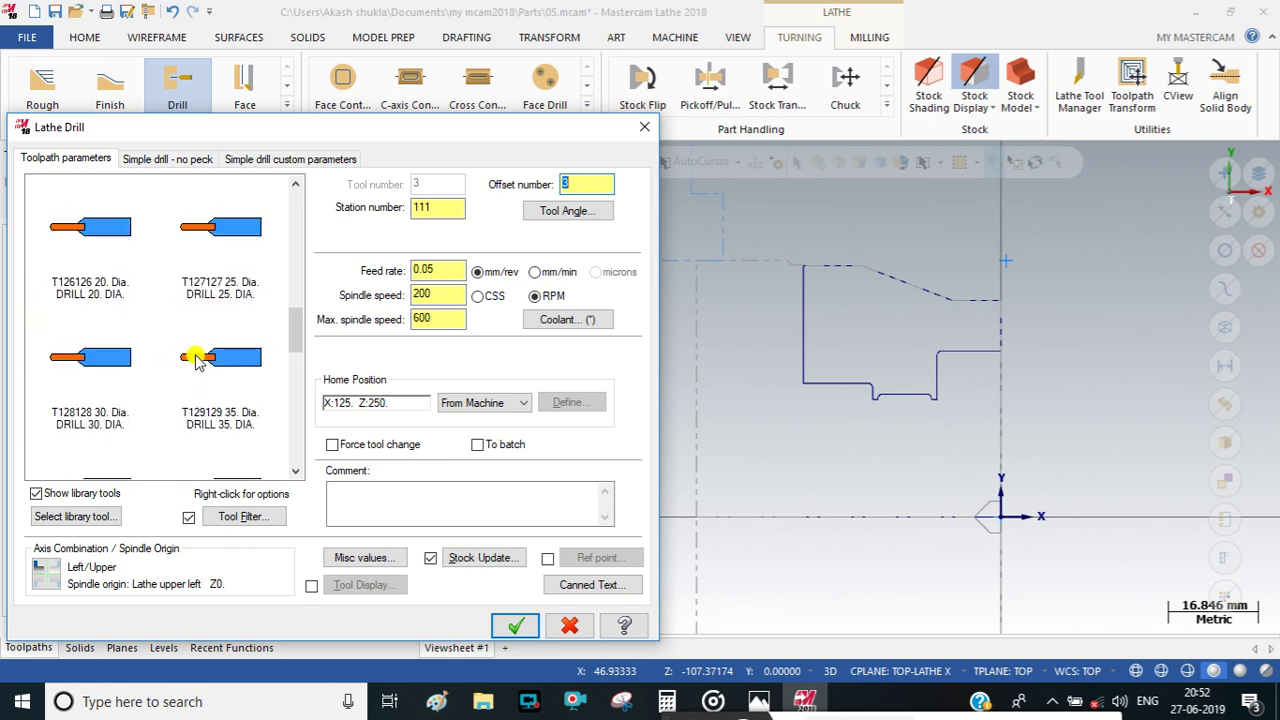
{"action": "scroll", "coordinate": [196, 362], "scroll_direction": "down", "scroll_amount": 3}
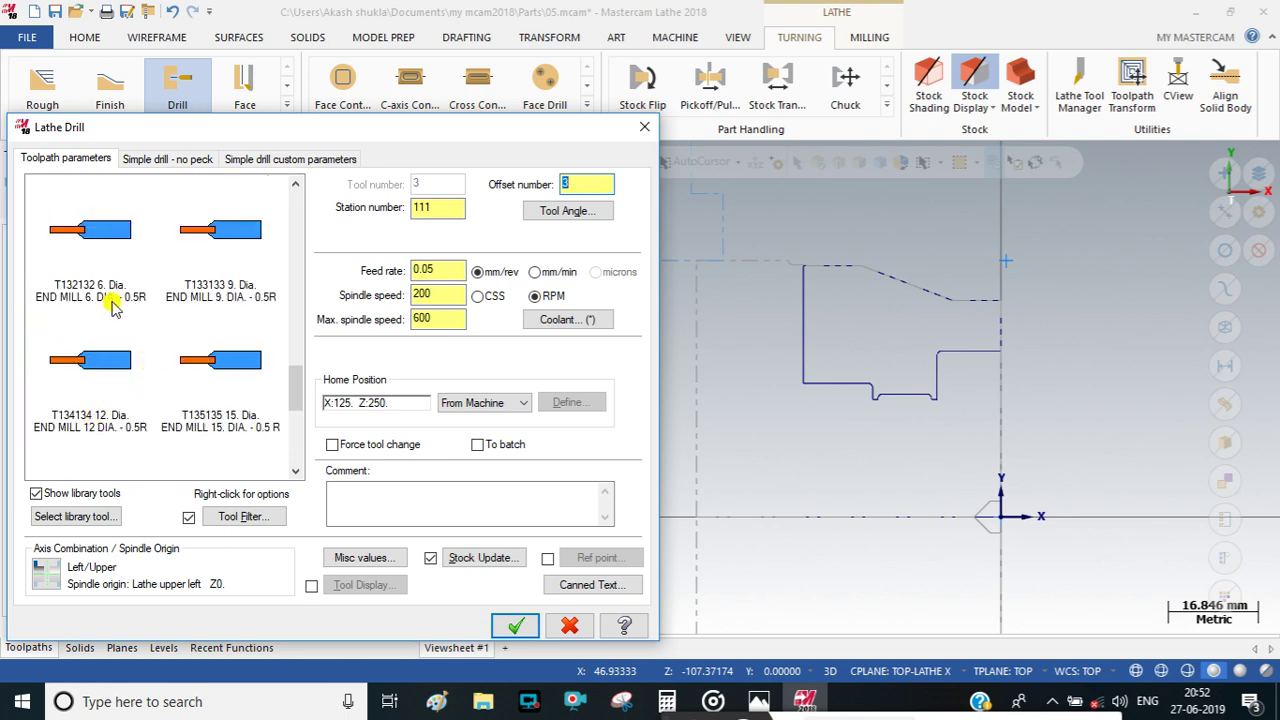
{"action": "scroll", "coordinate": [105, 315], "scroll_direction": "up", "scroll_amount": 2}
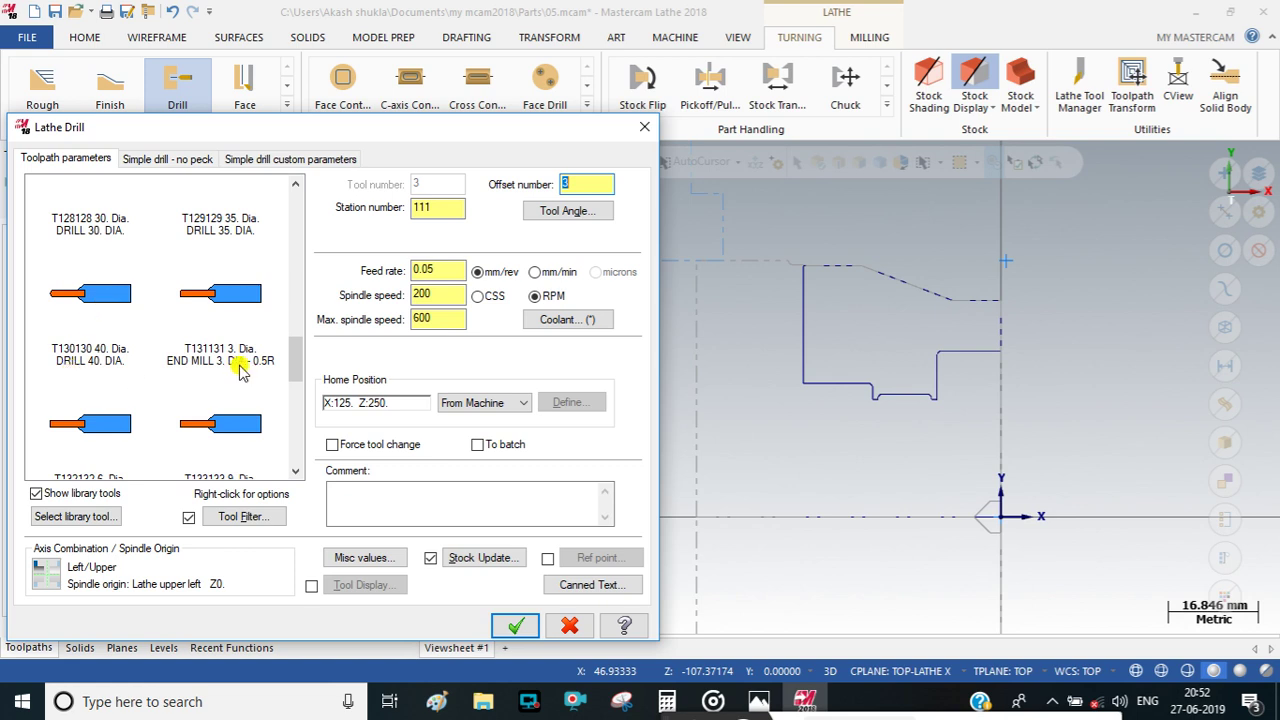
{"action": "left_click", "coordinate": [90, 292]}
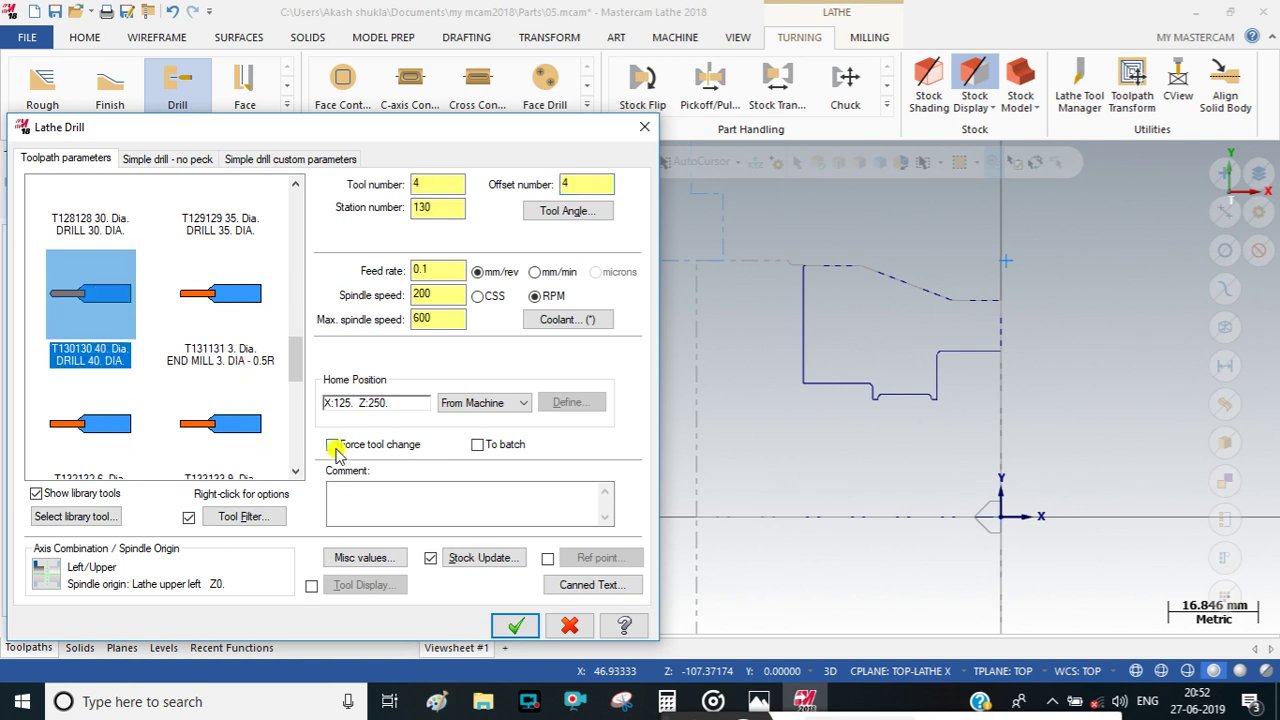
{"action": "left_click", "coordinate": [379, 503]}
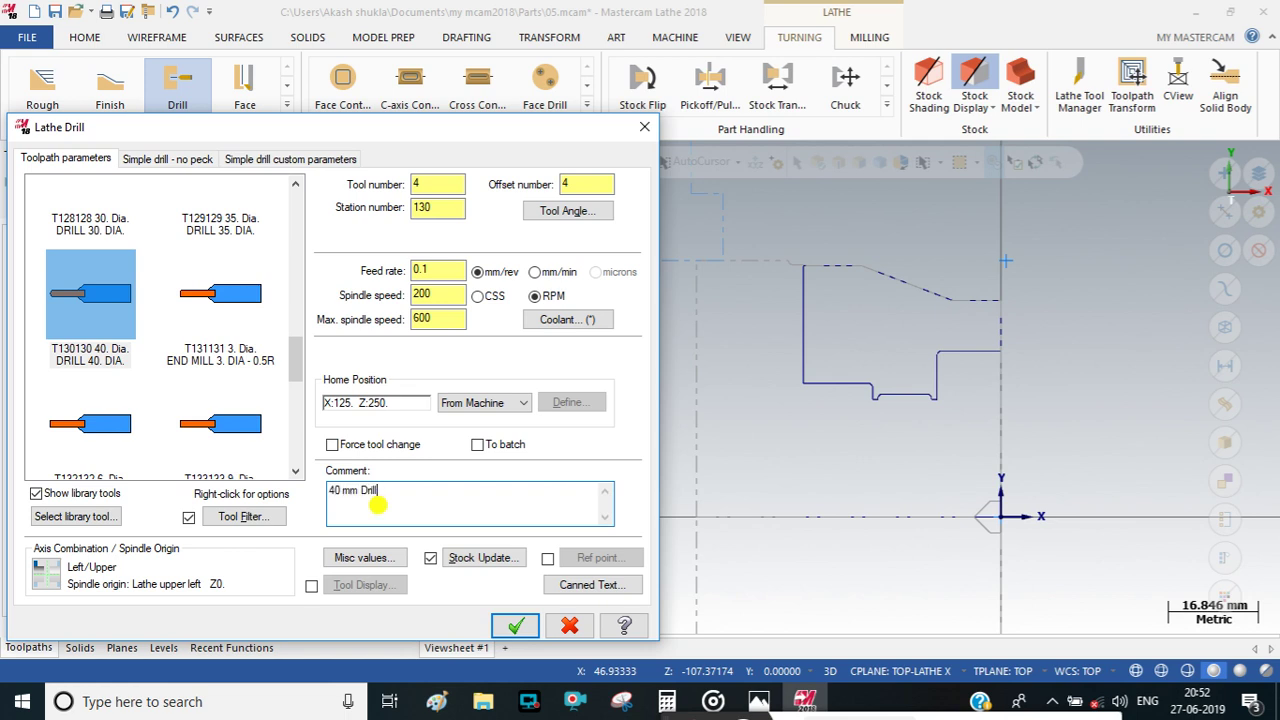
Enable reference points for the 40 mm drill, with both approach and retract at X 0.0, Z 10.0.
{"action": "left_click", "coordinate": [548, 559]}
{"action": "left_click", "coordinate": [566, 560]}
{"action": "double_click", "coordinate": [90, 289]}
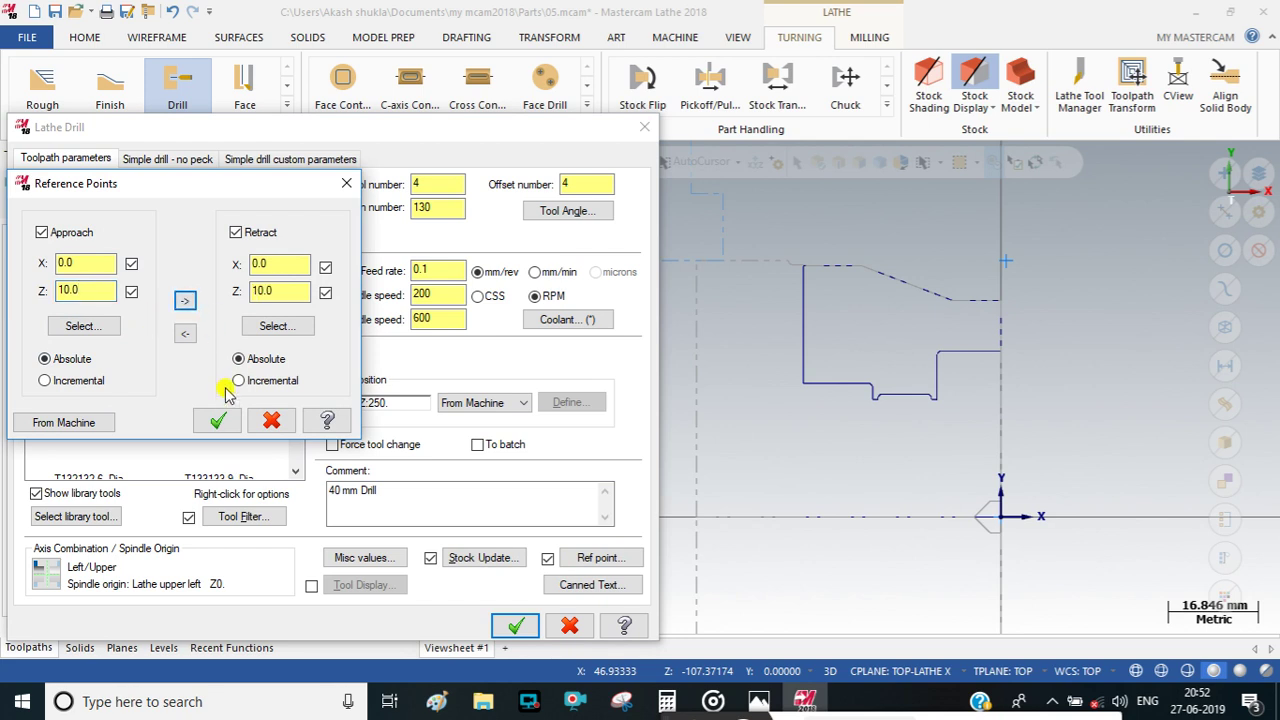
{"action": "left_click", "coordinate": [217, 420]}
Pick the drilling depth of -37.0 from the back end of the bore profile and enable drill tip compensation with 5.0 breakthrough.
{"action": "left_click", "coordinate": [193, 162]}
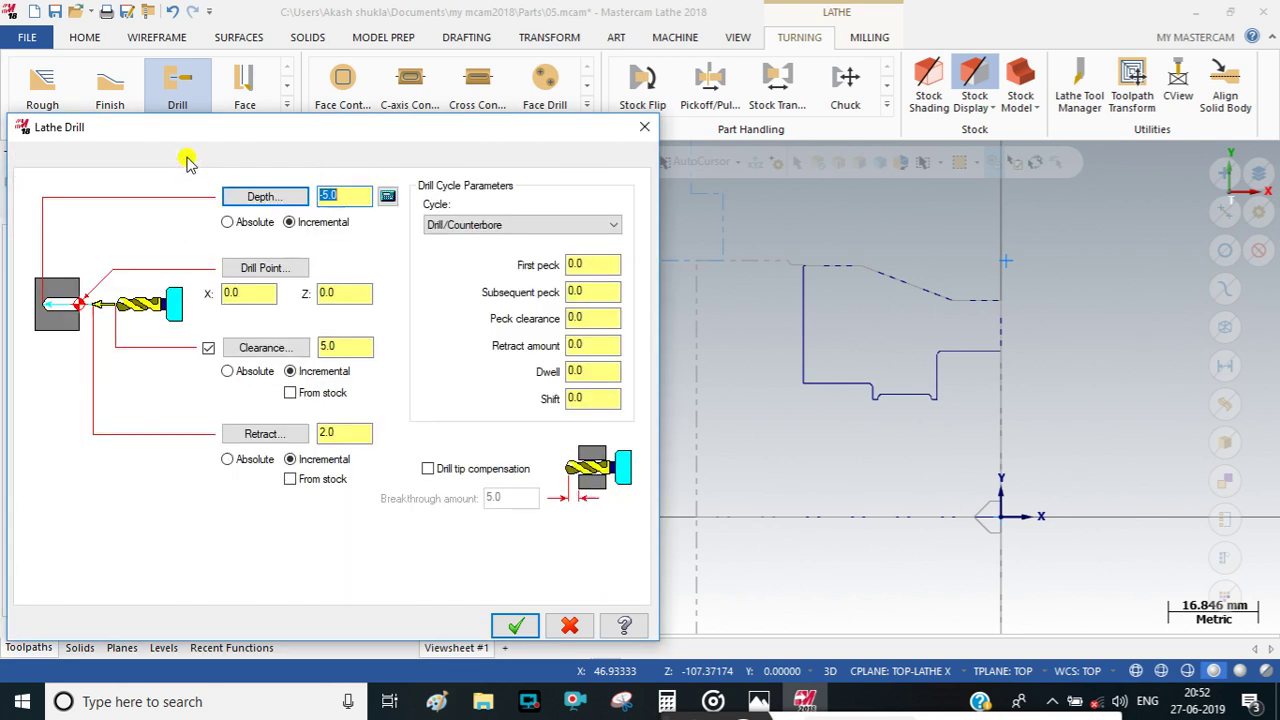
{"action": "left_click", "coordinate": [265, 197]}
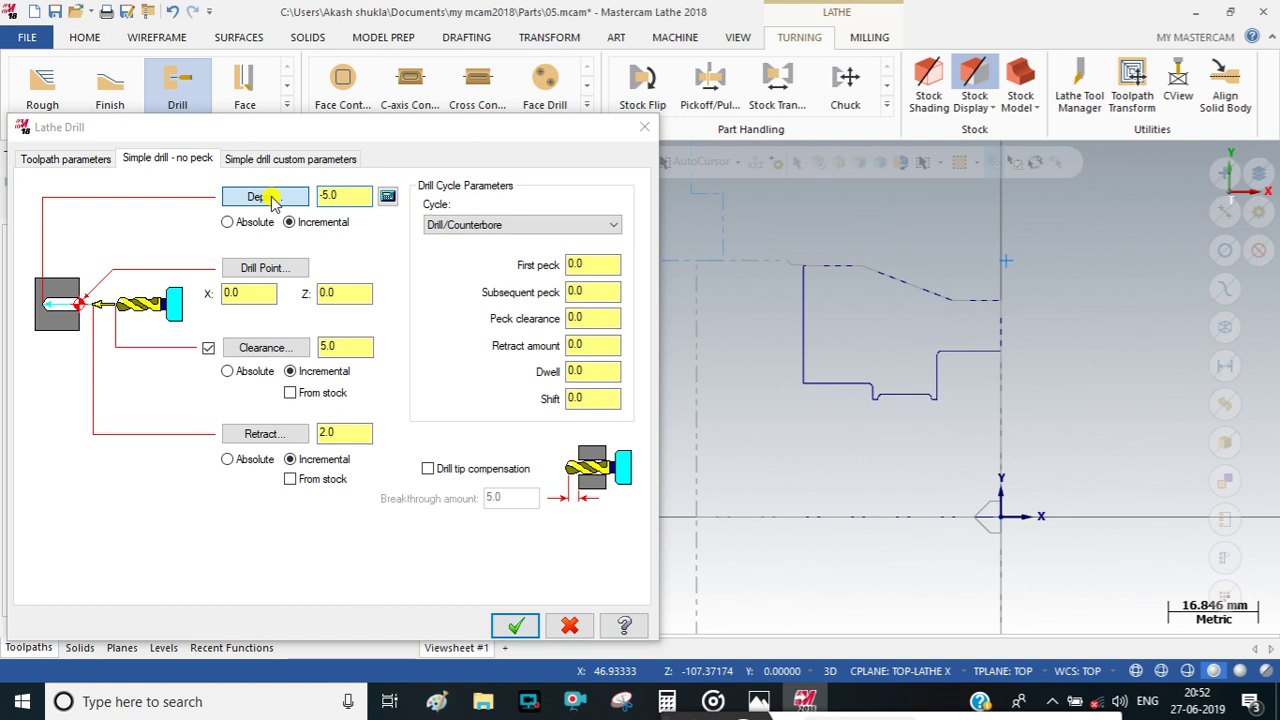
{"action": "left_click", "coordinate": [808, 392]}
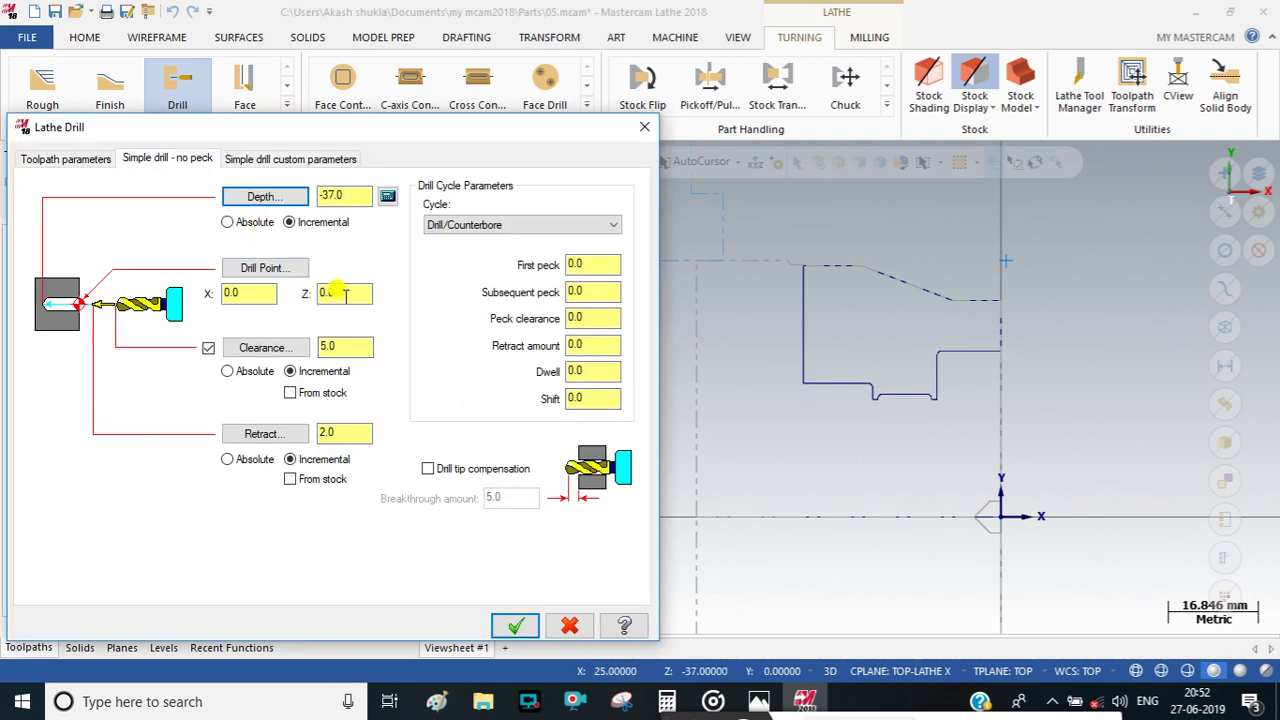
{"action": "left_click", "coordinate": [428, 469]}
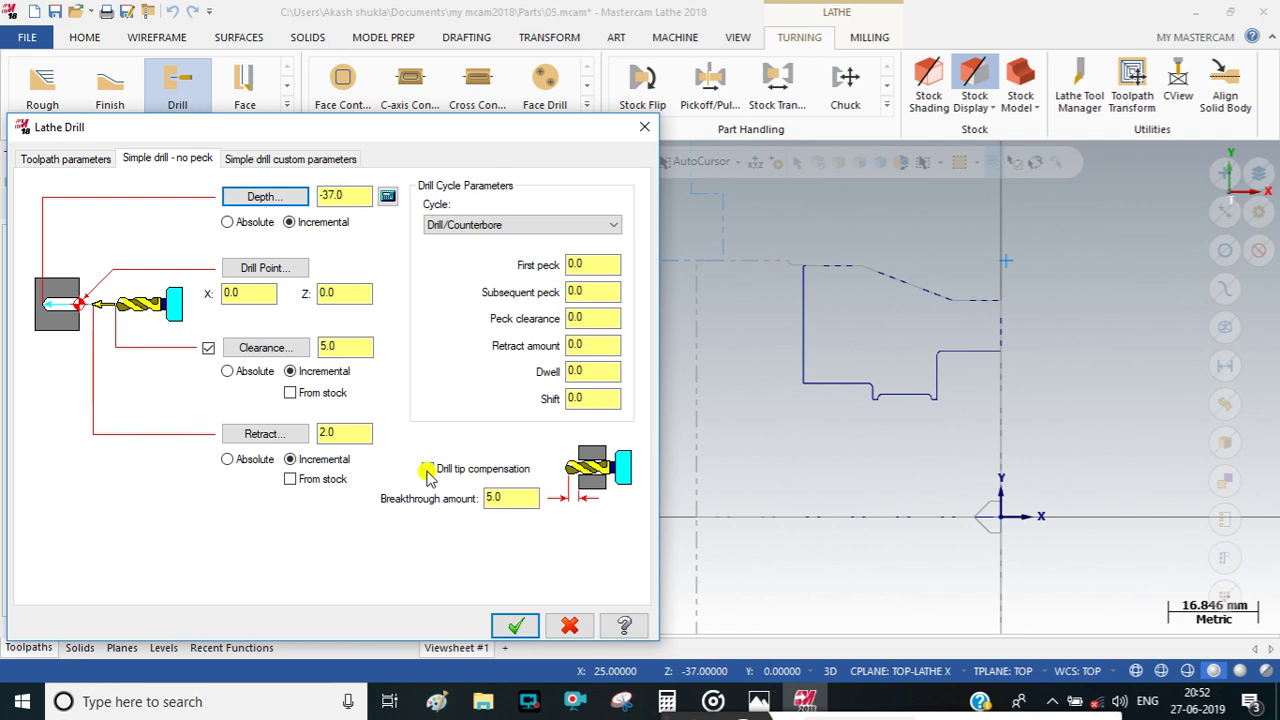
{"action": "left_click", "coordinate": [428, 469]}
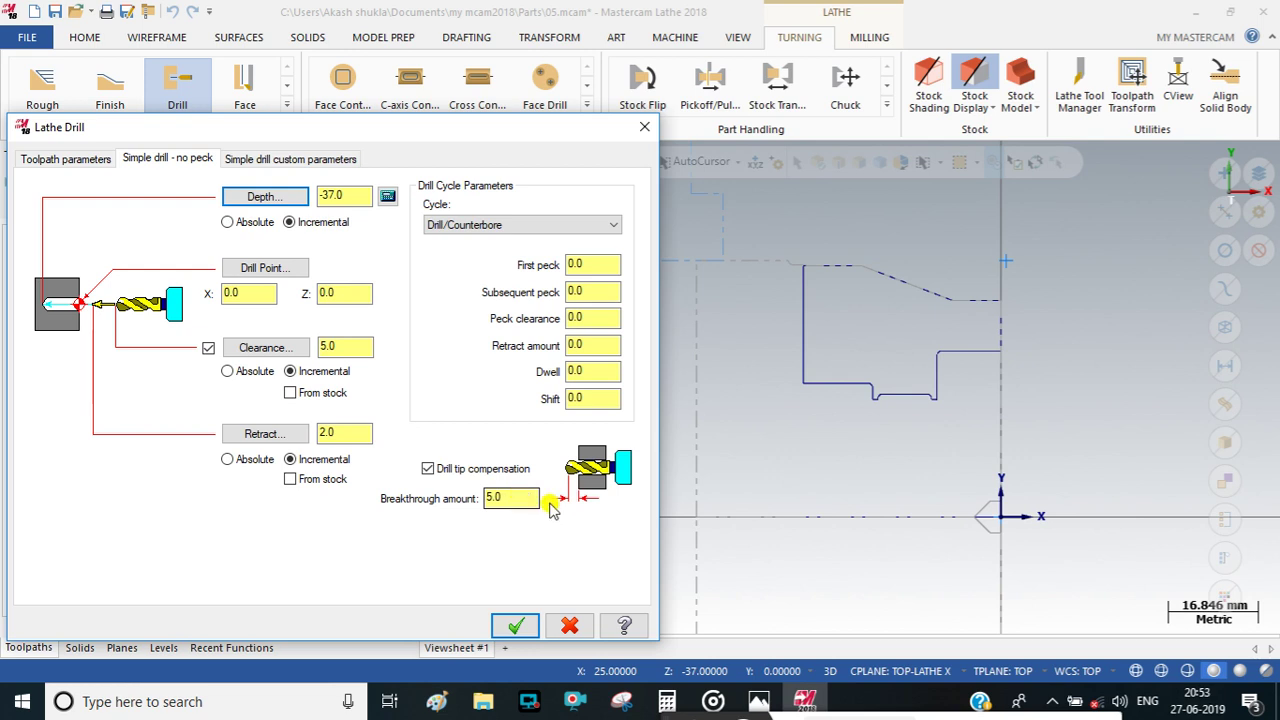
Switch the drill cycle to Peck Drill with first peck, peck clearance and retract amount all 1.0, and accept the toolpath.
{"action": "left_click", "coordinate": [482, 225]}
{"action": "left_click", "coordinate": [478, 253]}
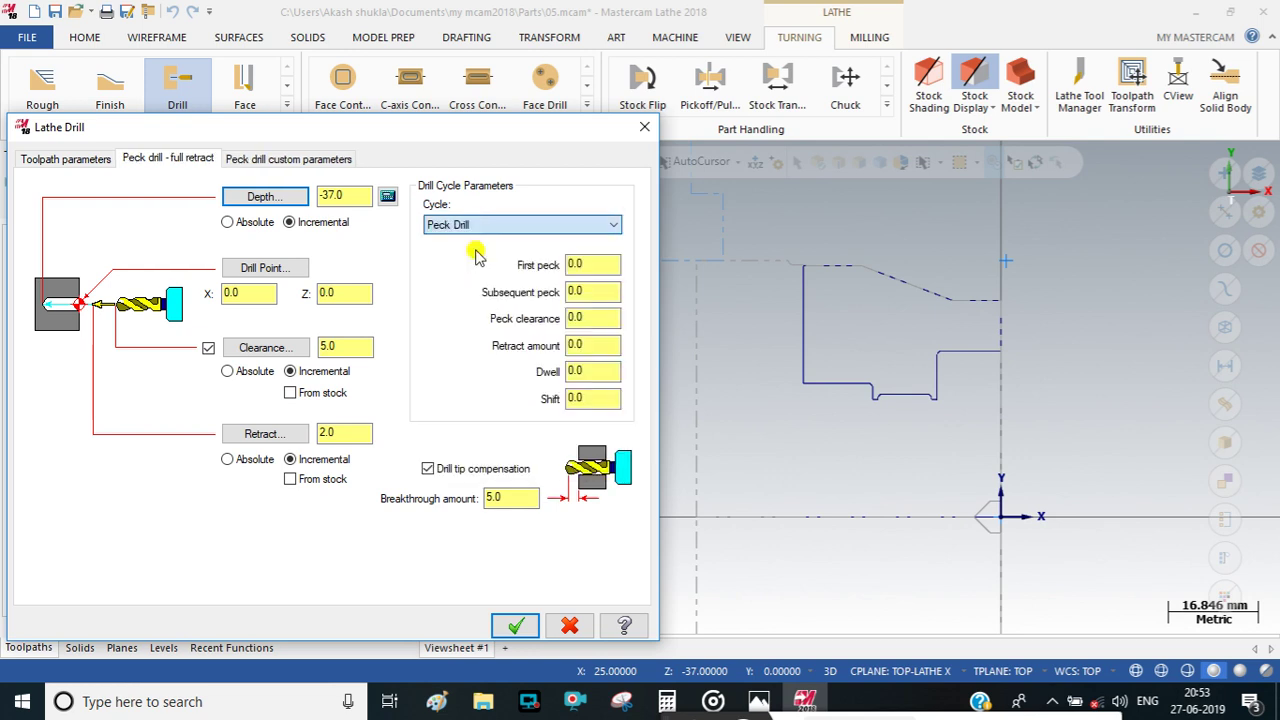
{"action": "left_click", "coordinate": [585, 263]}
{"action": "type", "text": "1.0"}
{"action": "left_click", "coordinate": [592, 318]}
{"action": "type", "text": "1.0"}
{"action": "left_click", "coordinate": [585, 345]}
{"action": "type", "text": "10"}
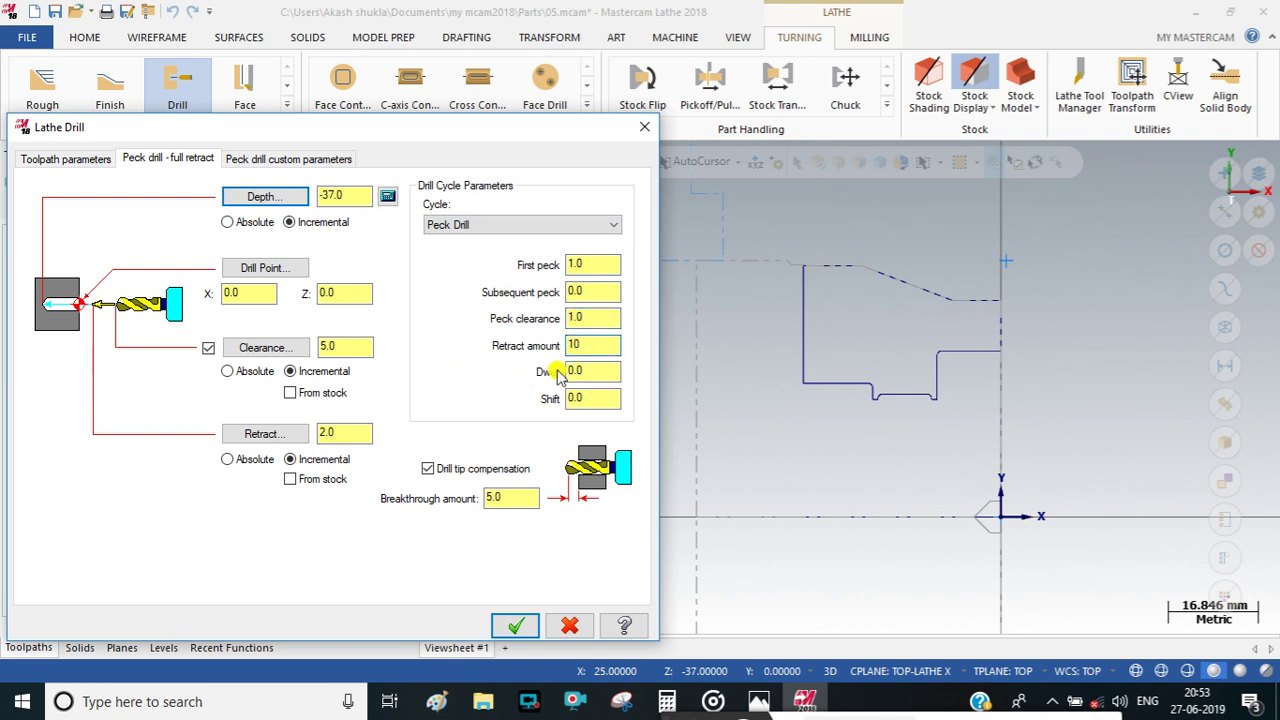
{"action": "key", "text": "BackSpace"}
{"action": "type", "text": ".0"}
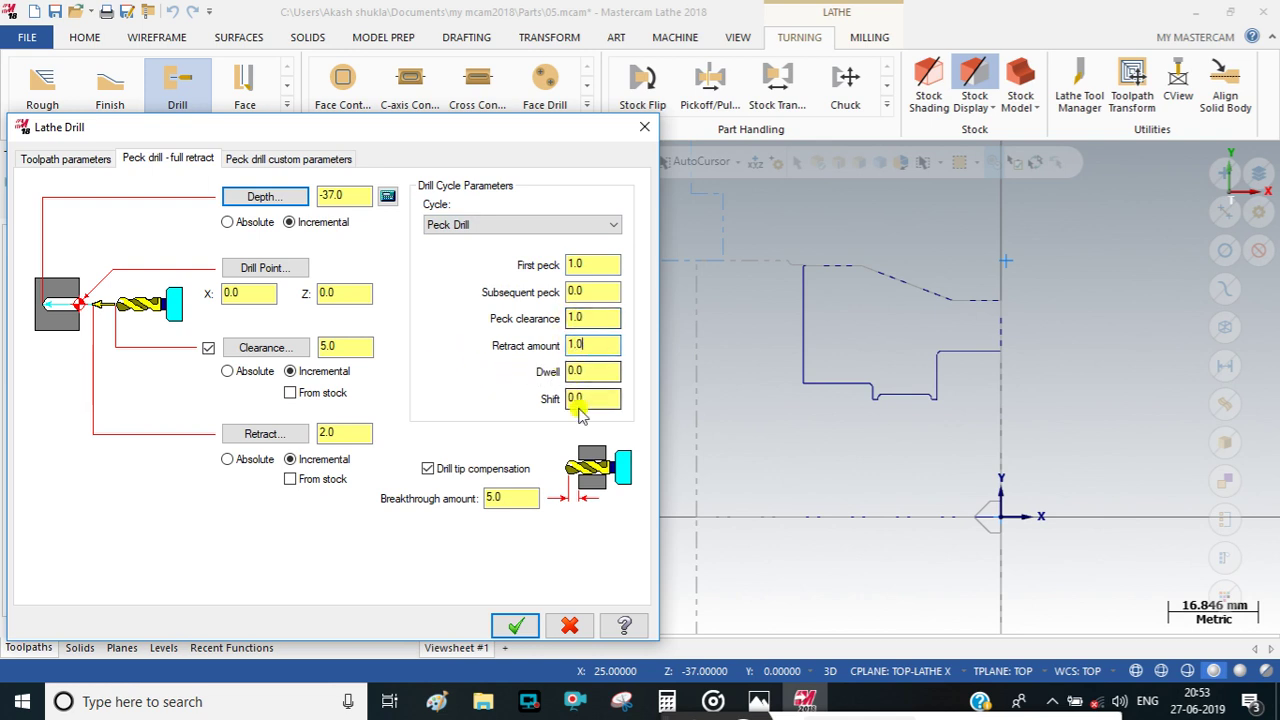
{"action": "left_click", "coordinate": [513, 624]}
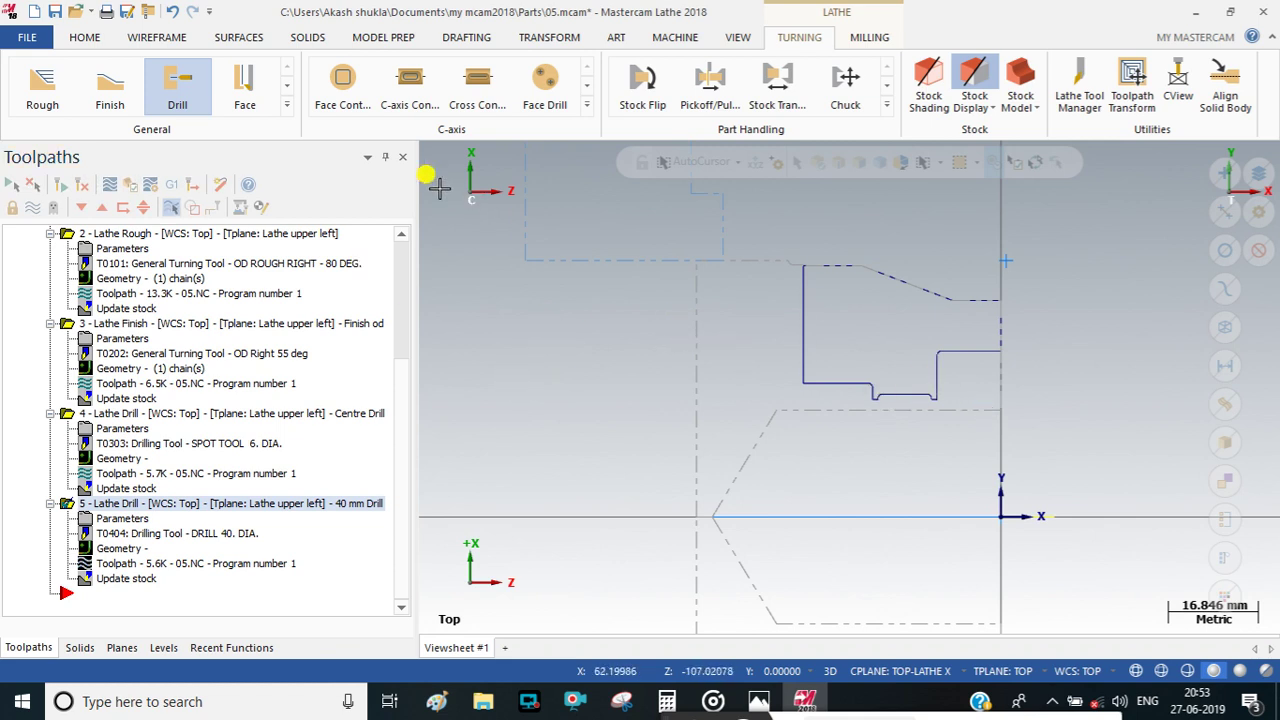
Start a Rough toolpath and chain the inner bore profile from the front counterbore line to the rear bore line.
{"action": "left_click", "coordinate": [287, 105]}
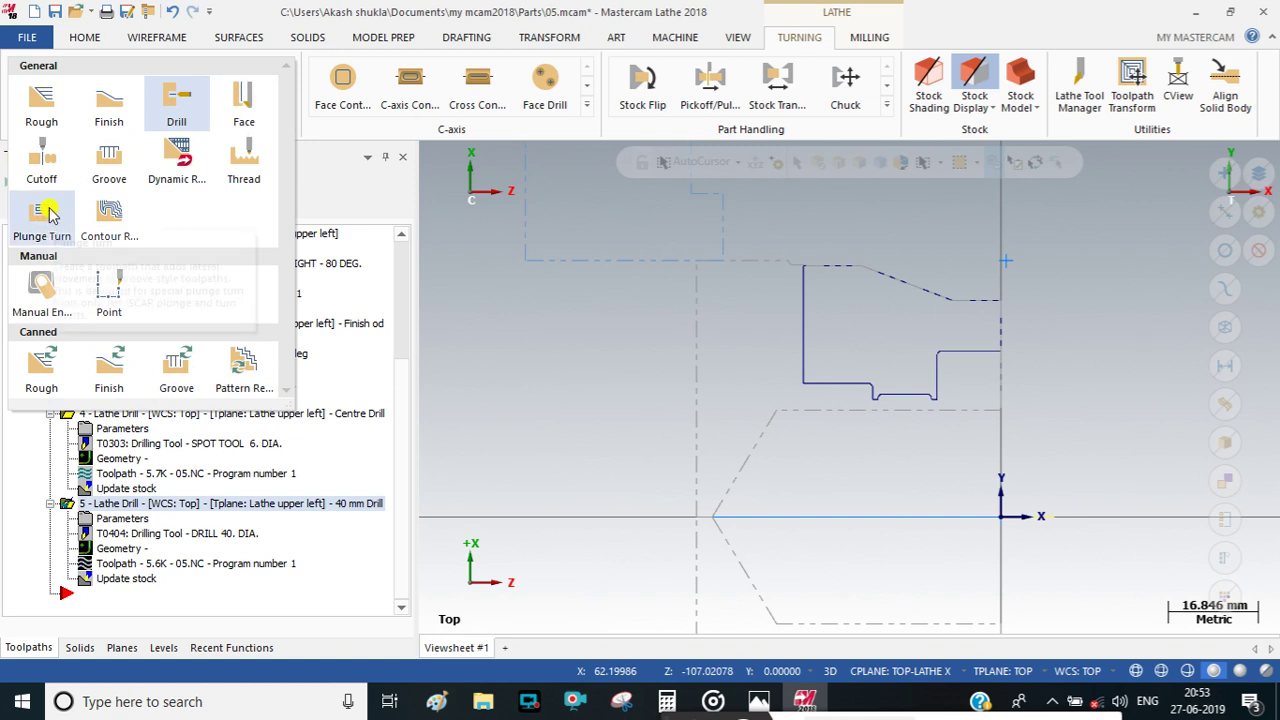
{"action": "left_click", "coordinate": [44, 112]}
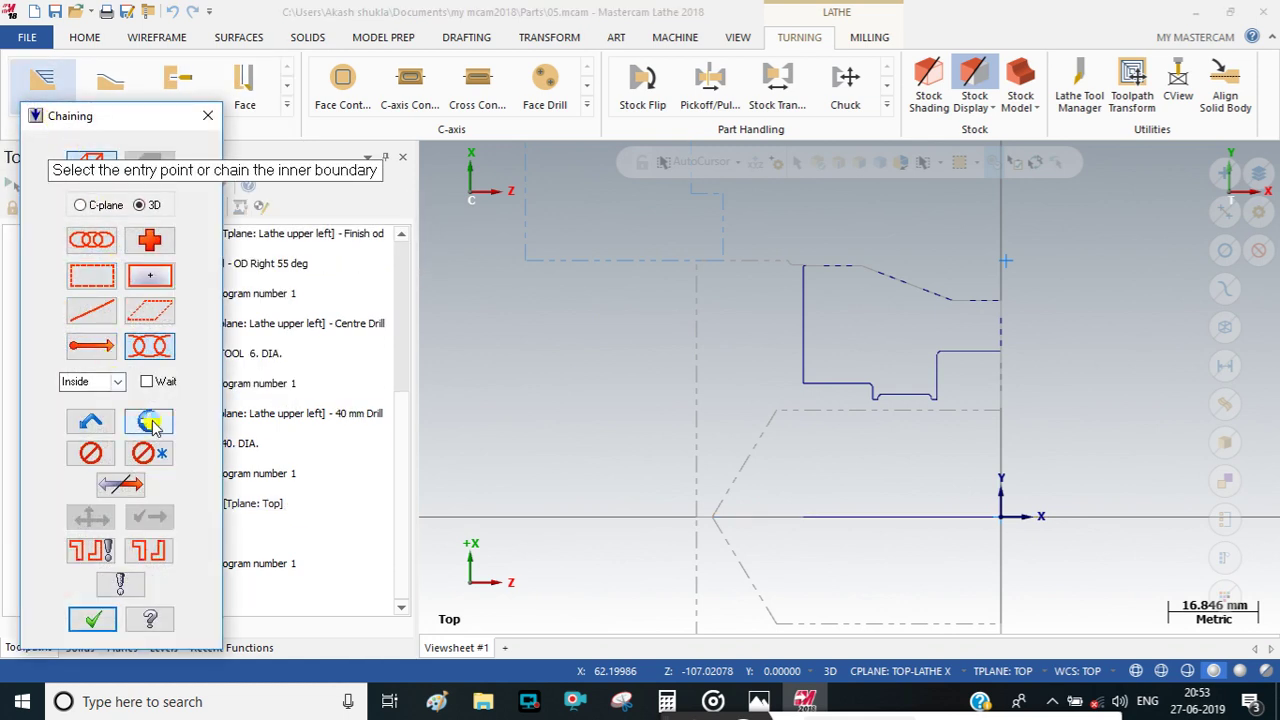
{"action": "scroll", "coordinate": [1008, 357], "scroll_direction": "up", "scroll_amount": 3}
{"action": "left_click", "coordinate": [1008, 357]}
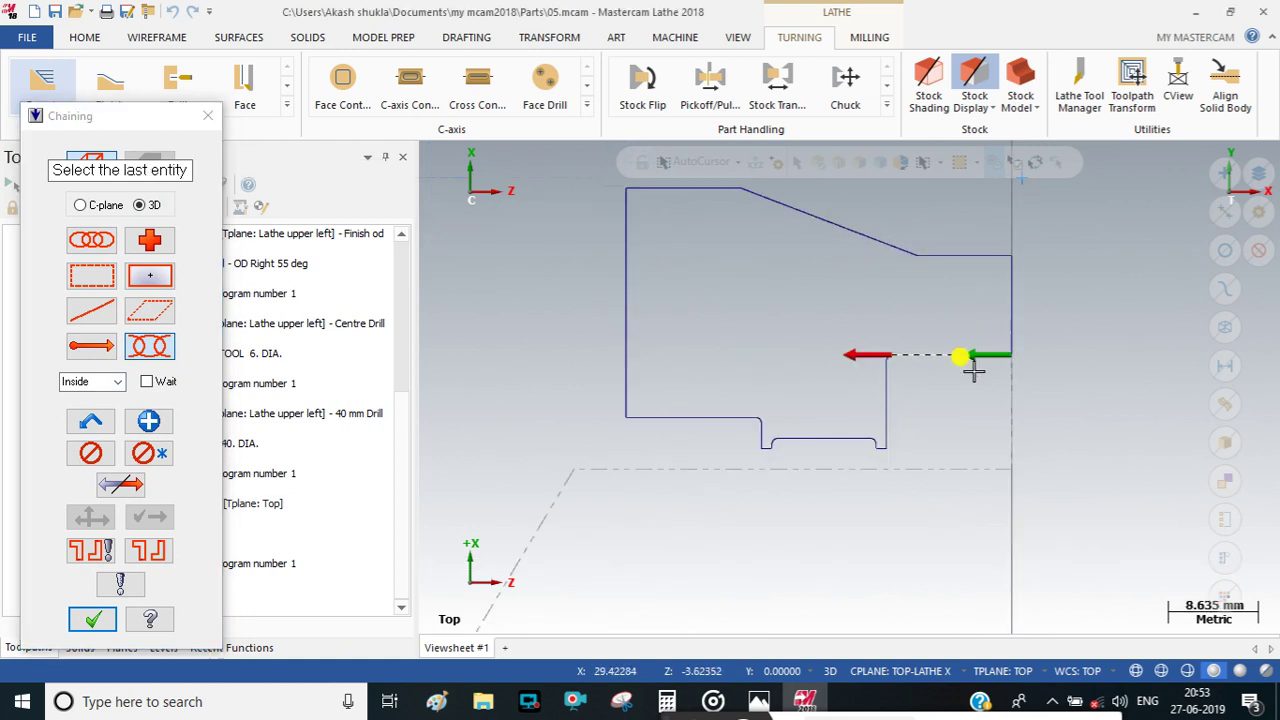
{"action": "left_click", "coordinate": [665, 419]}
{"action": "left_click", "coordinate": [93, 616]}
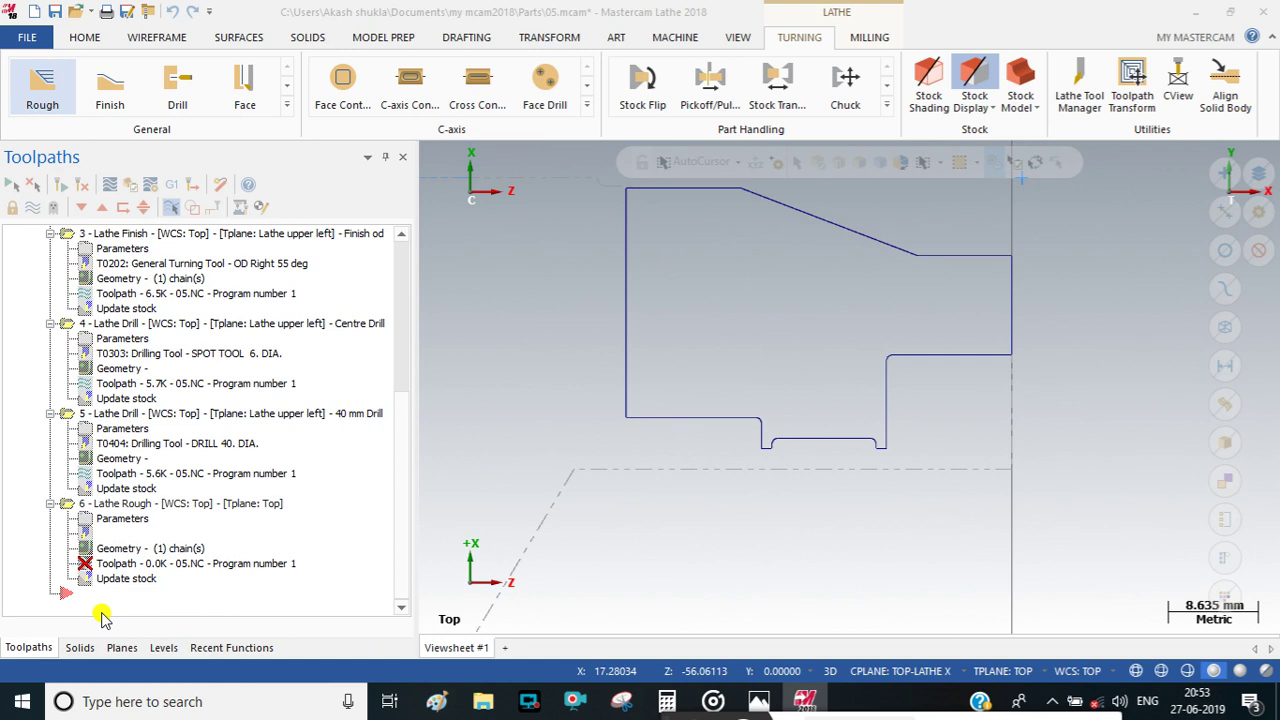
Choose the T7373 R0.4 boring bar, ID ROUGH MIN. 25. DIA. - 80 DEG., for the bore roughing toolpath.
{"action": "scroll", "coordinate": [100, 268], "scroll_direction": "down", "scroll_amount": 2}
{"action": "scroll", "coordinate": [100, 268], "scroll_direction": "down", "scroll_amount": 6}
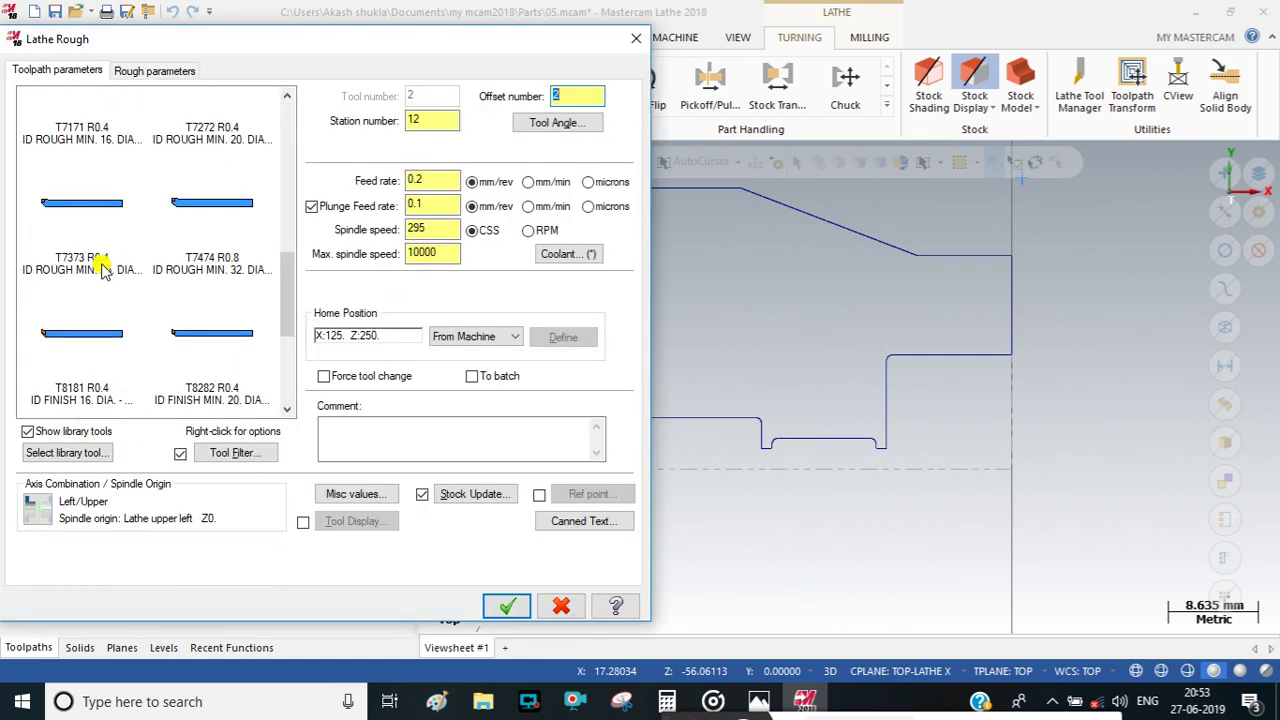
{"action": "left_click", "coordinate": [91, 323]}
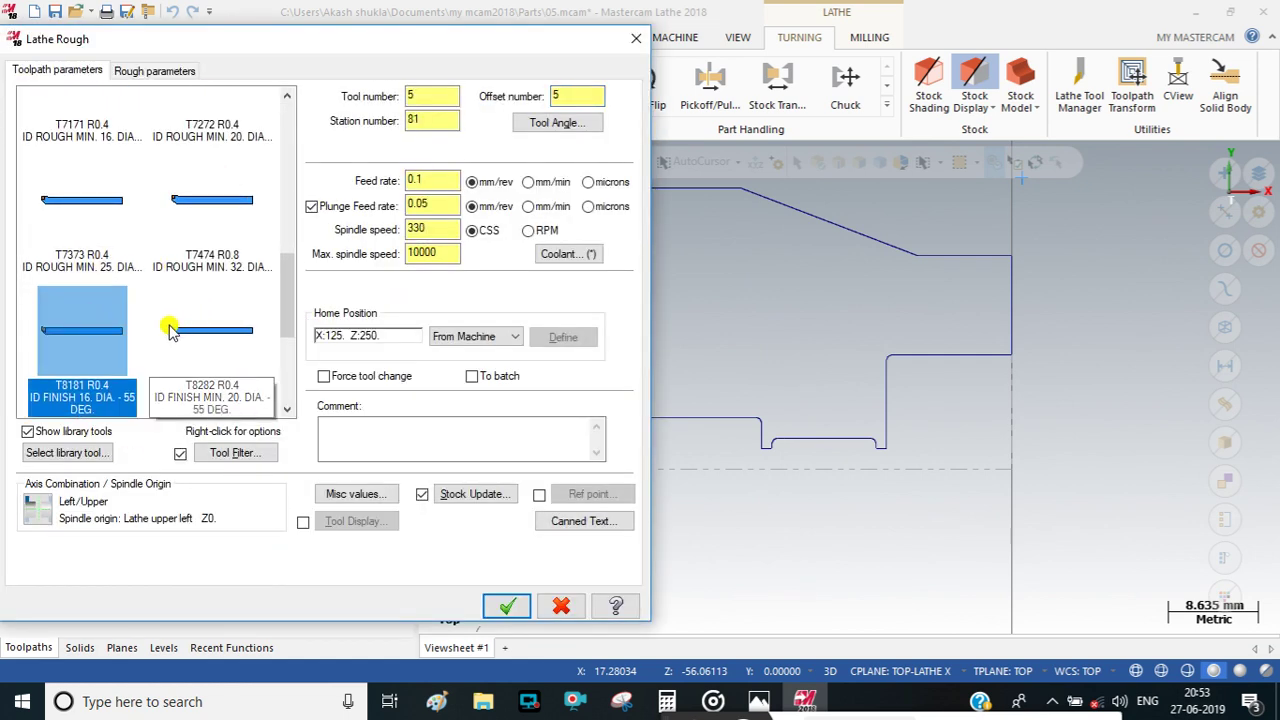
{"action": "left_click", "coordinate": [75, 212]}
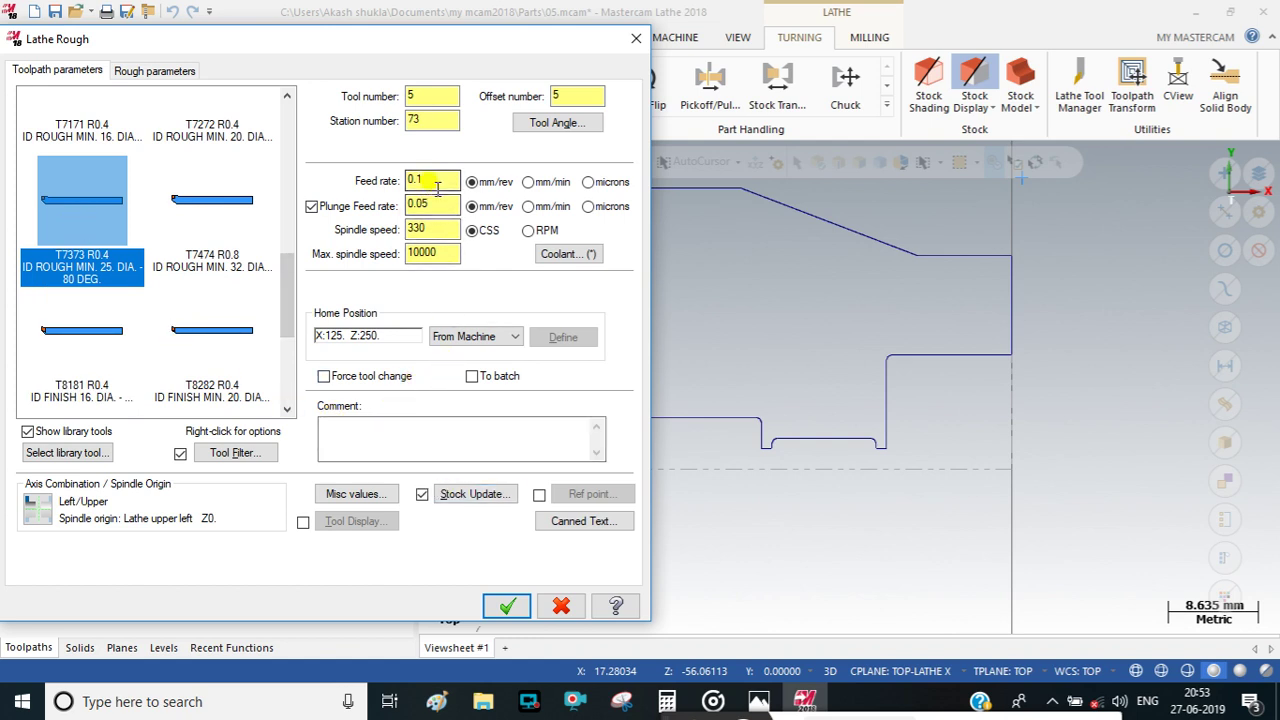
Set the roughing feed rate to 0.2 mm/rev and maximum spindle speed to 1500, with the comment "Boring Rough".
{"action": "key", "text": "Tab"}
{"action": "type", "text": "0.2"}
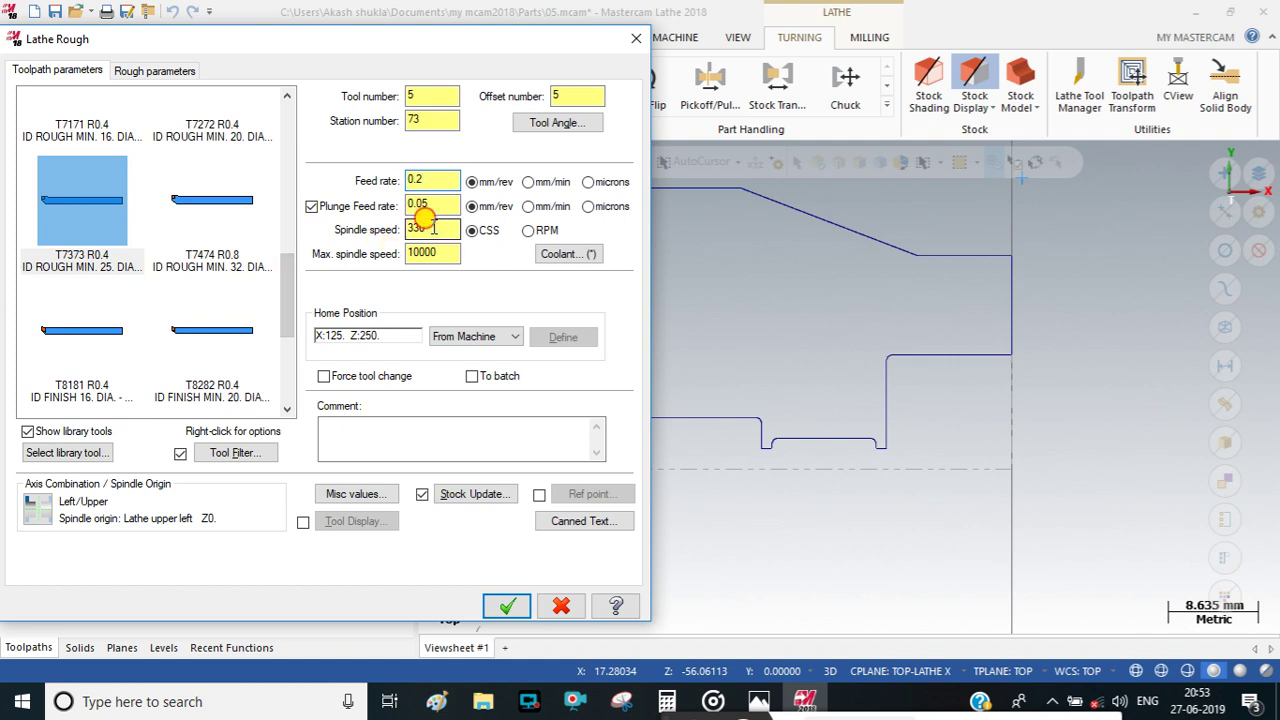
{"action": "key", "text": "Tab"}
{"action": "key", "text": "Tab"}
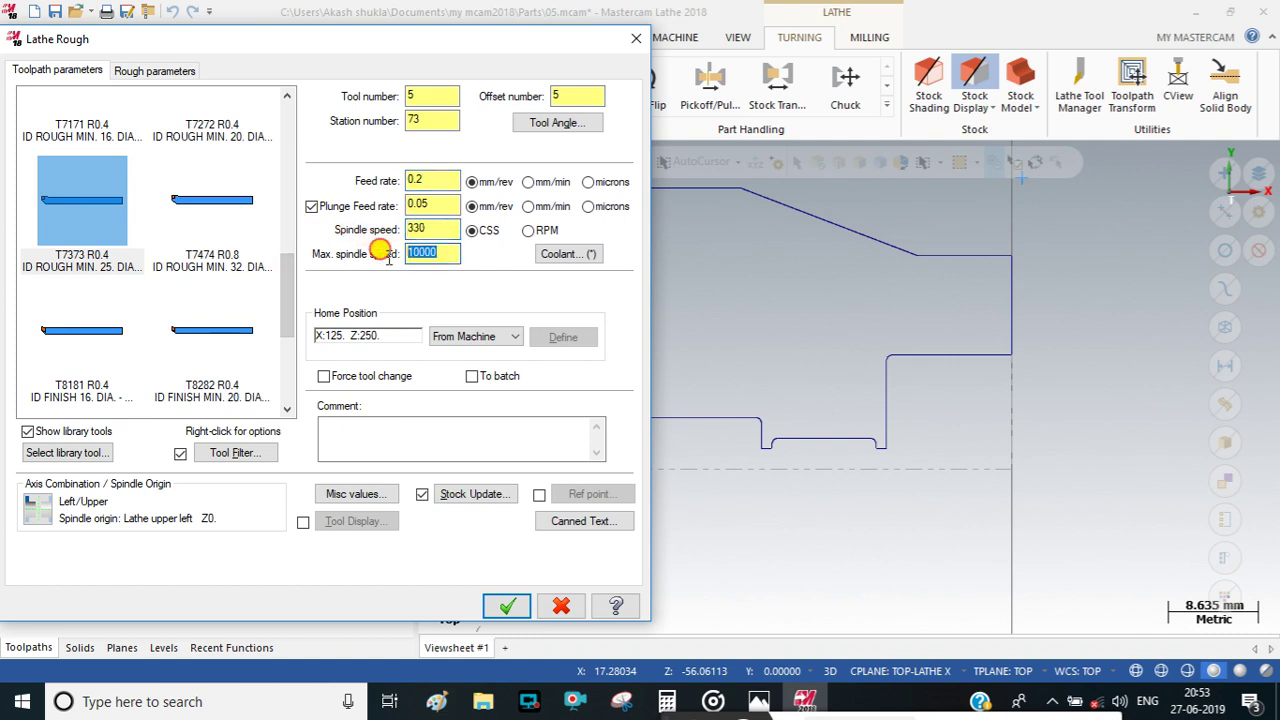
{"action": "type", "text": "1500"}
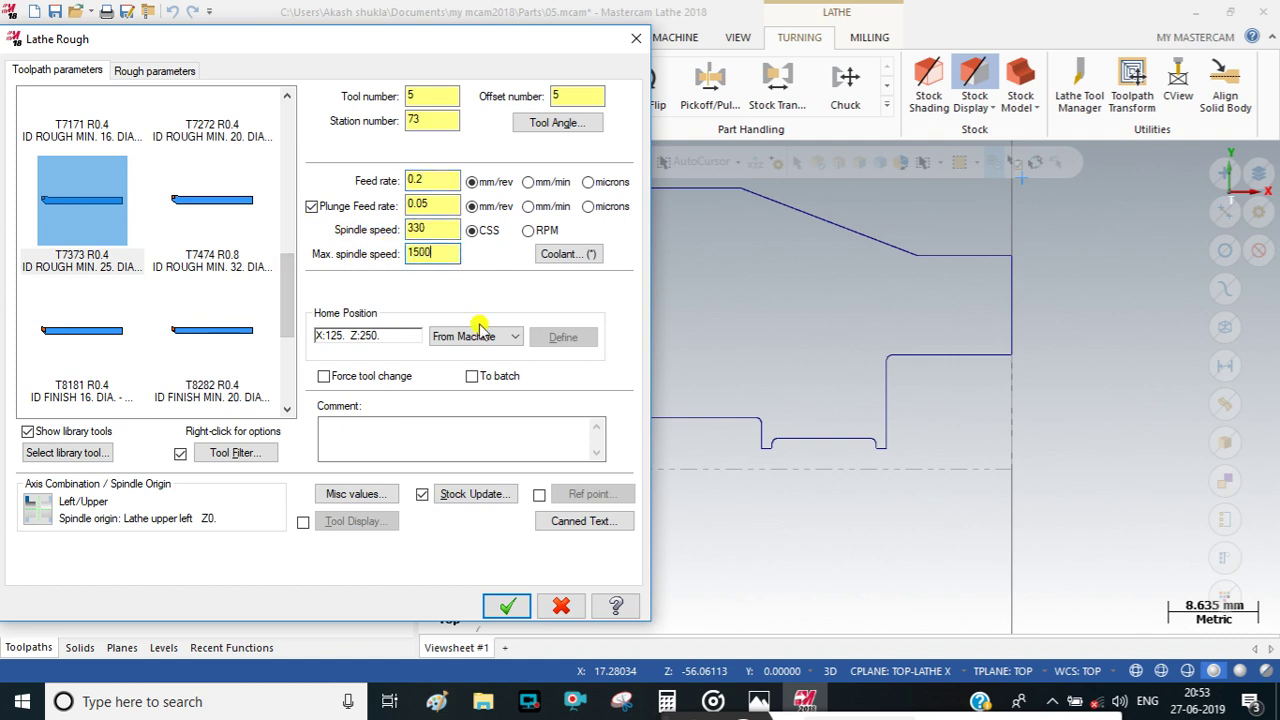
{"action": "left_click", "coordinate": [417, 427]}
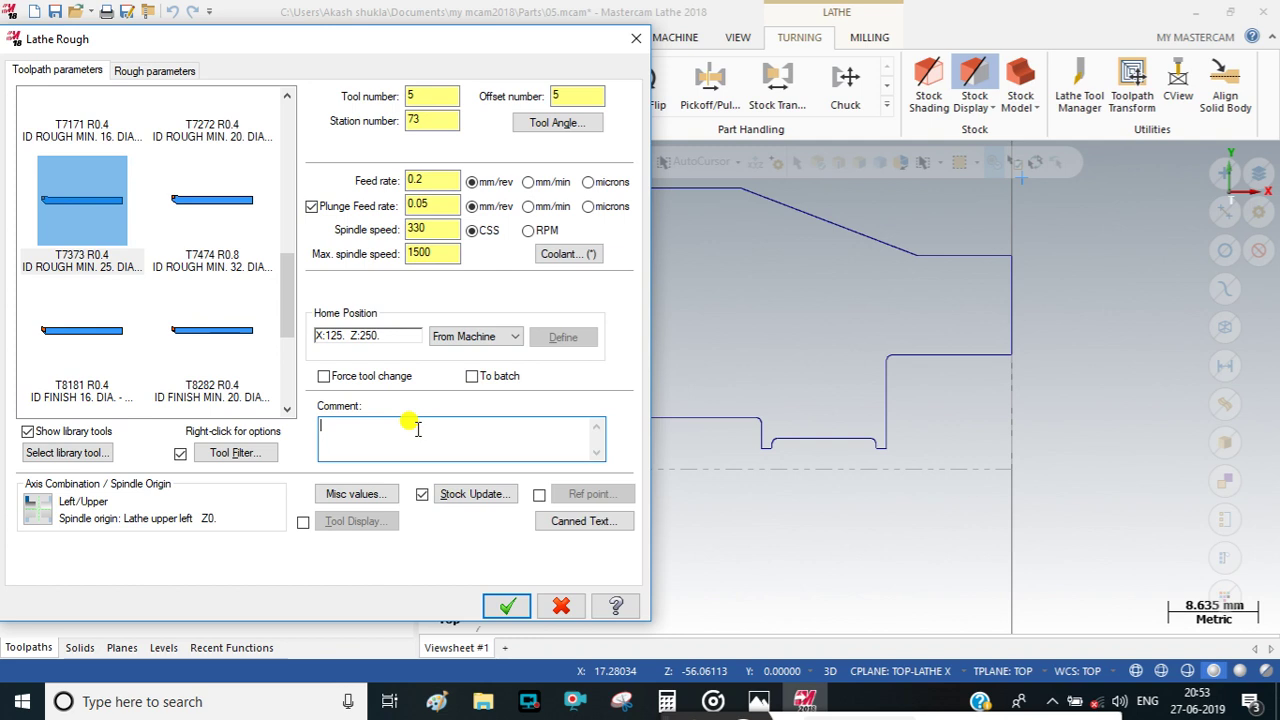
{"action": "type", "text": "Boring"}
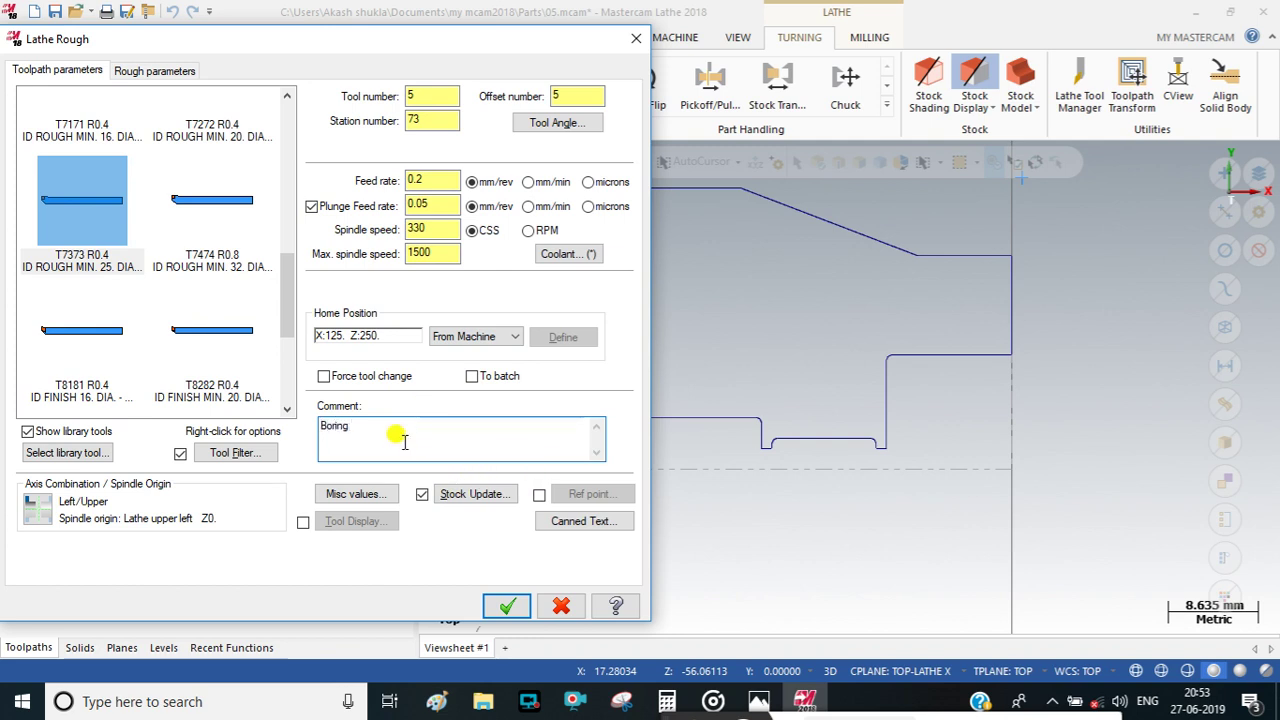
{"action": "type", "text": " Rough"}
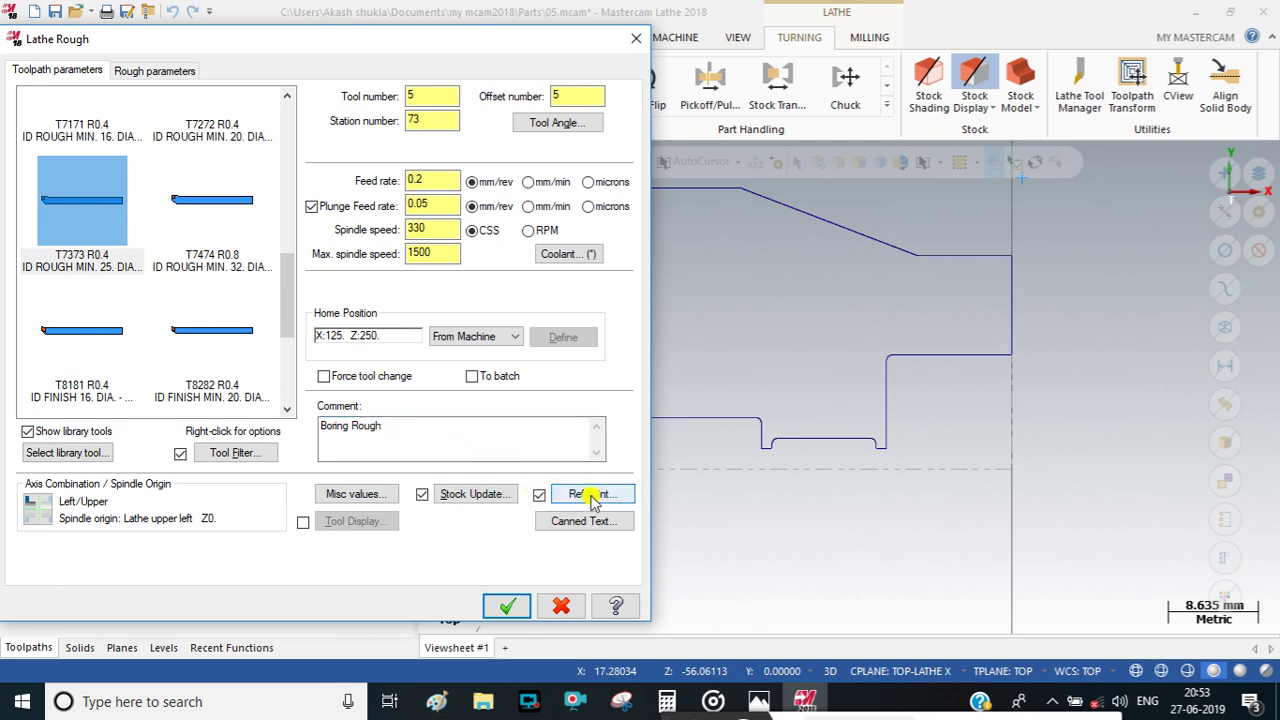
Enable reference points for bore roughing, pick an approach point in front of the bore at about X 17.6, Z 8.0, and copy it to retract.
{"action": "left_click", "coordinate": [592, 494]}
{"action": "left_click", "coordinate": [82, 327]}
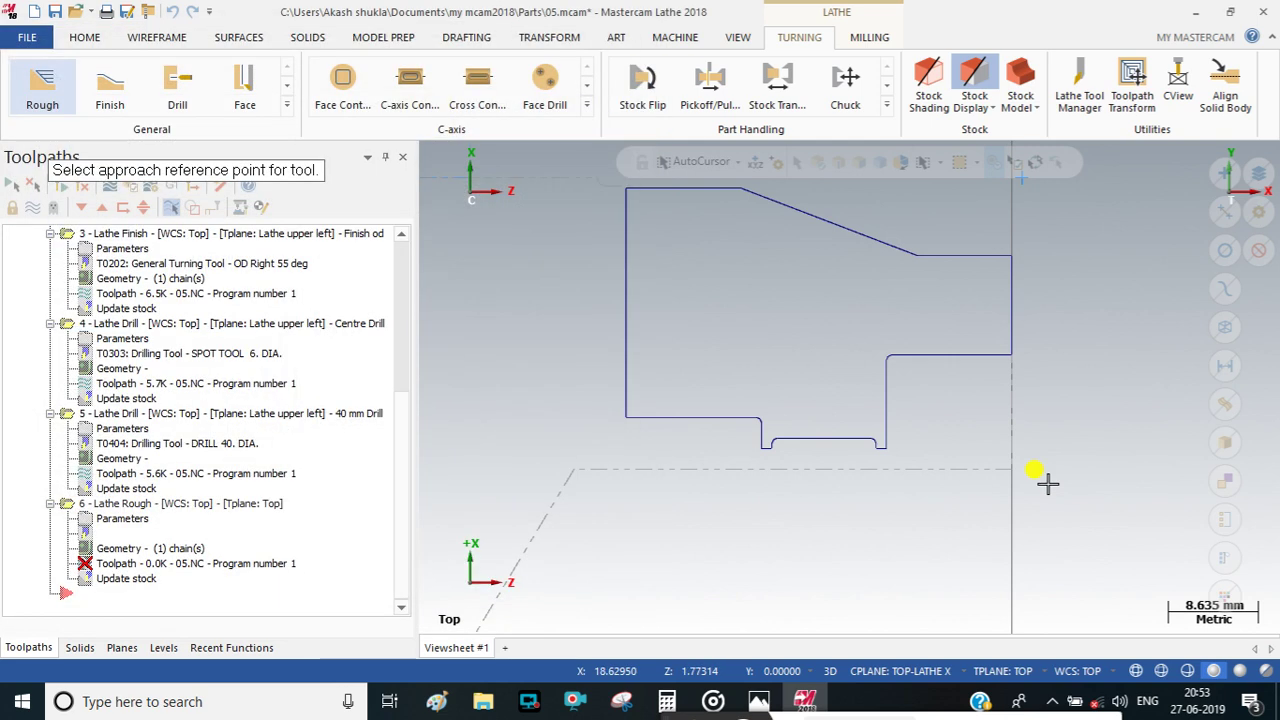
{"action": "left_click", "coordinate": [182, 302]}
{"action": "left_click", "coordinate": [217, 420]}
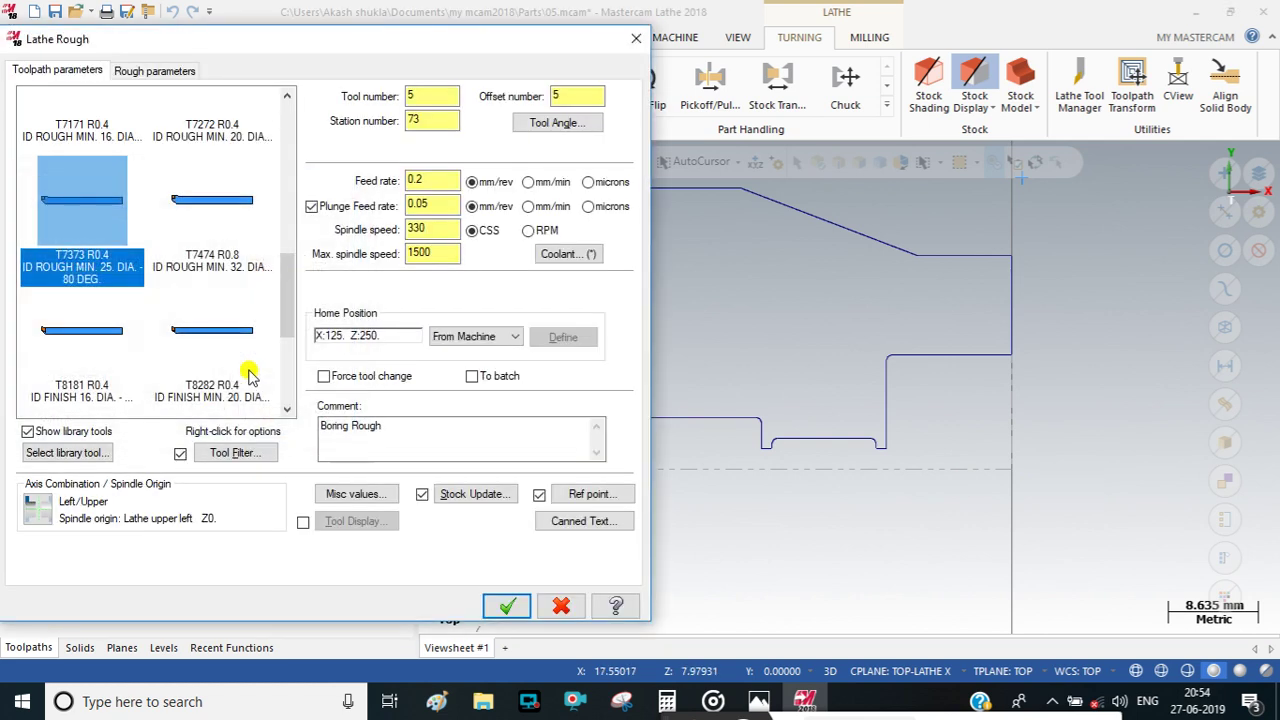
Keep stock recognition at "Use stock for outer boundary" in the rough parameters and accept the bore roughing toolpath.
{"action": "left_click", "coordinate": [155, 72]}
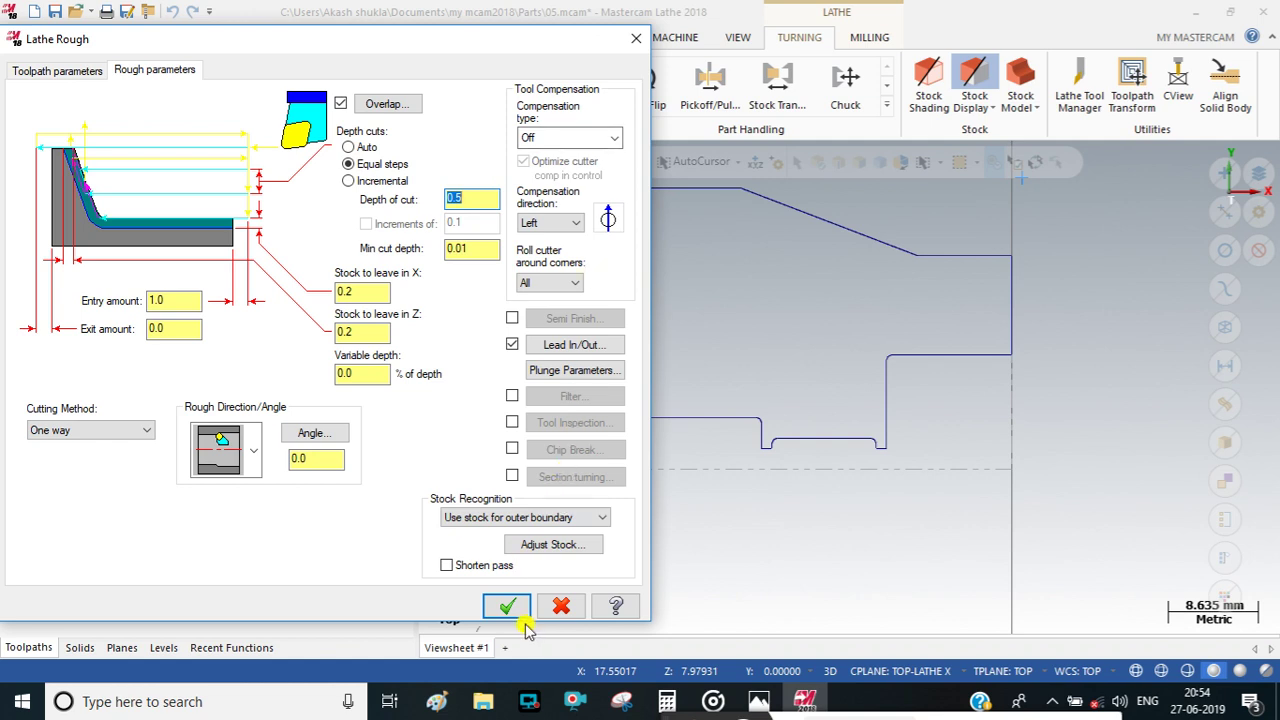
{"action": "left_click", "coordinate": [508, 518]}
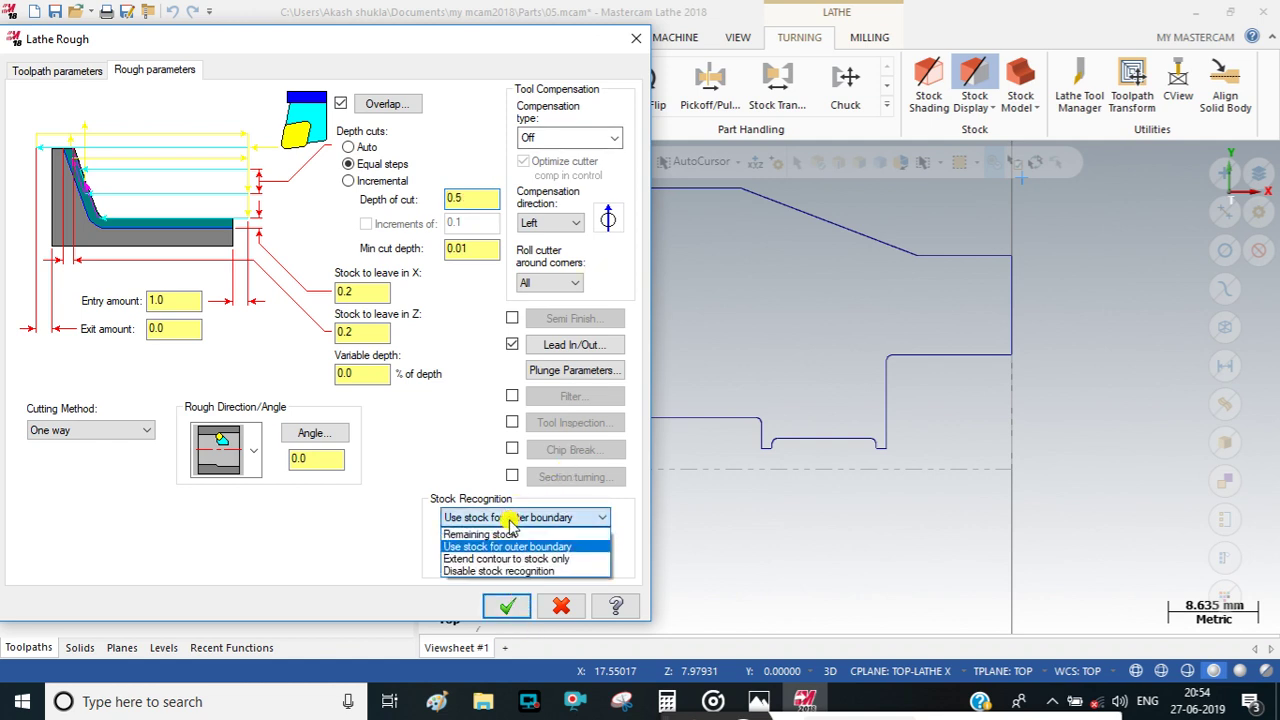
{"action": "left_click", "coordinate": [507, 546]}
{"action": "left_click", "coordinate": [506, 605]}
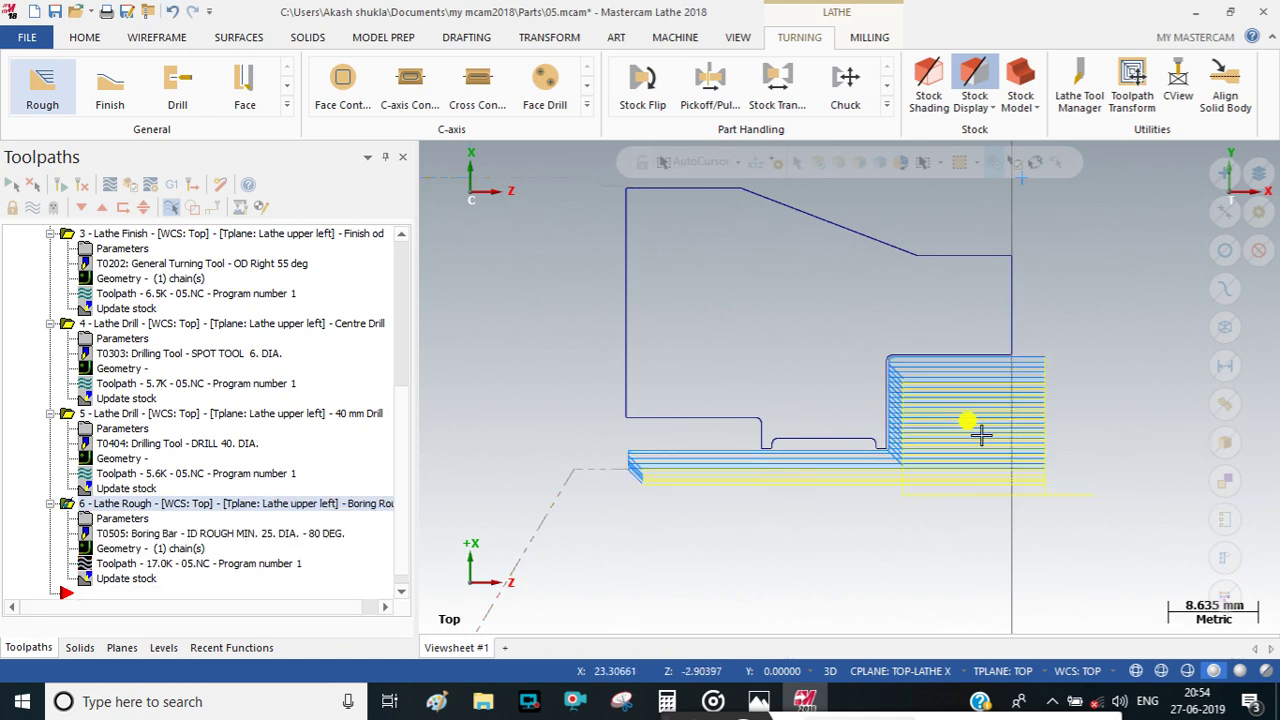
Reopen the Boring Rough operation's parameters and set the stock to leave in Z to 0.0.
{"action": "left_click", "coordinate": [111, 520]}
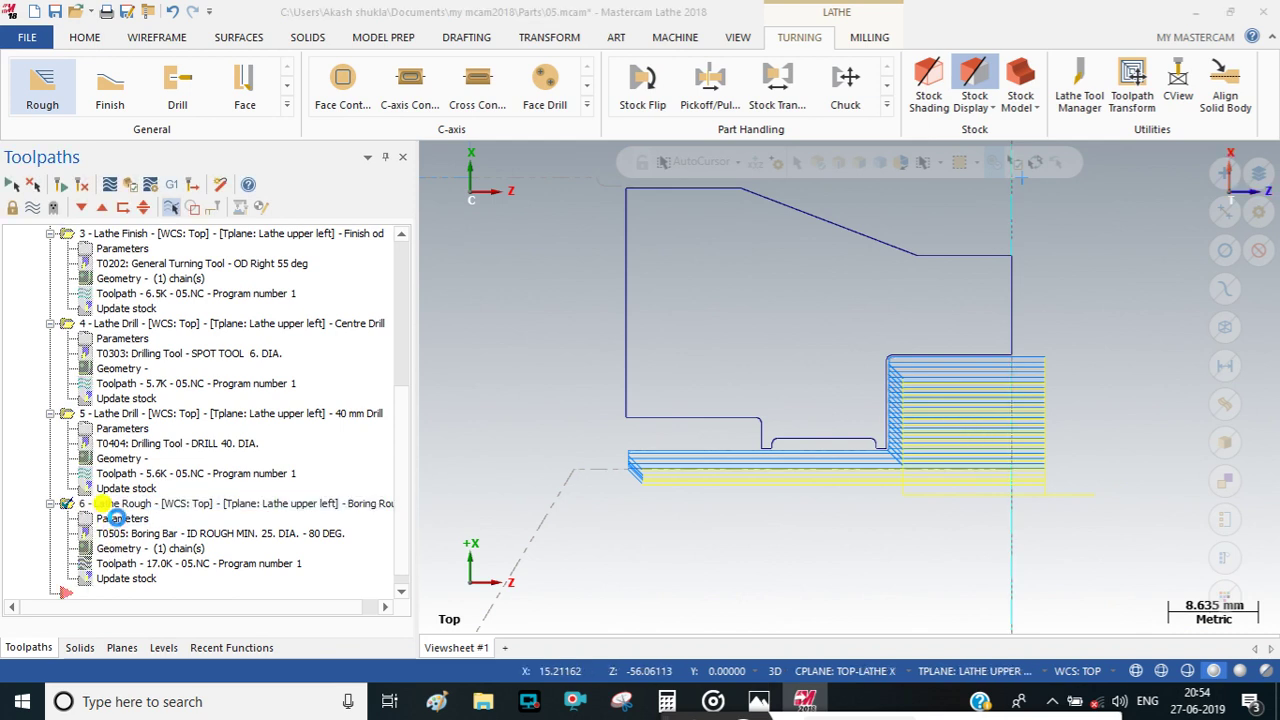
{"action": "key", "text": "Tab"}
{"action": "key", "text": "Tab"}
{"action": "key", "text": "Tab"}
{"action": "type", "text": "0.0."}
{"action": "left_click", "coordinate": [575, 344]}
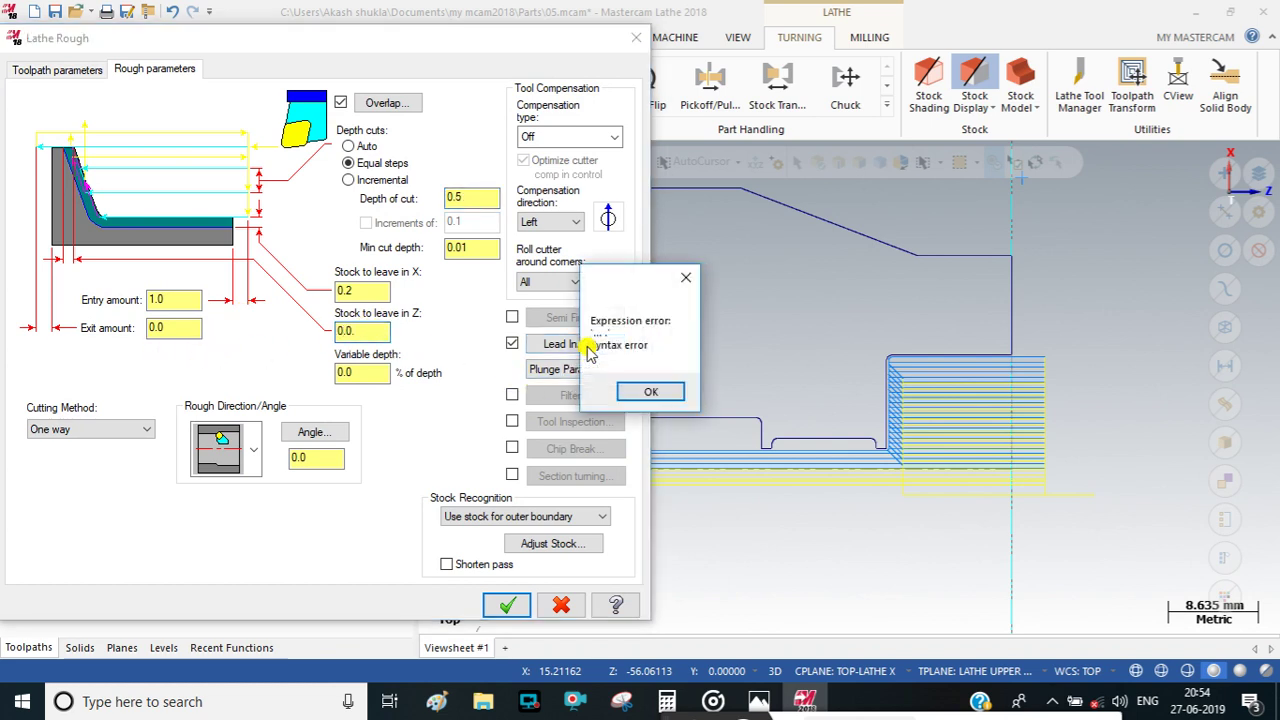
{"action": "left_click", "coordinate": [636, 389]}
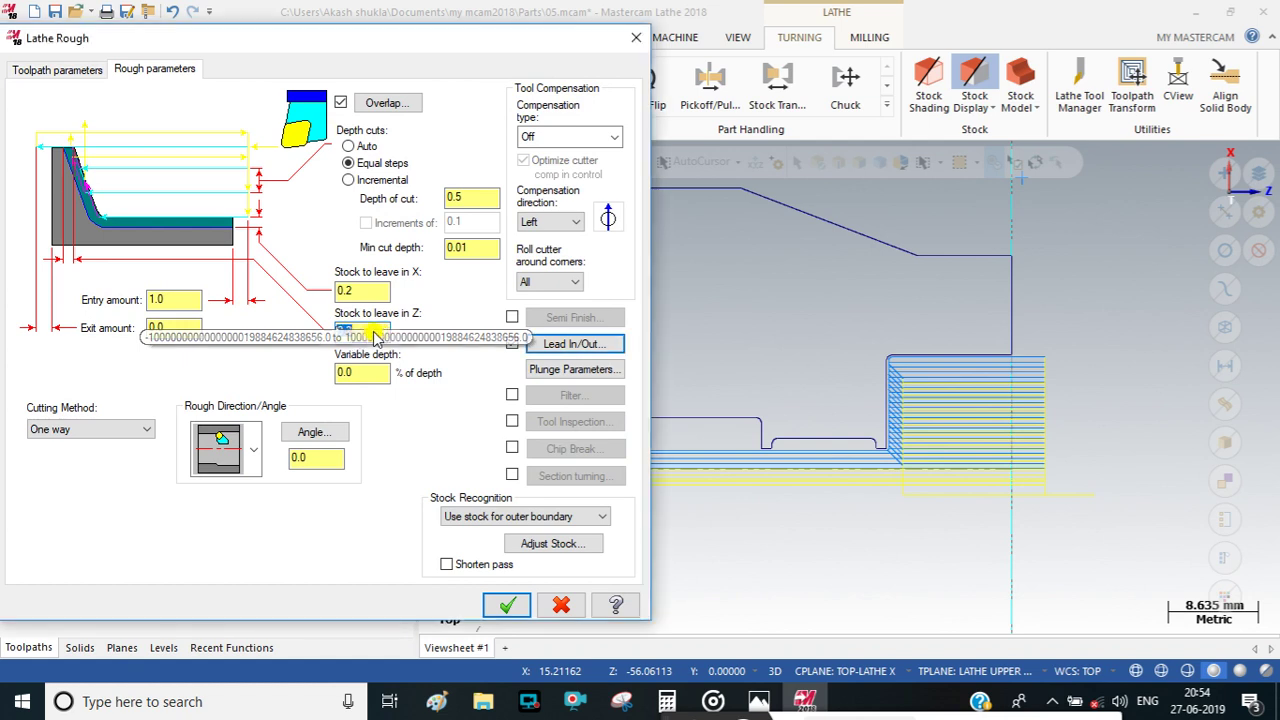
{"action": "type", "text": "0.0"}
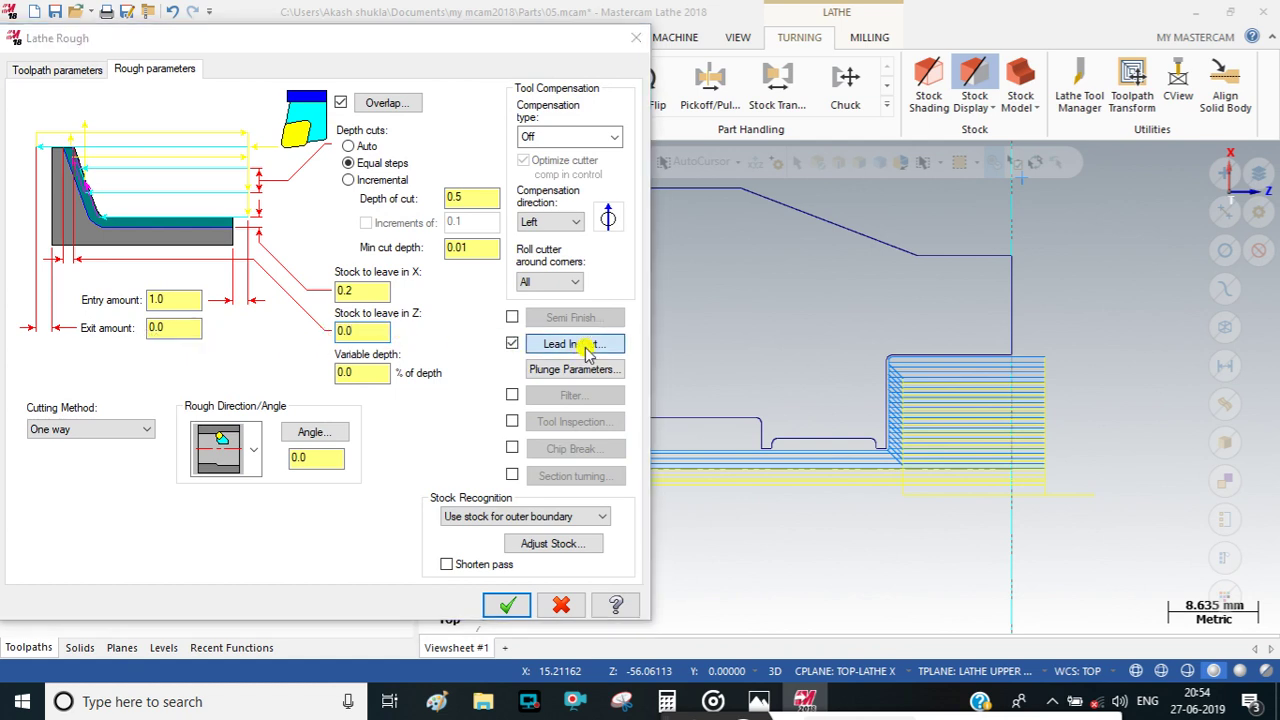
Extend the end of the contour in the lead-out settings, accept the parameters and regenerate the bore roughing toolpath.
{"action": "left_click", "coordinate": [575, 344]}
{"action": "left_click", "coordinate": [97, 217]}
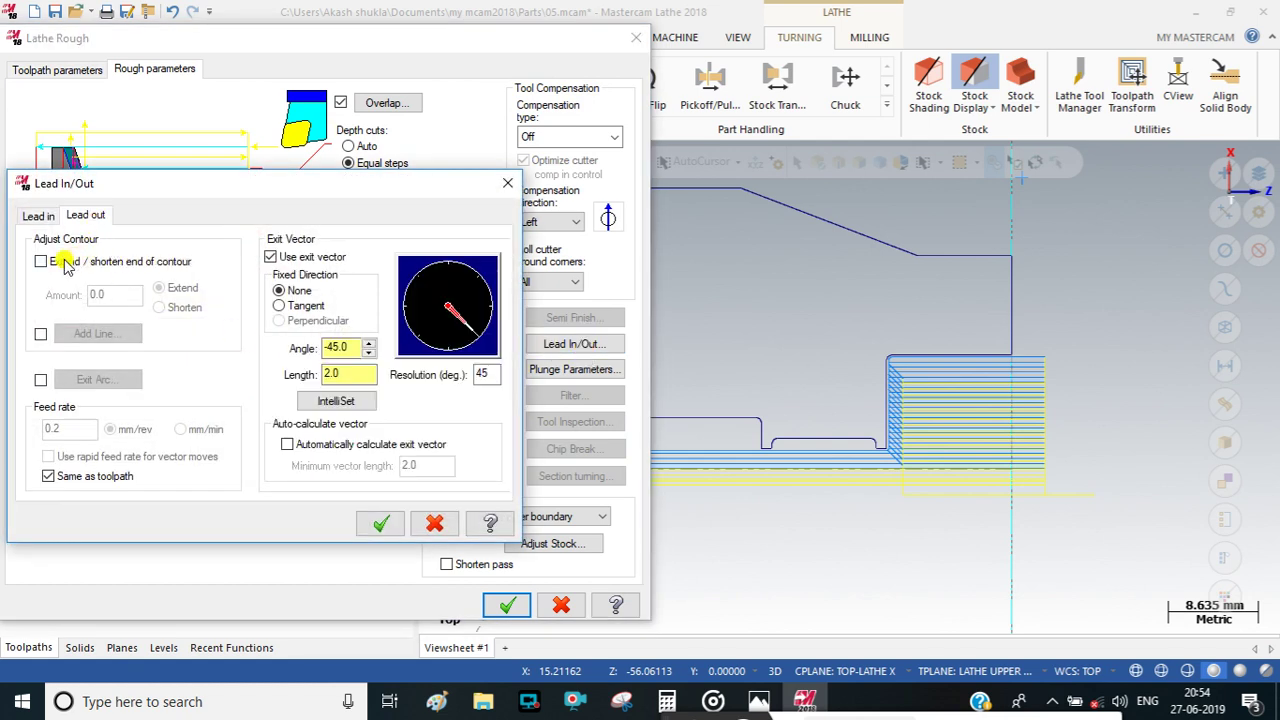
{"action": "left_click", "coordinate": [40, 261]}
{"action": "left_click", "coordinate": [105, 295]}
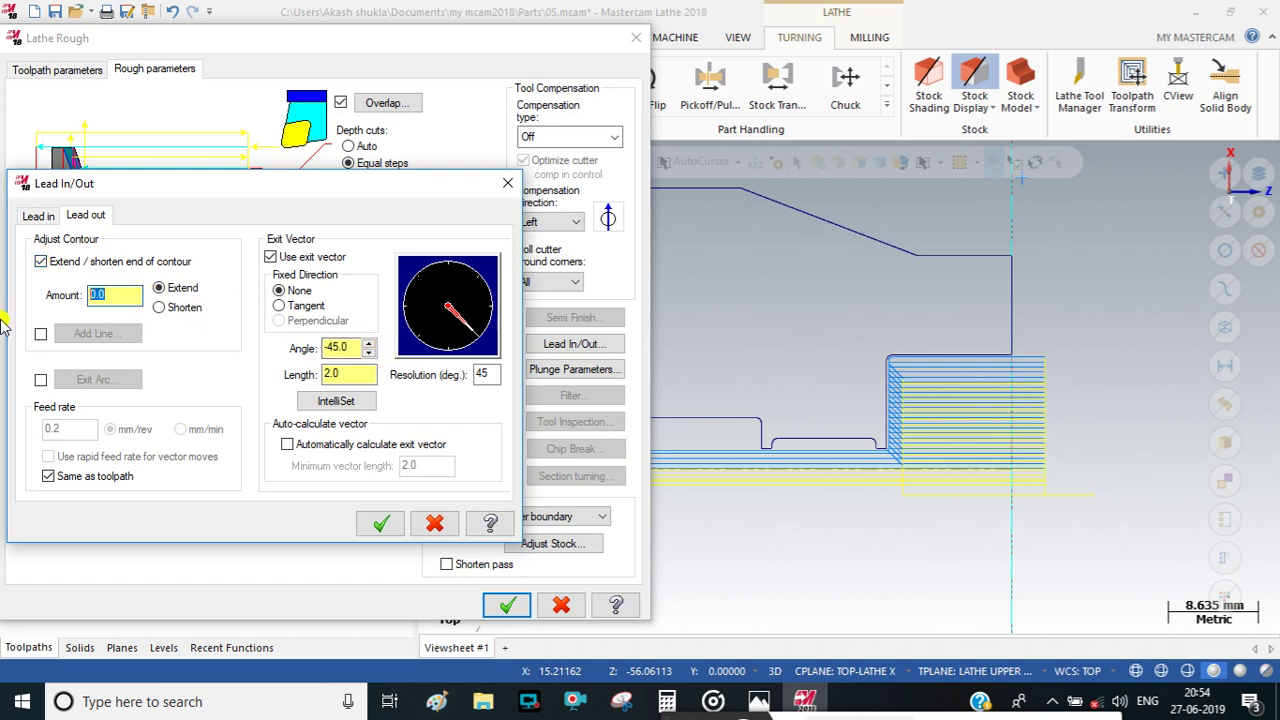
{"action": "left_click", "coordinate": [381, 524]}
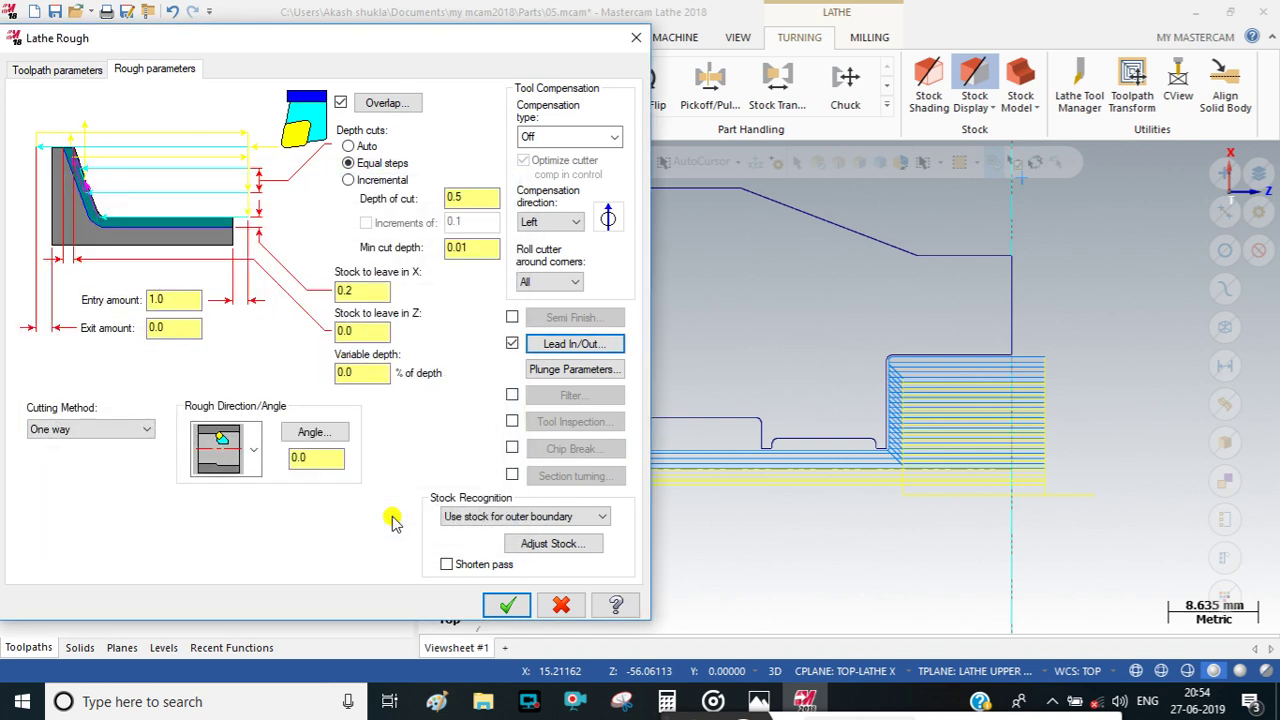
{"action": "left_click", "coordinate": [509, 606]}
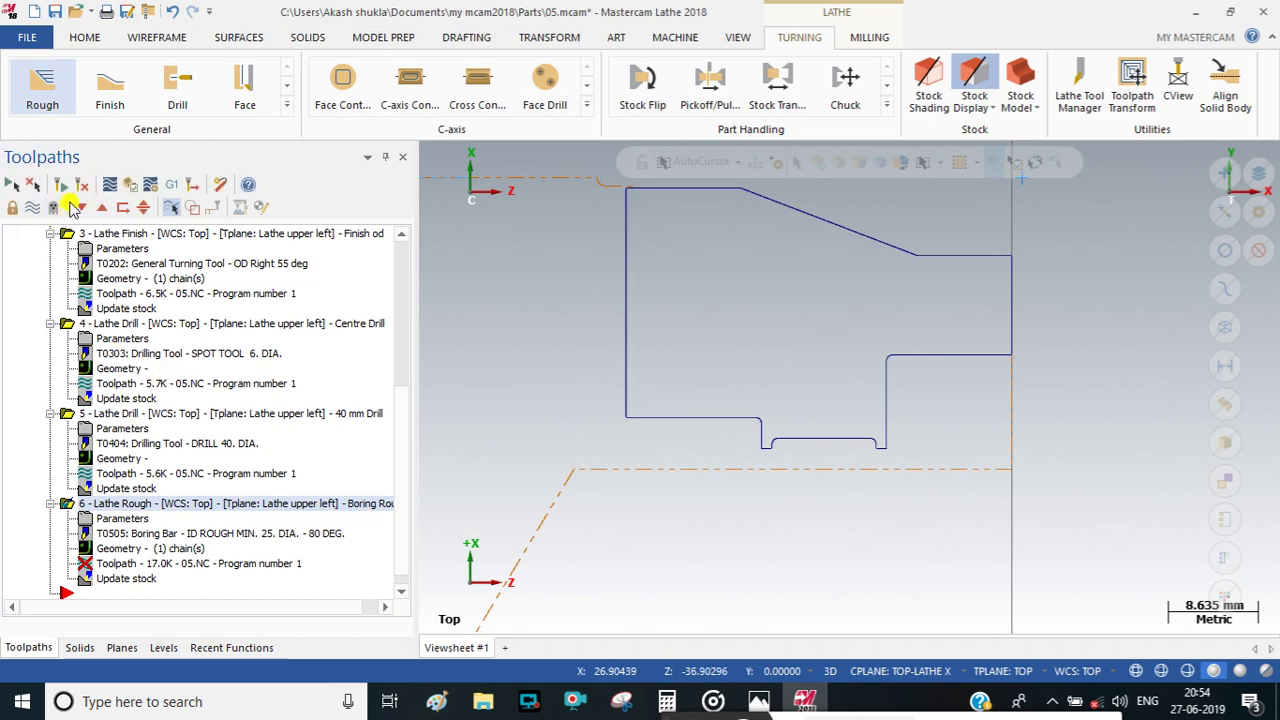
{"action": "left_click", "coordinate": [80, 188]}
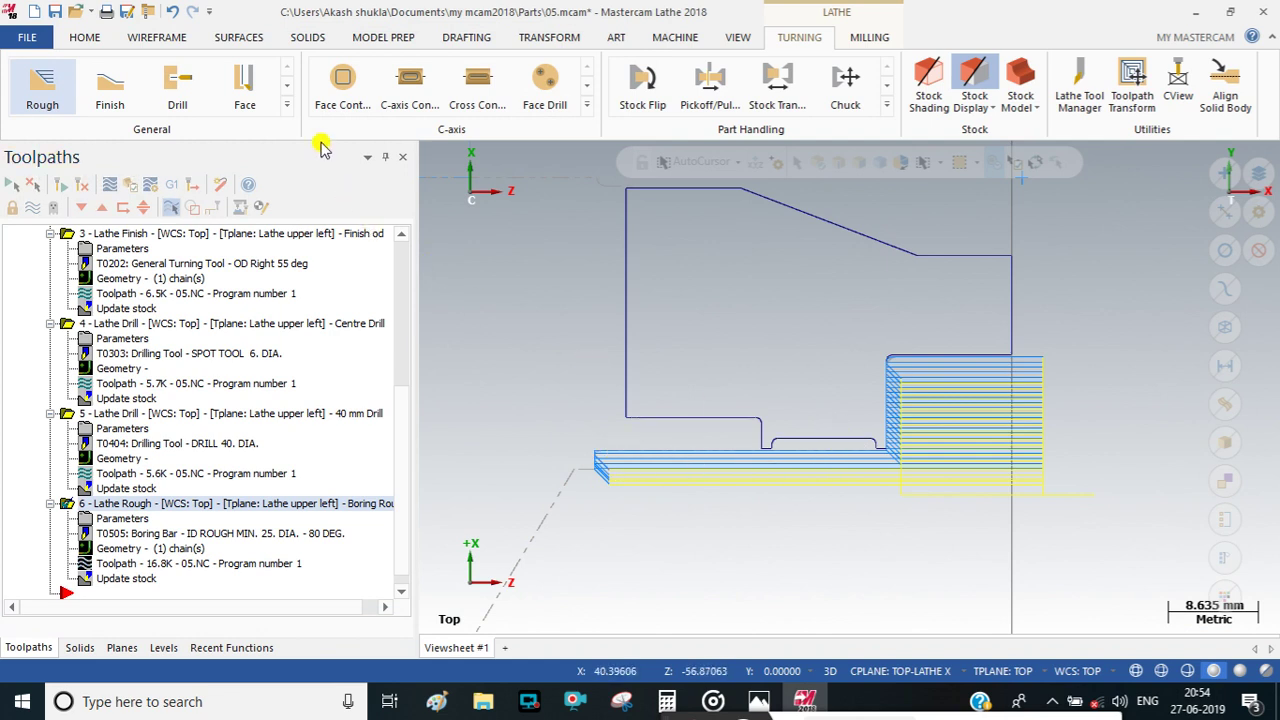
Start a Finish toolpath and reuse the last chained inner bore profile as its contour.
{"action": "left_click", "coordinate": [110, 86]}
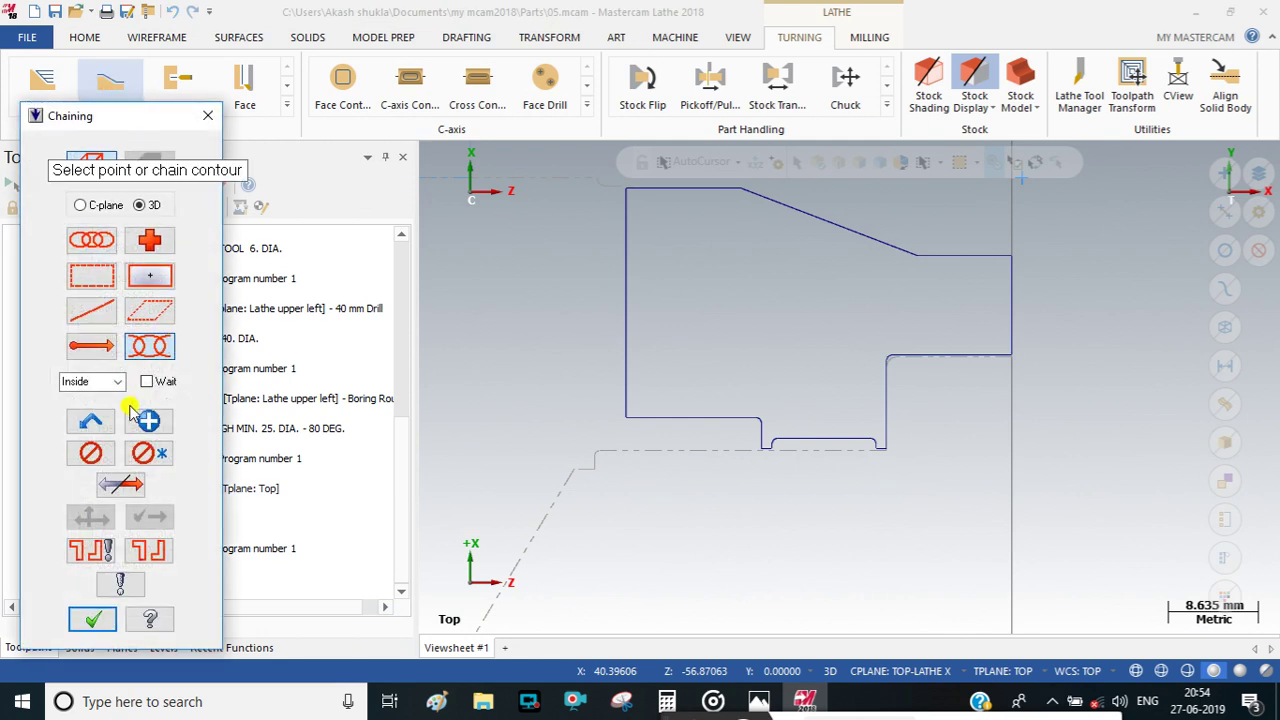
{"action": "left_click", "coordinate": [88, 421]}
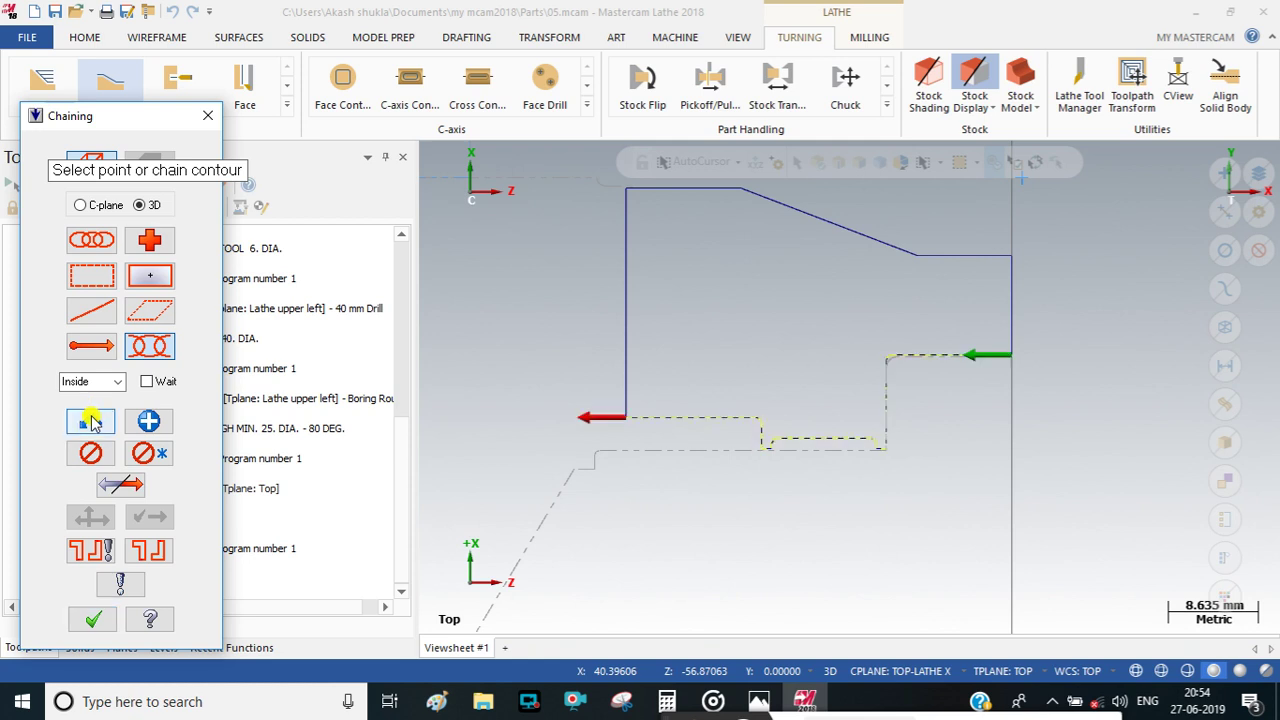
{"action": "left_click", "coordinate": [92, 619]}
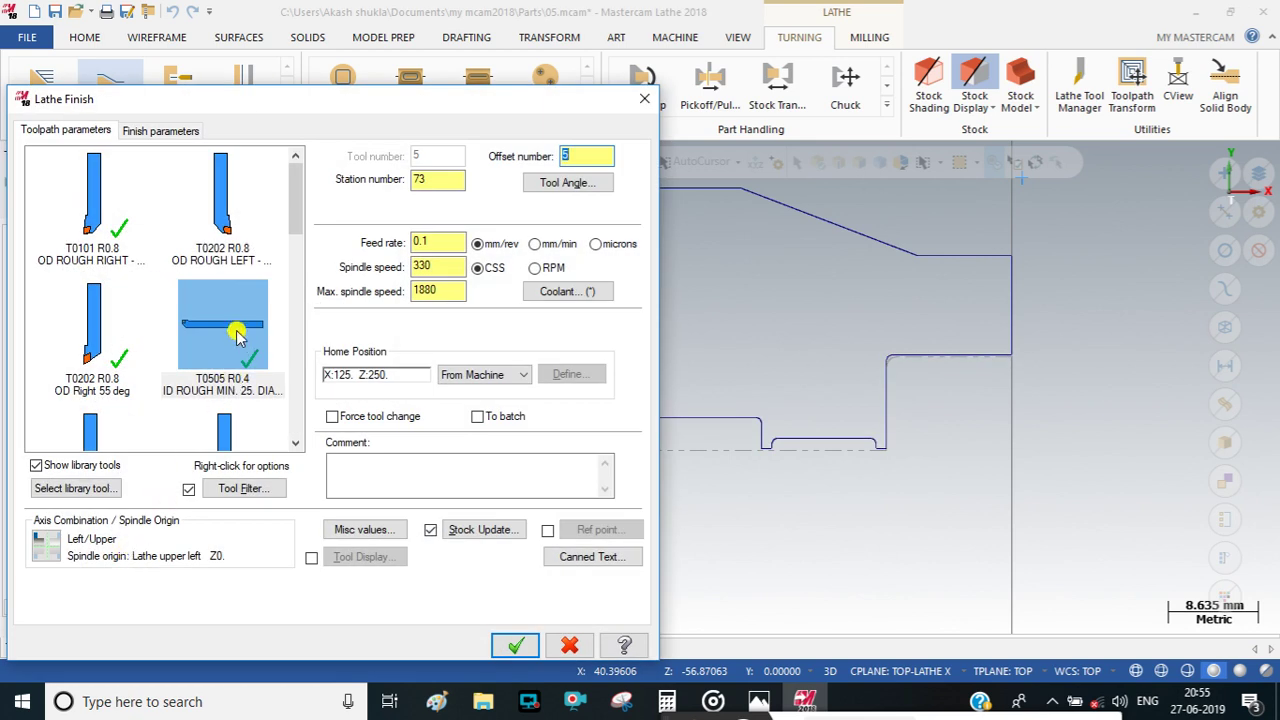
Choose the T7272 R0.4 boring bar, ID ROUGH MIN. 20. DIA. - 80 DEG., for the bore finishing toolpath.
{"action": "scroll", "coordinate": [155, 418], "scroll_direction": "down", "scroll_amount": 1}
{"action": "scroll", "coordinate": [110, 296], "scroll_direction": "down", "scroll_amount": 5}
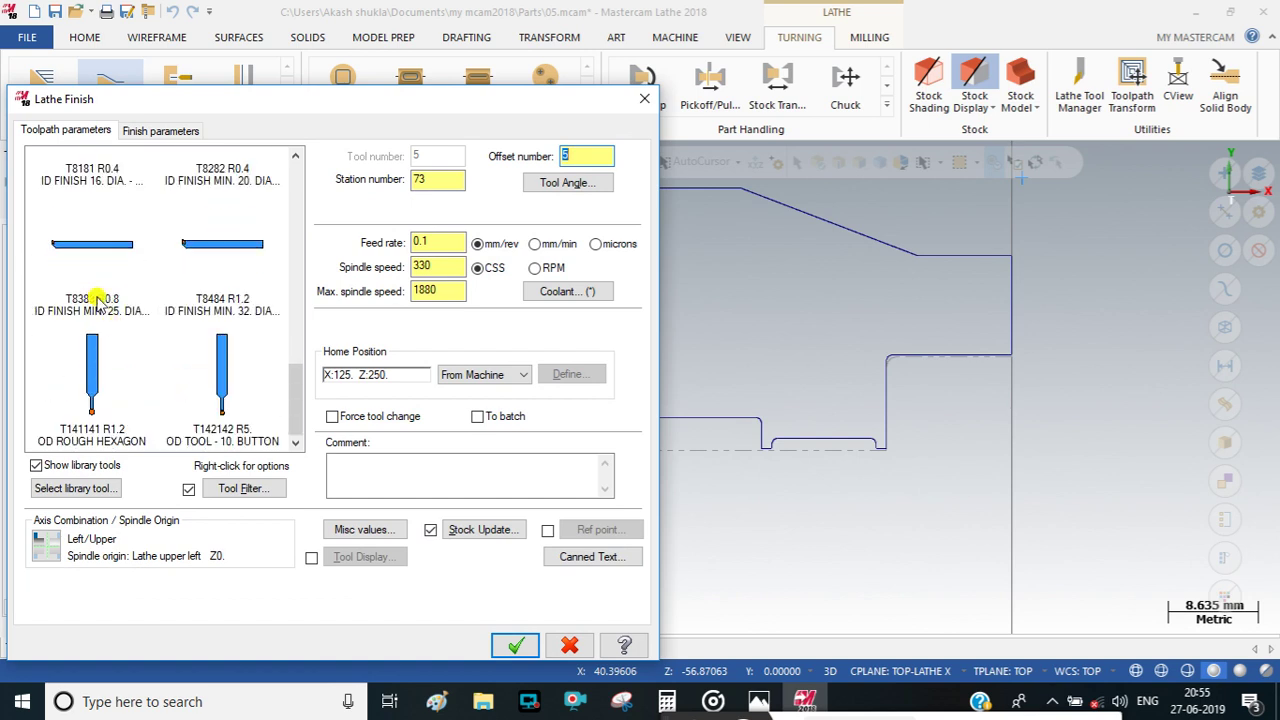
{"action": "scroll", "coordinate": [214, 251], "scroll_direction": "up", "scroll_amount": 3}
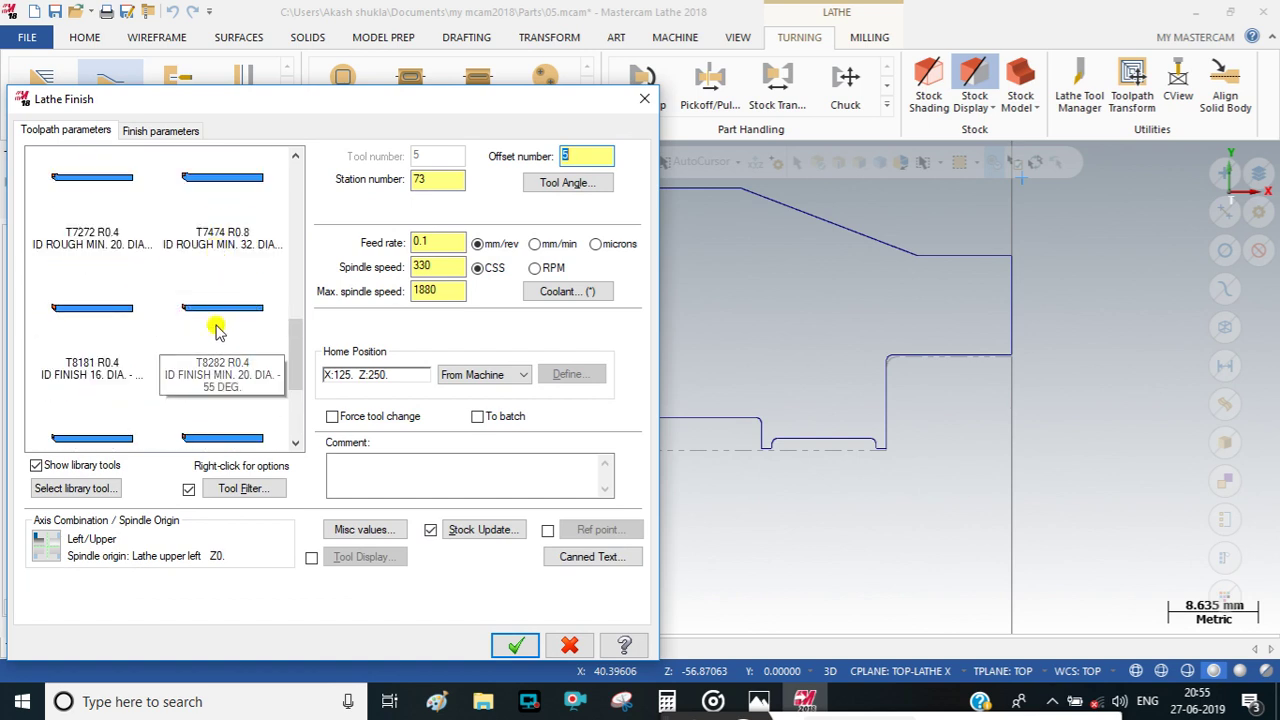
{"action": "left_click", "coordinate": [95, 333]}
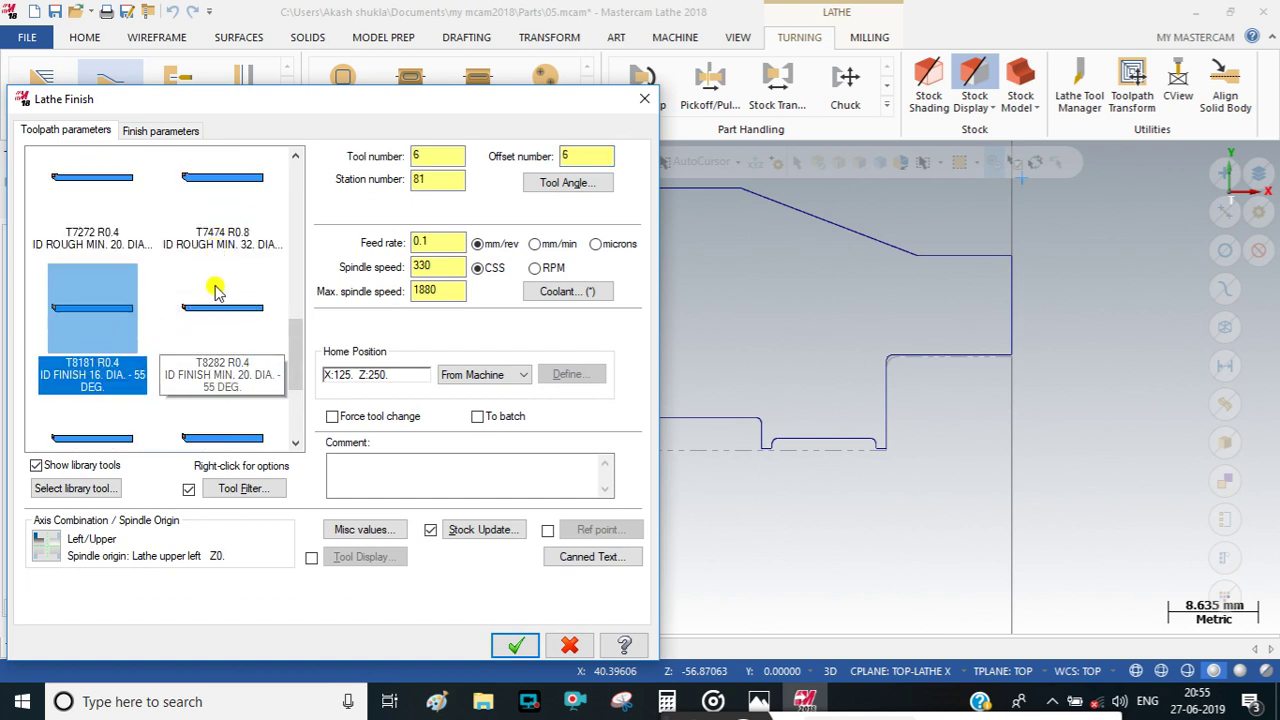
{"action": "left_click", "coordinate": [83, 236]}
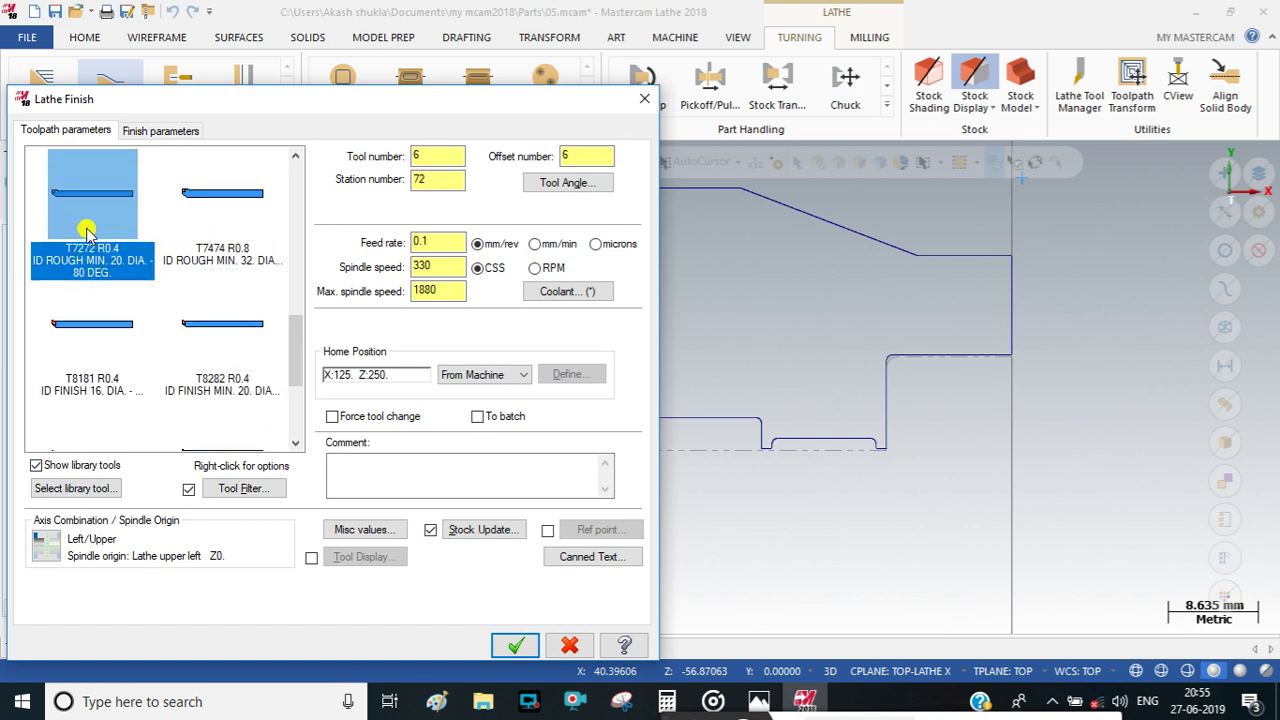
Set the finishing feed rate to 0.15 mm/rev and enter the comment "Finish i.d.".
{"action": "double_click", "coordinate": [437, 242]}
{"action": "type", "text": "015"}
{"action": "key", "text": "shift+Home"}
{"action": "type", "text": "0."}
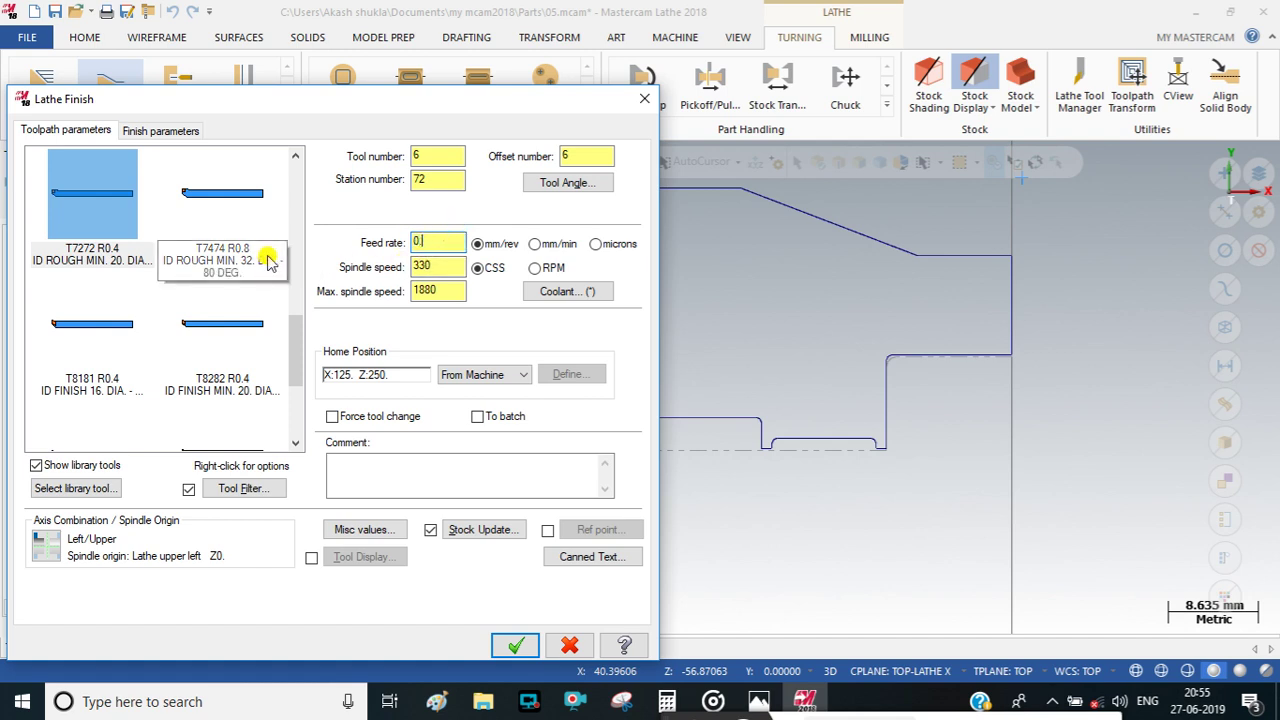
{"action": "left_click", "coordinate": [402, 460]}
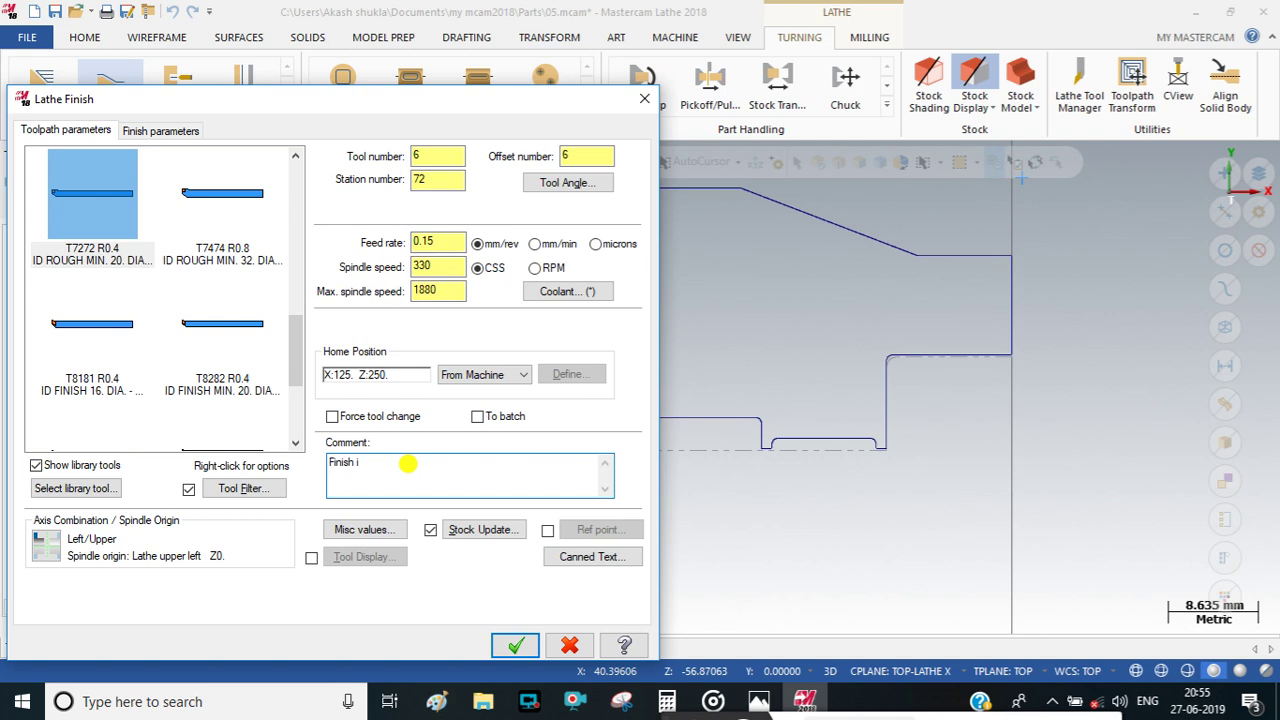
Enable reference points for bore finishing, pick an approach point in front of the bore at about X21.4 Z9.1, and copy it to the retract point.
{"action": "left_click", "coordinate": [547, 530]}
{"action": "left_click", "coordinate": [588, 530]}
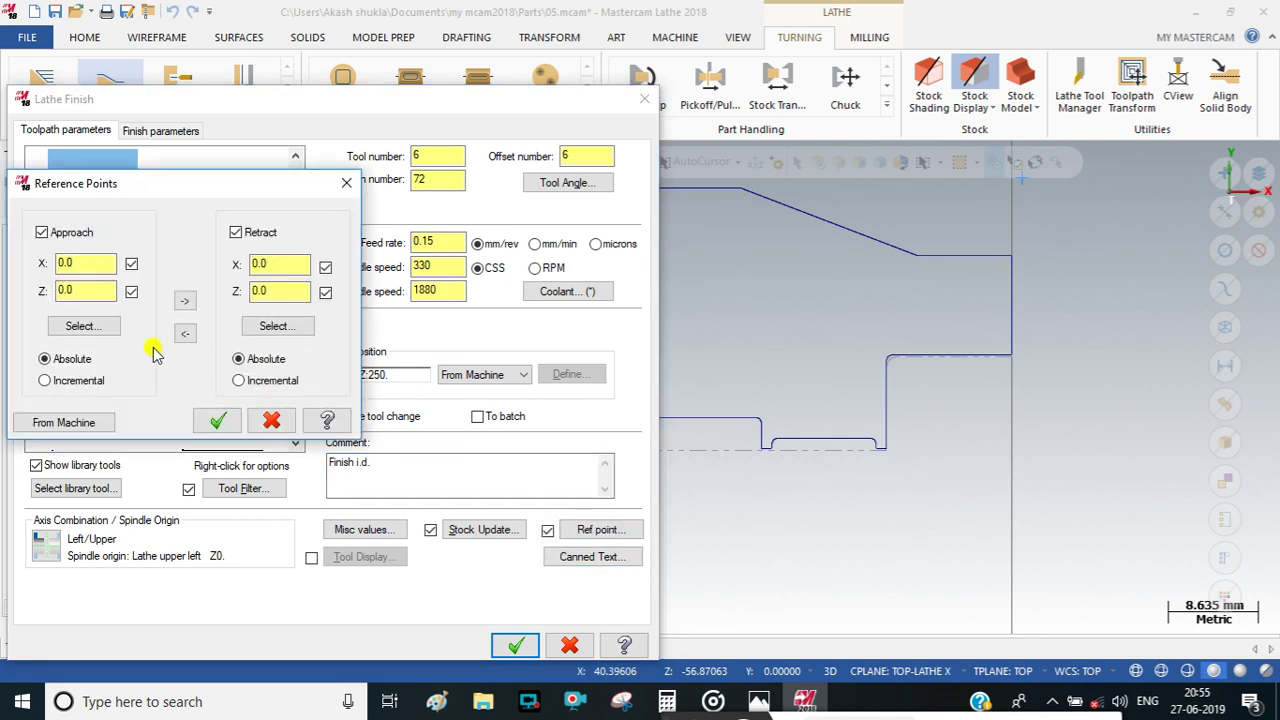
{"action": "left_click", "coordinate": [82, 327]}
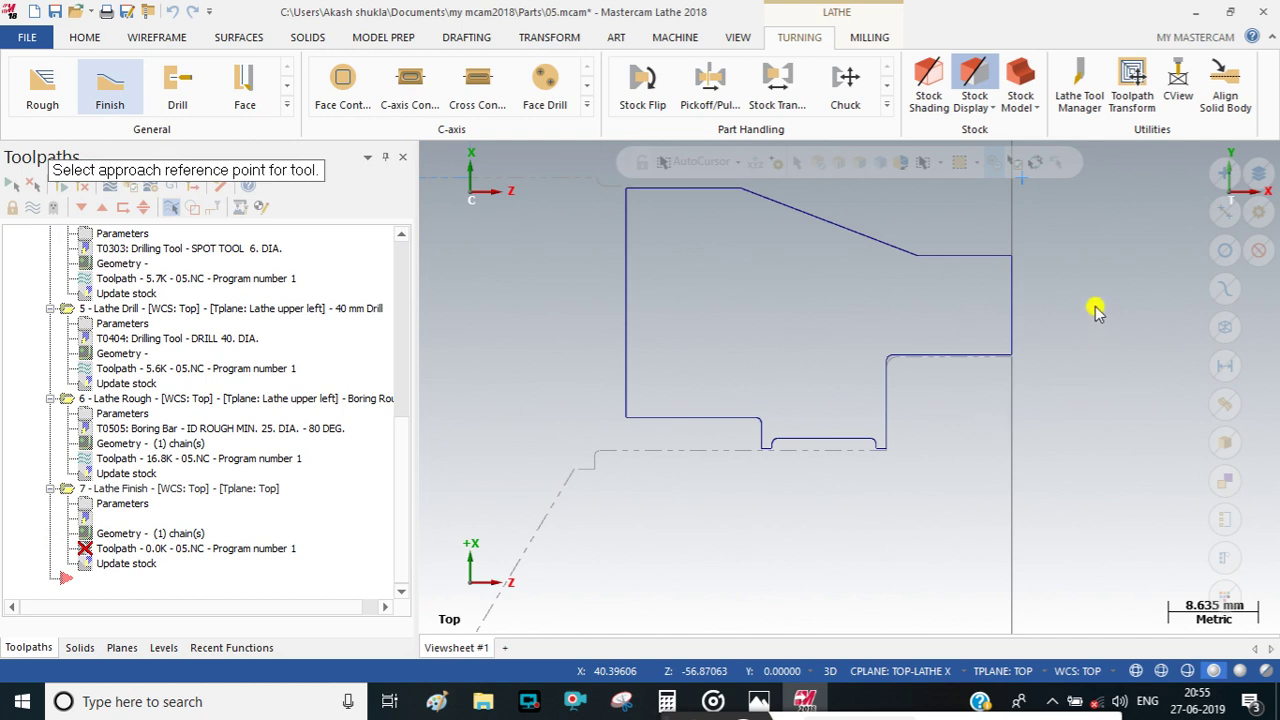
{"action": "left_click", "coordinate": [1103, 432]}
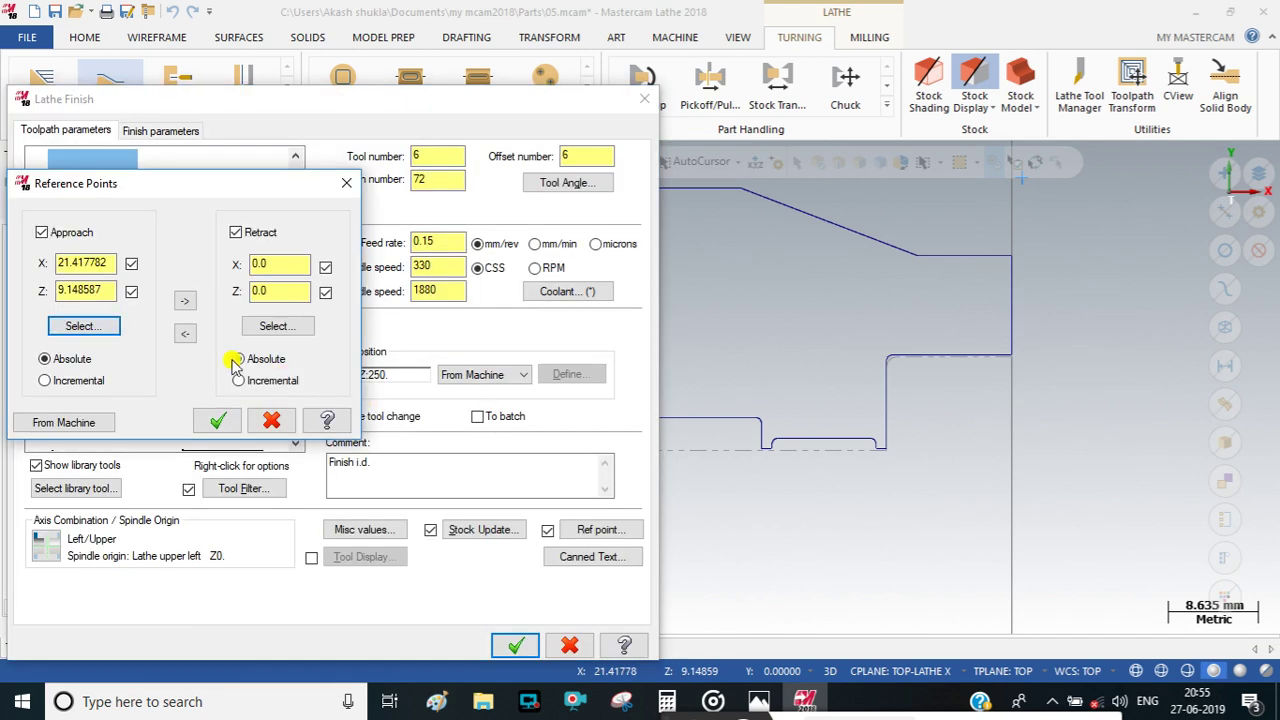
{"action": "left_click", "coordinate": [184, 300]}
{"action": "left_click", "coordinate": [217, 420]}
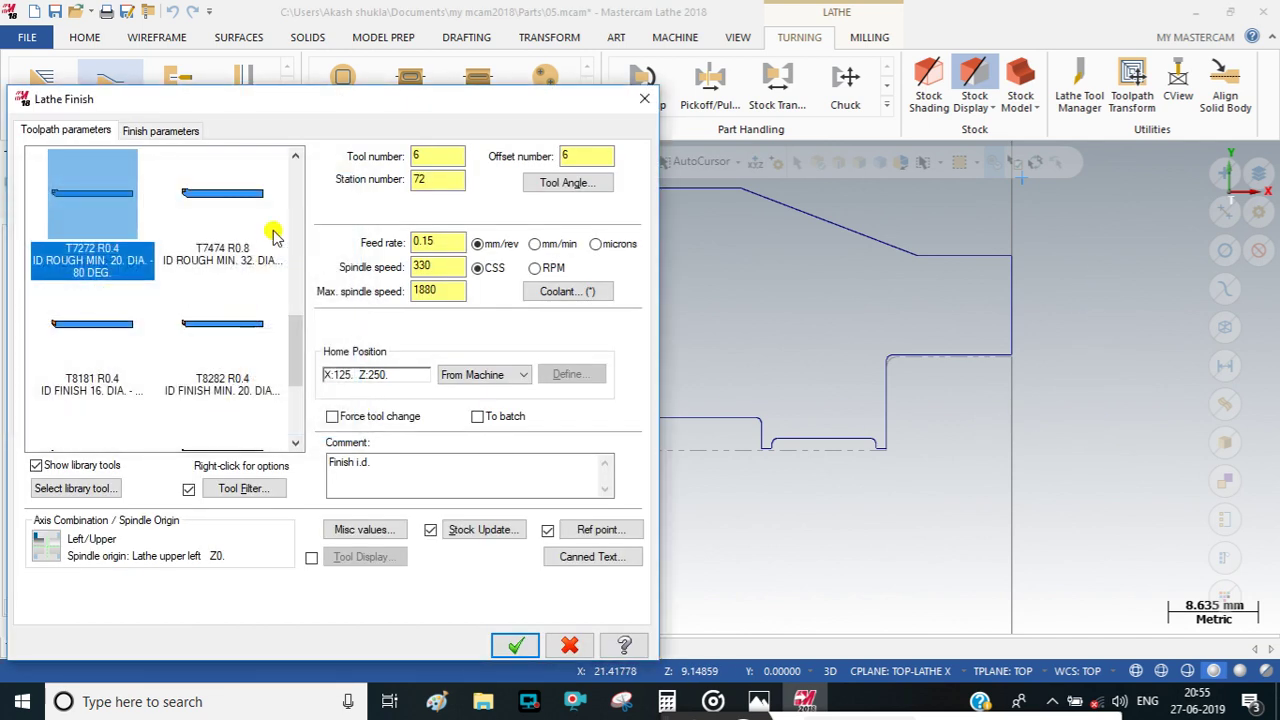
Check the finish parameters, accept them unchanged and generate the bore finishing toolpath.
{"action": "left_click", "coordinate": [178, 130]}
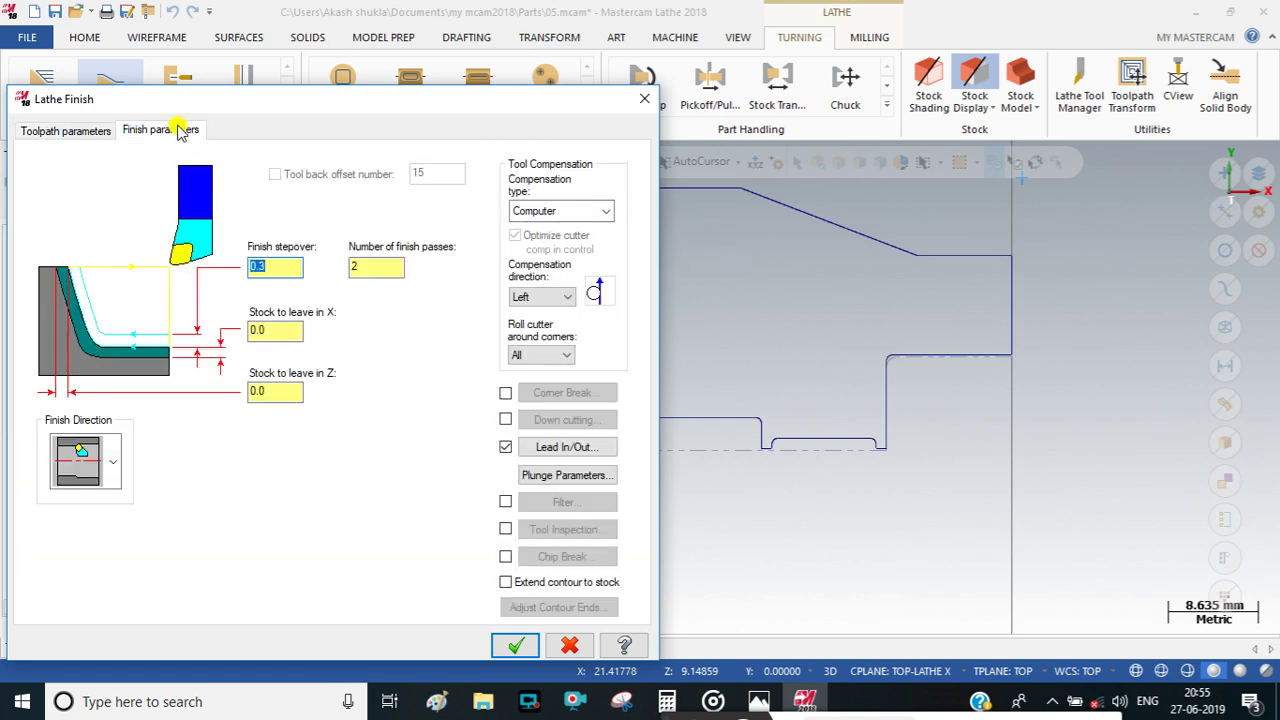
{"action": "left_click_drag", "start_coordinate": [345, 97], "coordinate": [346, 36]}
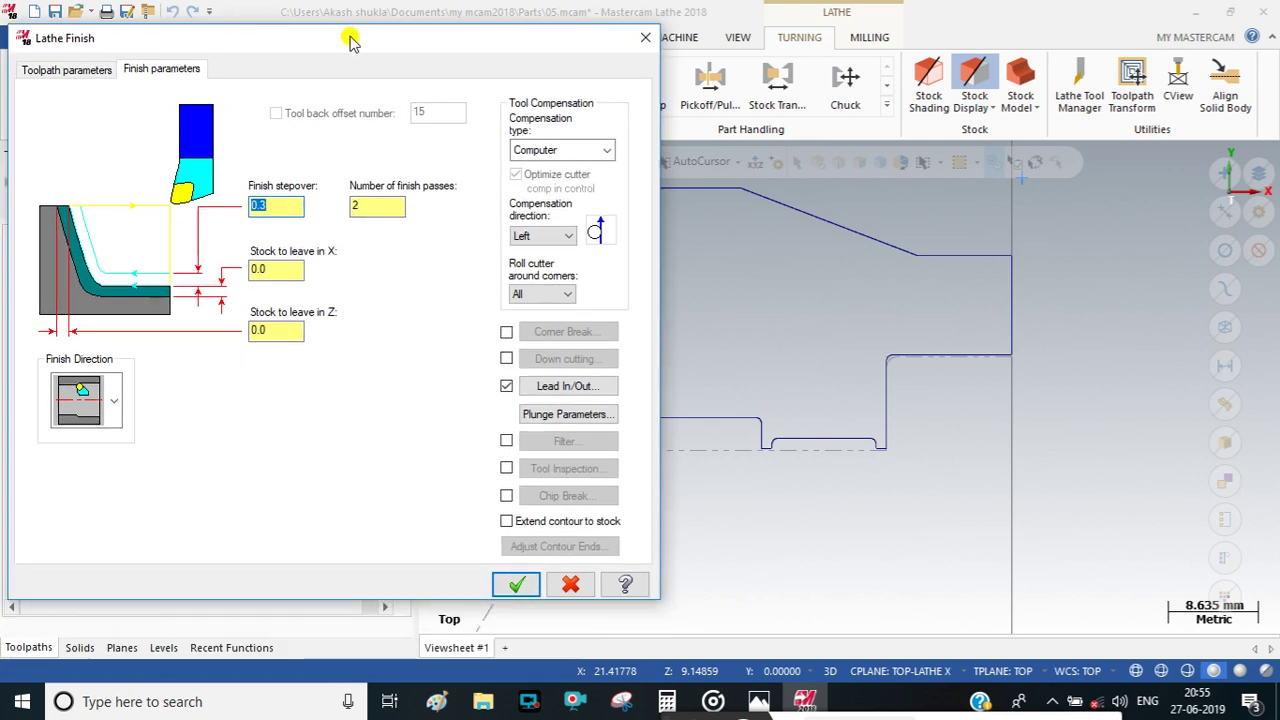
{"action": "left_click", "coordinate": [516, 584]}
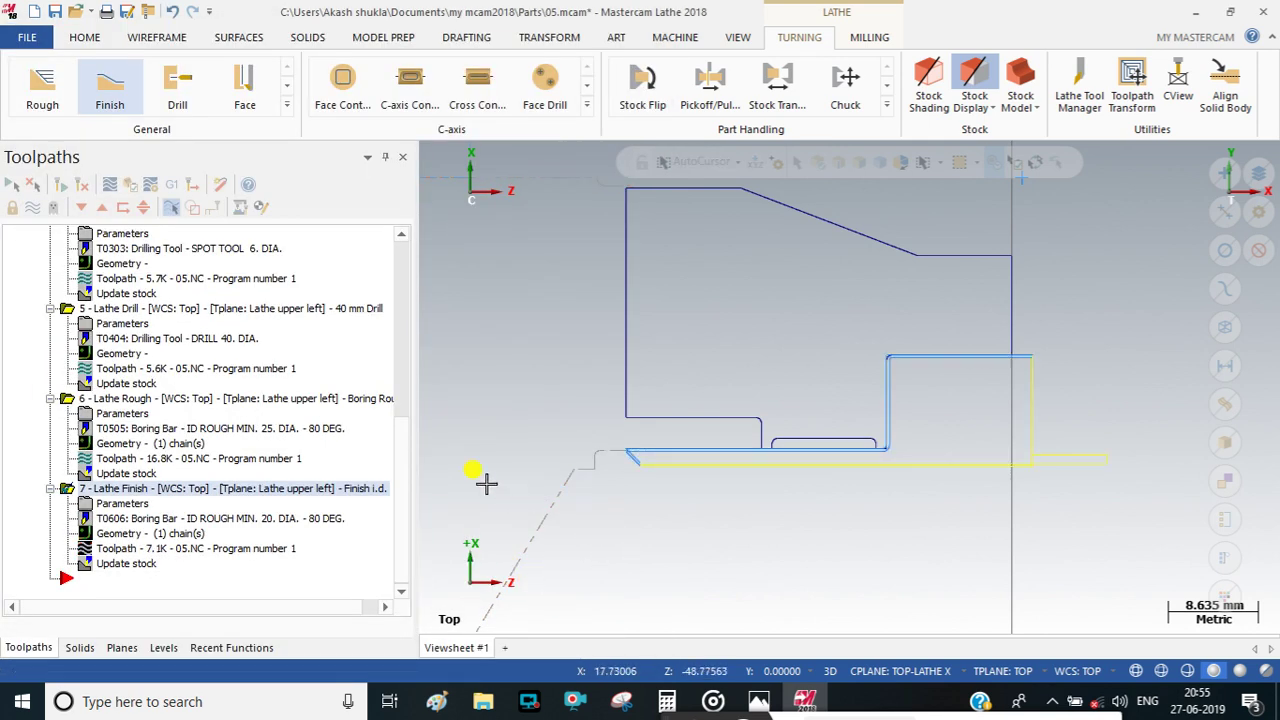
Start a Groove toolpath with the groove definition set to Multiple chains.
{"action": "left_click", "coordinate": [287, 105]}
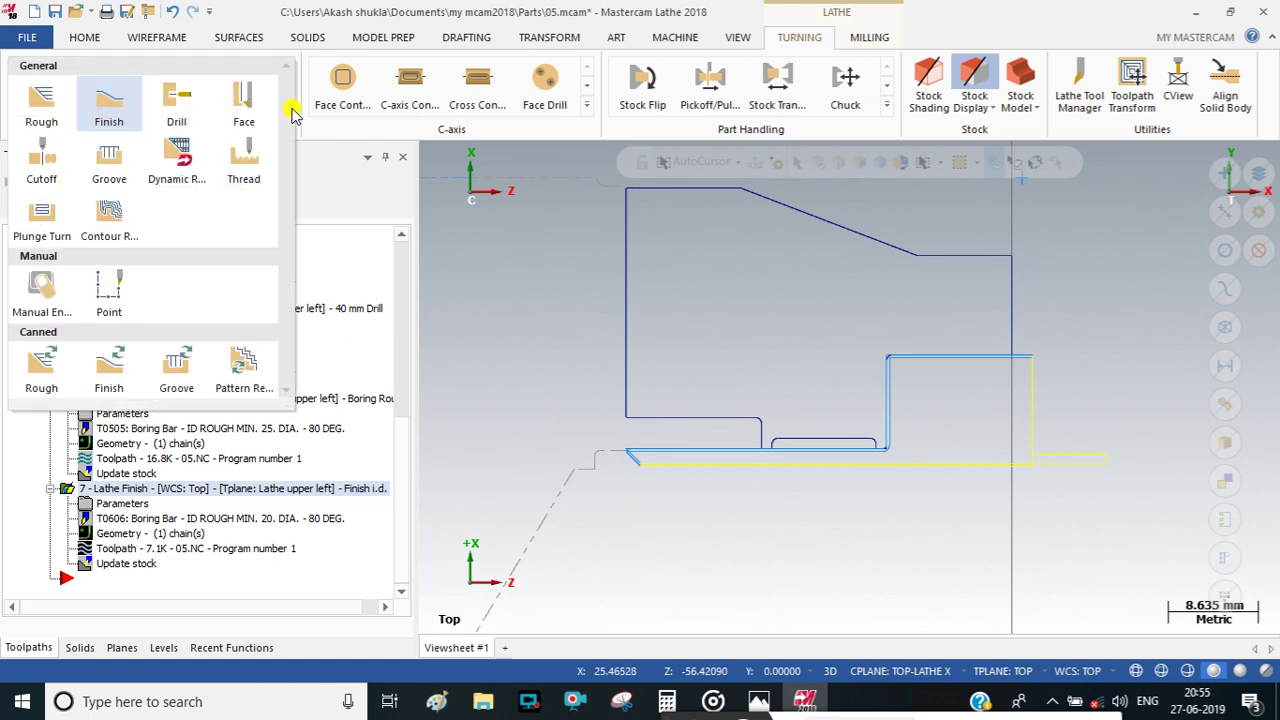
{"action": "left_click", "coordinate": [109, 165]}
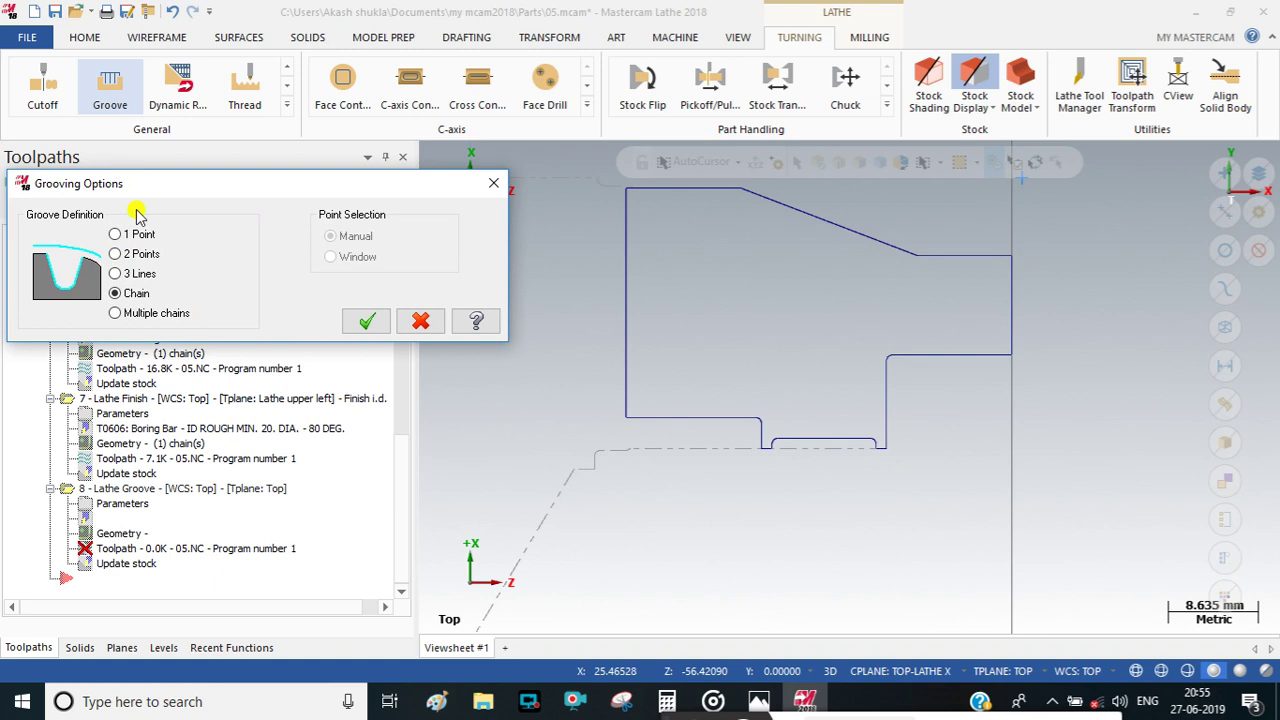
{"action": "left_click", "coordinate": [115, 314]}
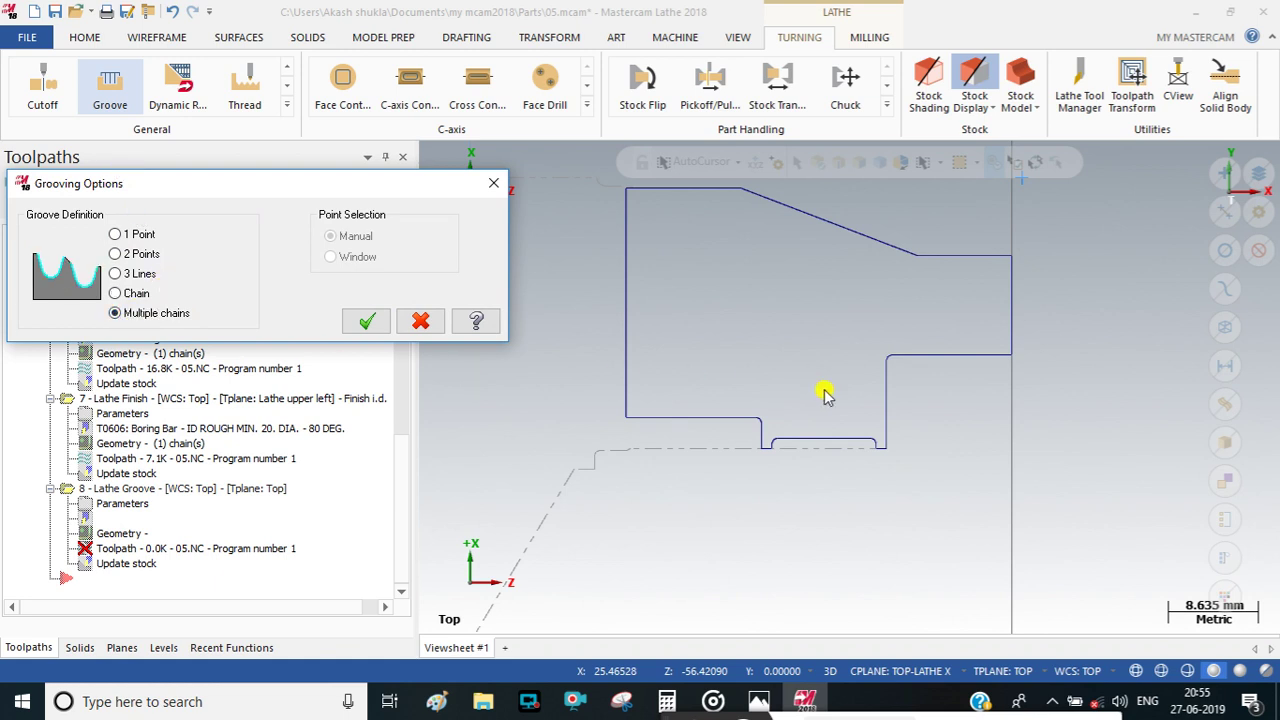
{"action": "left_click", "coordinate": [380, 321]}
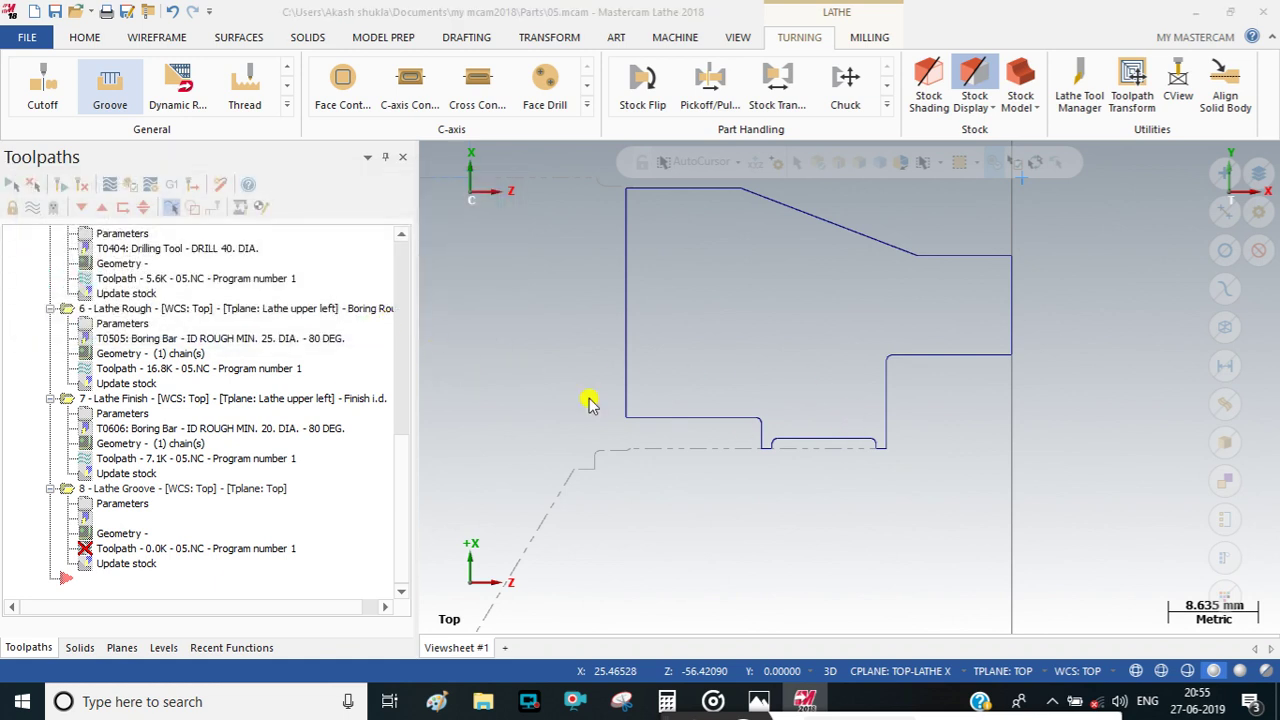
Chain the shallow inner groove from its front wall fillet to its rear wall, reversing the chain direction.
{"action": "scroll", "coordinate": [850, 462], "scroll_direction": "up", "scroll_amount": 2}
{"action": "scroll", "coordinate": [879, 452], "scroll_direction": "up", "scroll_amount": 2}
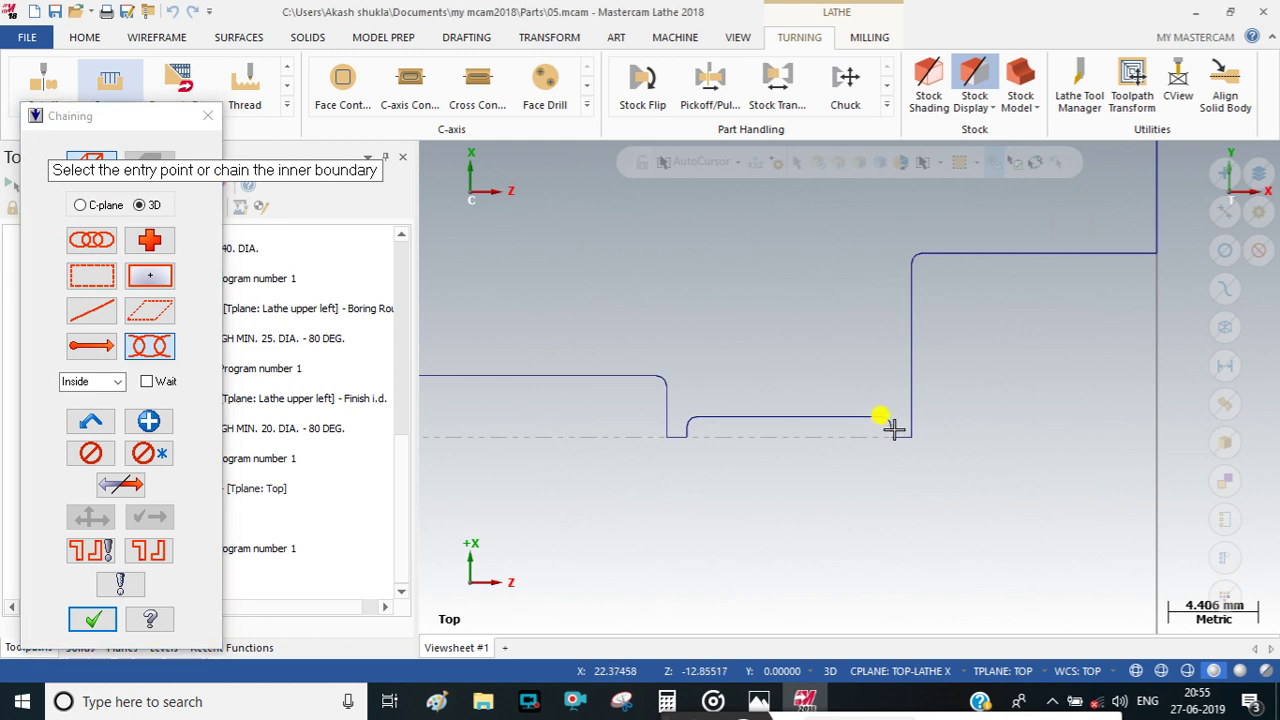
{"action": "left_click", "coordinate": [888, 424]}
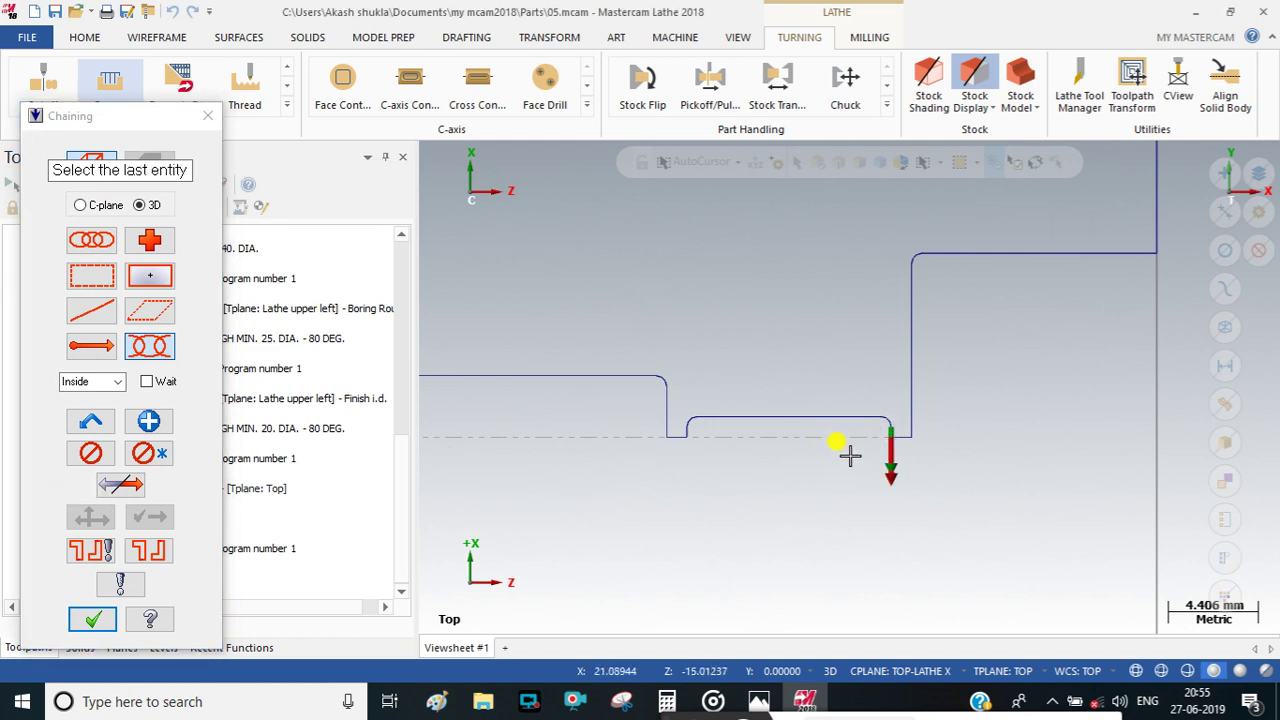
{"action": "left_click", "coordinate": [110, 485]}
{"action": "scroll", "coordinate": [651, 489], "scroll_direction": "down", "scroll_amount": 1}
{"action": "scroll", "coordinate": [728, 396], "scroll_direction": "up", "scroll_amount": 6}
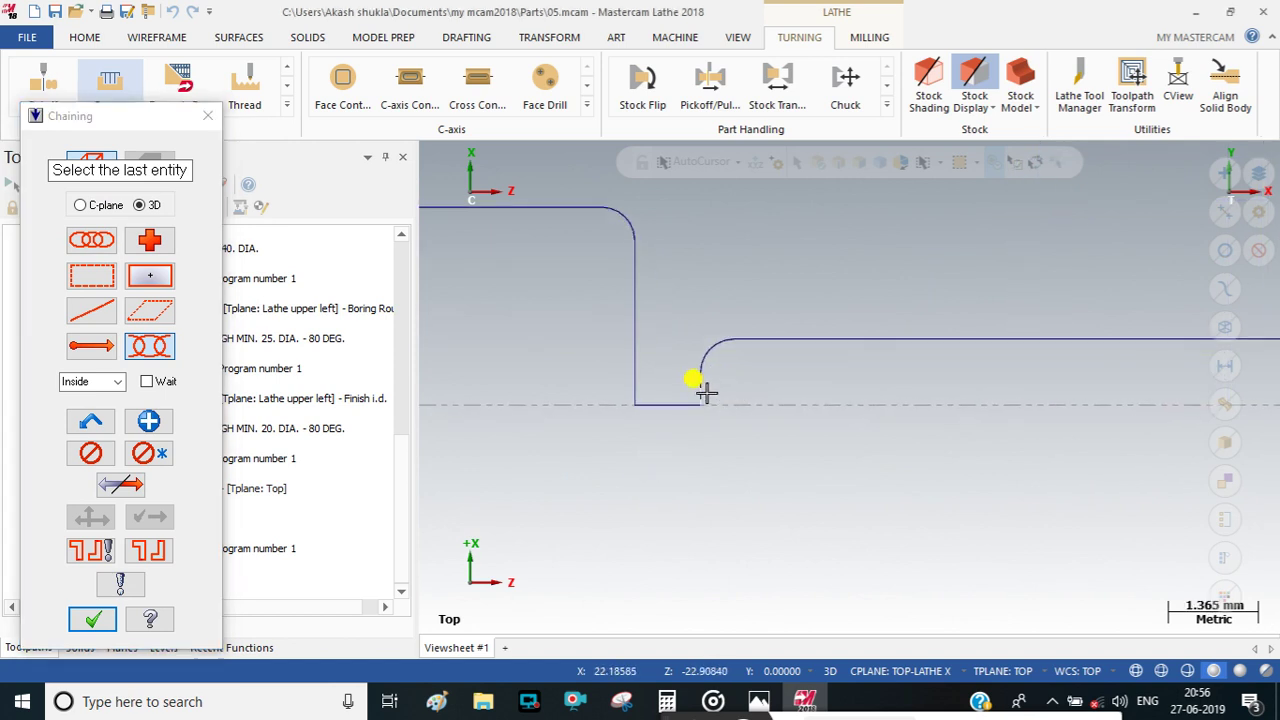
{"action": "left_click", "coordinate": [696, 376]}
Chain the deeper inner recess from its front wall to the rear end of its floor and accept both chains.
{"action": "scroll", "coordinate": [680, 388], "scroll_direction": "down", "scroll_amount": 2}
{"action": "left_click", "coordinate": [651, 386]}
{"action": "scroll", "coordinate": [840, 420], "scroll_direction": "down", "scroll_amount": 5}
{"action": "left_click", "coordinate": [549, 358]}
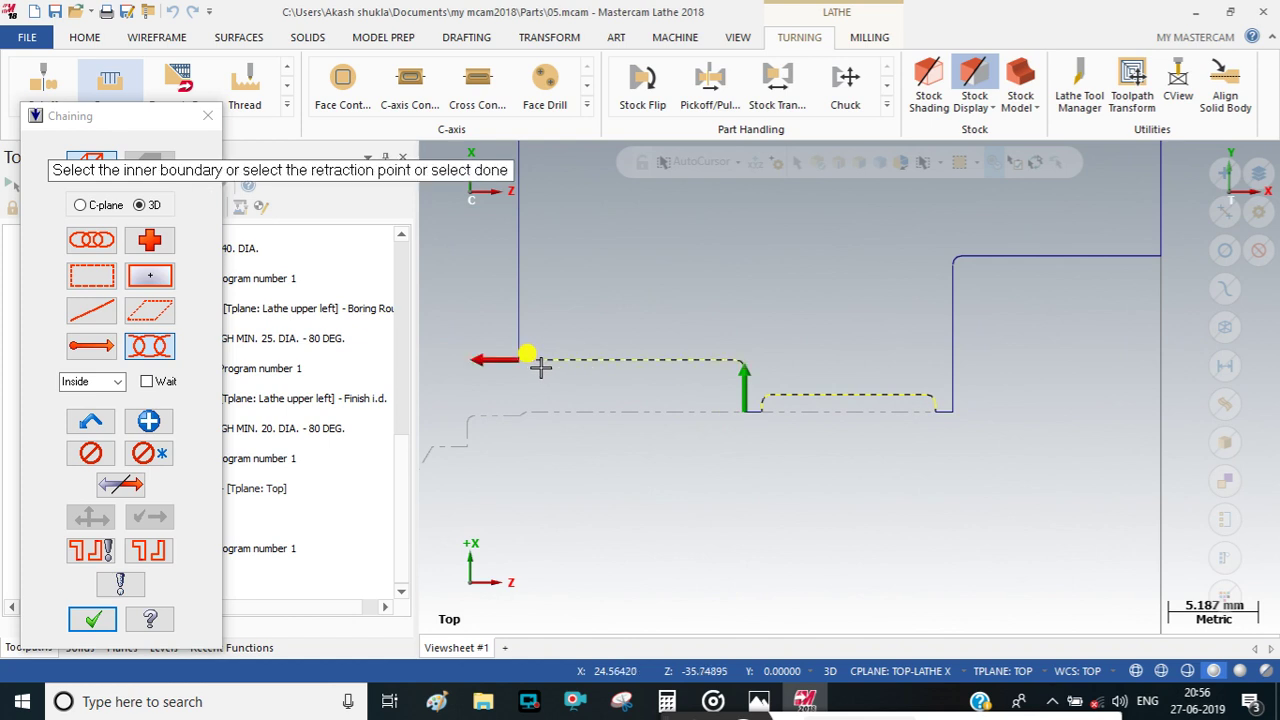
{"action": "left_click", "coordinate": [95, 621]}
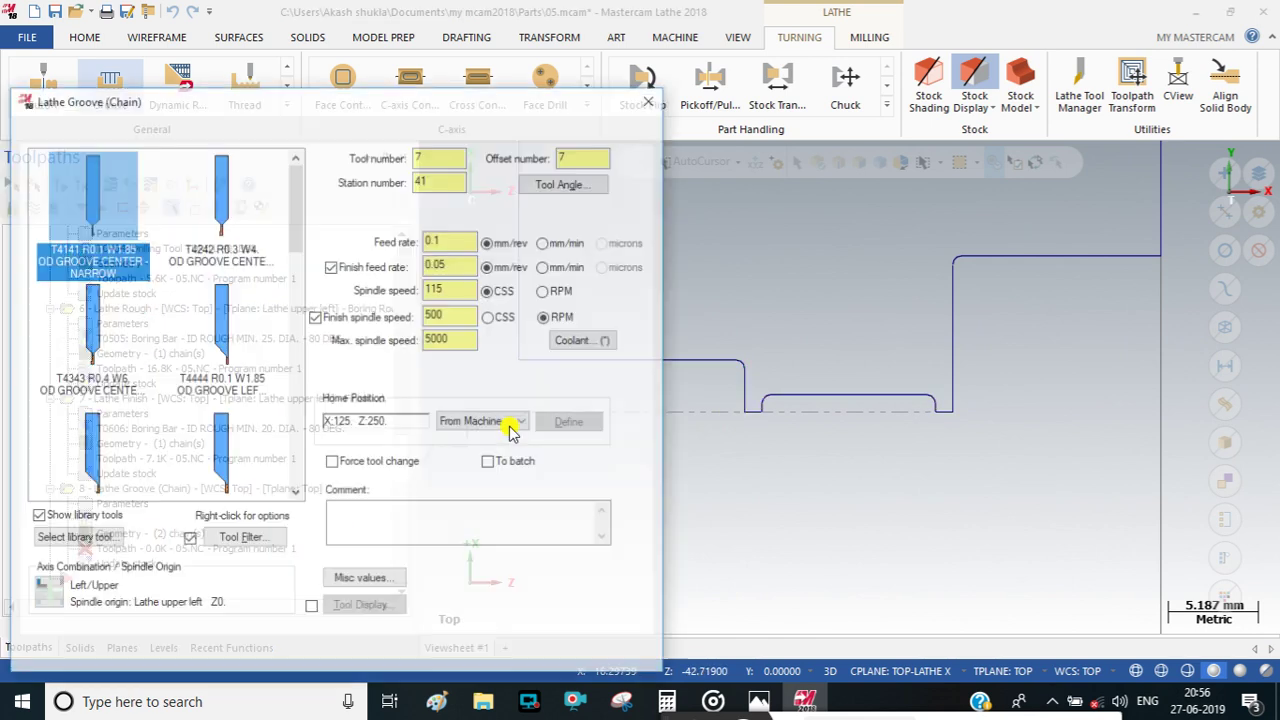
Choose the T5252 R0.3 W4. ID GROOVE MIN. 12. DIA. tool and enter the comment "I.D. Grooving".
{"action": "scroll", "coordinate": [127, 230], "scroll_direction": "down", "scroll_amount": 2}
{"action": "scroll", "coordinate": [127, 234], "scroll_direction": "down", "scroll_amount": 3}
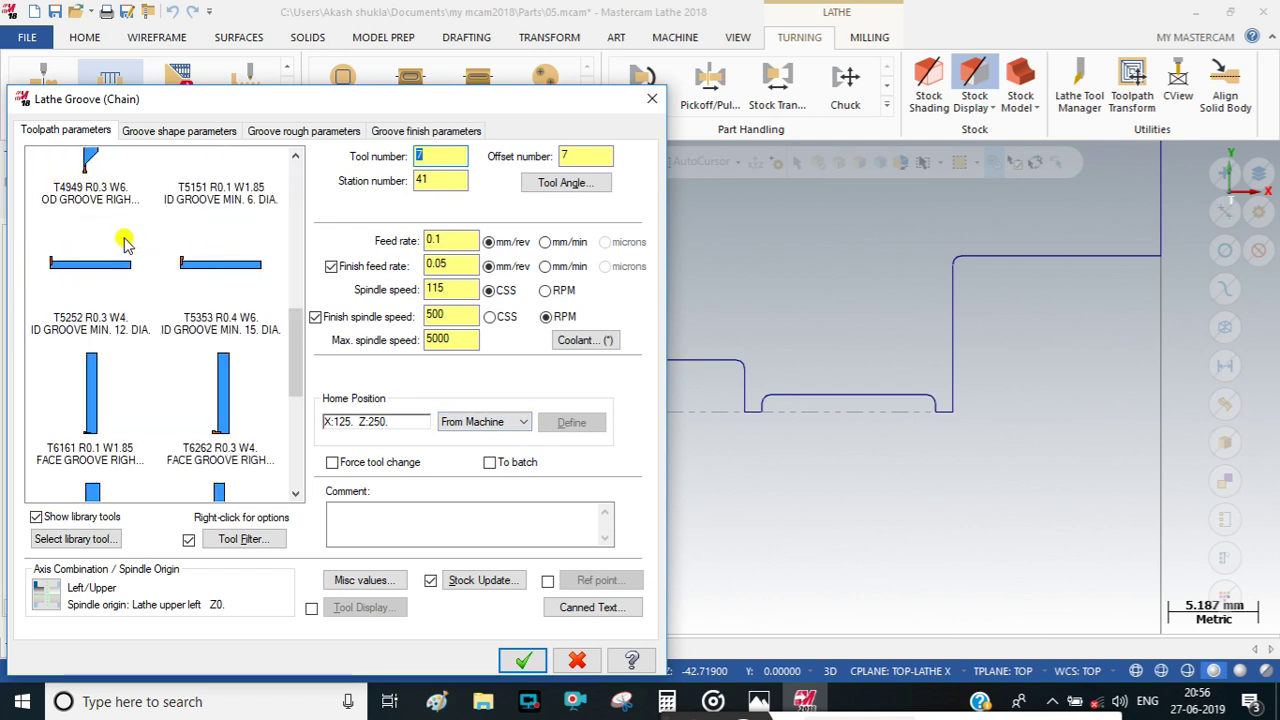
{"action": "left_click", "coordinate": [88, 262]}
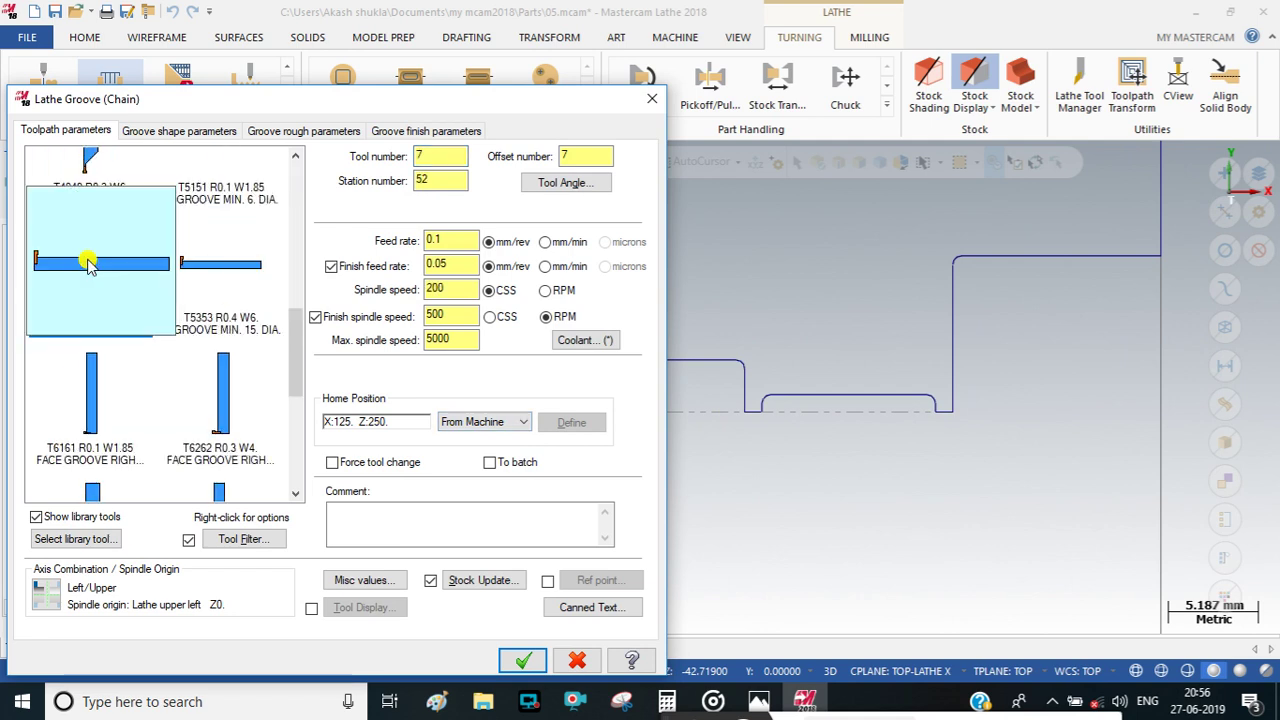
{"action": "left_click", "coordinate": [181, 132]}
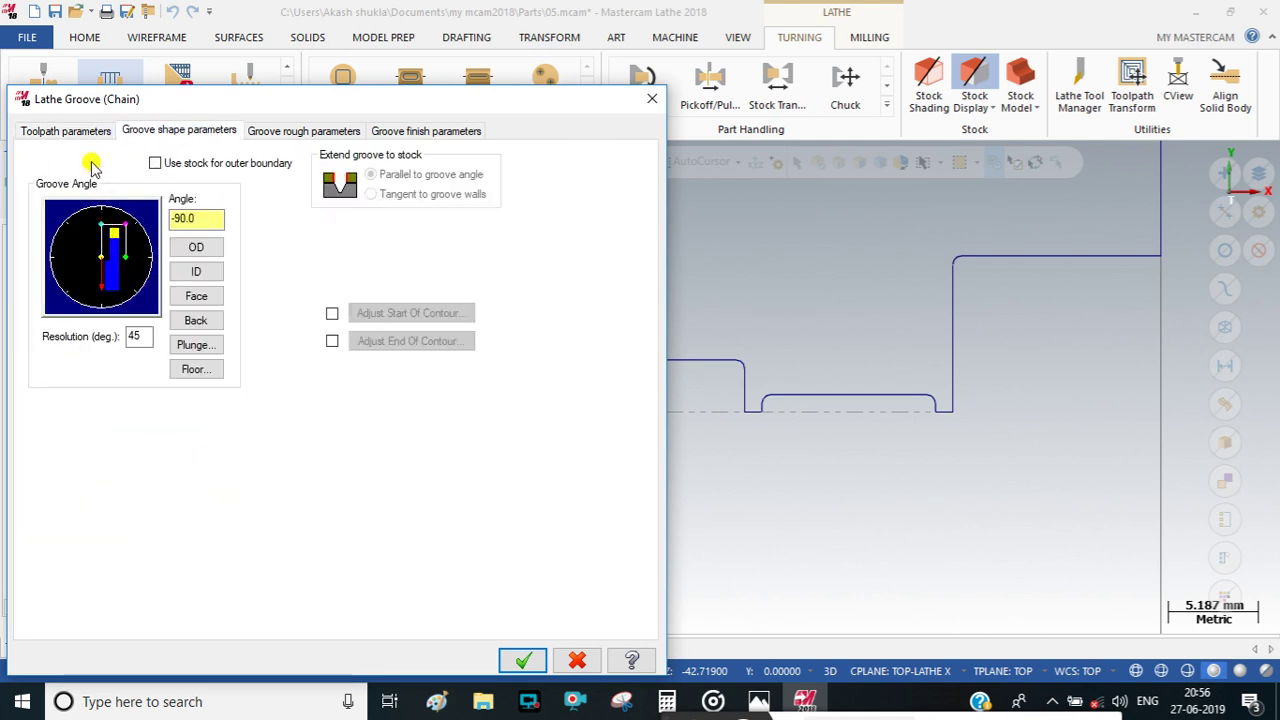
{"action": "left_click", "coordinate": [92, 130]}
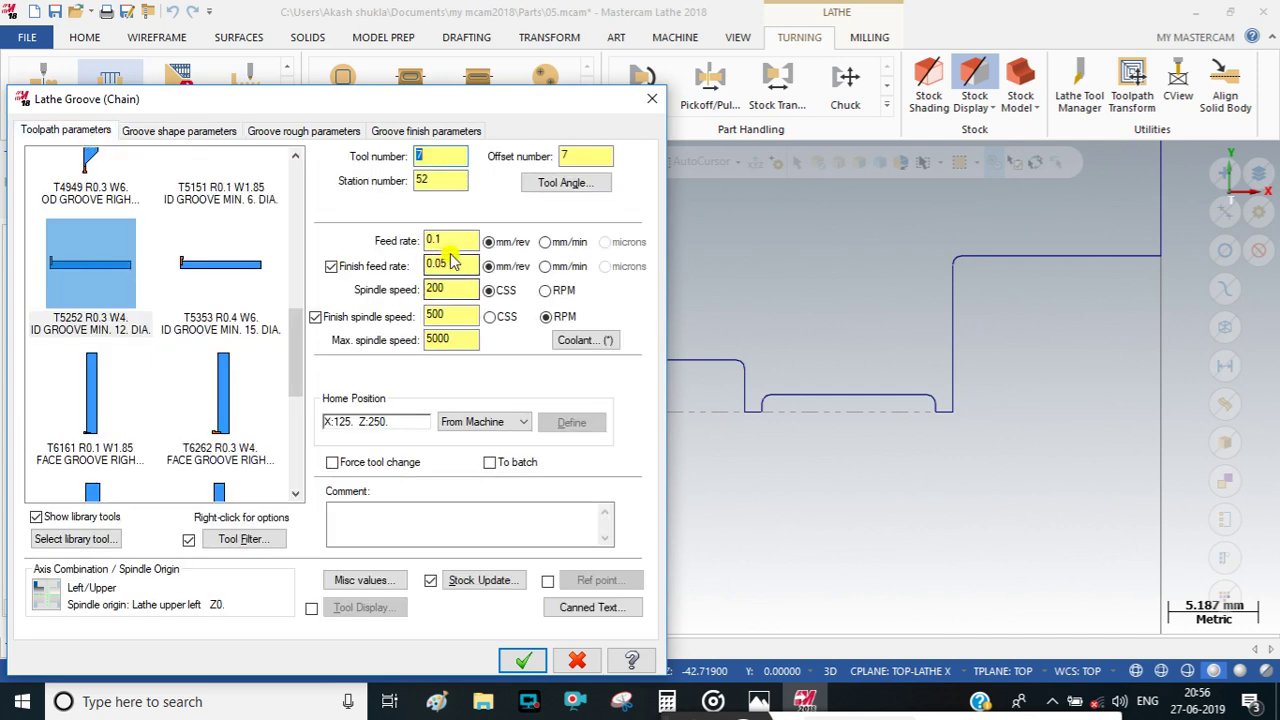
{"action": "left_click", "coordinate": [378, 517]}
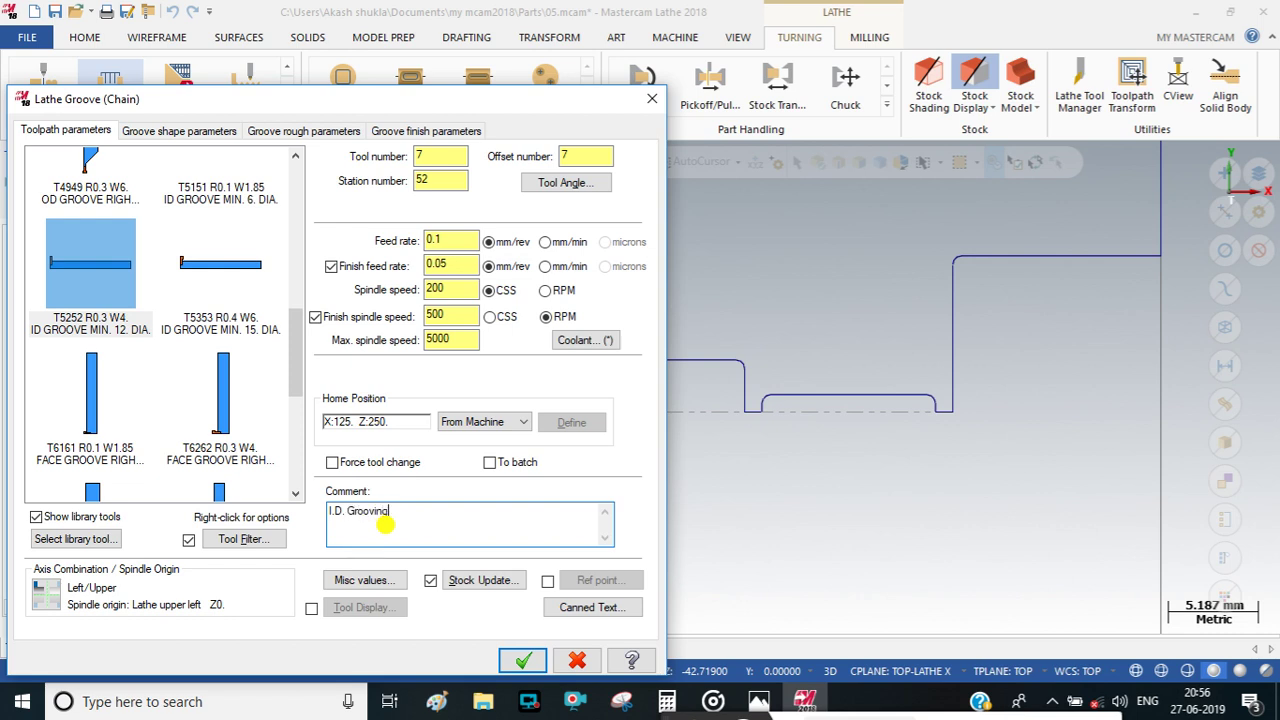
Enable reference points for the grooving, pick an approach point in front of the bore at about X17.2 Z4.3, and copy it to the retract point.
{"action": "left_click", "coordinate": [547, 580]}
{"action": "left_click", "coordinate": [592, 580]}
{"action": "left_click", "coordinate": [82, 326]}
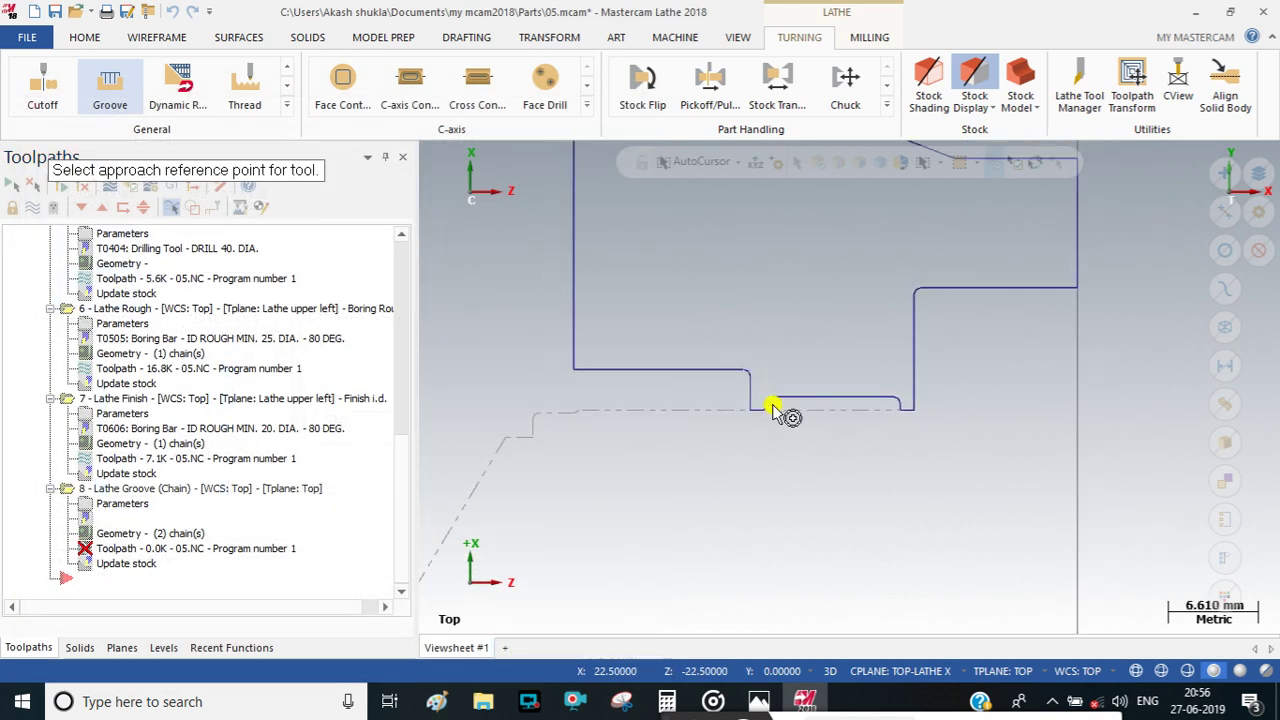
{"action": "left_click", "coordinate": [1112, 470]}
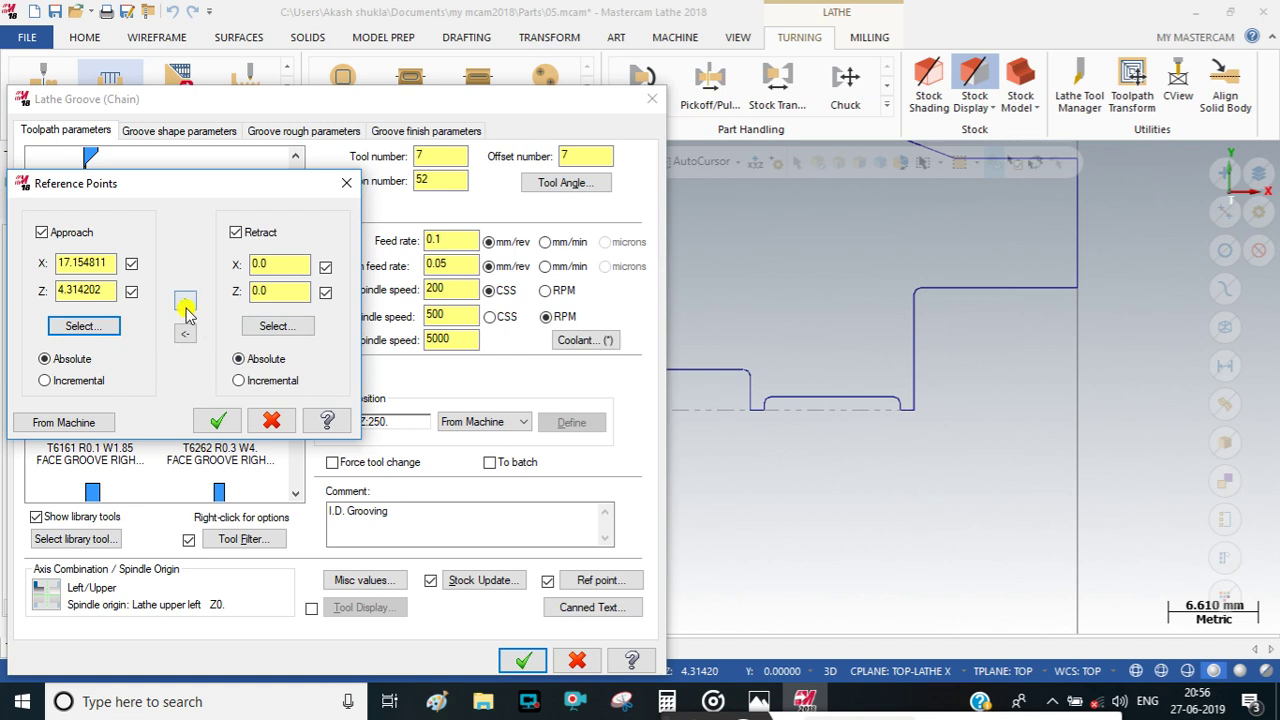
{"action": "left_click", "coordinate": [185, 302]}
{"action": "left_click", "coordinate": [216, 421]}
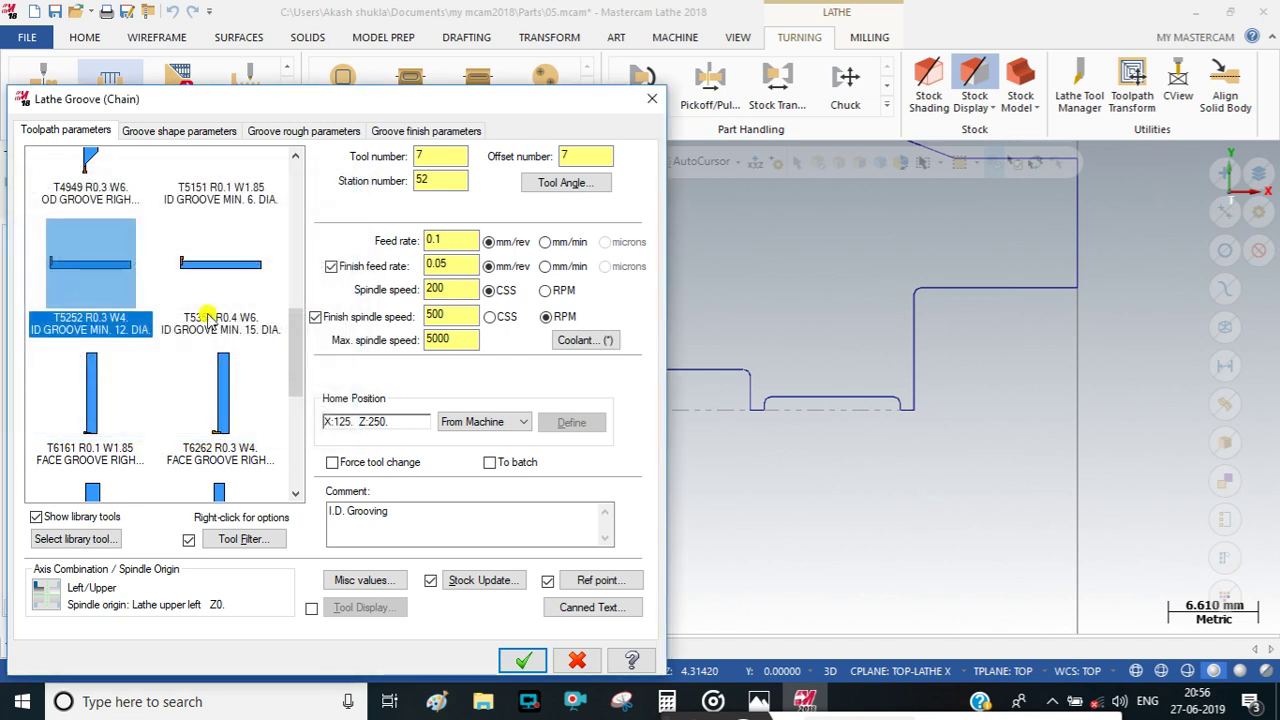
Use the stock for the groove's outer boundary and set the roughed groove walls to Smooth.
{"action": "left_click", "coordinate": [175, 133]}
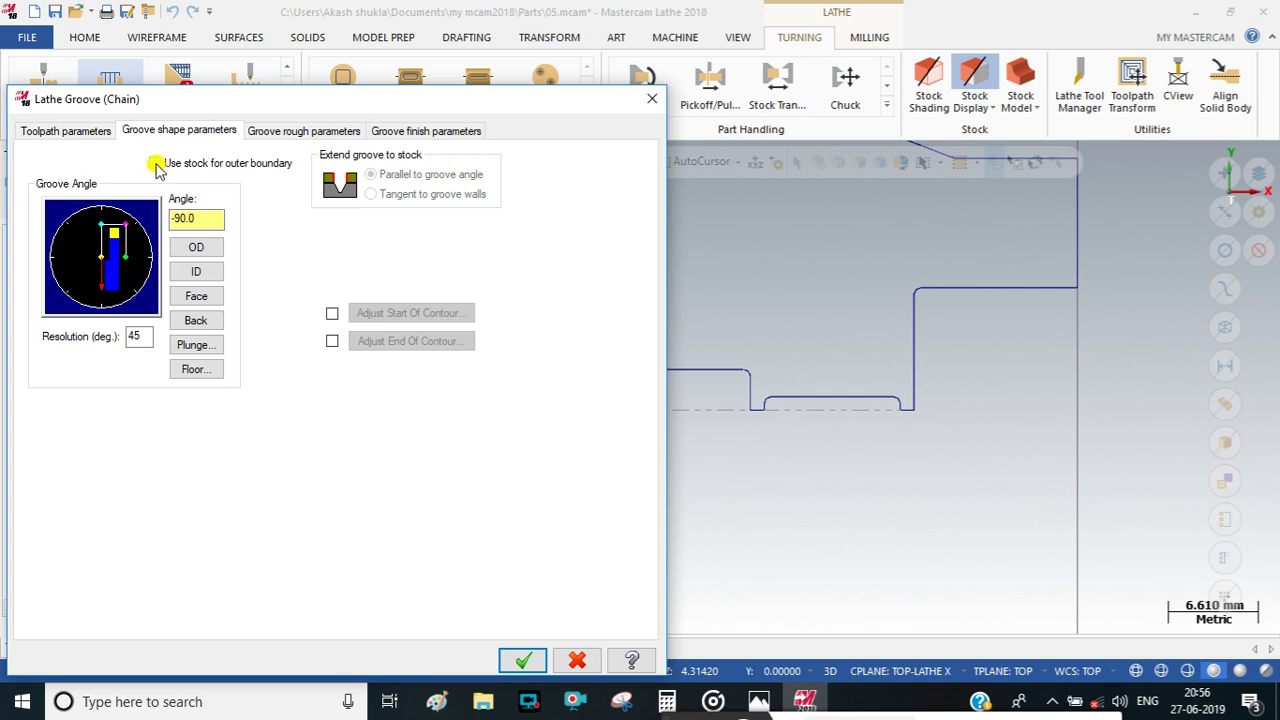
{"action": "left_click", "coordinate": [155, 164]}
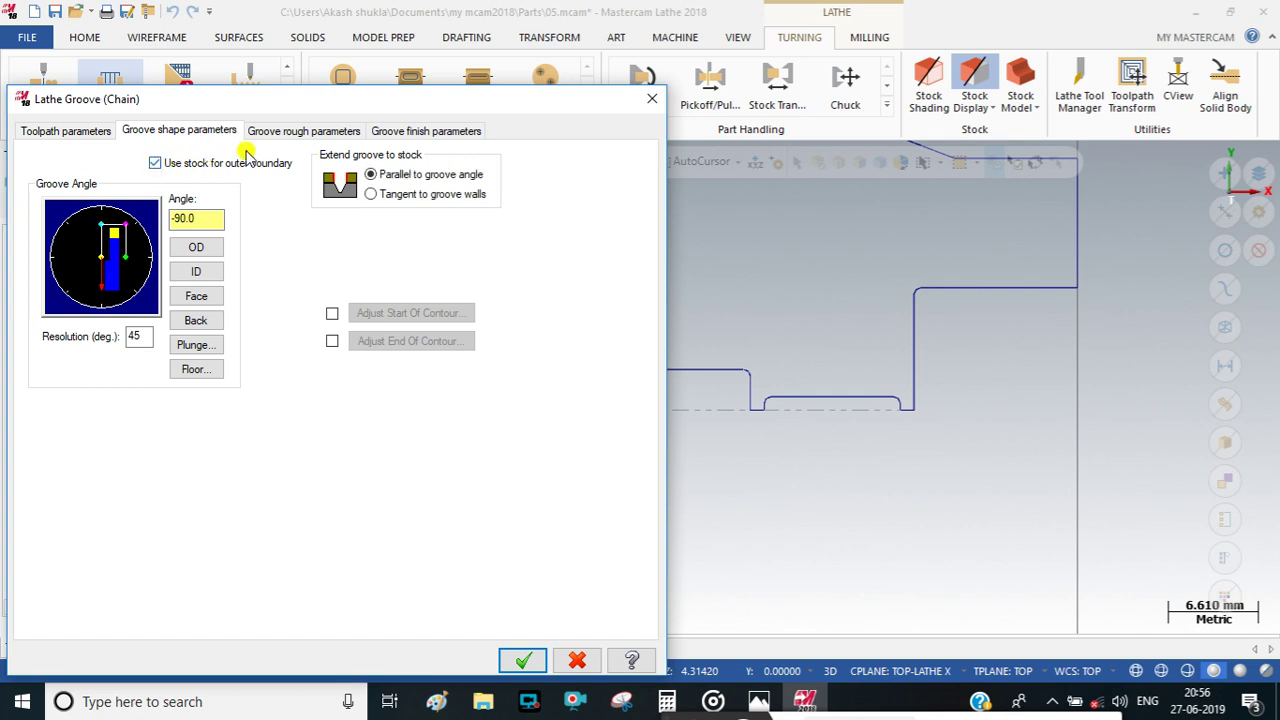
{"action": "left_click", "coordinate": [283, 134]}
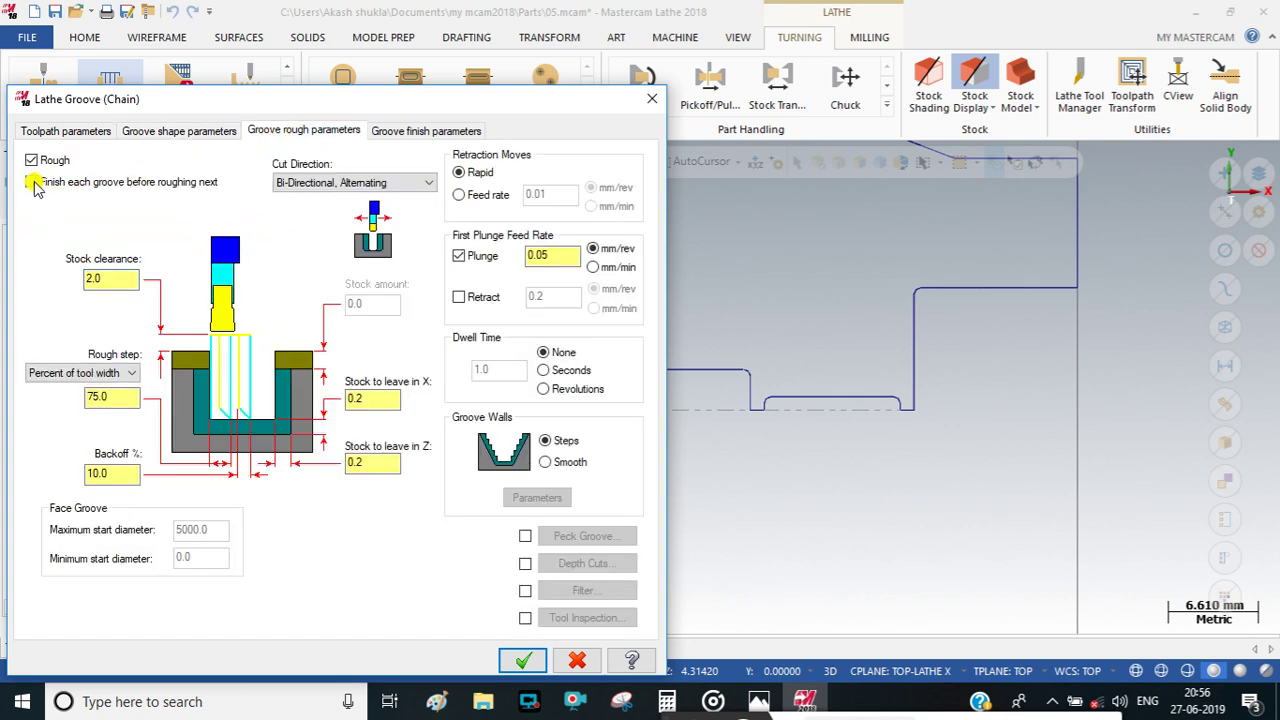
{"action": "left_click", "coordinate": [559, 468]}
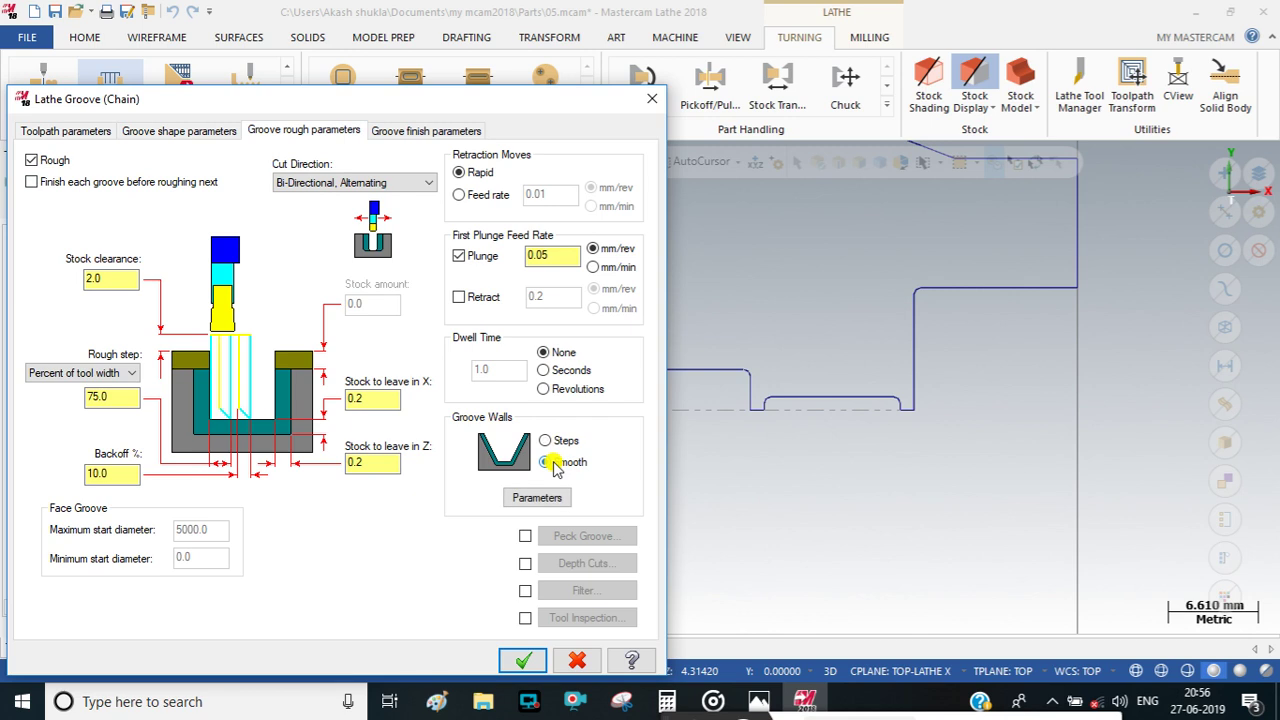
Set the overlap between finish passes to 2.0 and both lead-in entry vectors to Tangent, and generate the grooving toolpath.
{"action": "left_click", "coordinate": [417, 131]}
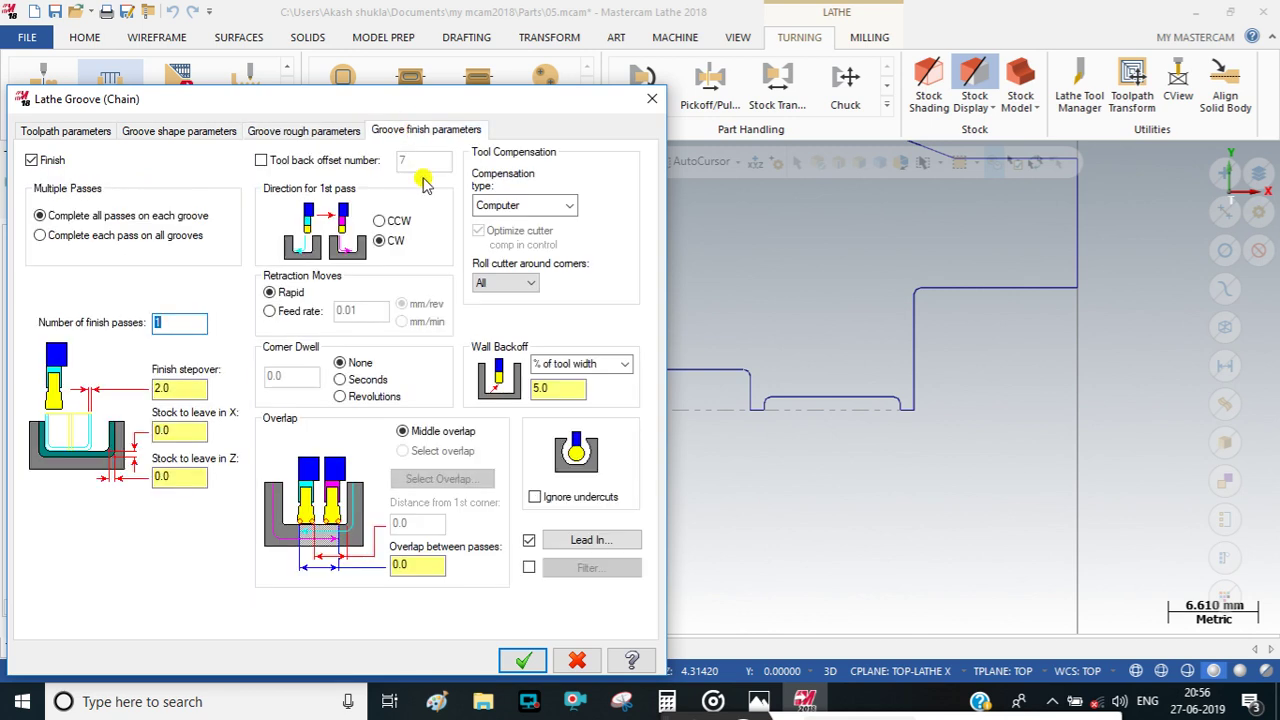
{"action": "left_click_drag", "start_coordinate": [423, 563], "coordinate": [241, 597]}
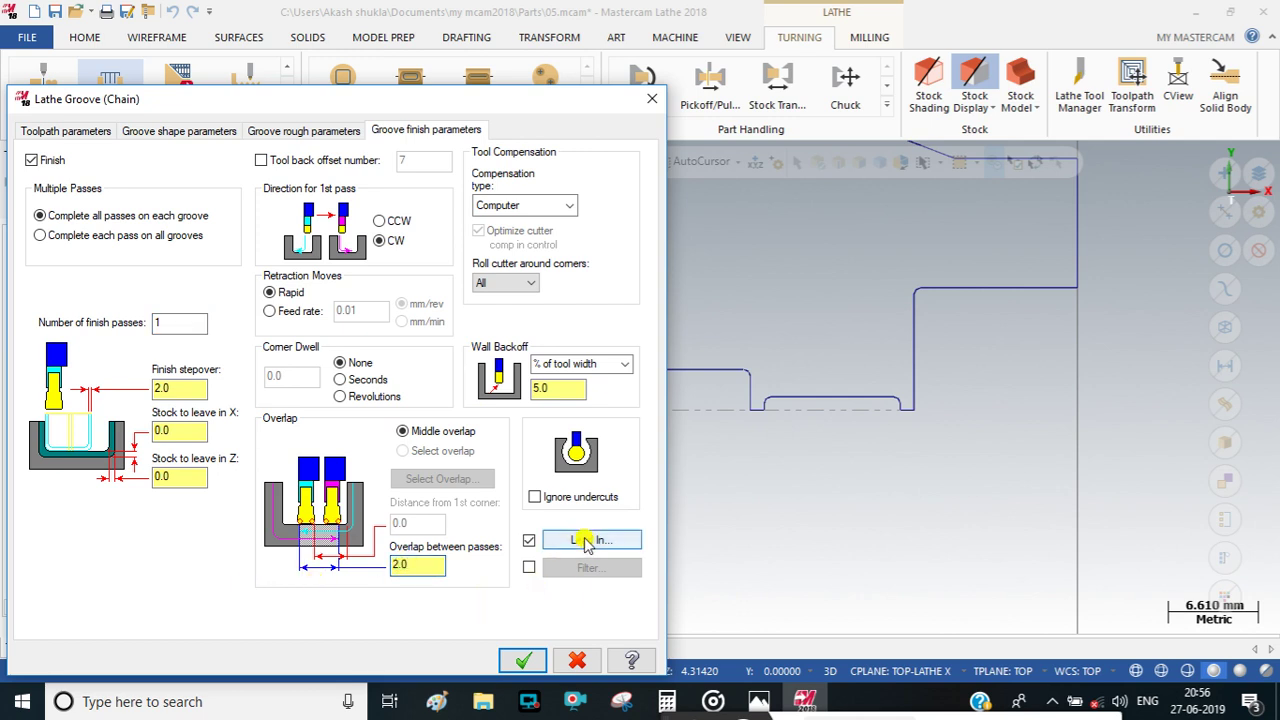
{"action": "left_click", "coordinate": [588, 540]}
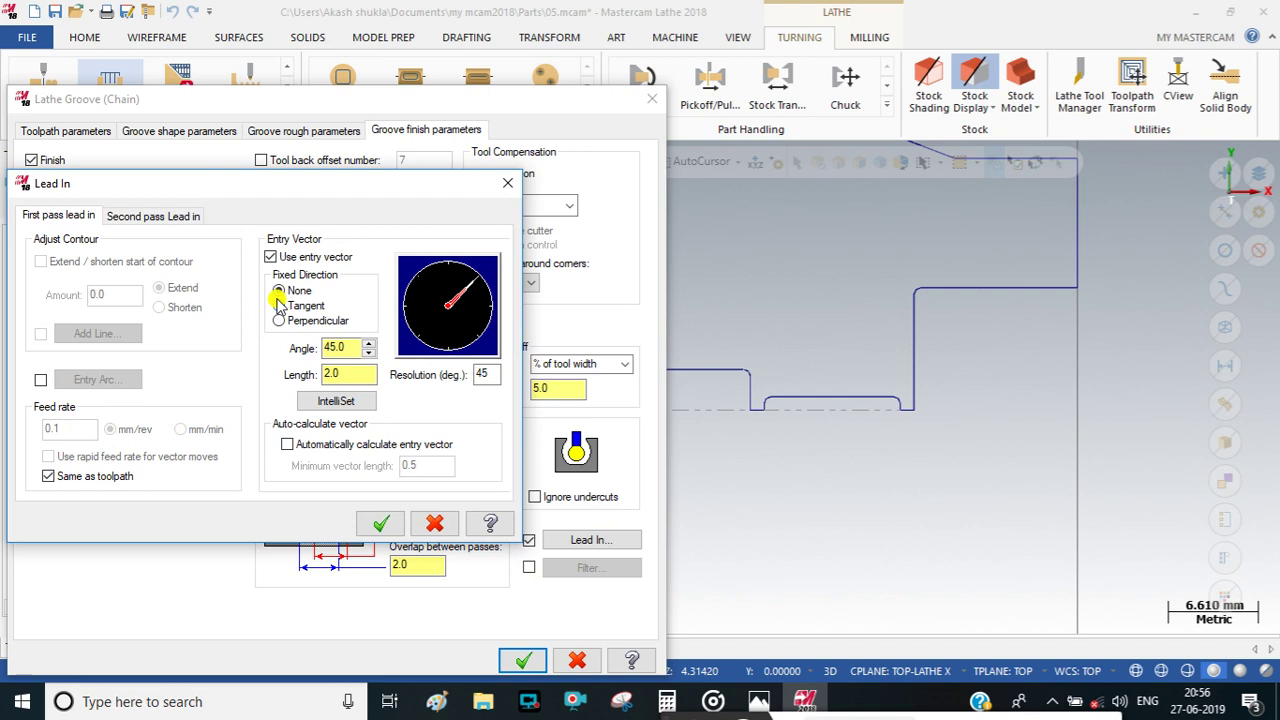
{"action": "left_click", "coordinate": [279, 305]}
{"action": "left_click", "coordinate": [140, 216]}
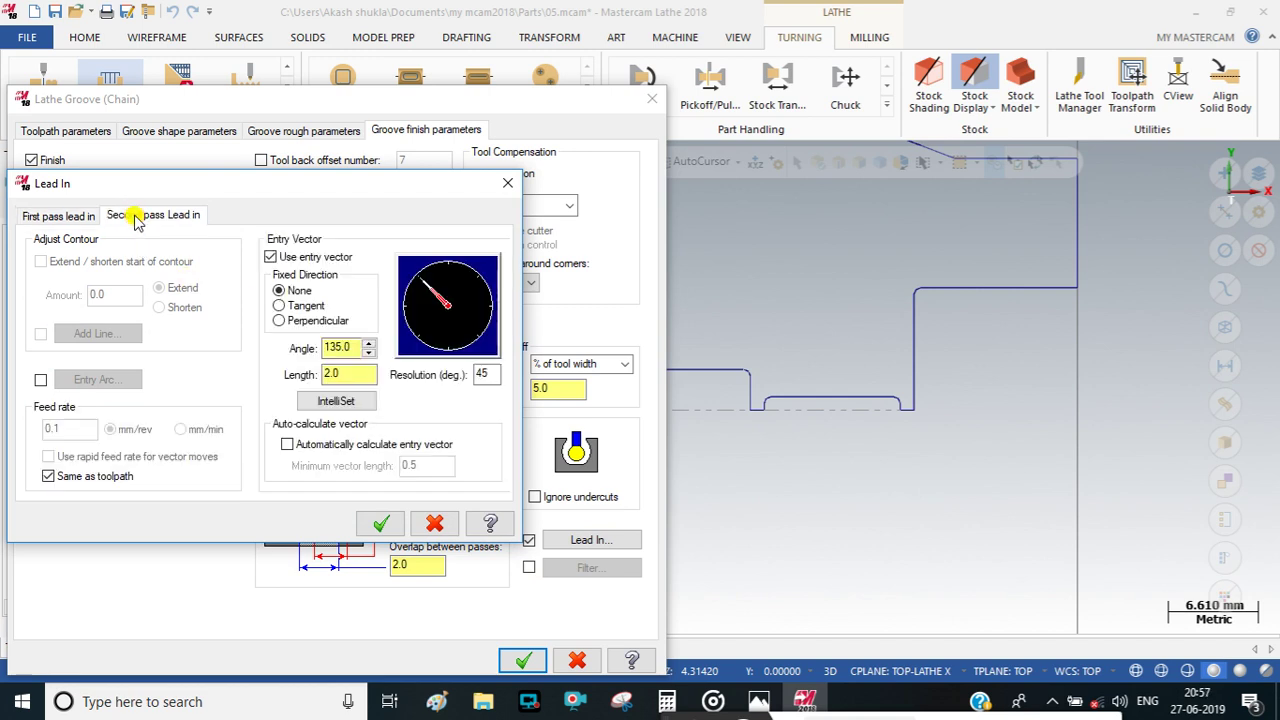
{"action": "left_click", "coordinate": [279, 306]}
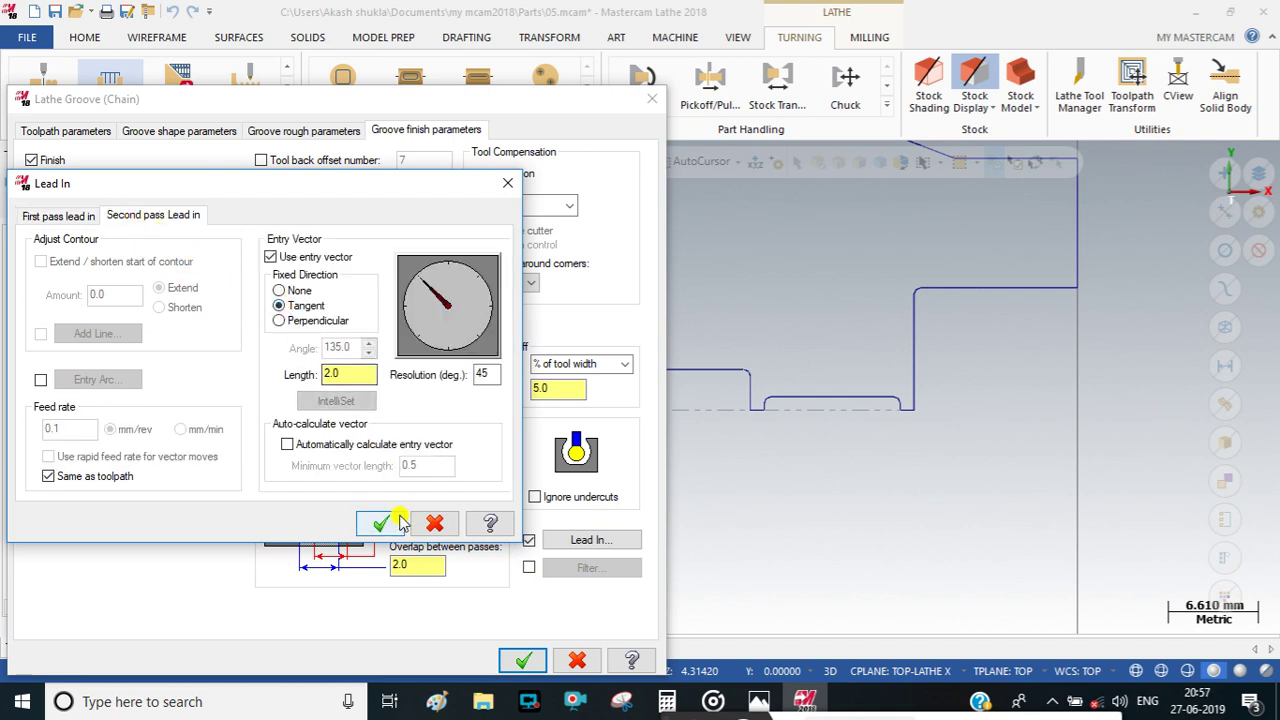
{"action": "left_click", "coordinate": [380, 523]}
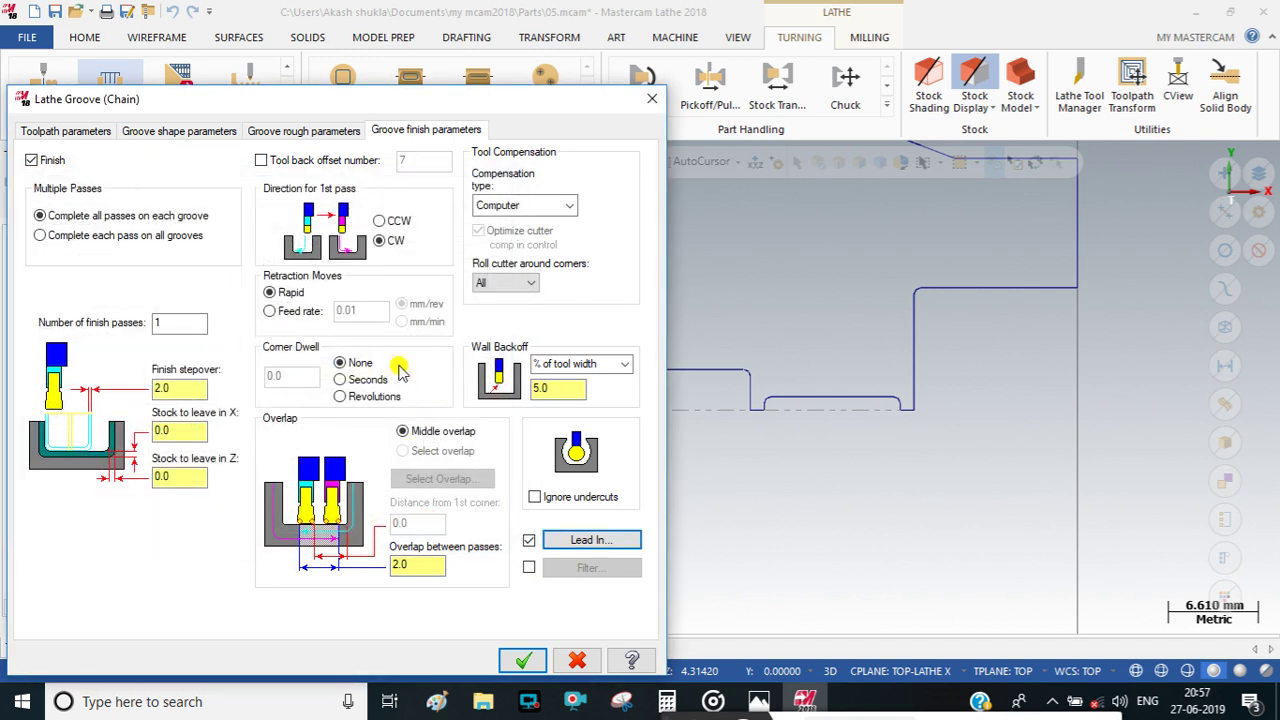
{"action": "left_click", "coordinate": [523, 660]}
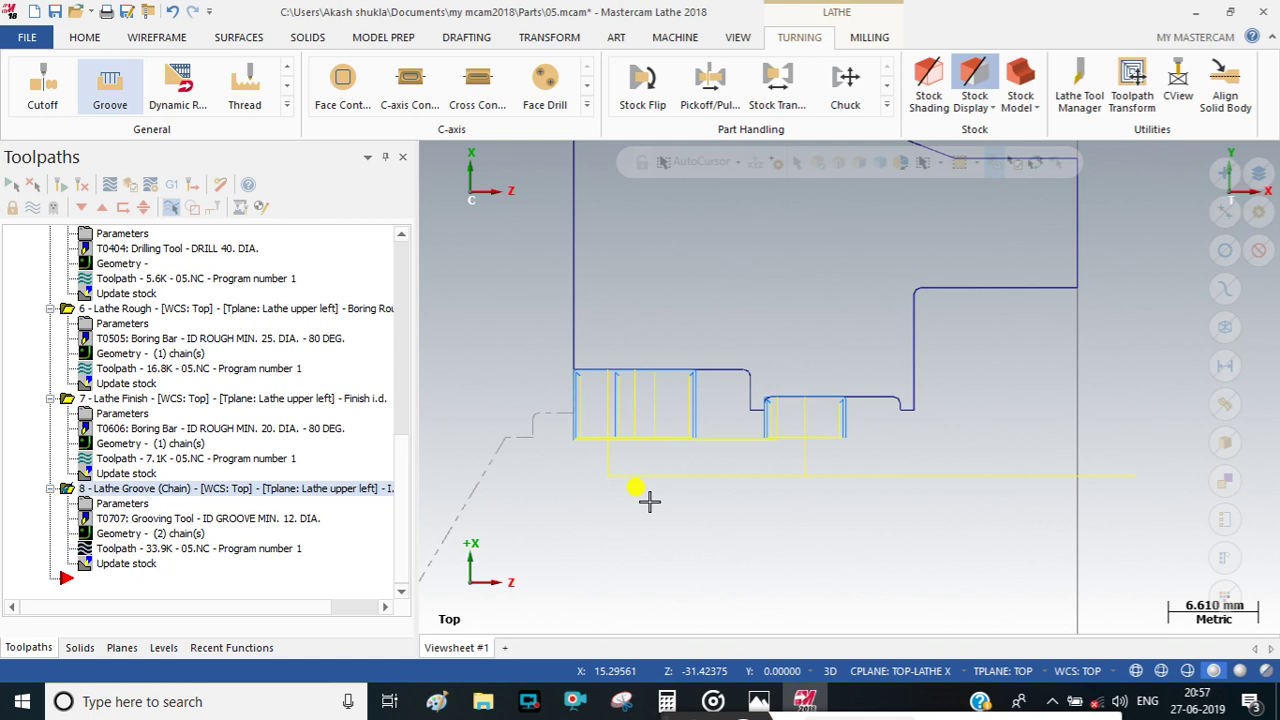
Examine the inner grooving toolpath in relation to the whole part profile, stock and chuck.
{"action": "scroll", "coordinate": [677, 500], "scroll_direction": "down", "scroll_amount": 5}
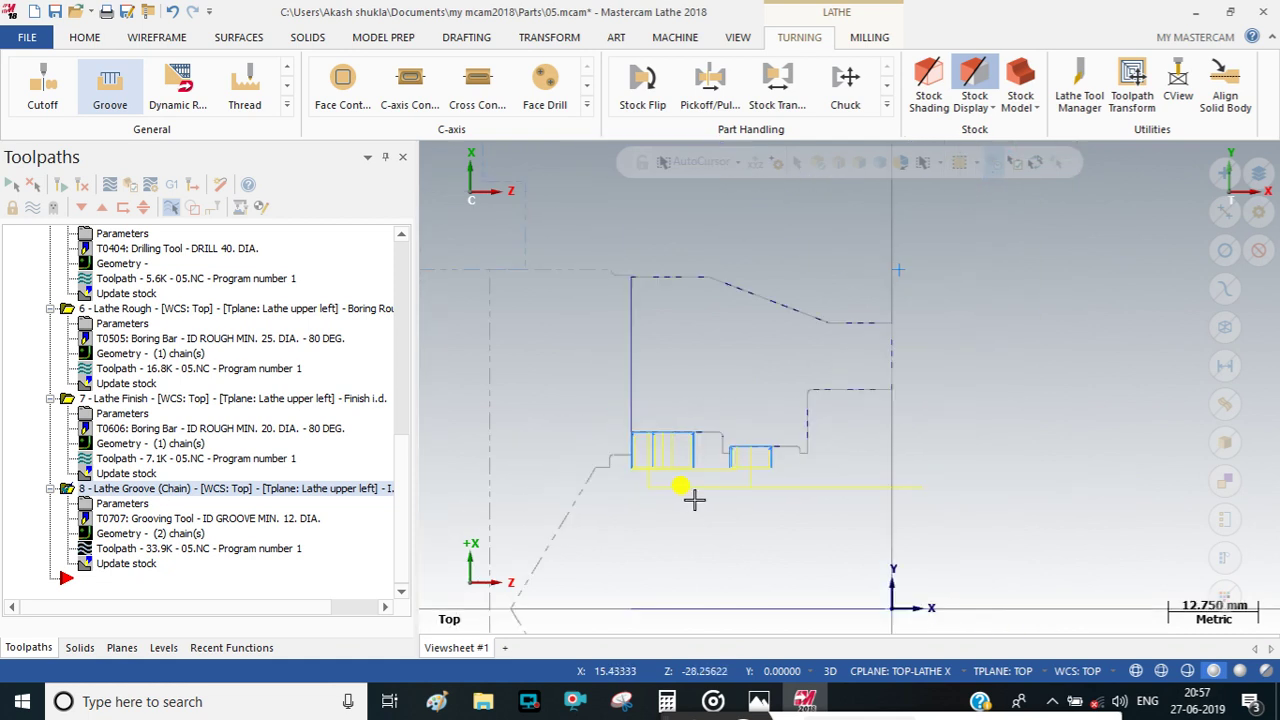
{"action": "scroll", "coordinate": [704, 500], "scroll_direction": "down", "scroll_amount": 2}
{"action": "scroll", "coordinate": [744, 250], "scroll_direction": "down", "scroll_amount": 1}
{"action": "scroll", "coordinate": [754, 414], "scroll_direction": "up", "scroll_amount": 2}
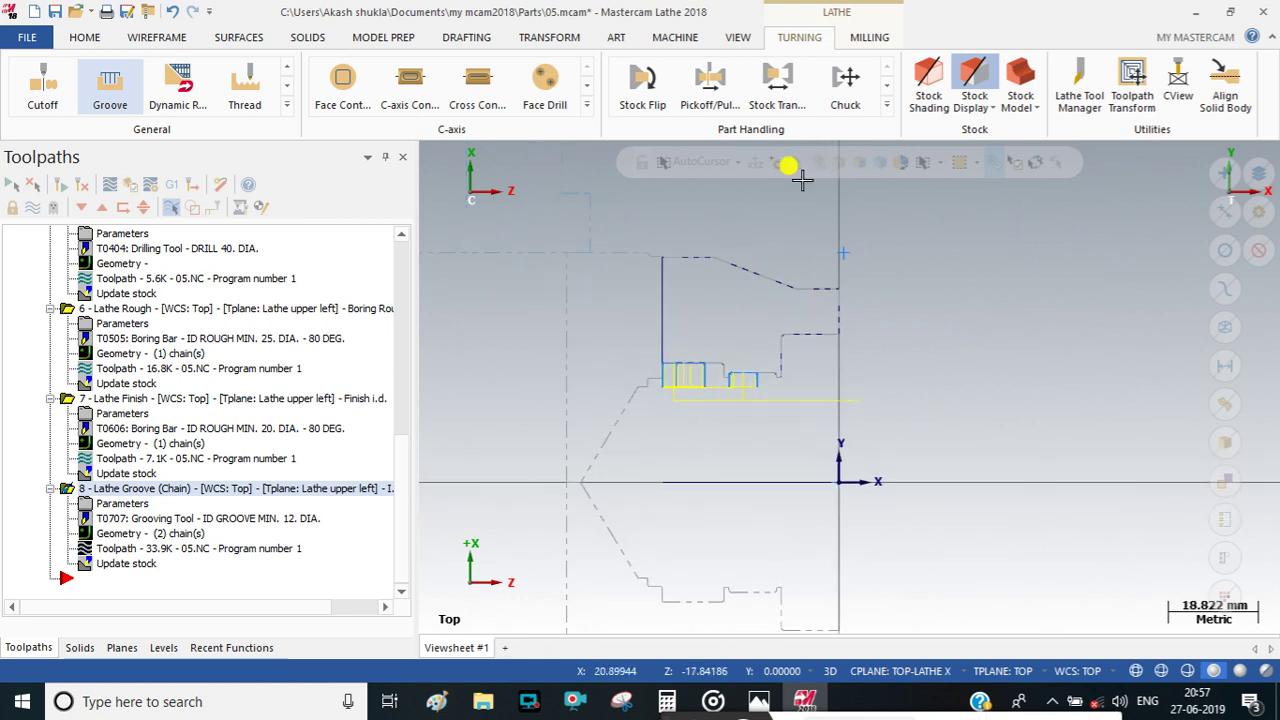
{"action": "scroll", "coordinate": [810, 218], "scroll_direction": "down", "scroll_amount": 1}
{"action": "scroll", "coordinate": [717, 443], "scroll_direction": "down", "scroll_amount": 1}
{"action": "scroll", "coordinate": [686, 191], "scroll_direction": "down", "scroll_amount": 1}
{"action": "scroll", "coordinate": [737, 494], "scroll_direction": "down", "scroll_amount": 1}
{"action": "scroll", "coordinate": [737, 494], "scroll_direction": "up", "scroll_amount": 3}
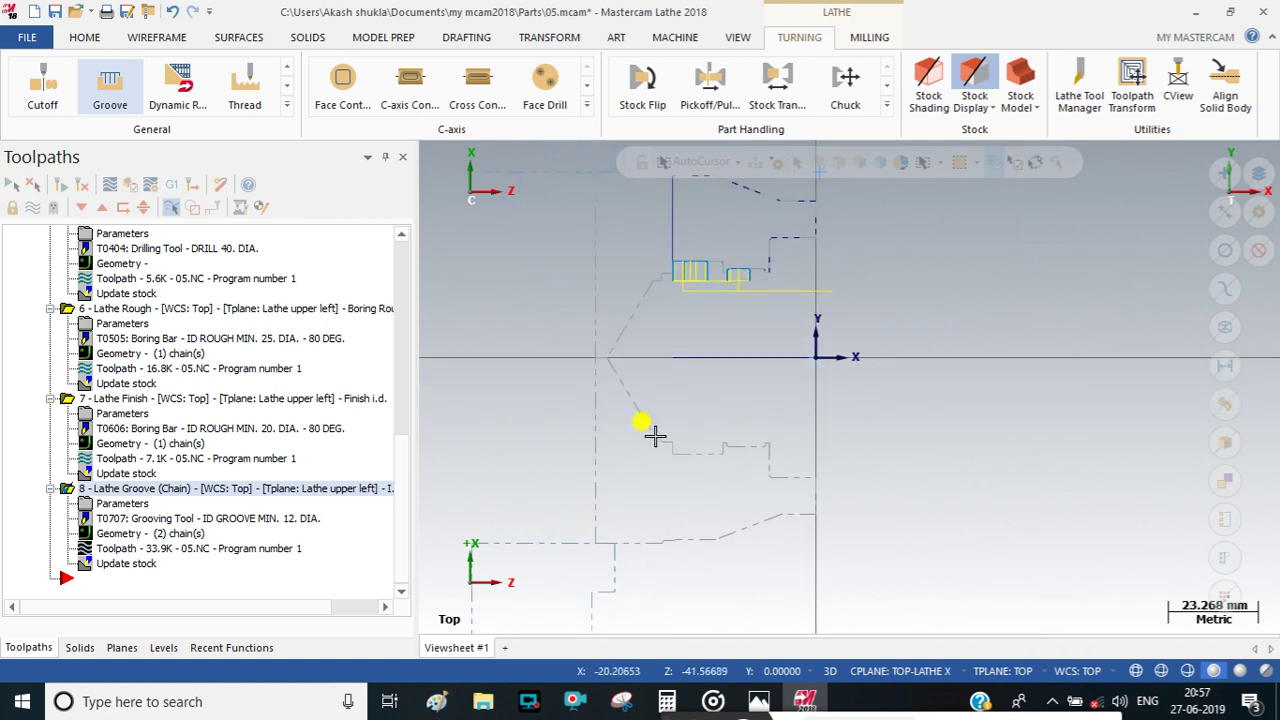
{"action": "scroll", "coordinate": [749, 543], "scroll_direction": "down", "scroll_amount": 2}
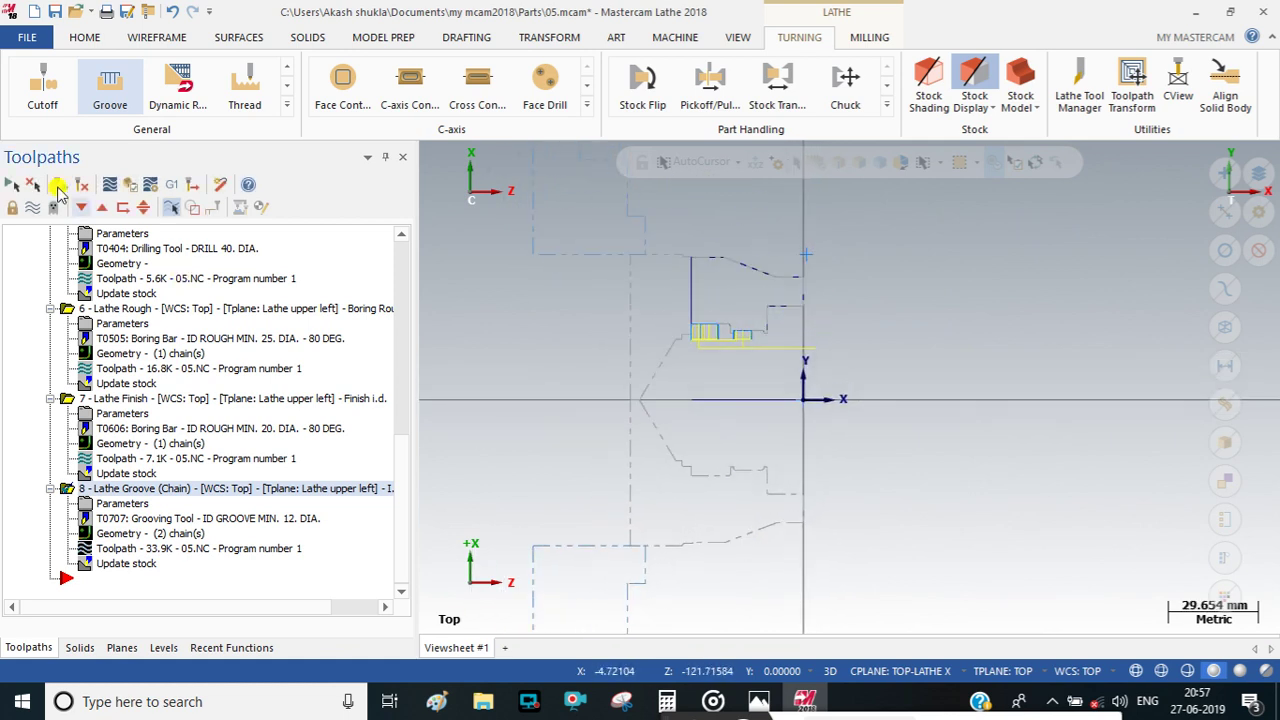
Select all eight lathe operations and backplot their tool motion from facing through inner grooving.
{"action": "left_click", "coordinate": [10, 186]}
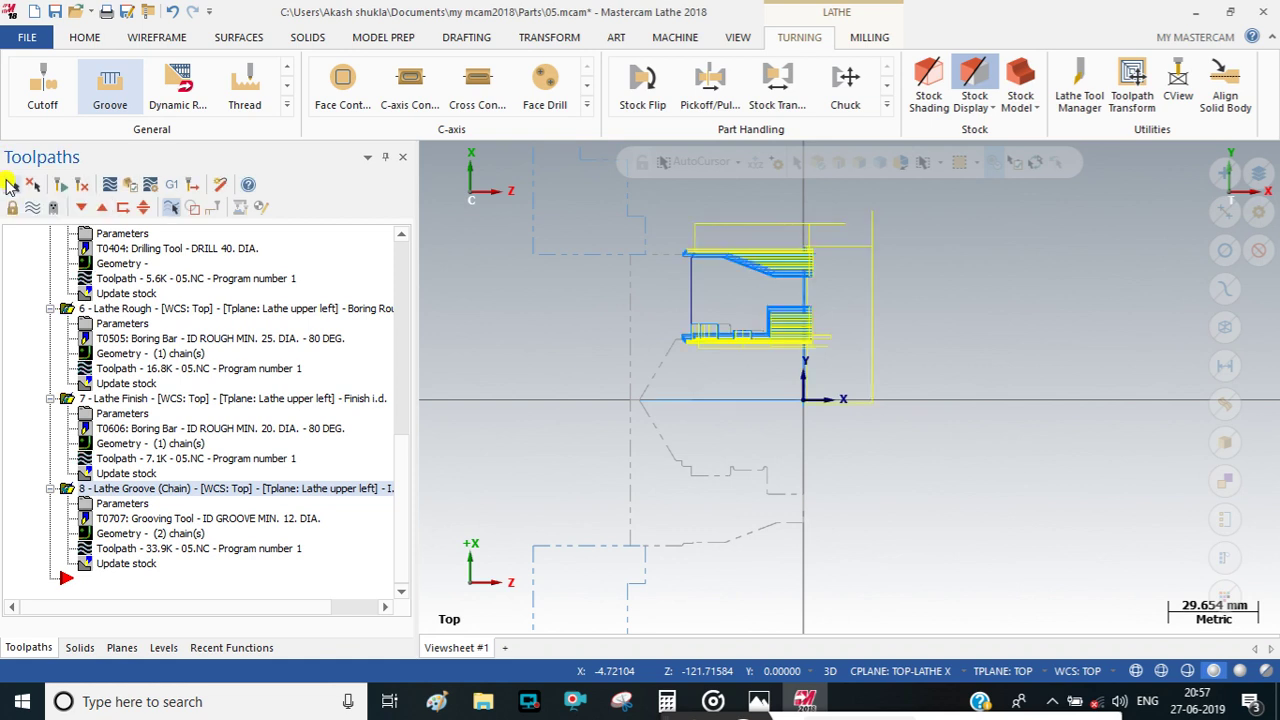
{"action": "left_click", "coordinate": [108, 186]}
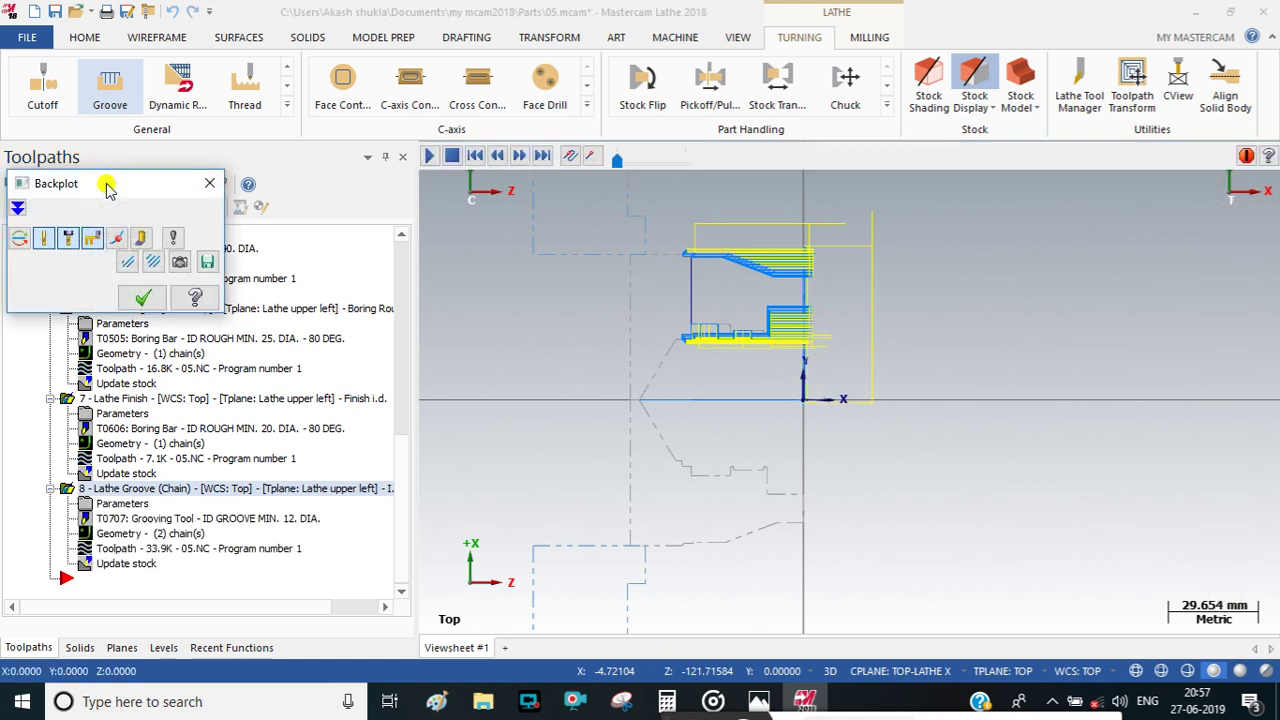
{"action": "left_click", "coordinate": [432, 164]}
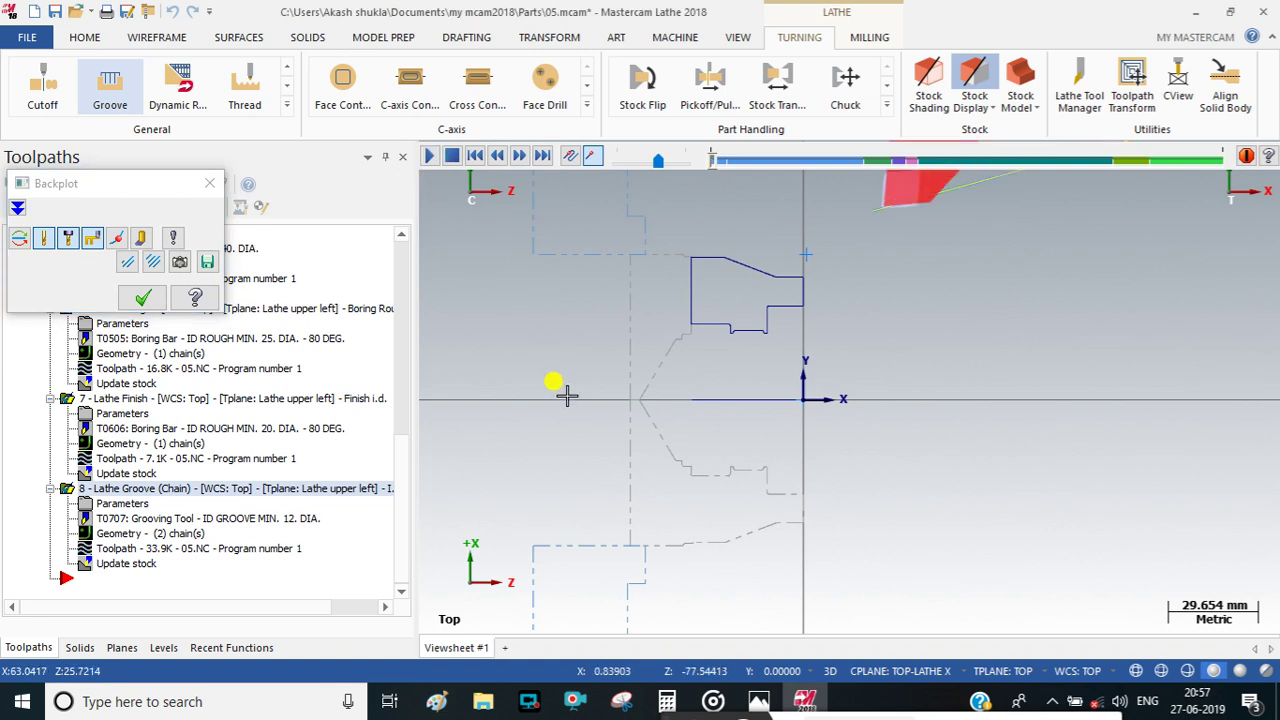
{"action": "scroll", "coordinate": [566, 399], "scroll_direction": "down", "scroll_amount": 2}
{"action": "scroll", "coordinate": [583, 486], "scroll_direction": "up", "scroll_amount": 2}
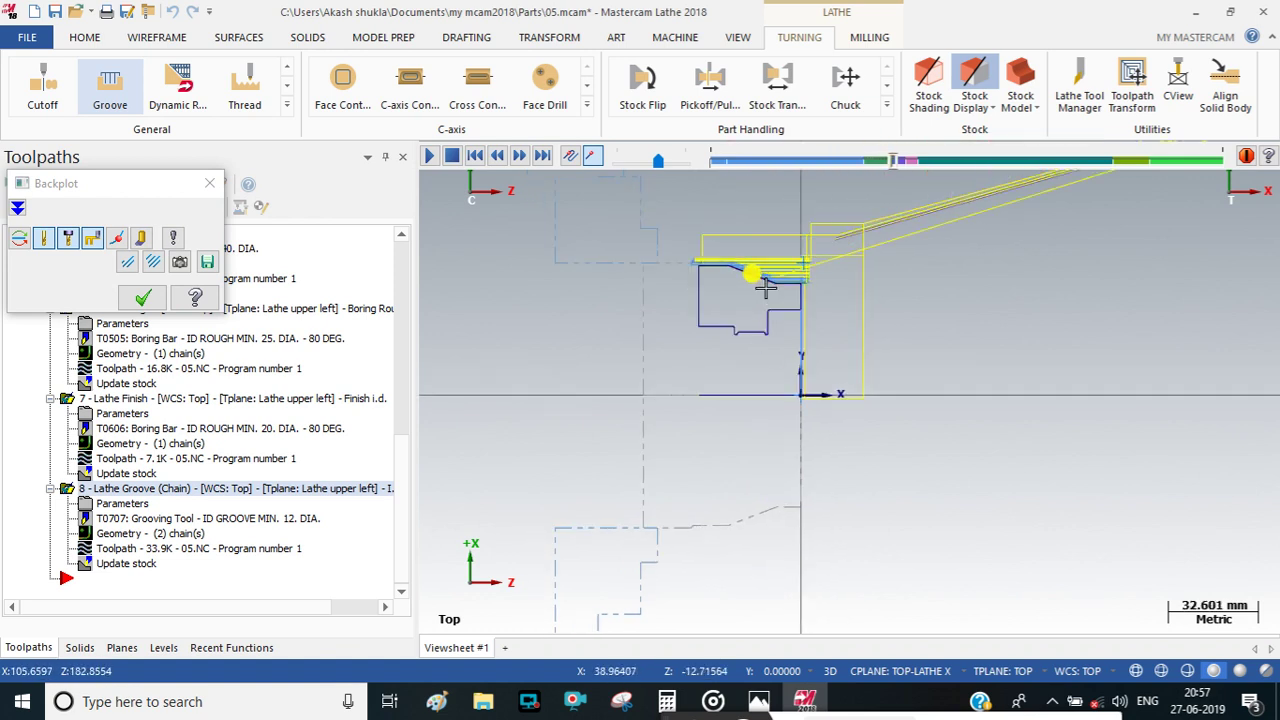
{"action": "scroll", "coordinate": [765, 288], "scroll_direction": "up", "scroll_amount": 1}
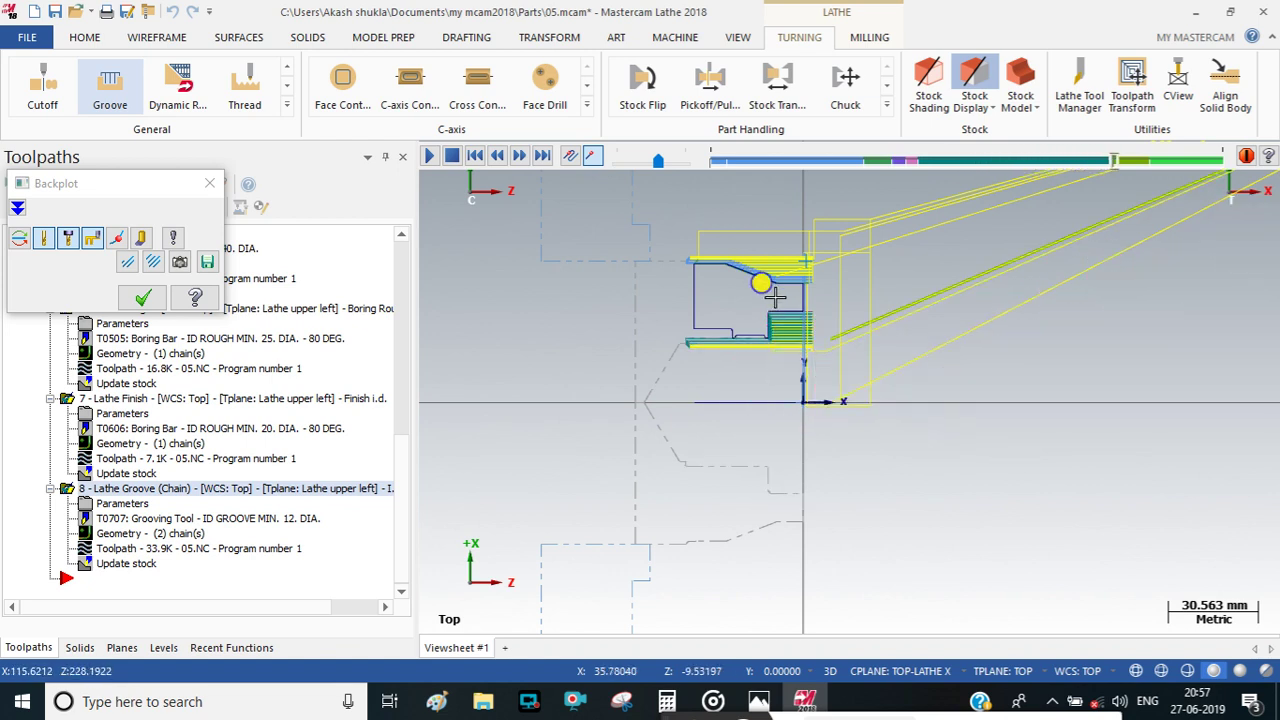
{"action": "right_click", "coordinate": [775, 296]}
{"action": "left_click", "coordinate": [651, 317]}
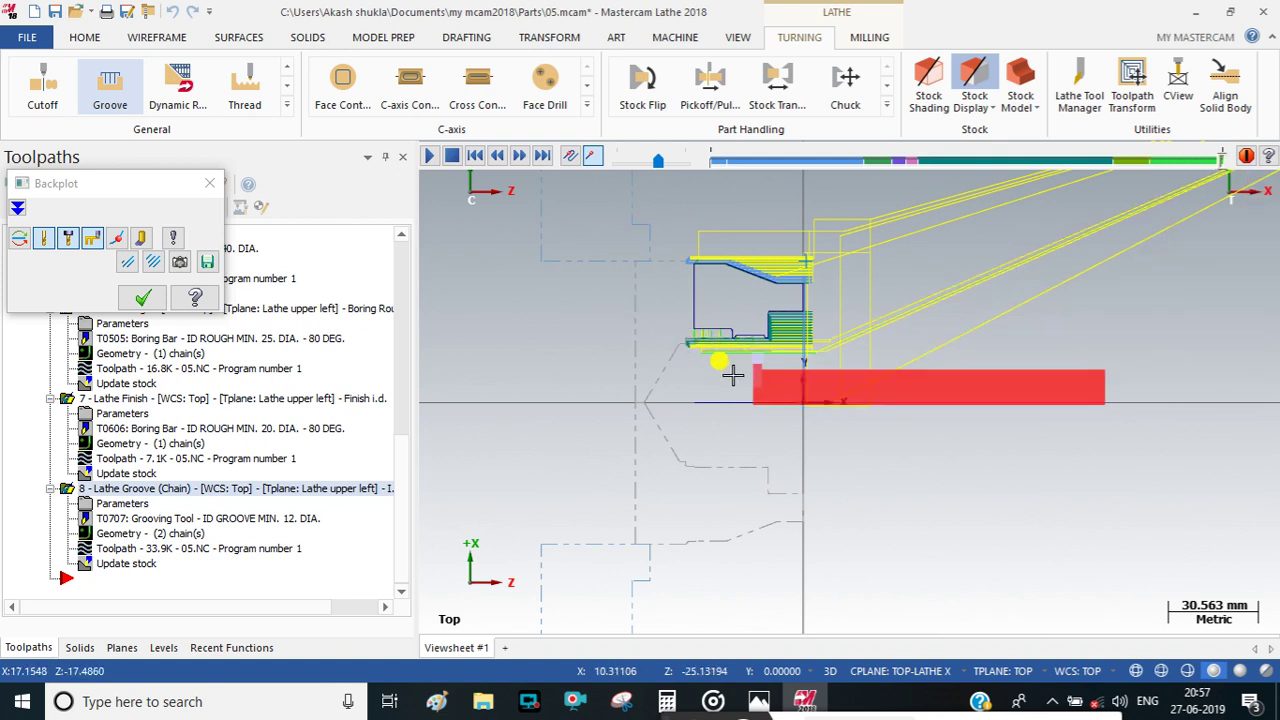
{"action": "scroll", "coordinate": [726, 370], "scroll_direction": "up", "scroll_amount": 2}
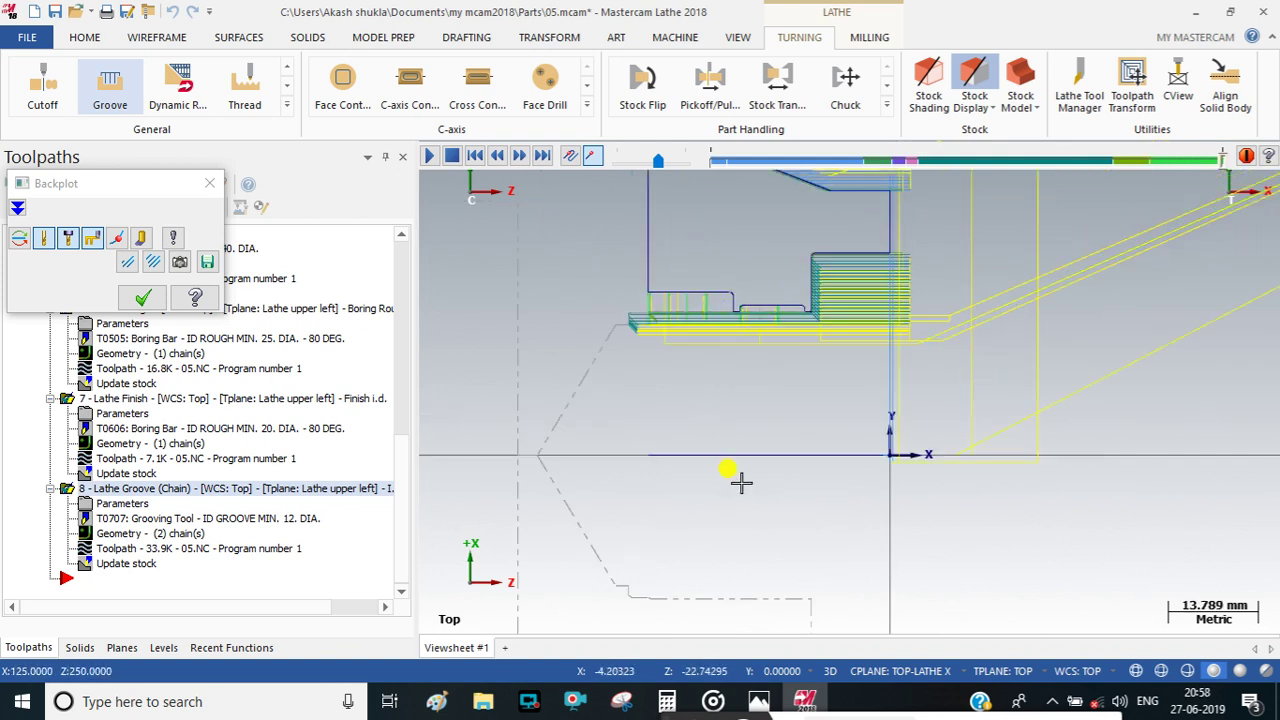
{"action": "scroll", "coordinate": [740, 483], "scroll_direction": "down", "scroll_amount": 1}
{"action": "left_click", "coordinate": [160, 300]}
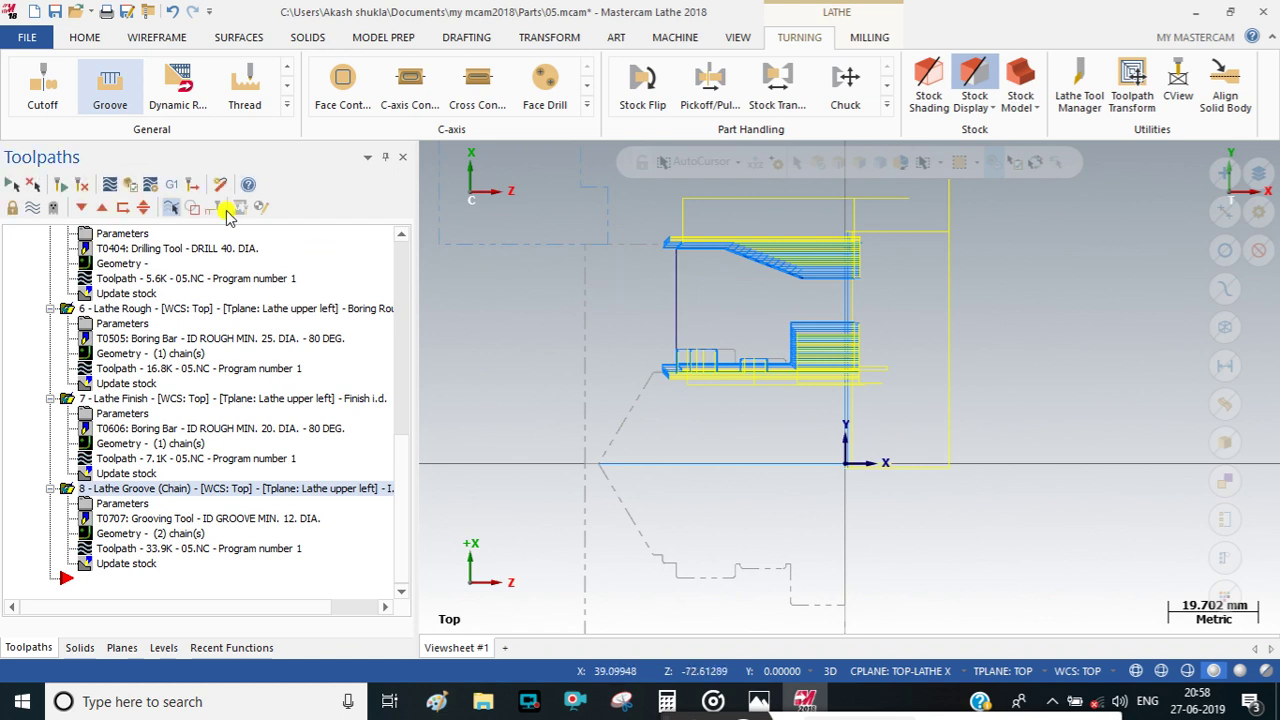
Open all selected operations for solid verification in a maximised simulator, turn the part to a 3D view and slow the playback speed.
{"action": "left_click", "coordinate": [134, 188]}
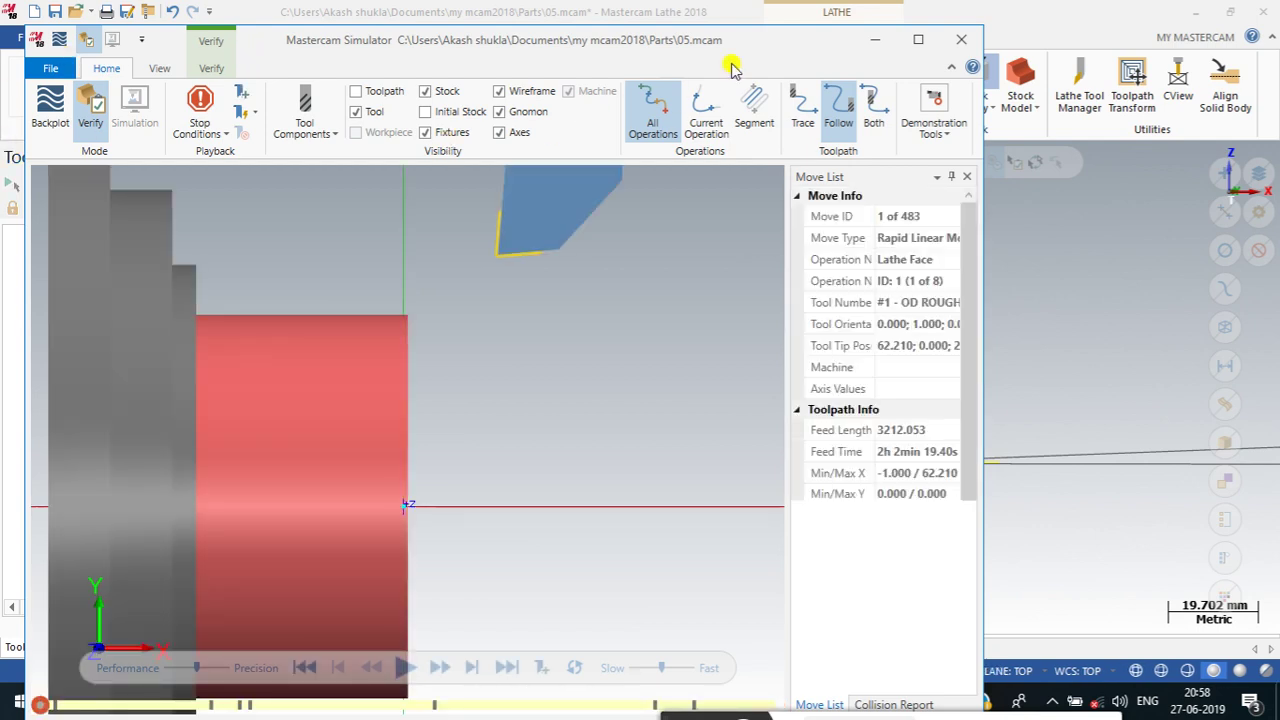
{"action": "left_click", "coordinate": [918, 39]}
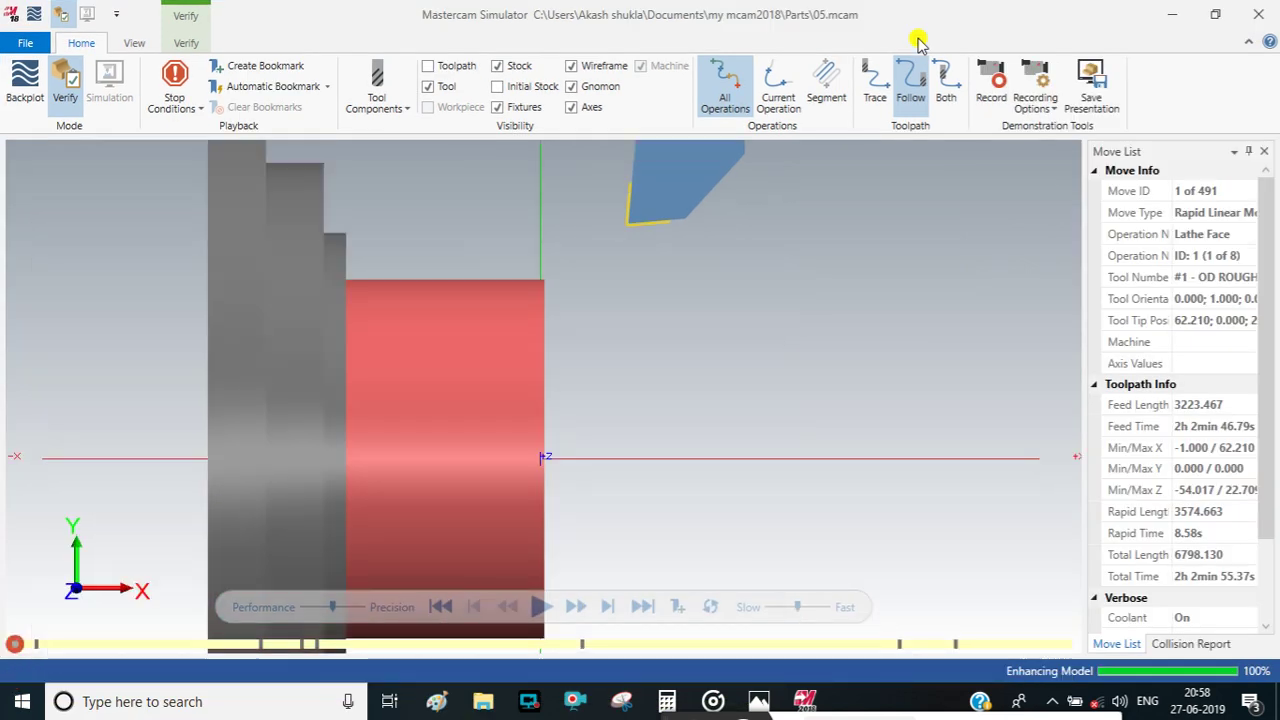
{"action": "middle_click_drag", "start_coordinate": [570, 330], "coordinate": [514, 343]}
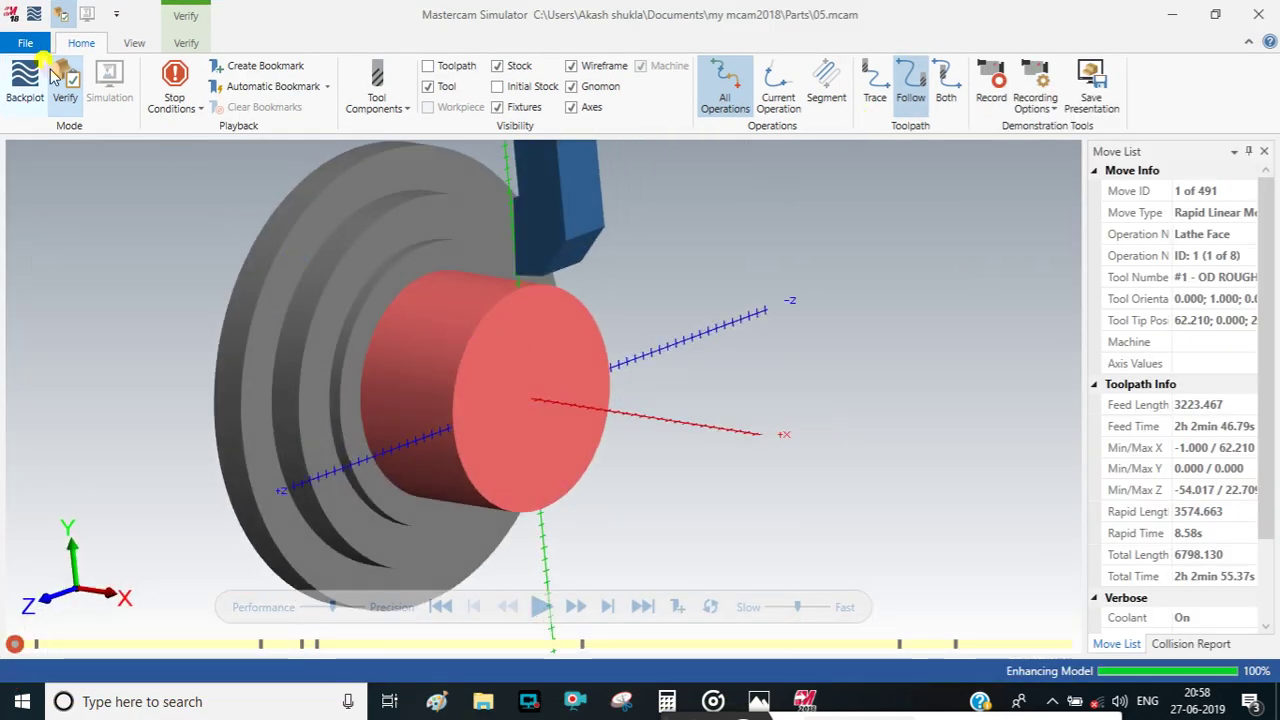
{"action": "left_click", "coordinate": [1140, 363]}
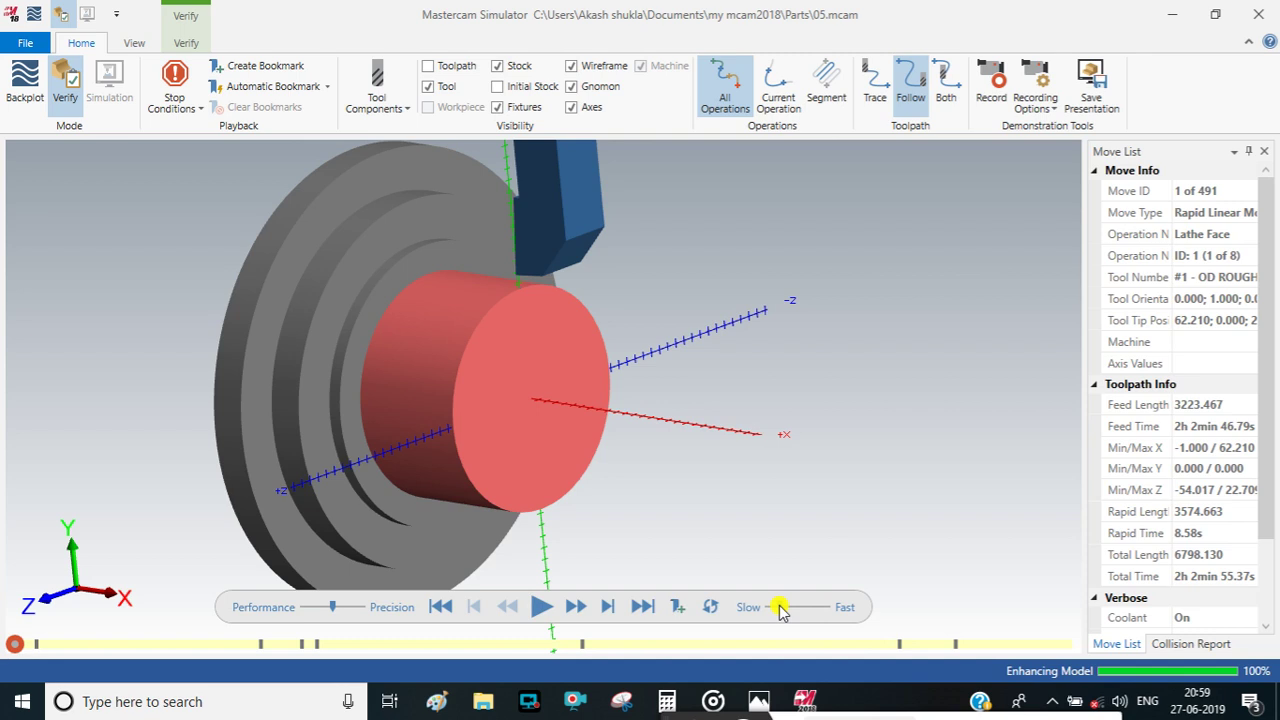
Turn on Color Loop so each operation's cuts are coloured separately, and run the verification.
{"action": "left_click", "coordinate": [186, 43]}
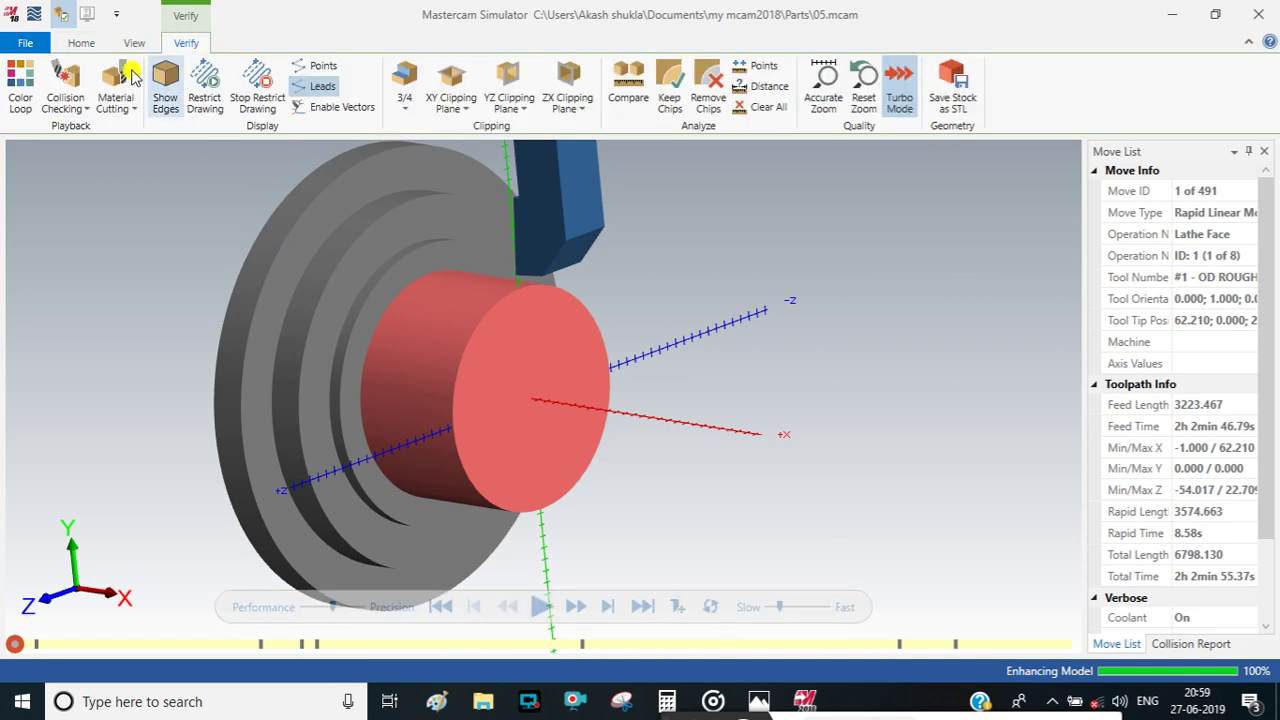
{"action": "left_click", "coordinate": [20, 88]}
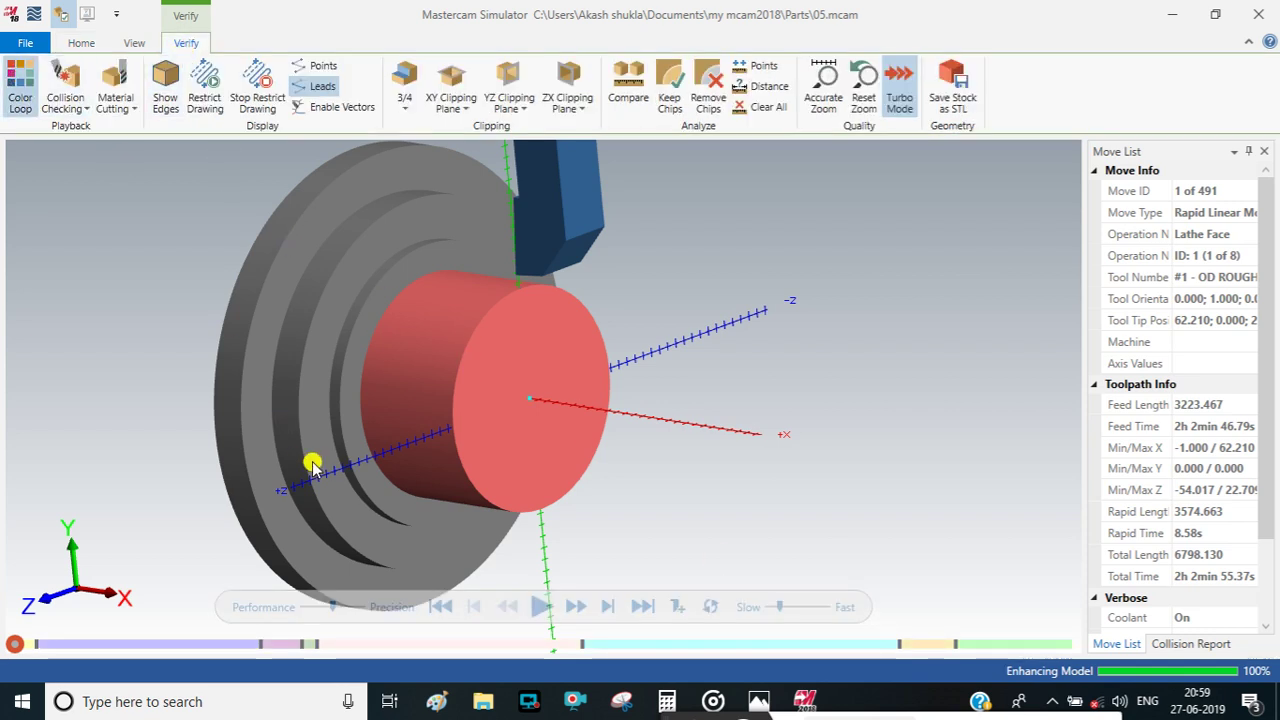
{"action": "left_click_drag", "start_coordinate": [430, 497], "coordinate": [448, 491]}
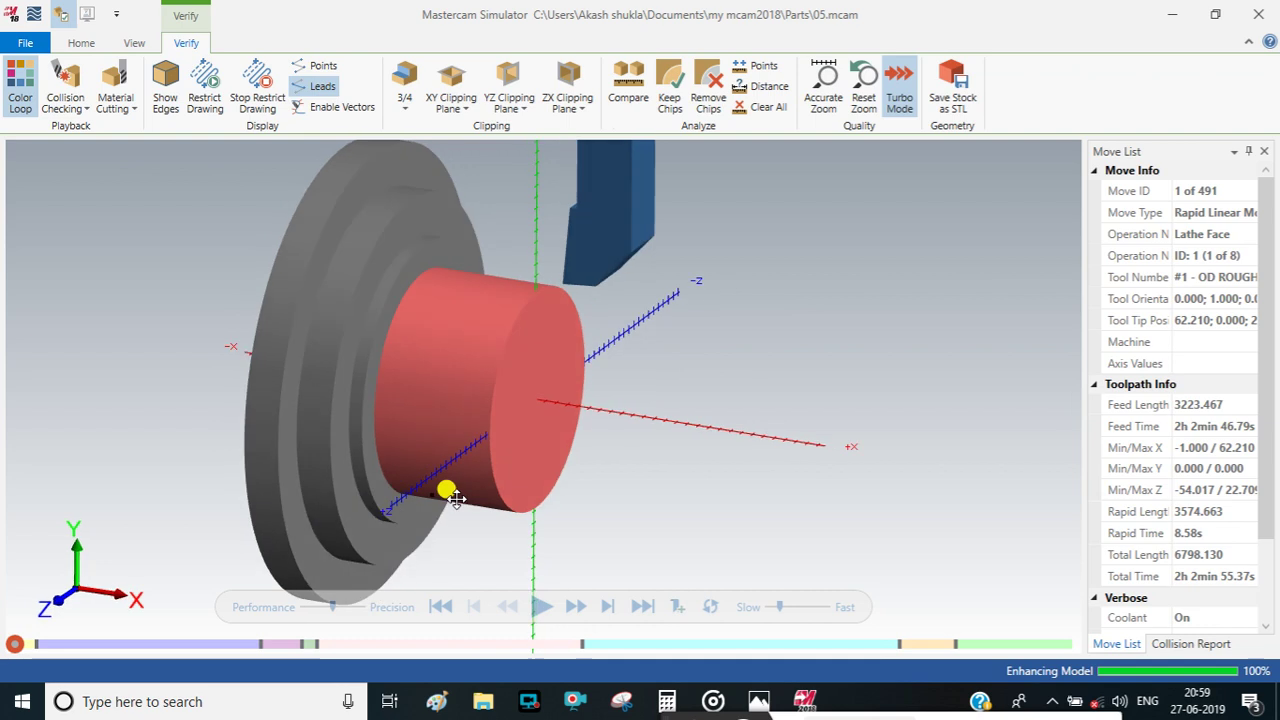
{"action": "left_click", "coordinate": [540, 607]}
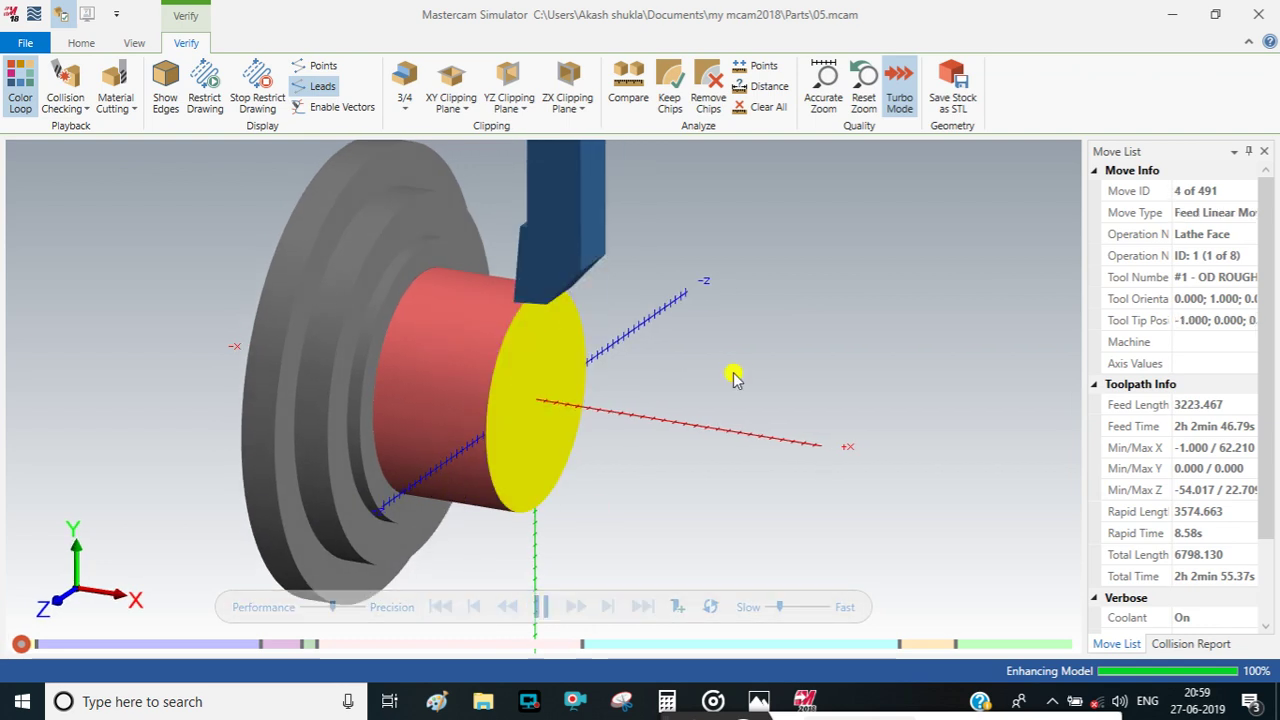
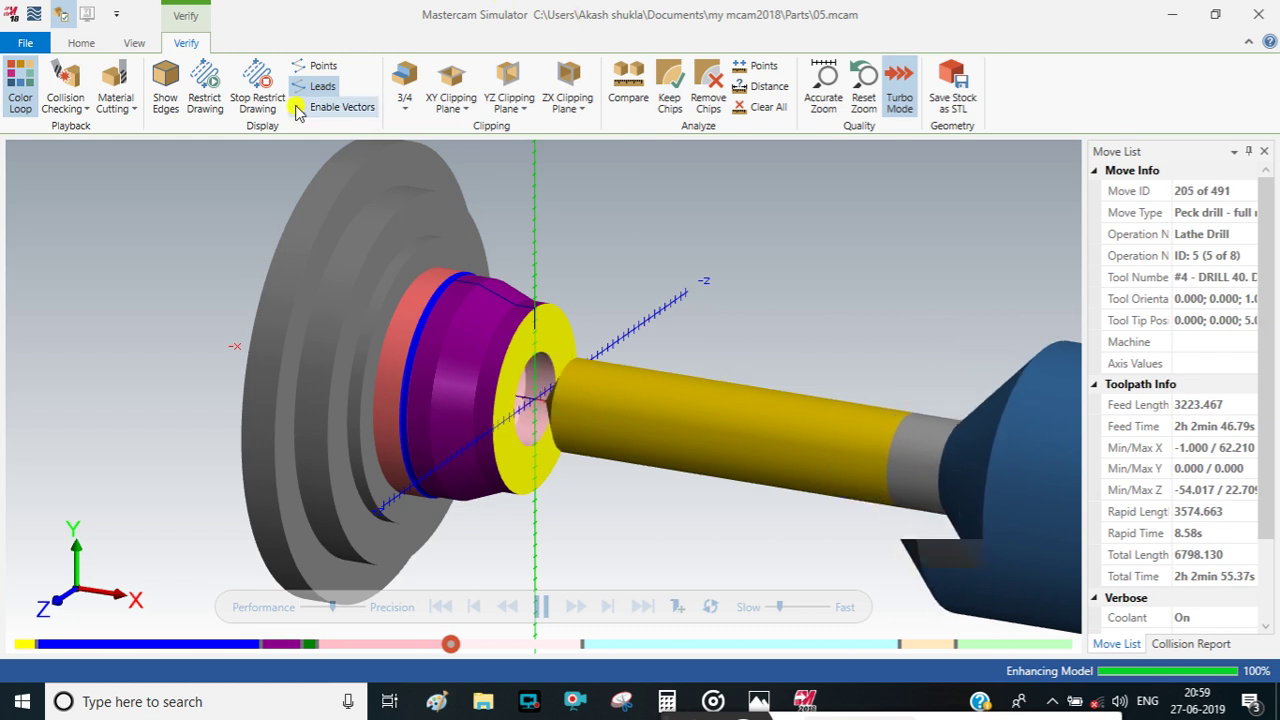
Apply 3/4 clipping on the 1st quadrant of the simulated stock and inspect the bore and inner grooves as they are machined.
{"action": "left_click", "coordinate": [140, 43]}
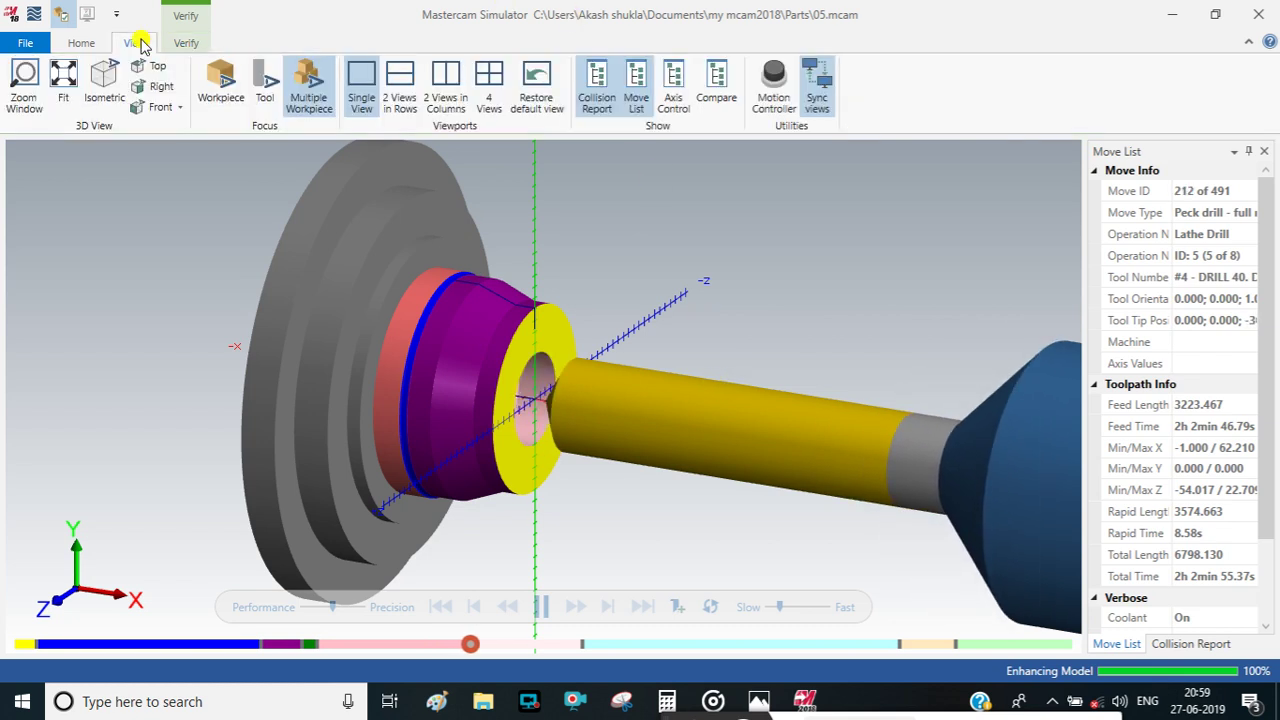
{"action": "left_click", "coordinate": [198, 46]}
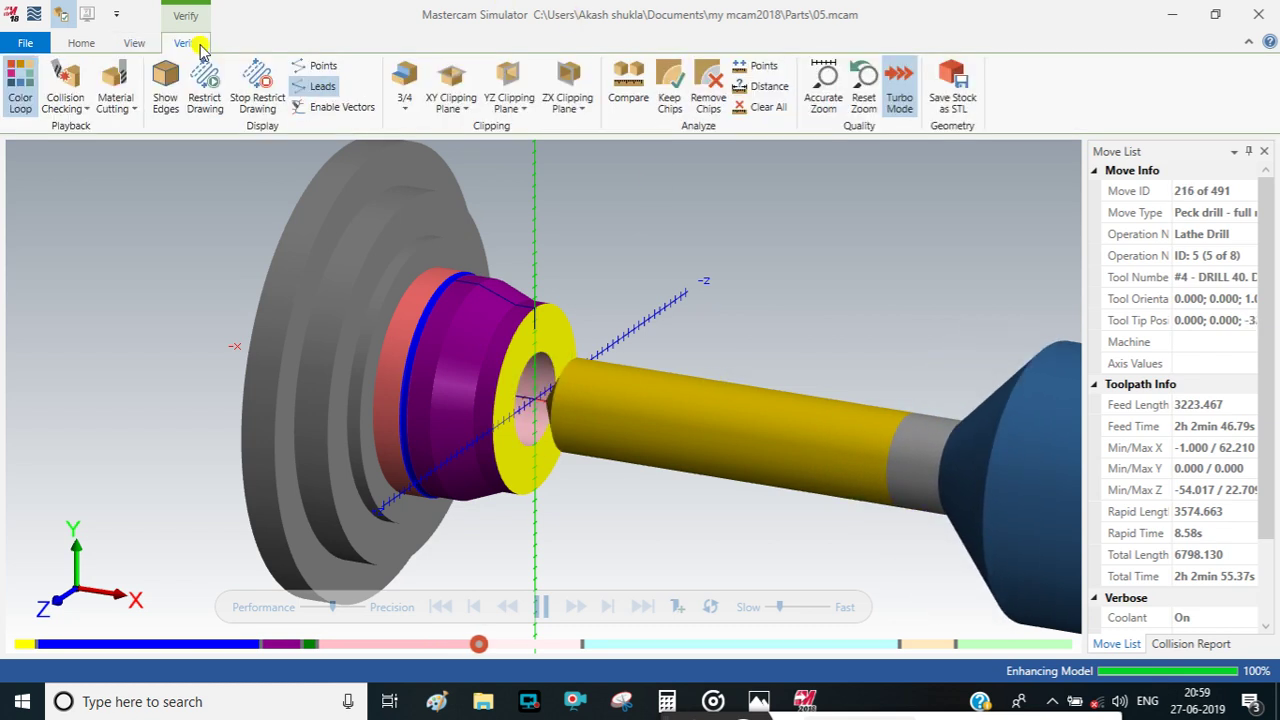
{"action": "left_click", "coordinate": [94, 43]}
{"action": "left_click", "coordinate": [148, 46]}
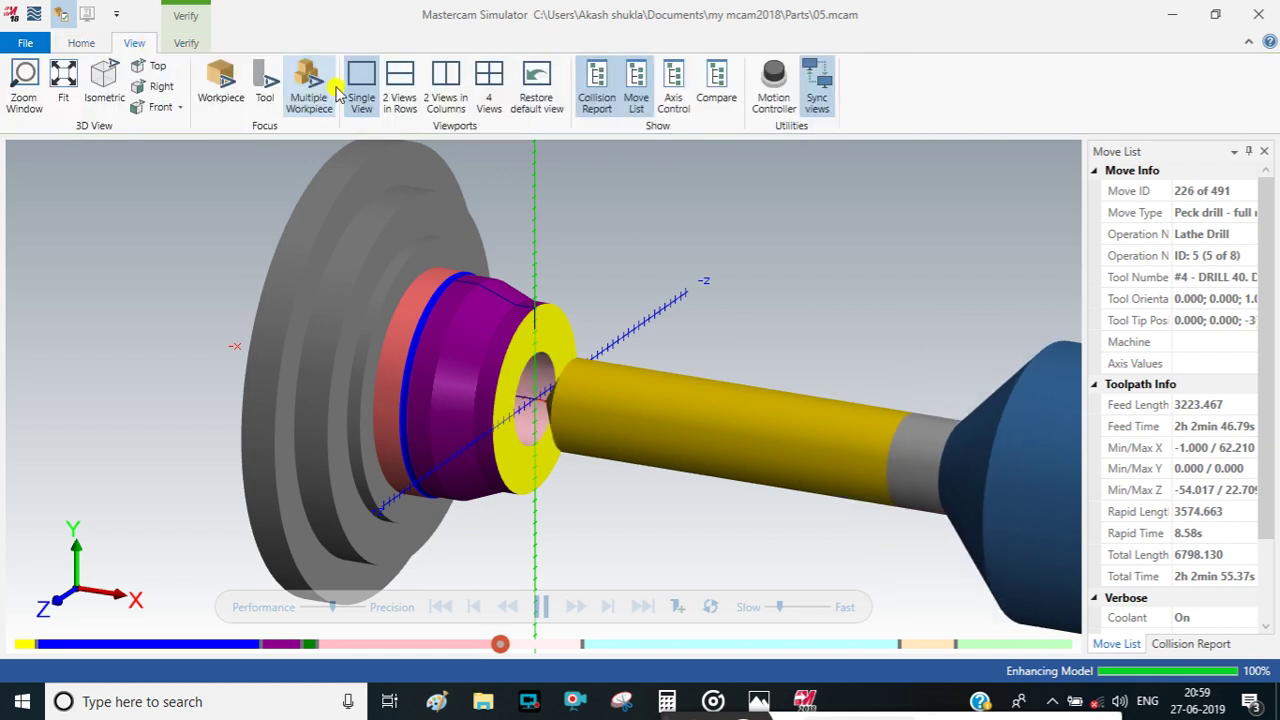
{"action": "left_click", "coordinate": [195, 45]}
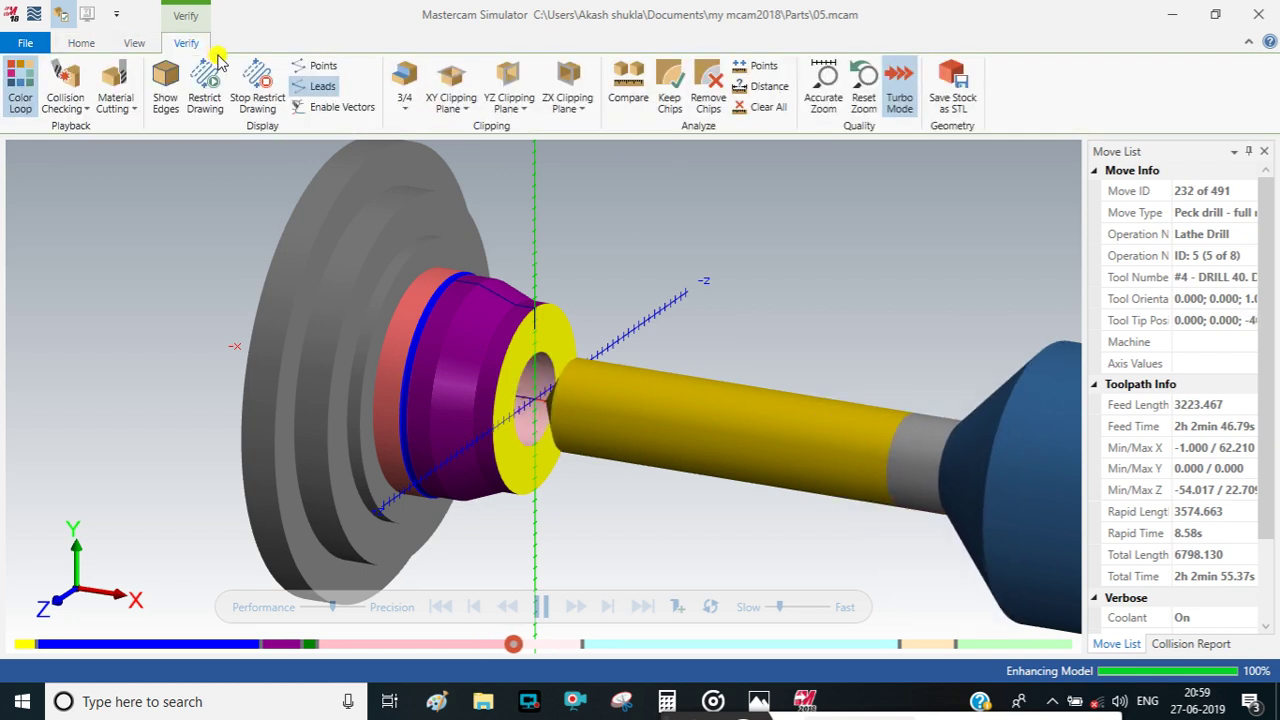
{"action": "left_click", "coordinate": [410, 115]}
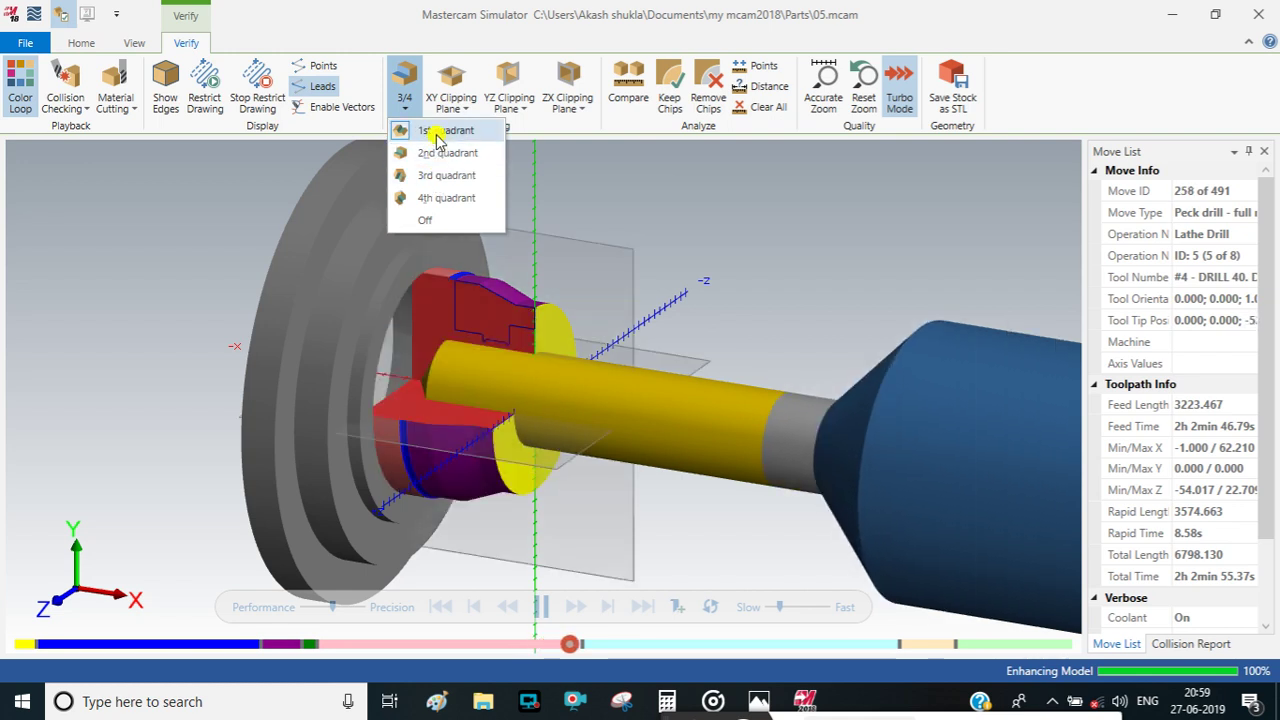
{"action": "scroll", "coordinate": [487, 368], "scroll_direction": "up", "scroll_amount": 3}
{"action": "scroll", "coordinate": [487, 368], "scroll_direction": "down", "scroll_amount": 2}
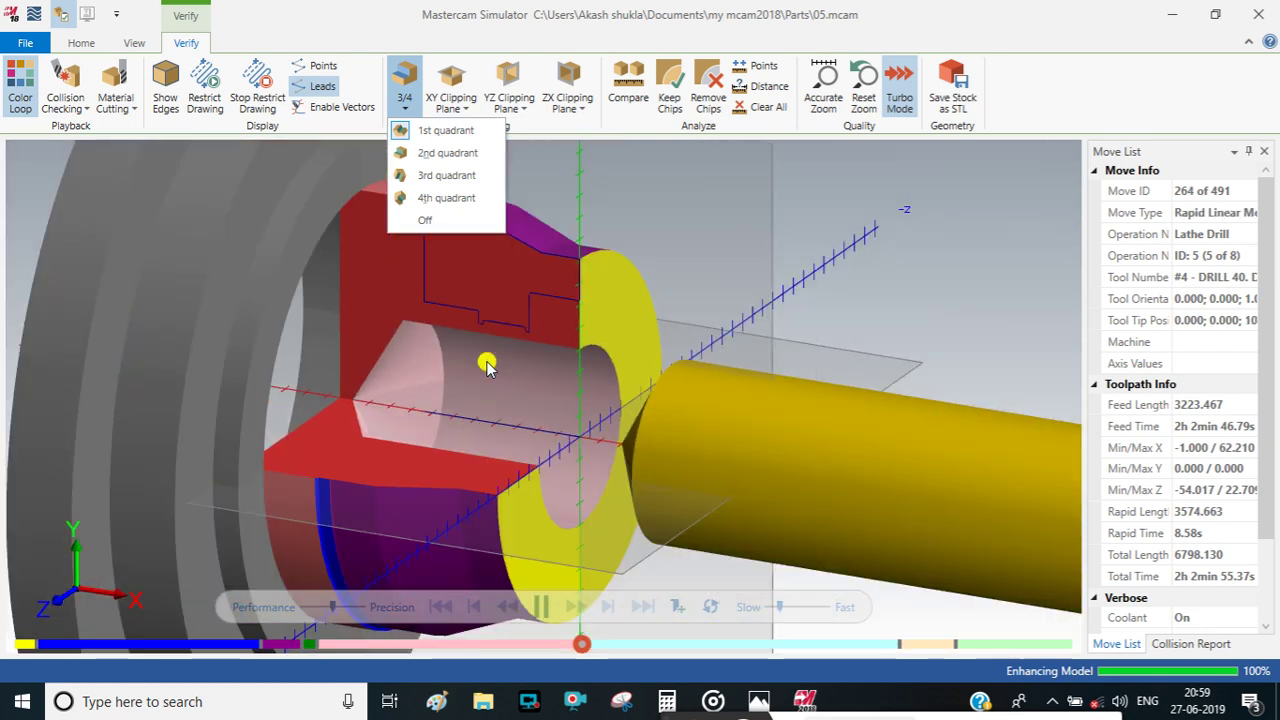
{"action": "left_click", "coordinate": [675, 194]}
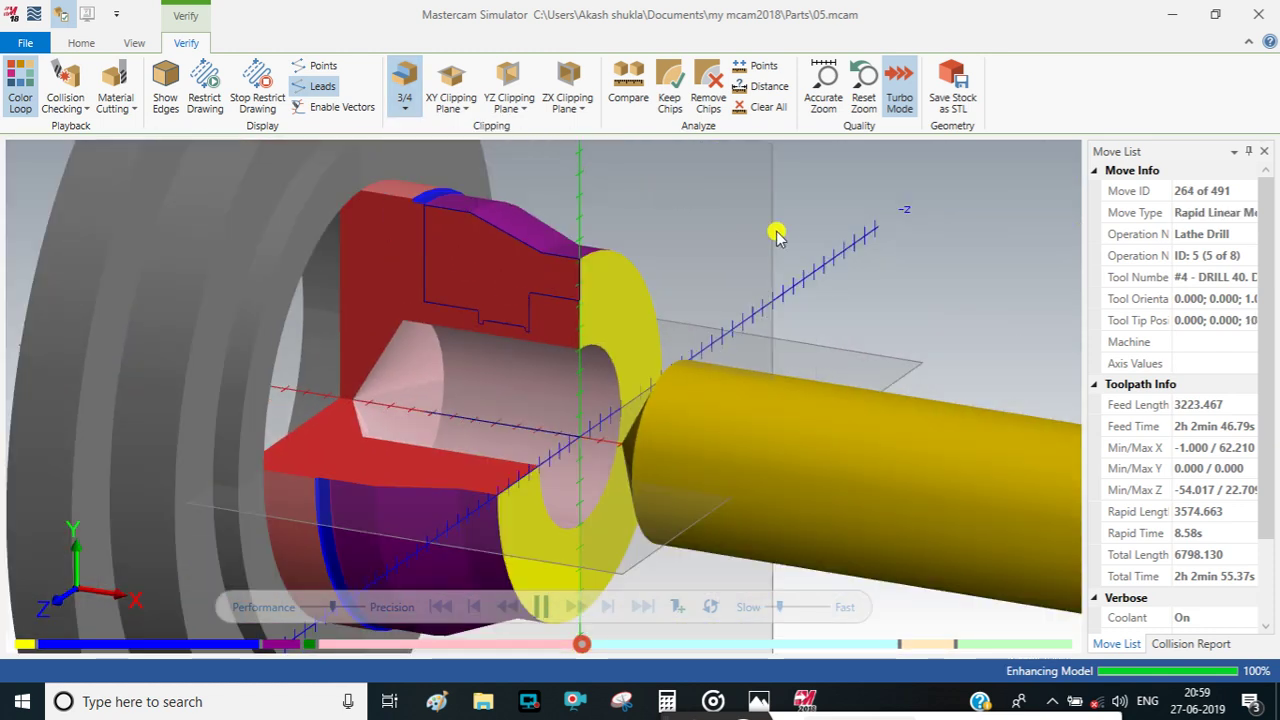
{"action": "scroll", "coordinate": [950, 275], "scroll_direction": "down", "scroll_amount": 1}
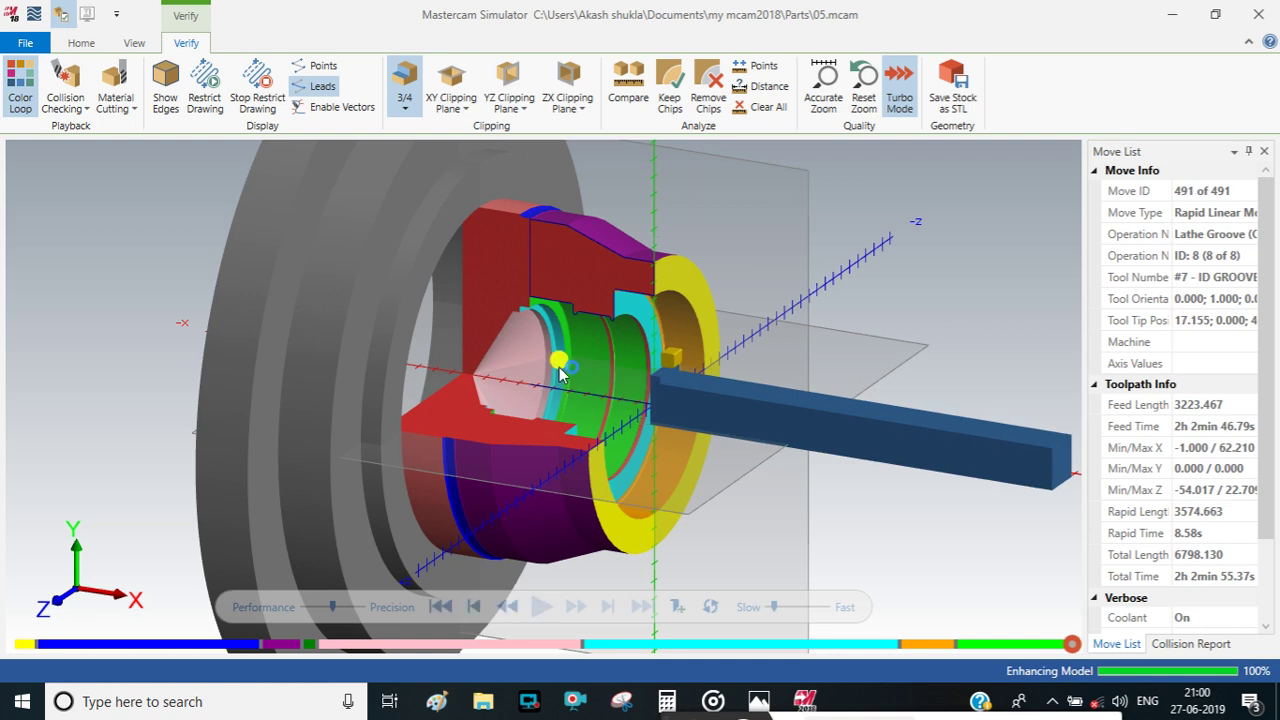
{"action": "middle_click_drag", "start_coordinate": [585, 380], "coordinate": [550, 383]}
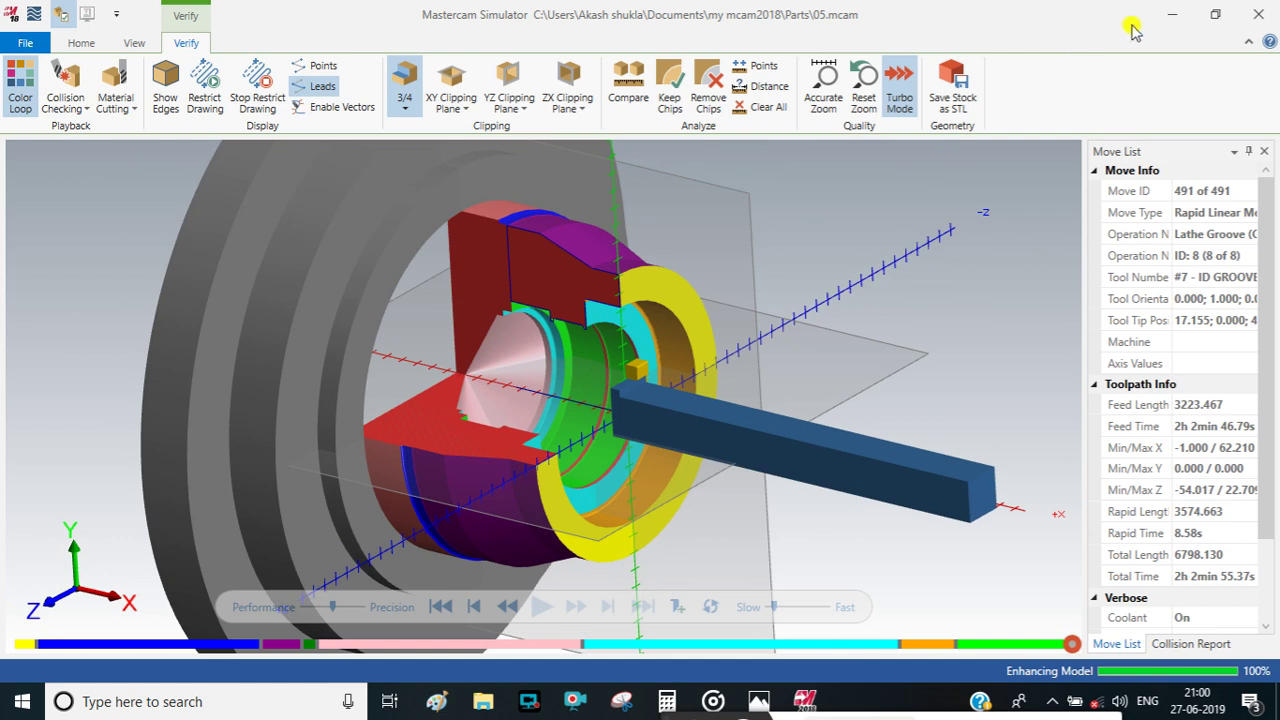
Return from the simulator to the top view of the part and post all selected operations to an NC file named 05 program.
{"action": "left_click", "coordinate": [1173, 15]}
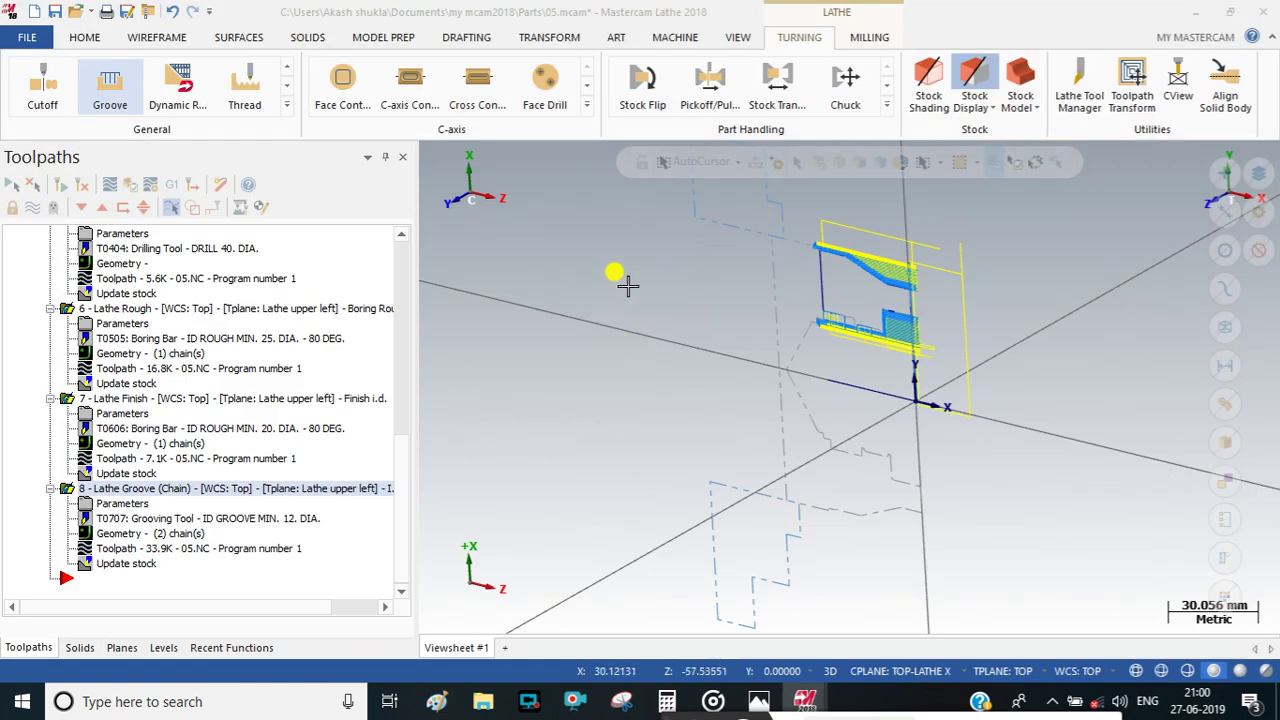
{"action": "right_click", "coordinate": [626, 285]}
{"action": "left_click", "coordinate": [660, 387]}
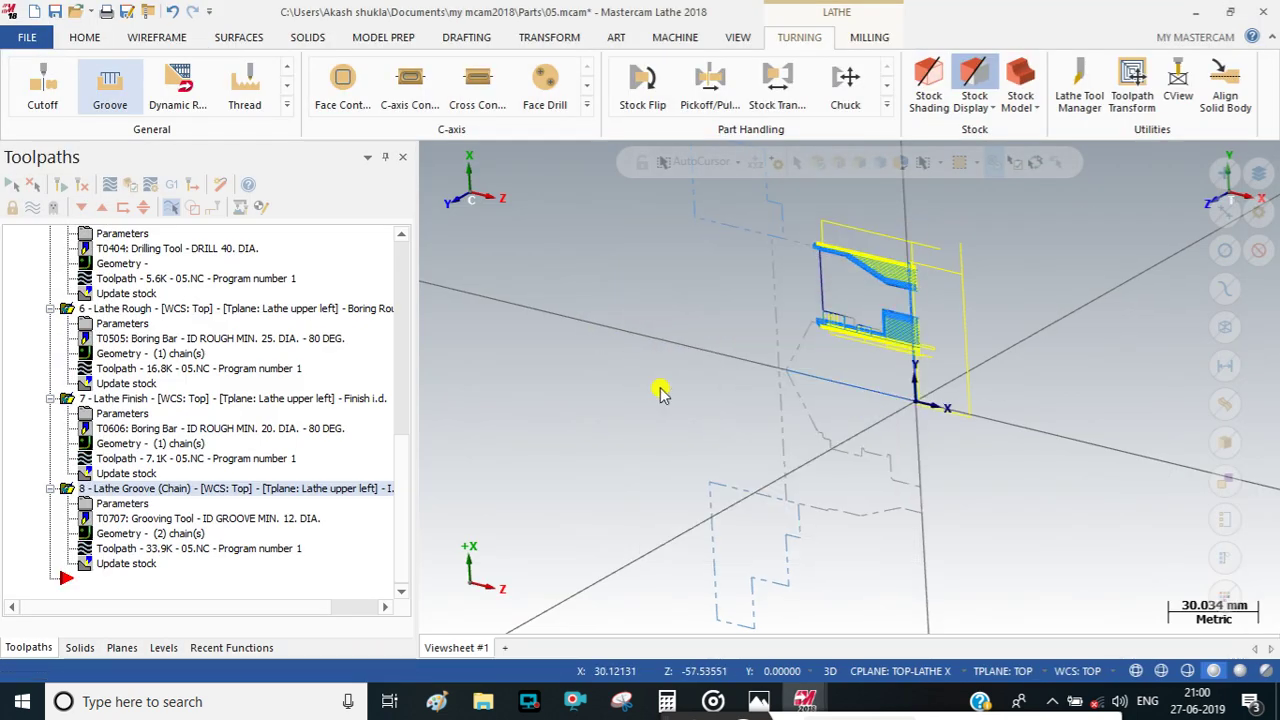
{"action": "scroll", "coordinate": [665, 383], "scroll_direction": "down", "scroll_amount": 3}
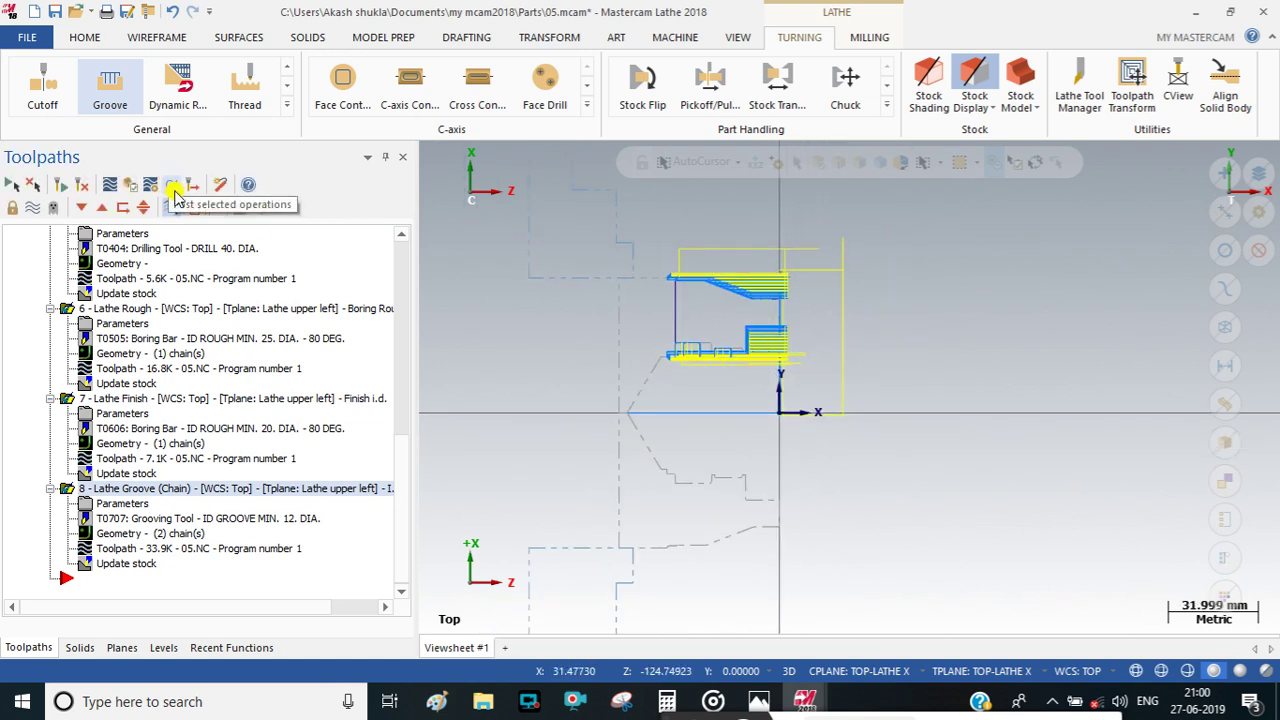
{"action": "left_click", "coordinate": [170, 189]}
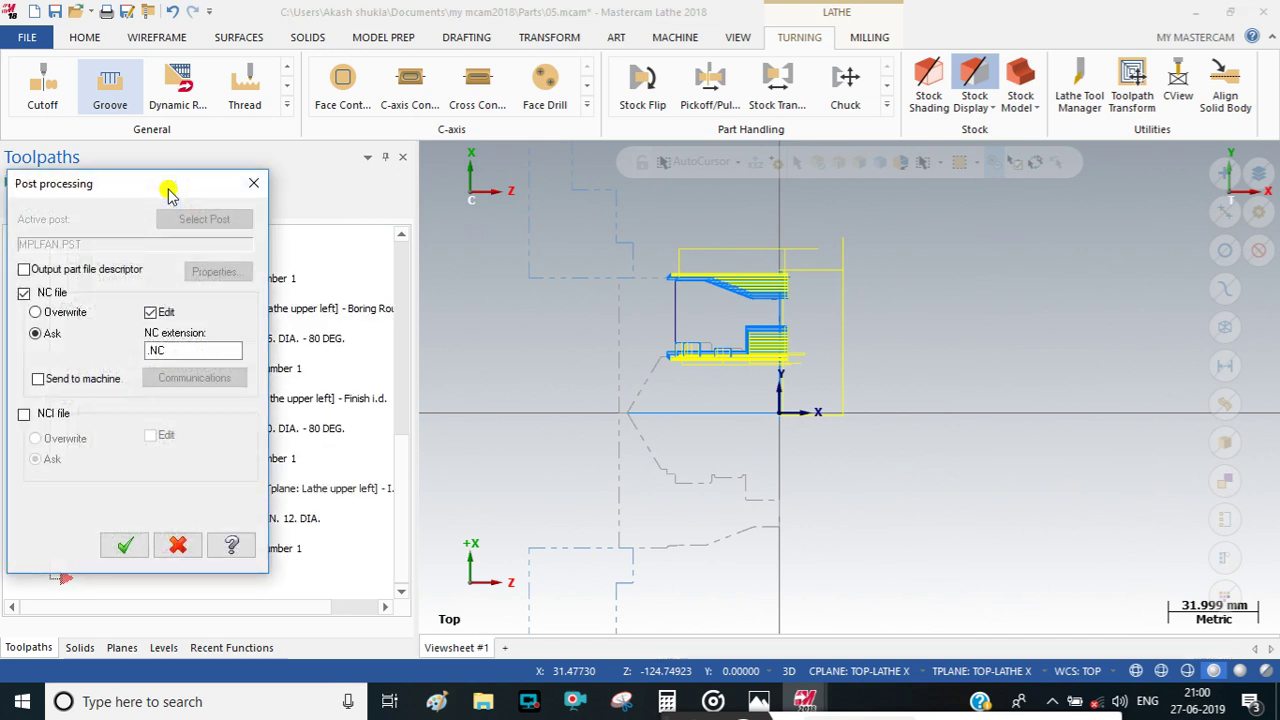
{"action": "left_click", "coordinate": [118, 546]}
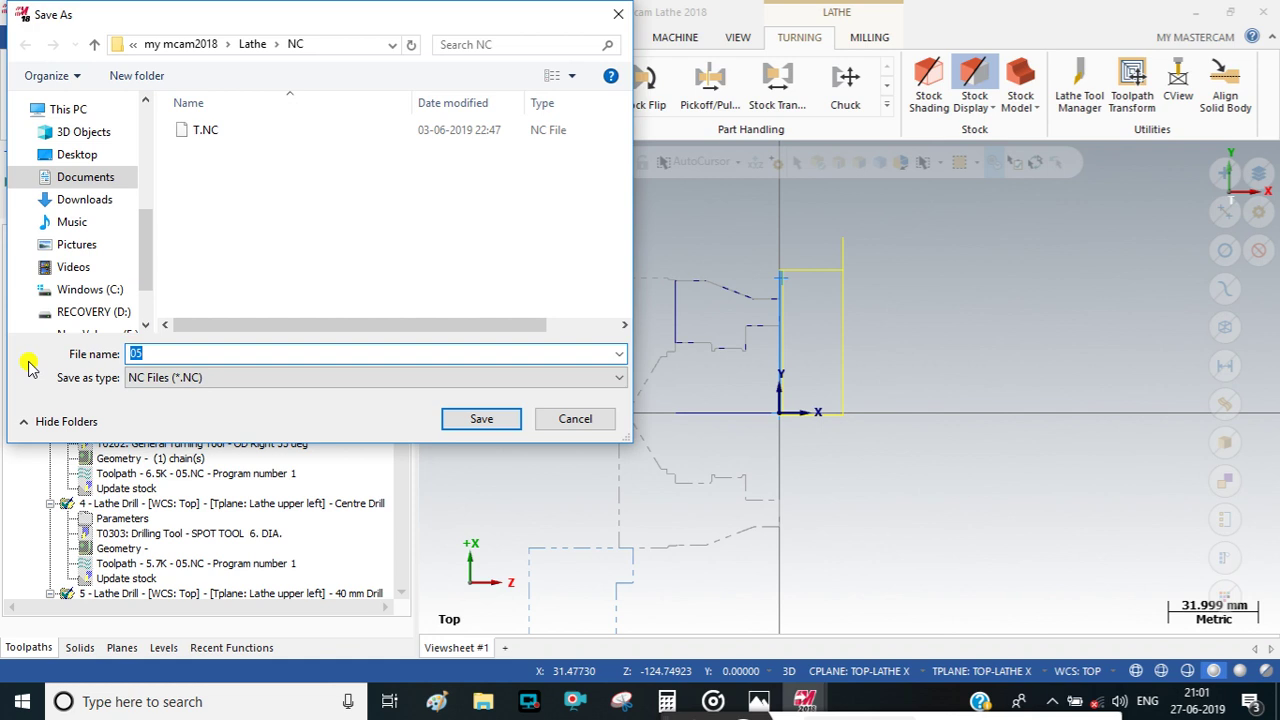
{"action": "type", "text": "05 program"}
{"action": "key", "text": "Return"}
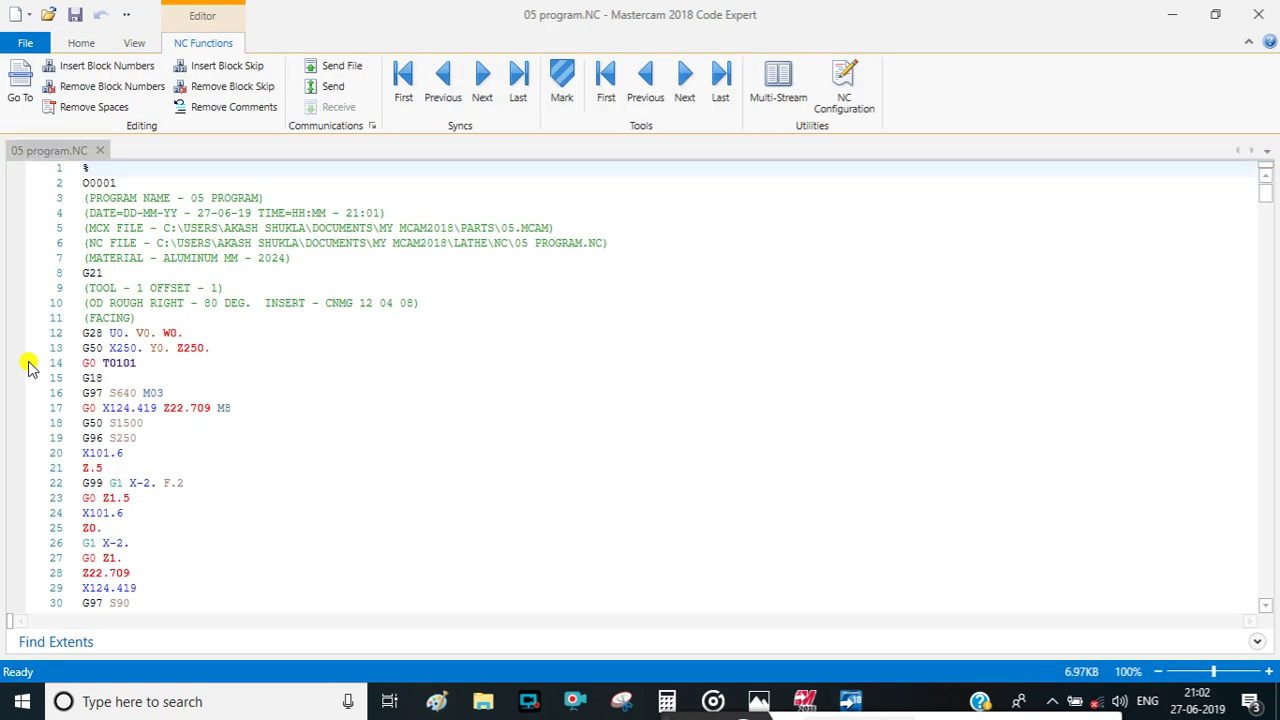
Try removing the header lines from the DATE comment through the FACING comment, and undo the deletion.
{"action": "left_click_drag", "start_coordinate": [420, 316], "coordinate": [57, 226]}
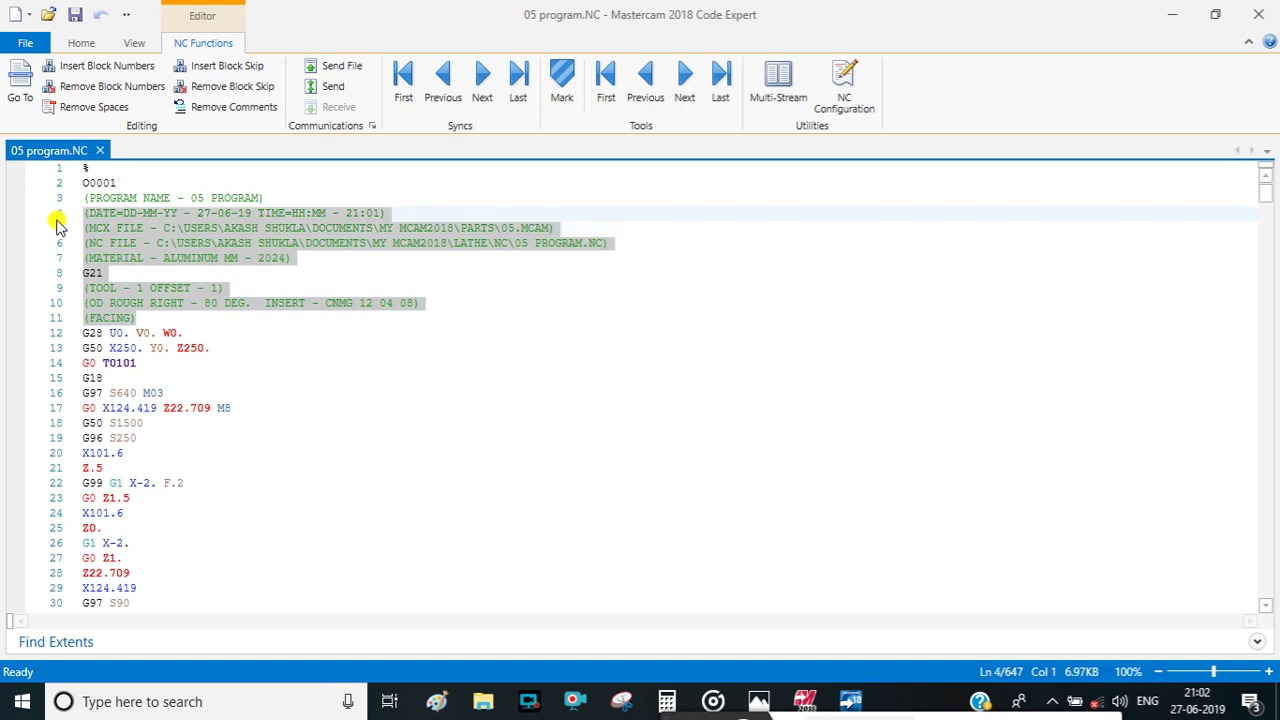
{"action": "key", "text": "Delete"}
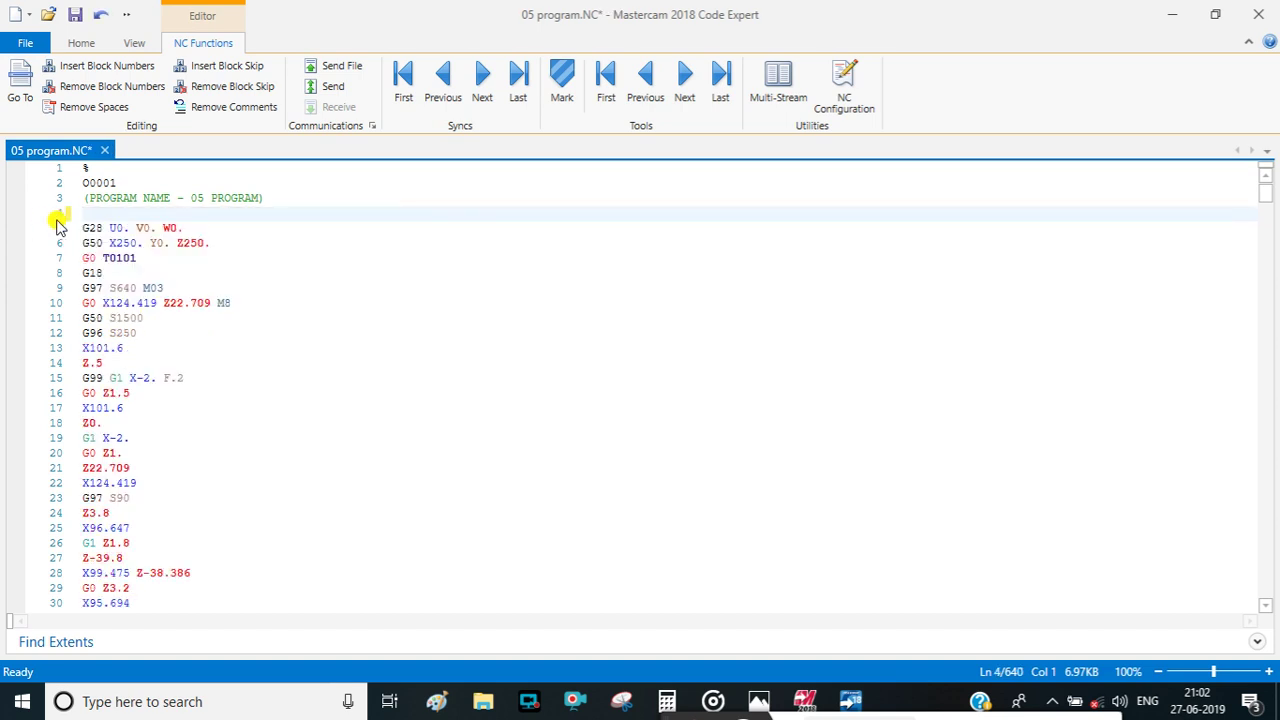
{"action": "key", "text": "Delete"}
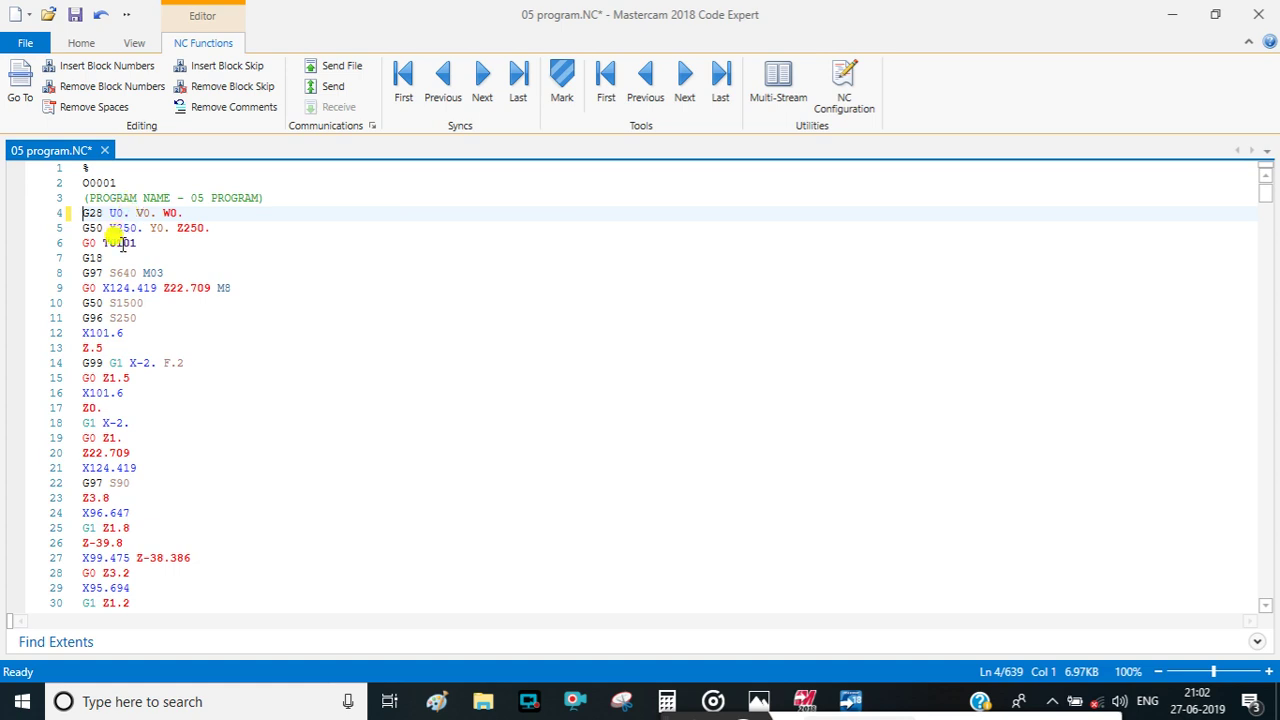
{"action": "scroll", "coordinate": [114, 243], "scroll_direction": "down", "scroll_amount": 8}
{"action": "scroll", "coordinate": [107, 300], "scroll_direction": "up", "scroll_amount": 8}
{"action": "key", "text": "Return"}
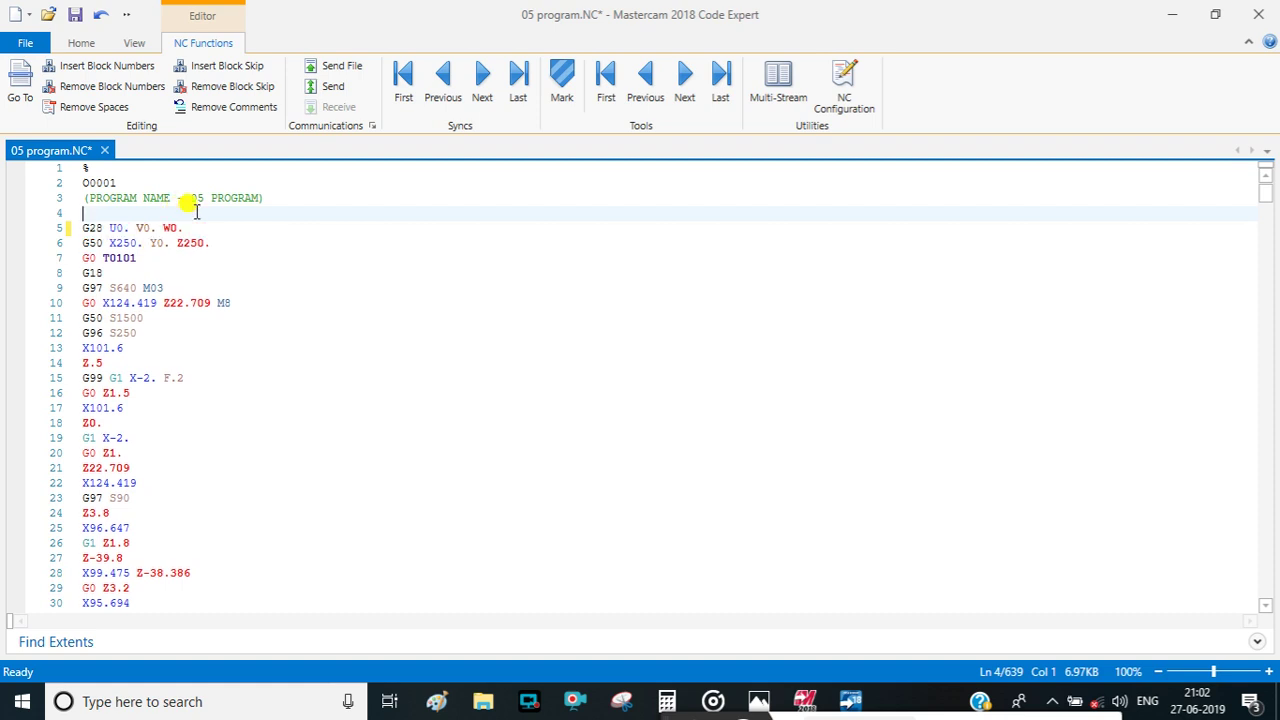
{"action": "key", "text": "ctrl+z"}
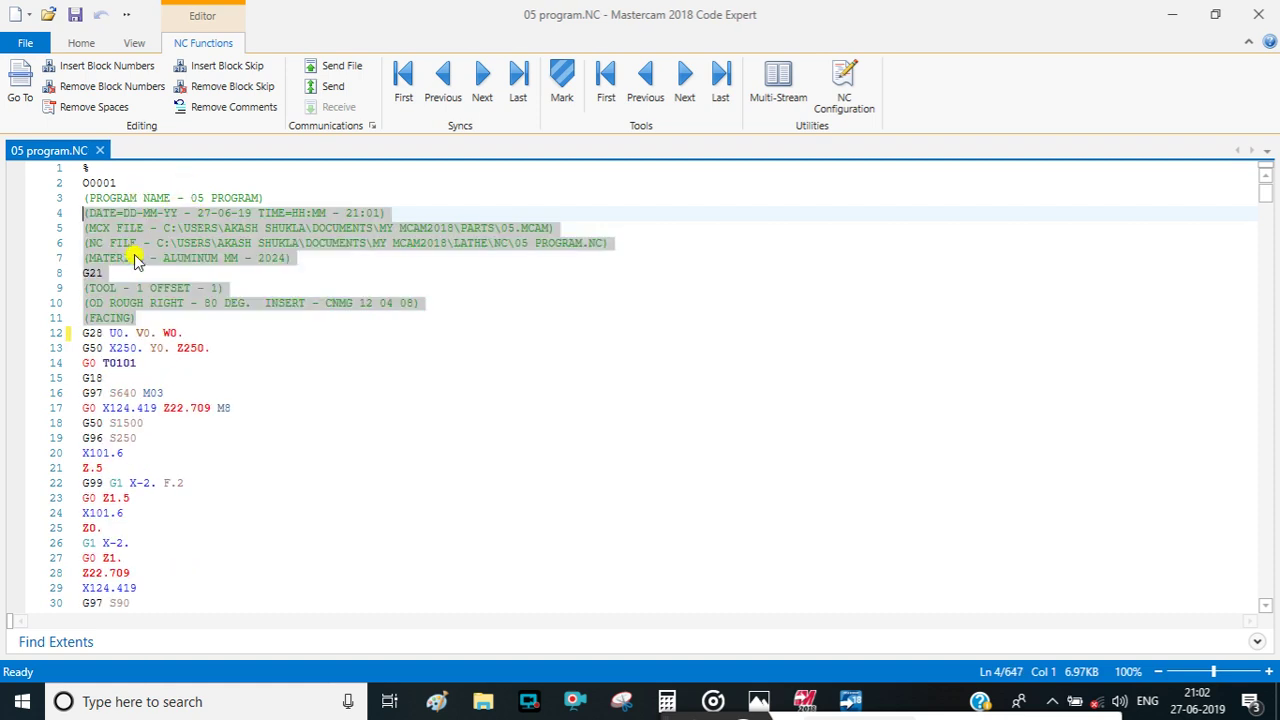
{"action": "left_click", "coordinate": [254, 286]}
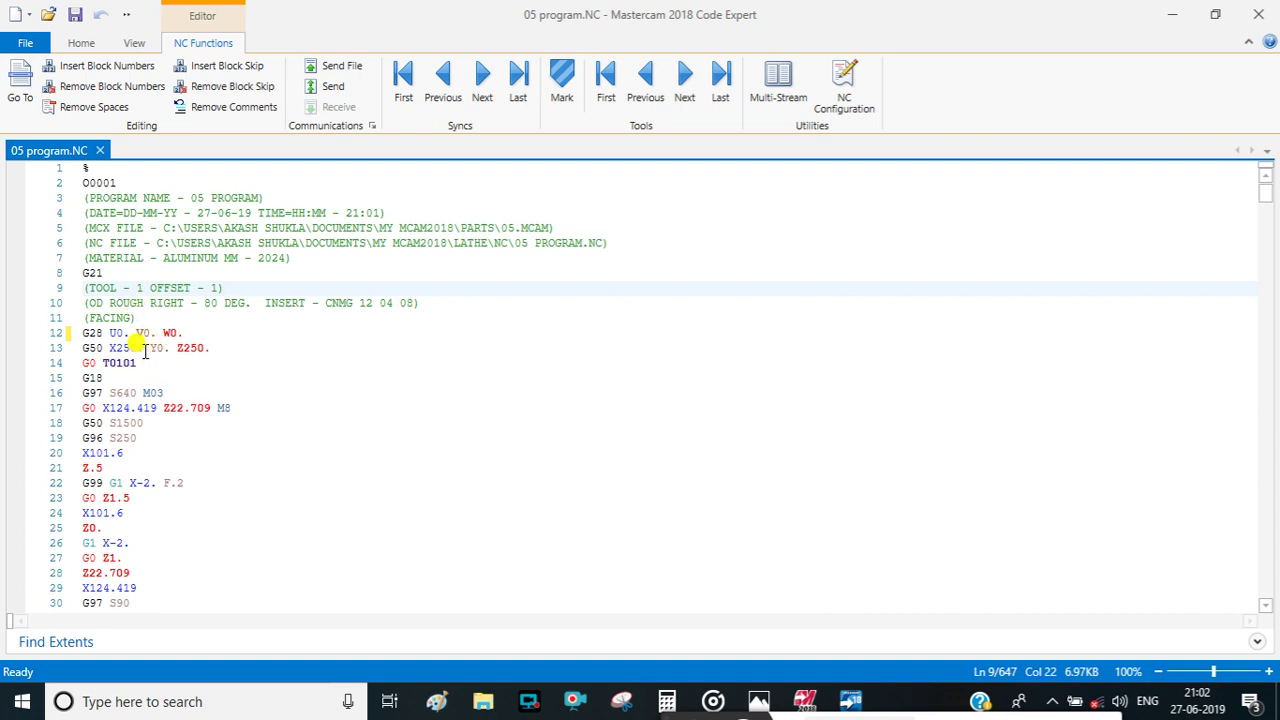
Examine the posted code for tool 1, covering the facing and outer roughing moves up to the tool change.
{"action": "scroll", "coordinate": [160, 378], "scroll_direction": "down", "scroll_amount": 9}
{"action": "scroll", "coordinate": [160, 384], "scroll_direction": "down", "scroll_amount": 20}
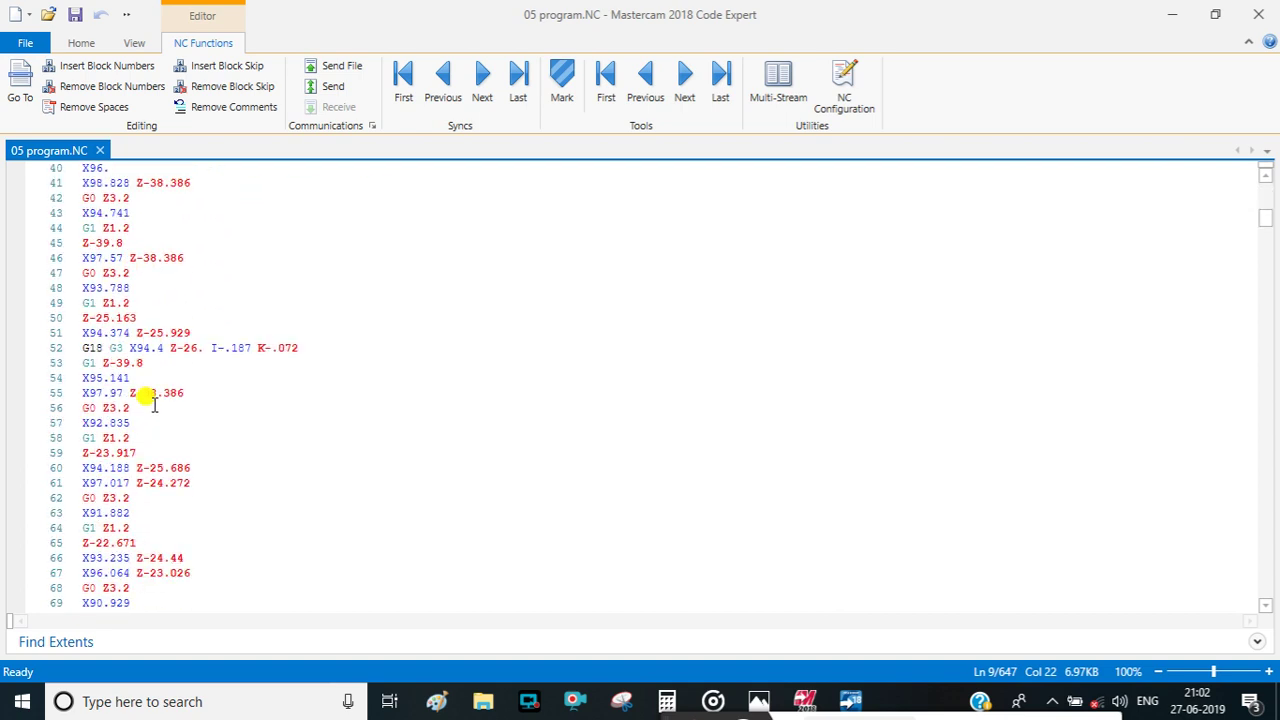
{"action": "scroll", "coordinate": [150, 418], "scroll_direction": "down", "scroll_amount": 3}
{"action": "scroll", "coordinate": [150, 418], "scroll_direction": "up", "scroll_amount": 19}
{"action": "scroll", "coordinate": [150, 420], "scroll_direction": "up", "scroll_amount": 12}
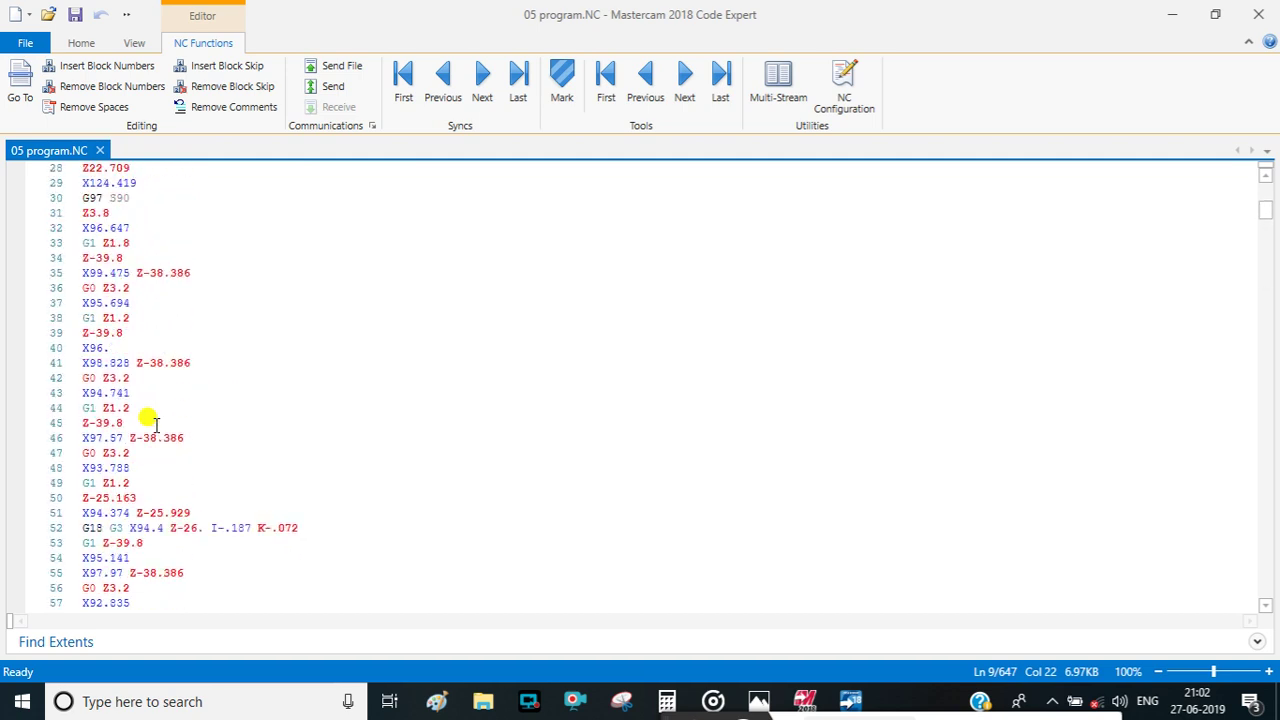
{"action": "scroll", "coordinate": [157, 405], "scroll_direction": "down", "scroll_amount": 11}
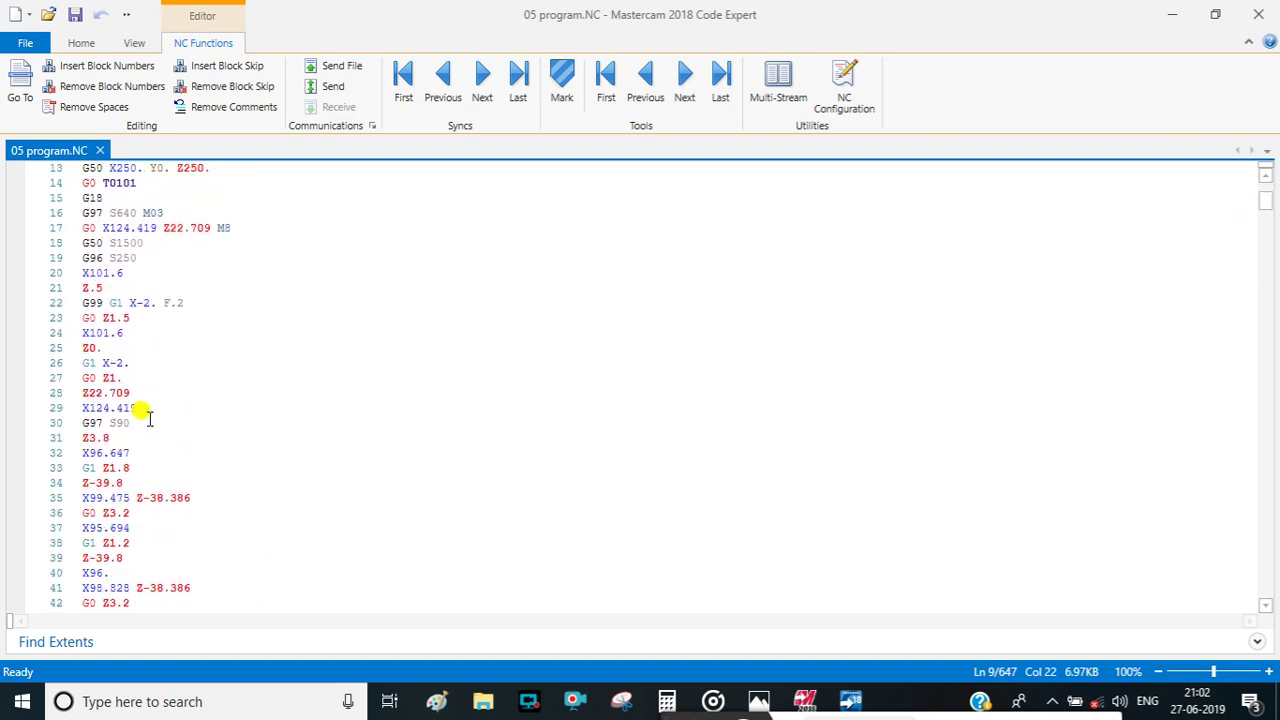
{"action": "scroll", "coordinate": [145, 418], "scroll_direction": "down", "scroll_amount": 19}
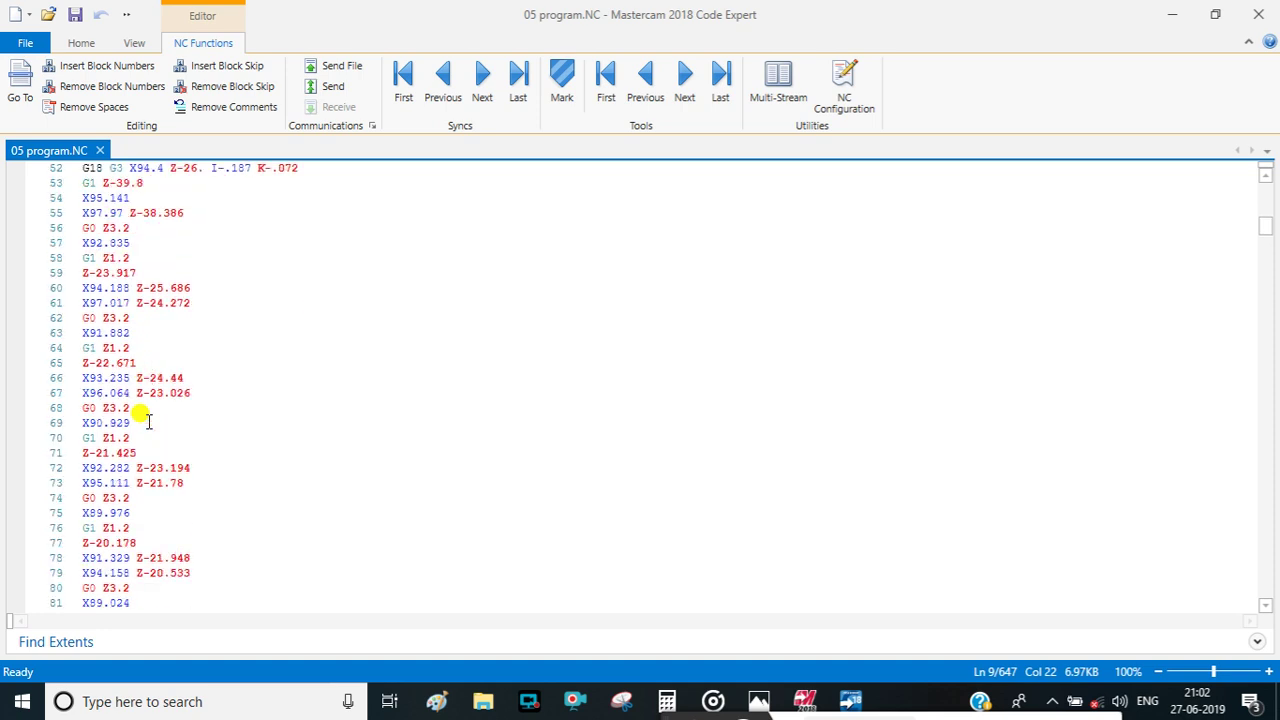
{"action": "scroll", "coordinate": [145, 418], "scroll_direction": "down", "scroll_amount": 6}
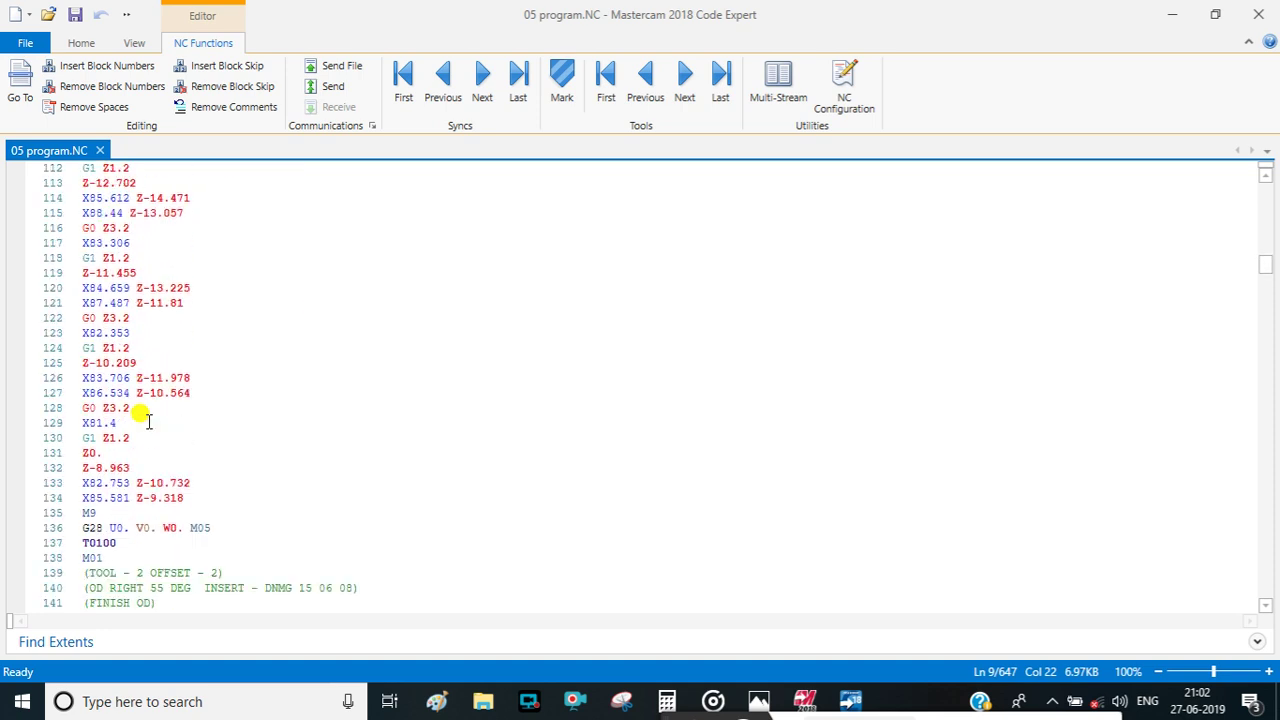
Review the posted code for the FINISH OD, CENTRE DRILL, 40 MM DRILL and BORING ROUGH operations.
{"action": "scroll", "coordinate": [130, 523], "scroll_direction": "down", "scroll_amount": 1}
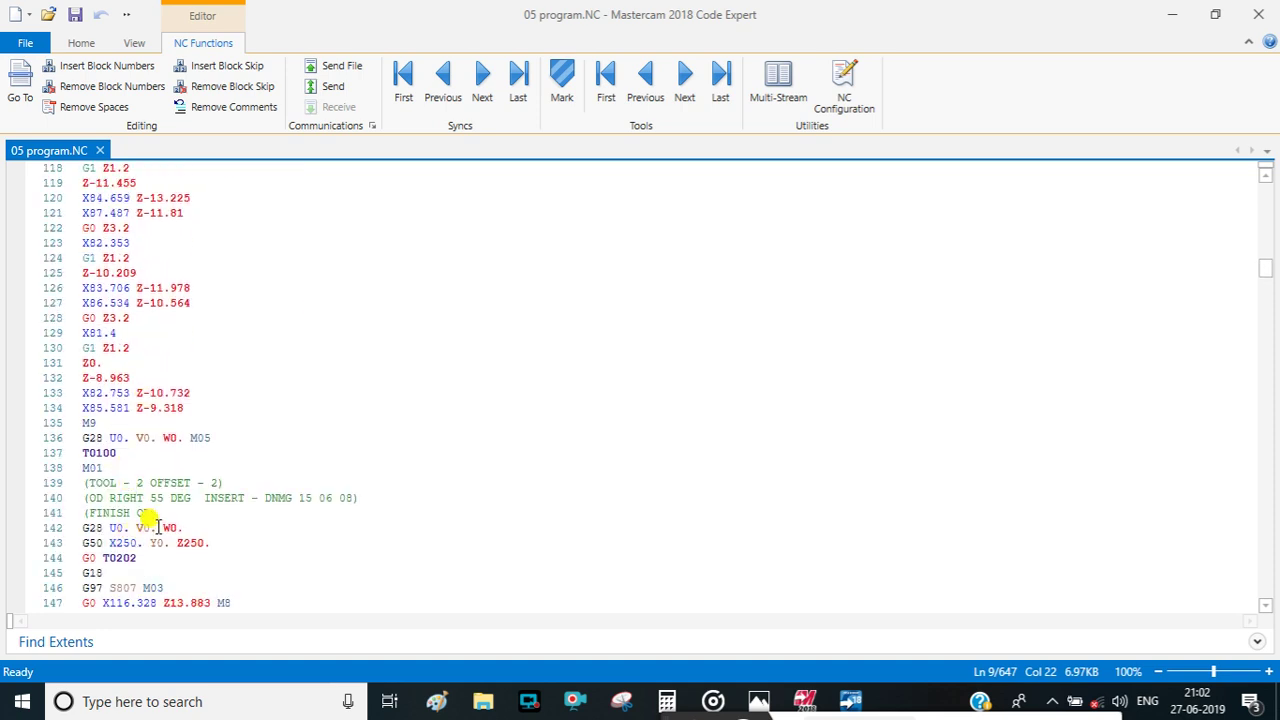
{"action": "scroll", "coordinate": [150, 513], "scroll_direction": "down", "scroll_amount": 3}
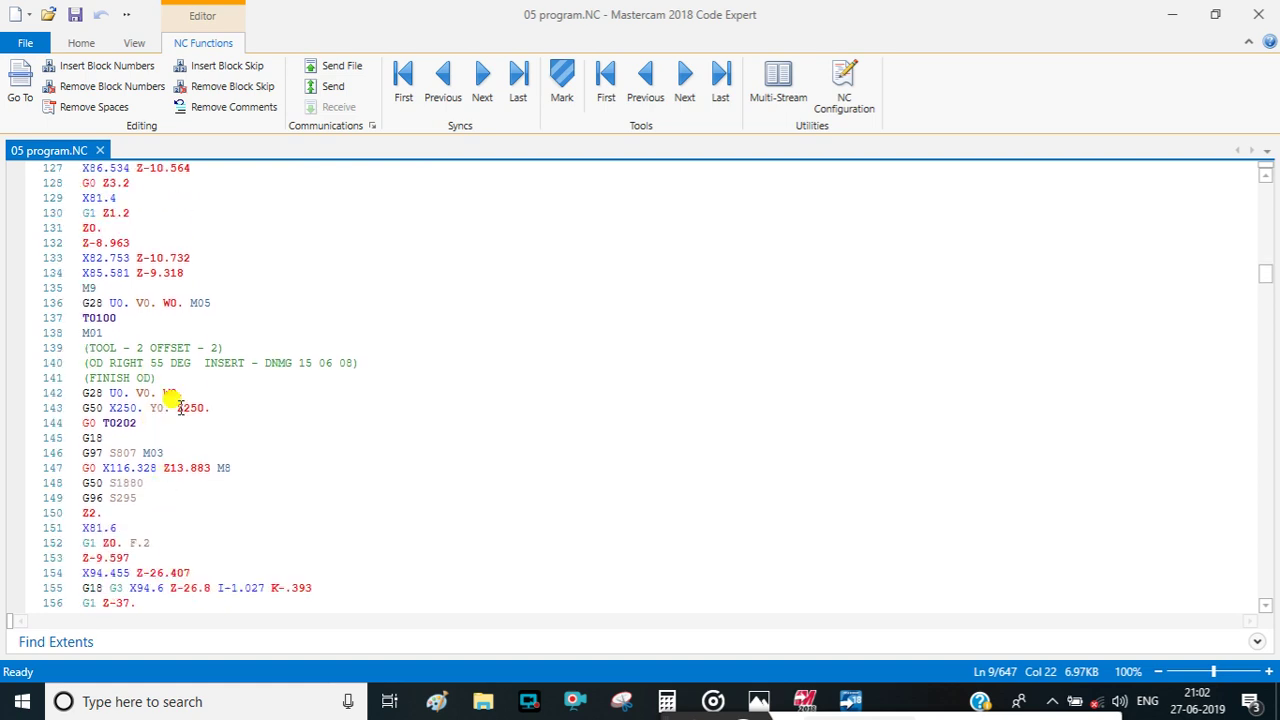
{"action": "scroll", "coordinate": [175, 385], "scroll_direction": "down", "scroll_amount": 8}
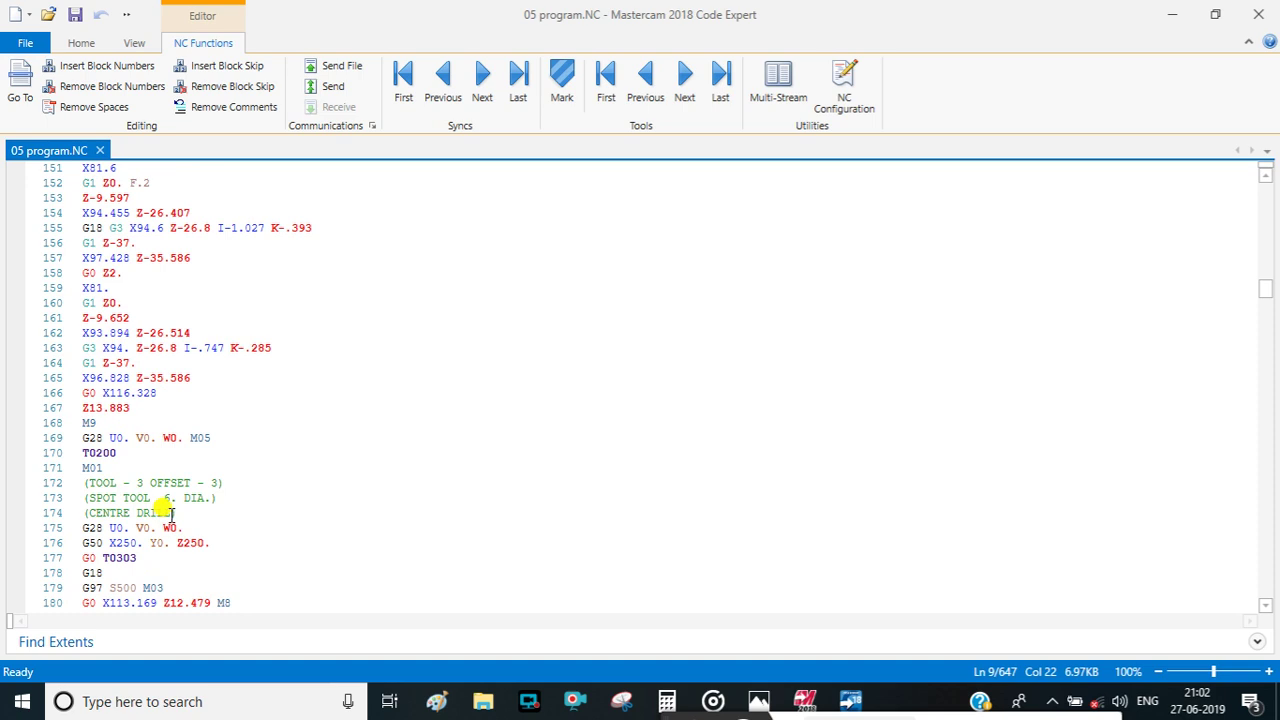
{"action": "scroll", "coordinate": [170, 513], "scroll_direction": "down", "scroll_amount": 6}
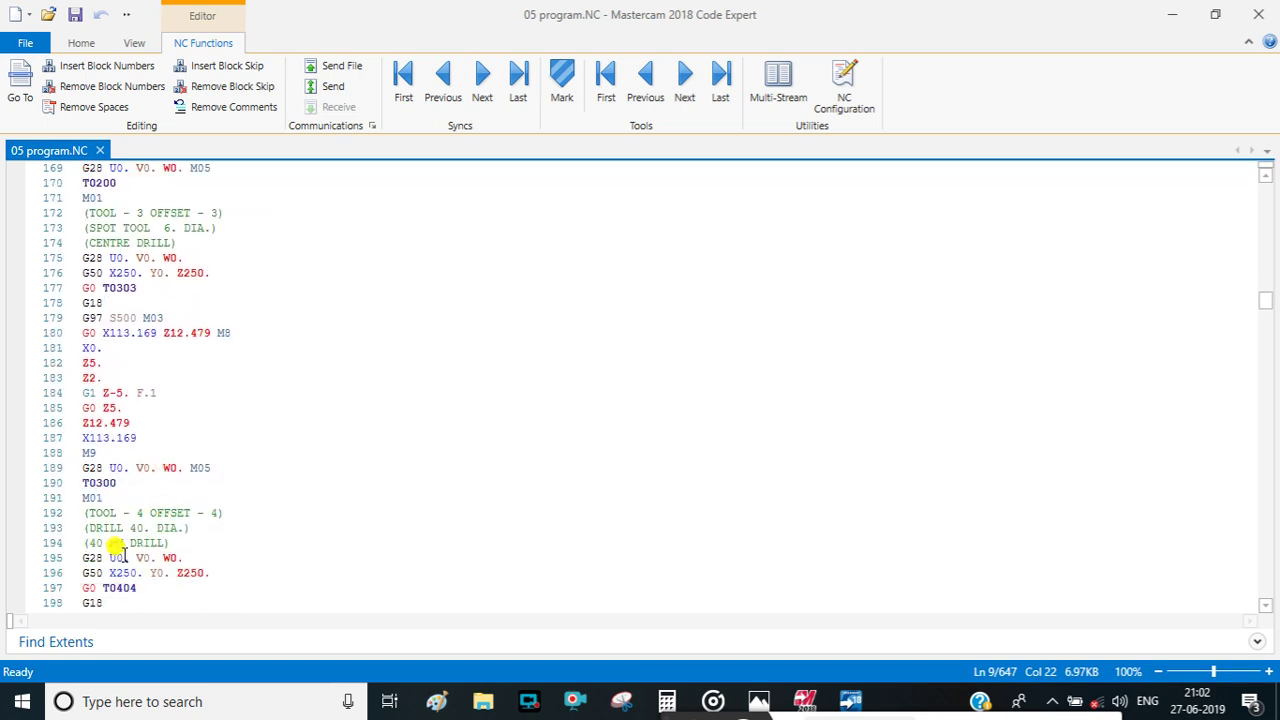
{"action": "scroll", "coordinate": [175, 537], "scroll_direction": "down", "scroll_amount": 13}
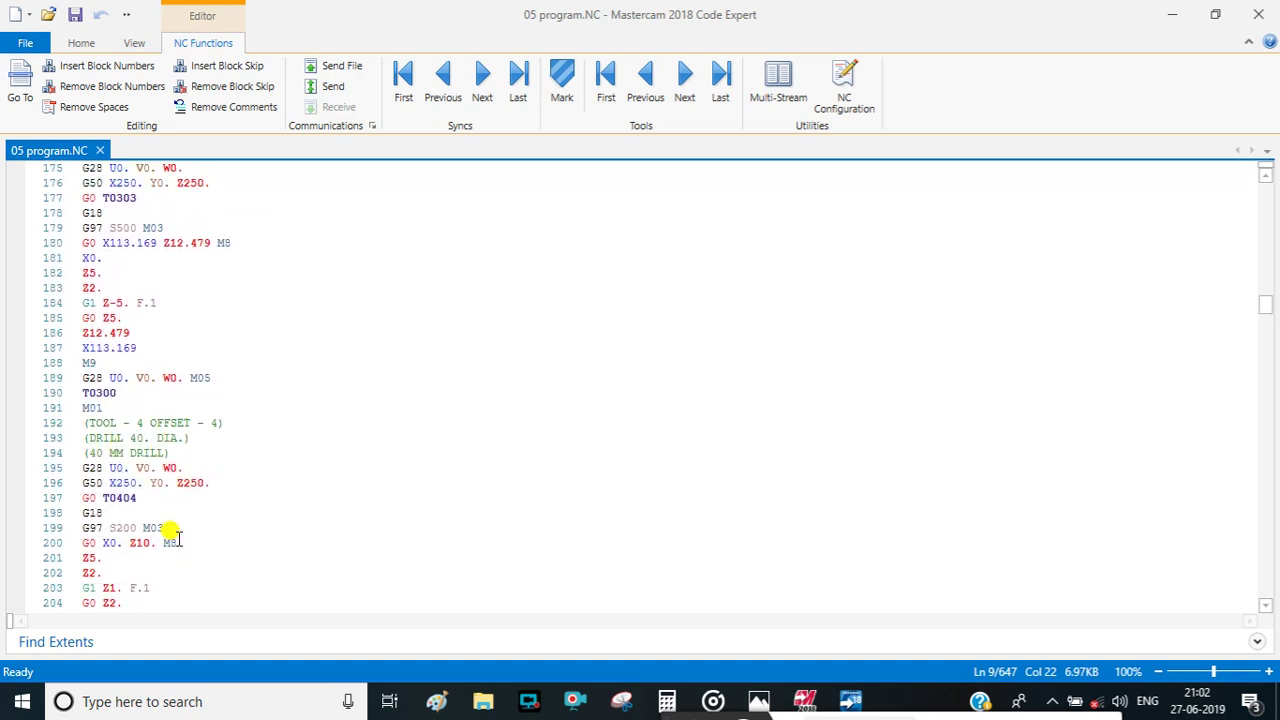
{"action": "scroll", "coordinate": [175, 537], "scroll_direction": "down", "scroll_amount": 20}
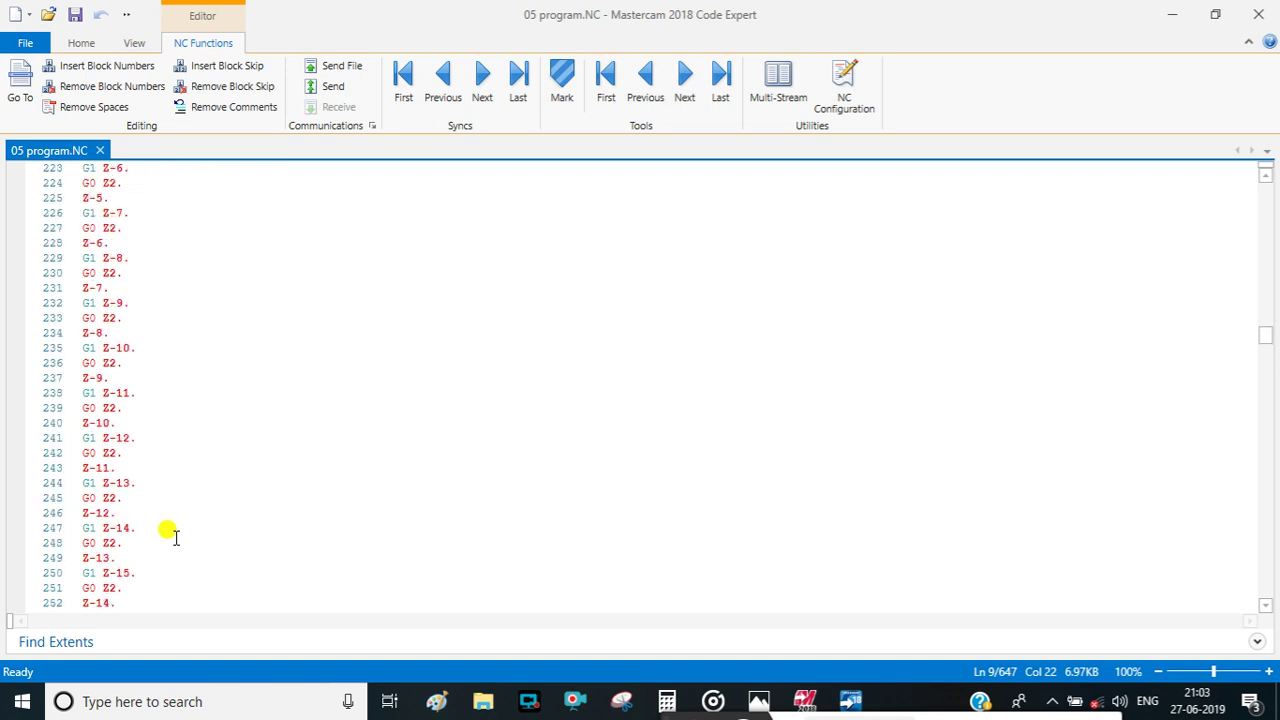
{"action": "scroll", "coordinate": [175, 537], "scroll_direction": "down", "scroll_amount": 20}
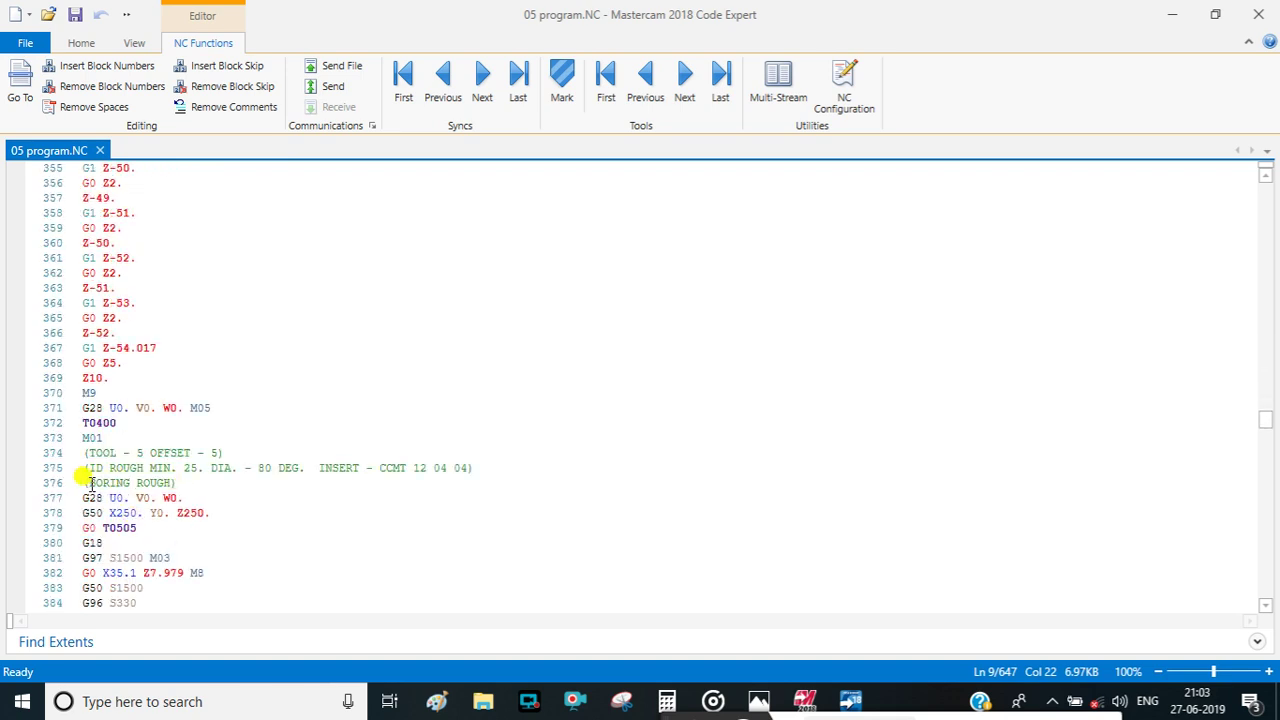
{"action": "scroll", "coordinate": [146, 487], "scroll_direction": "down", "scroll_amount": 19}
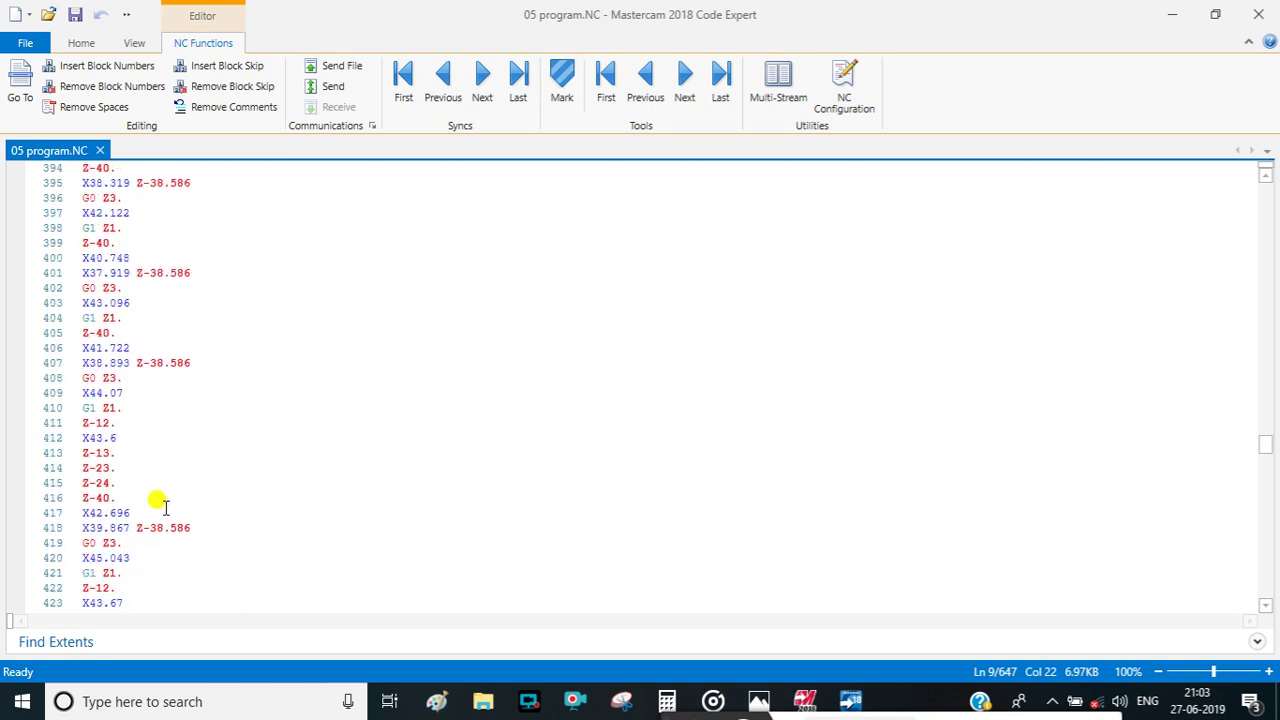